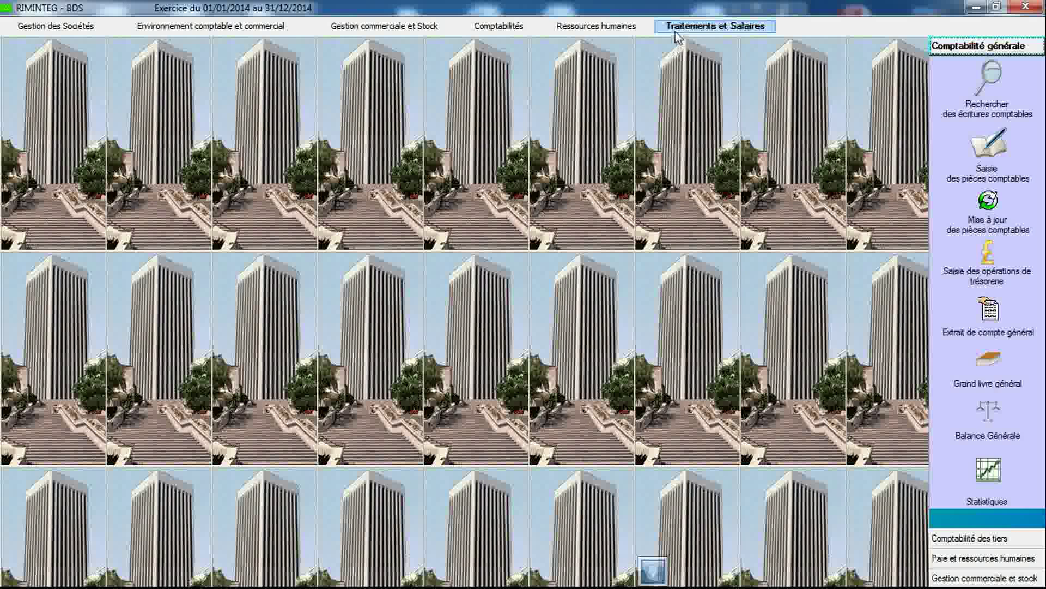
- Open the payroll item declaration and enter code 107 with the label "Indemnité de logement"
click(678, 37)
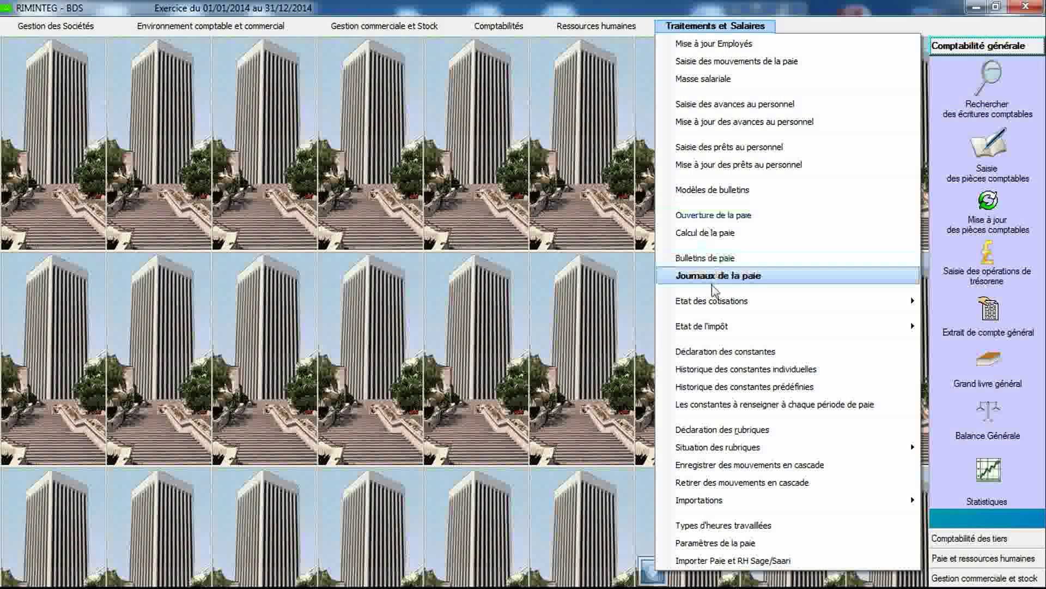
click(700, 429)
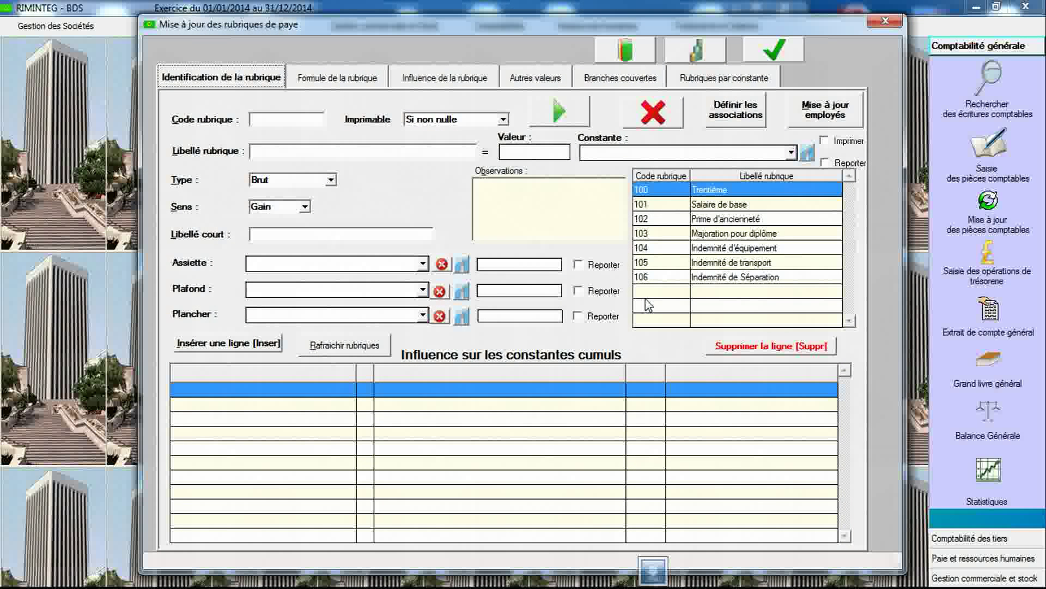
click(301, 119)
text(107)
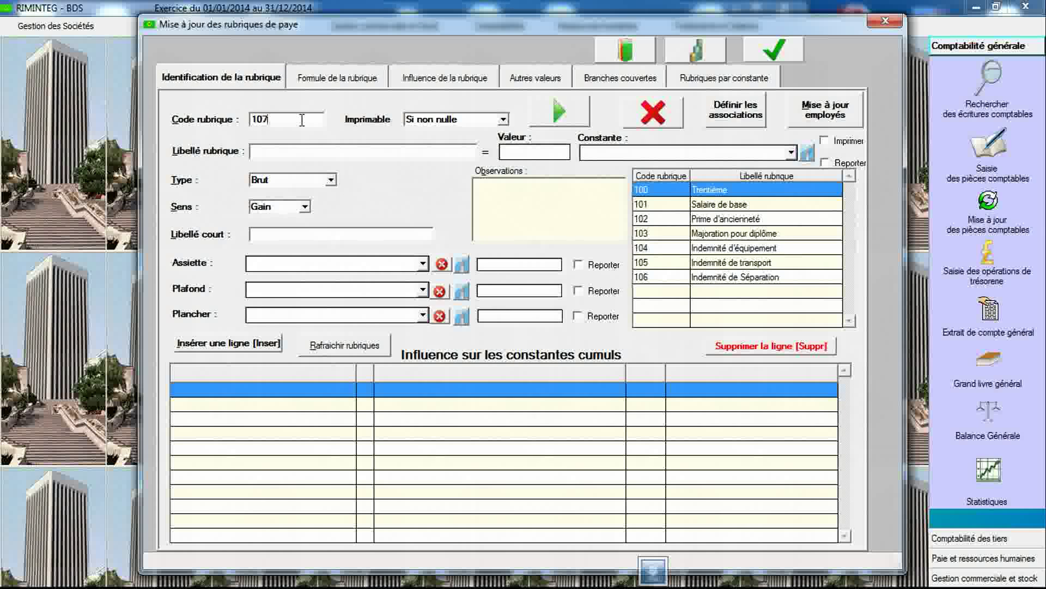
key(Tab)
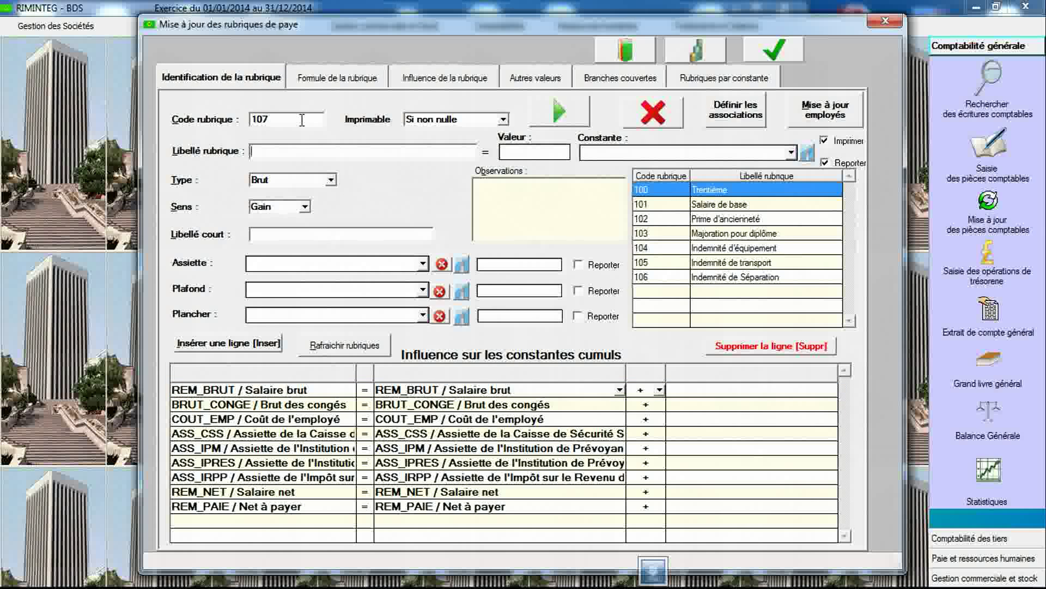
text(Indemn)
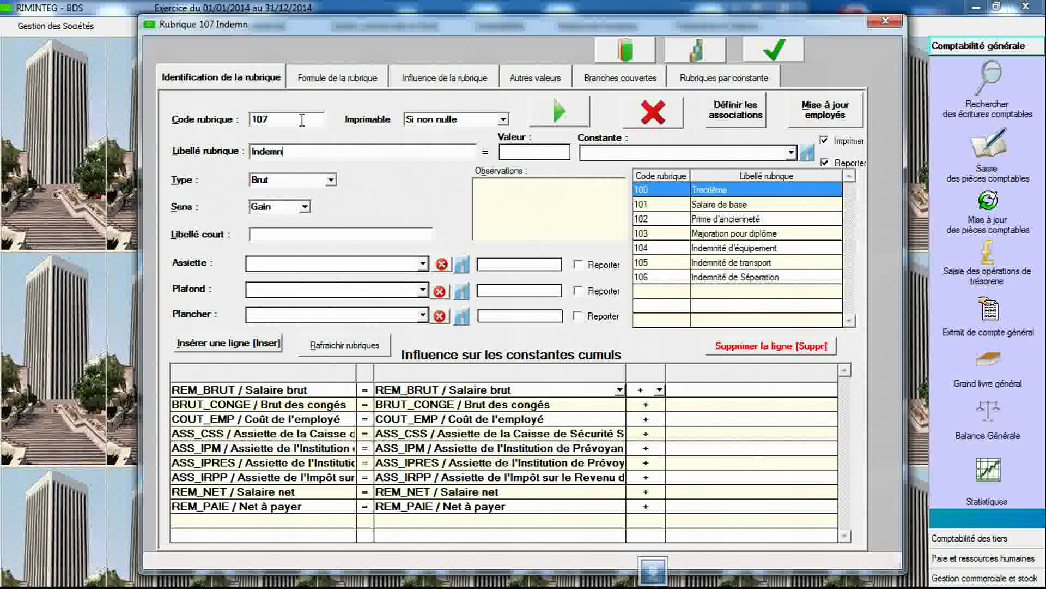
text(ité de logement)
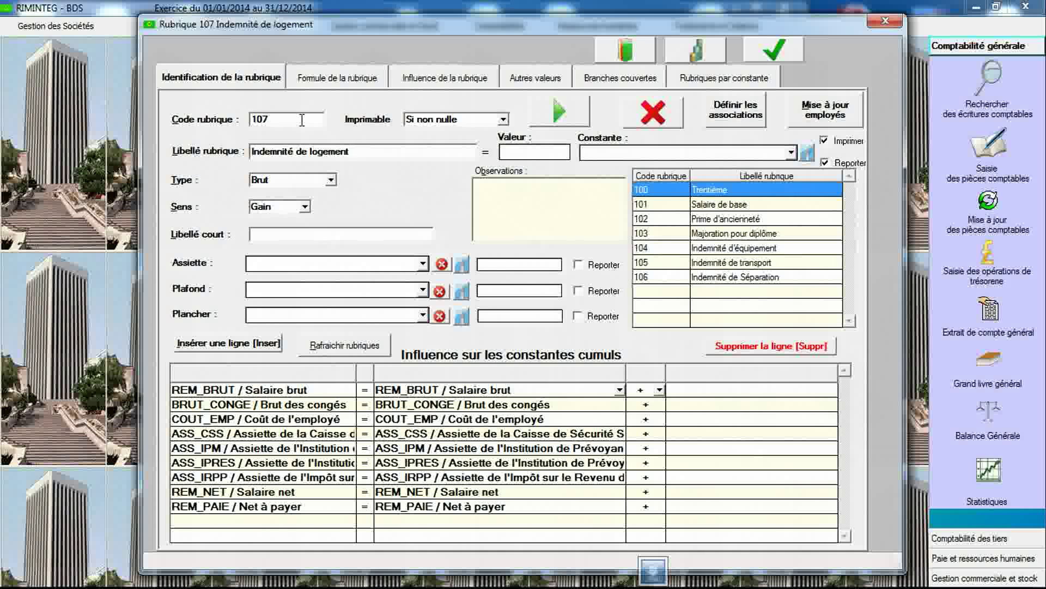
- Open the constants declaration and read the legal text "Indemnité de logement au Sénégal" through the amounts per employee class
click(698, 57)
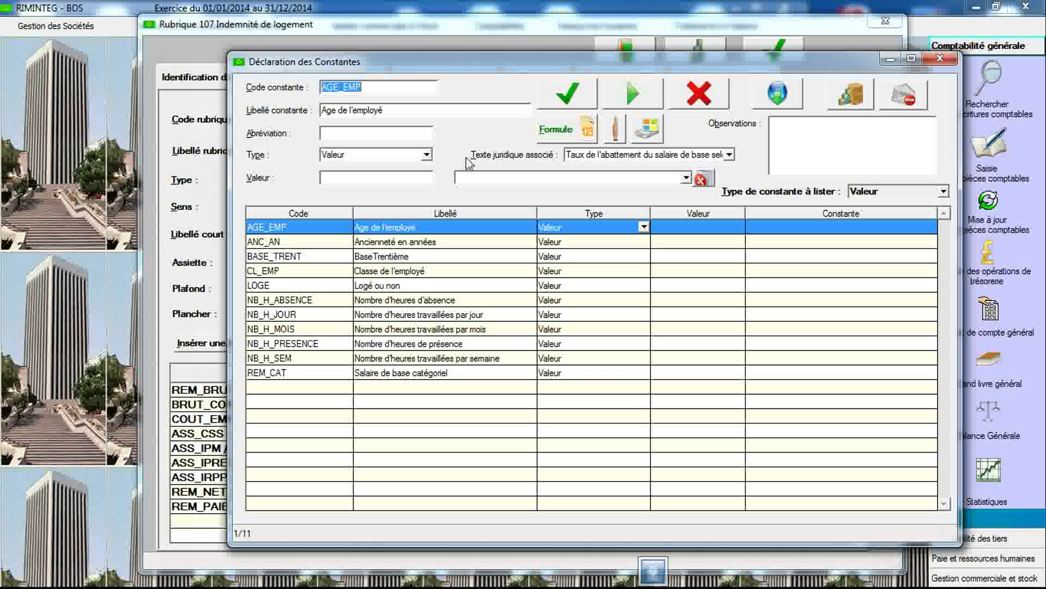
click(866, 196)
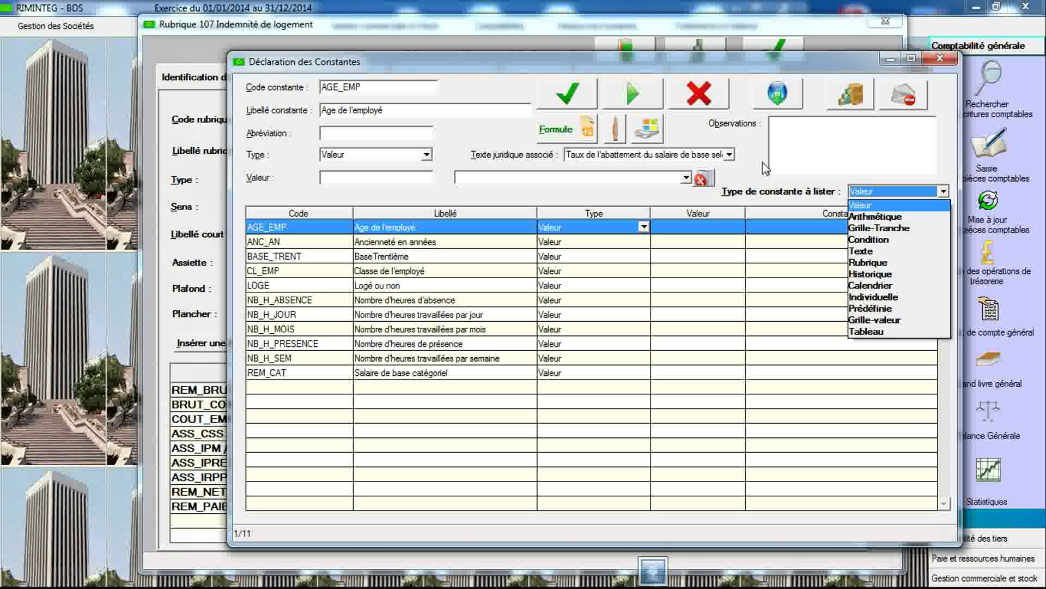
click(713, 156)
click(714, 155)
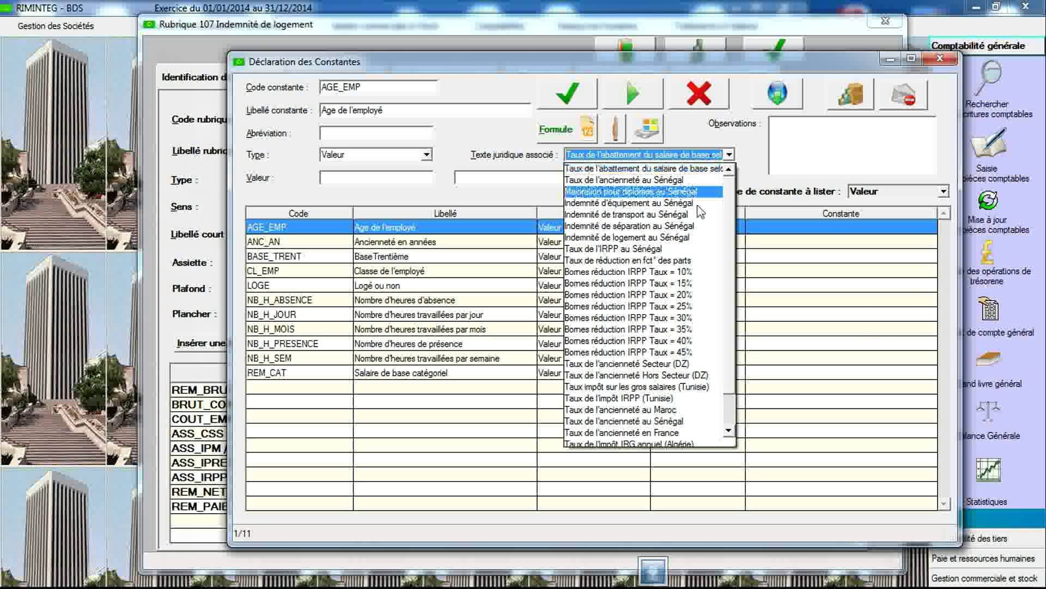
click(693, 238)
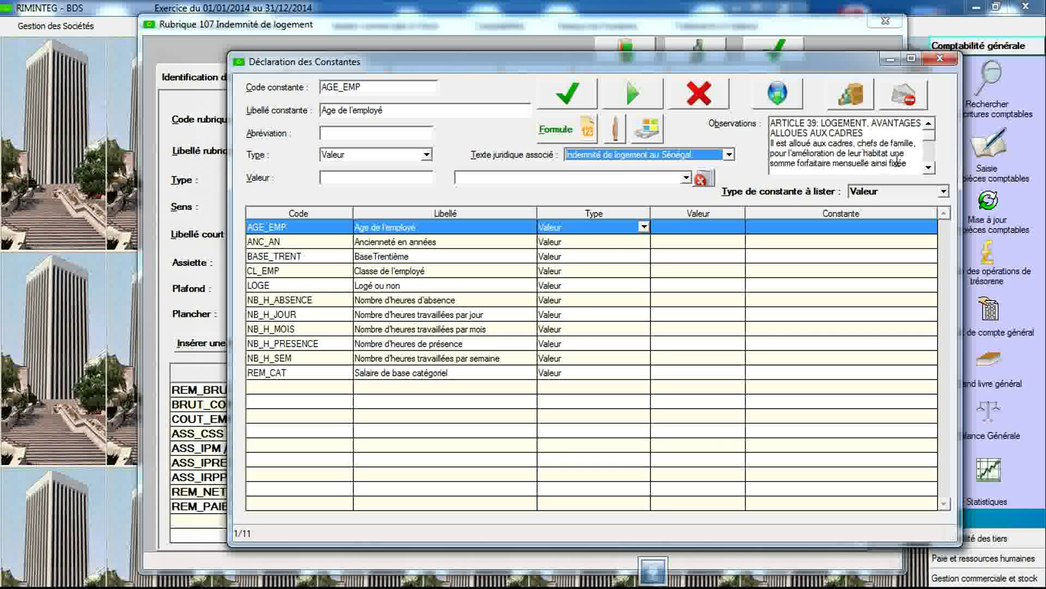
click(930, 168)
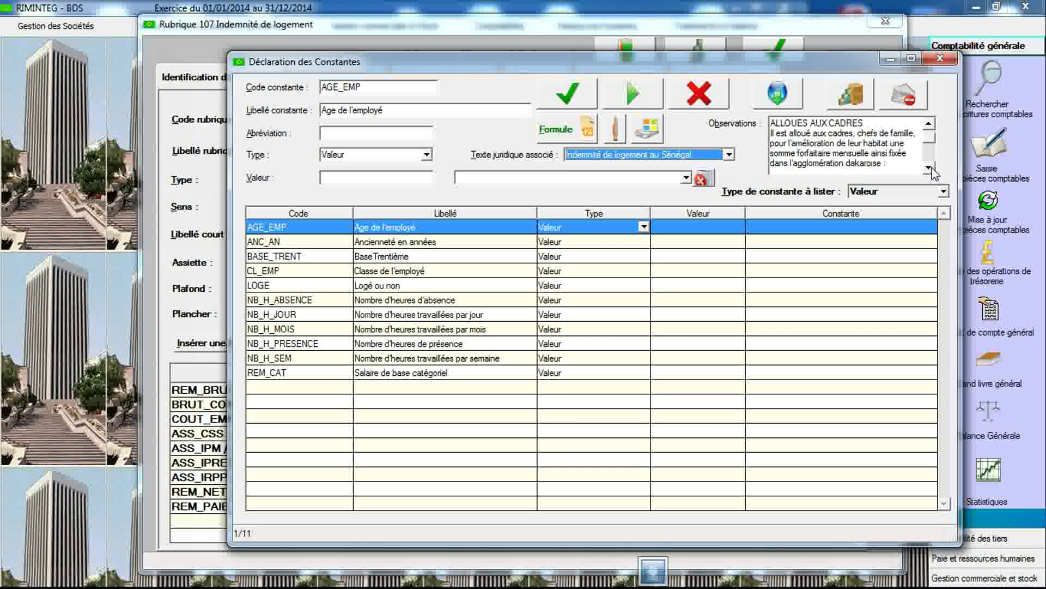
click(929, 169)
click(929, 168)
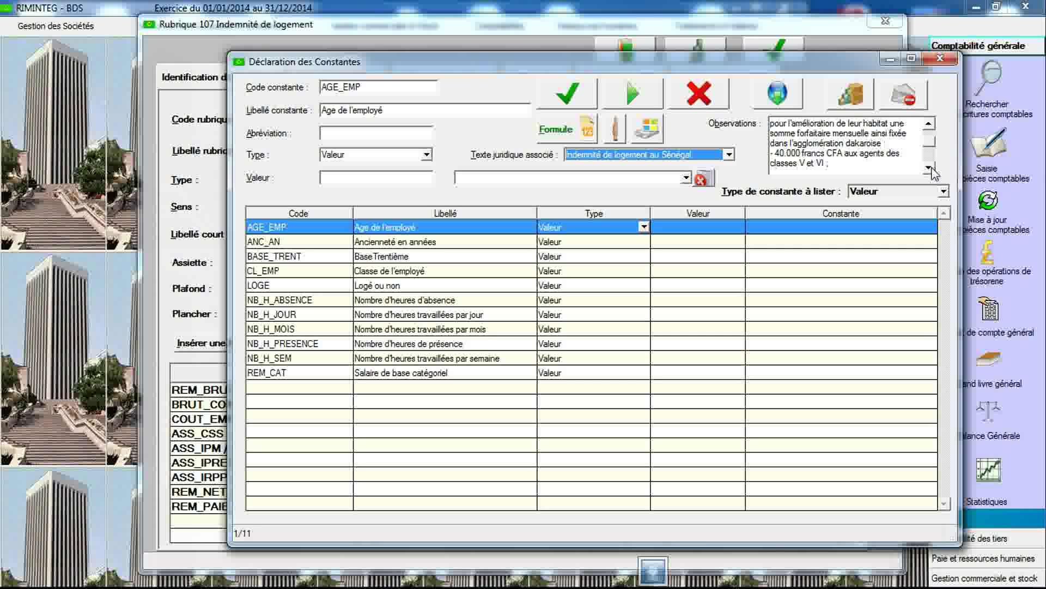
click(930, 168)
click(930, 168)
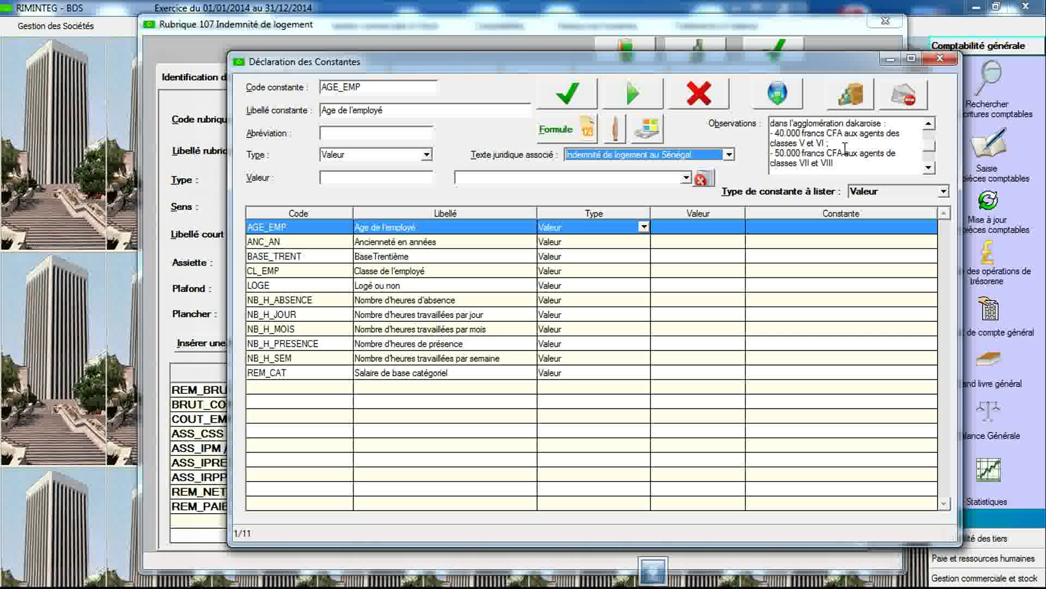
click(929, 170)
click(929, 168)
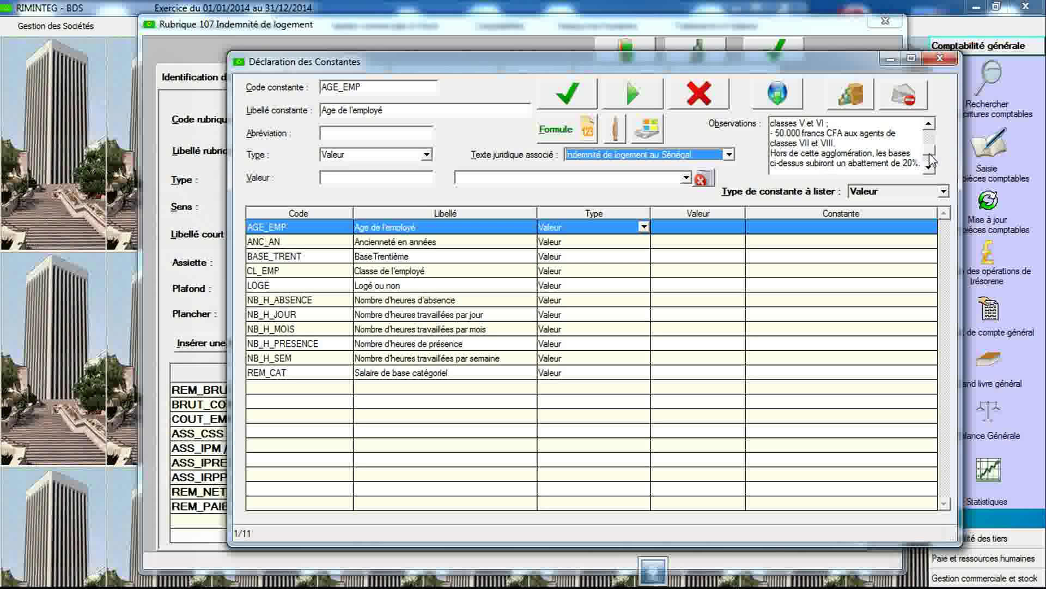
- List the constants of type Condition and open the definition of VAL_LGT_1 (Première valeur logement)
click(943, 192)
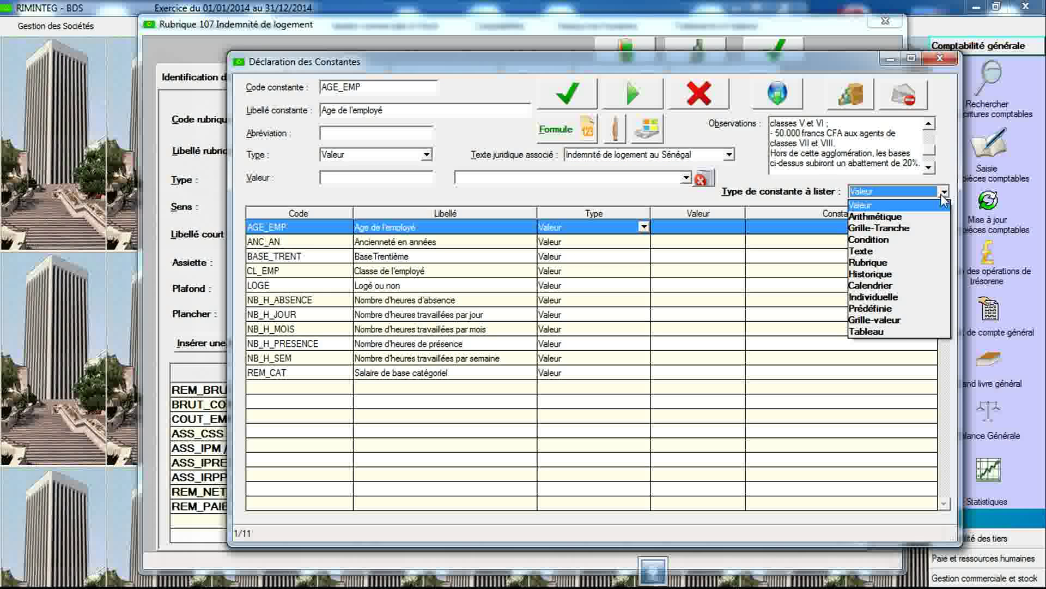
click(918, 240)
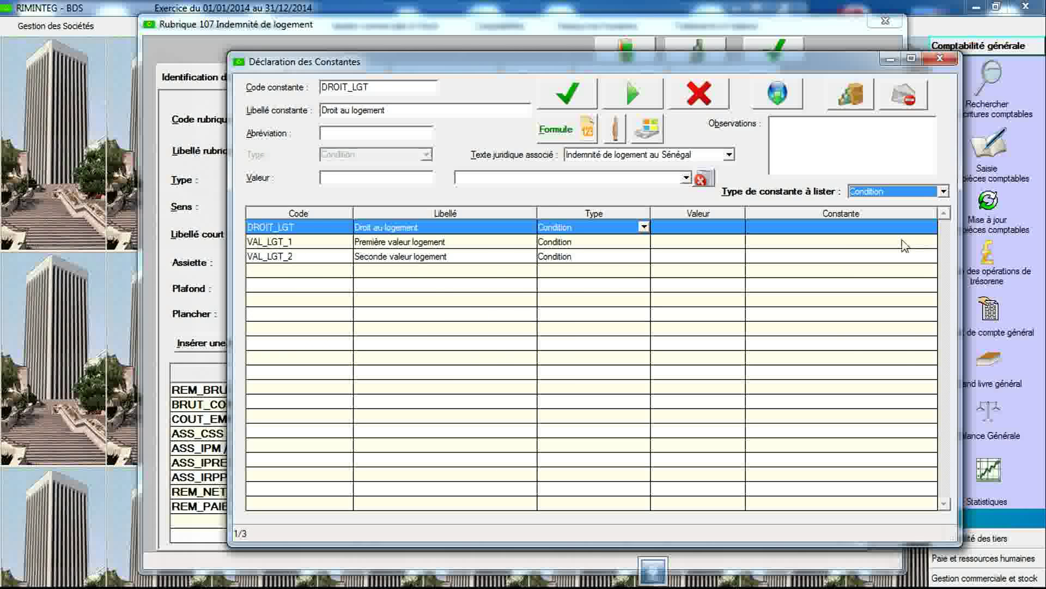
click(483, 245)
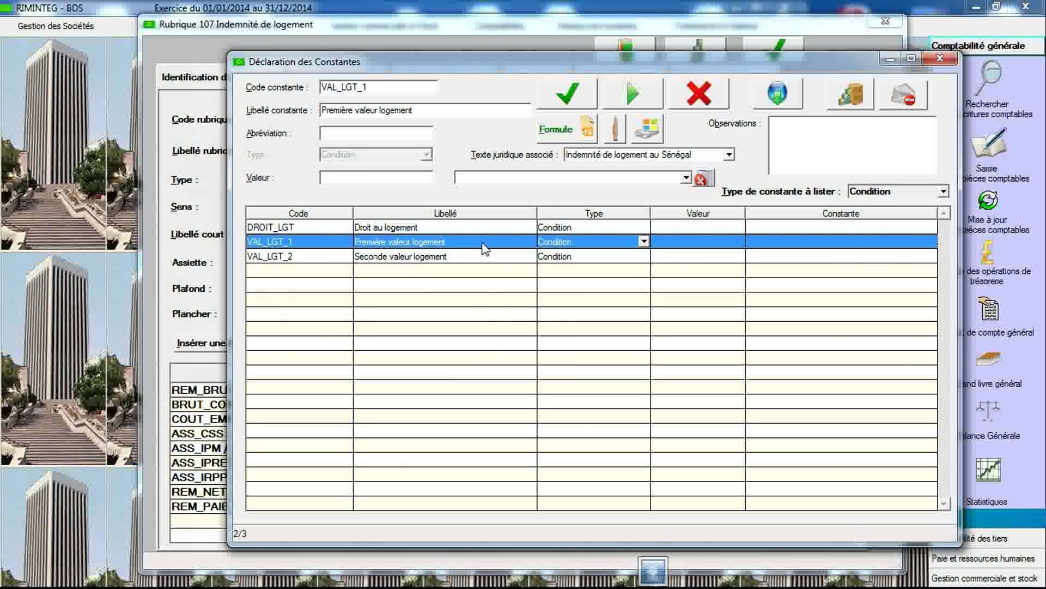
double_click(484, 245)
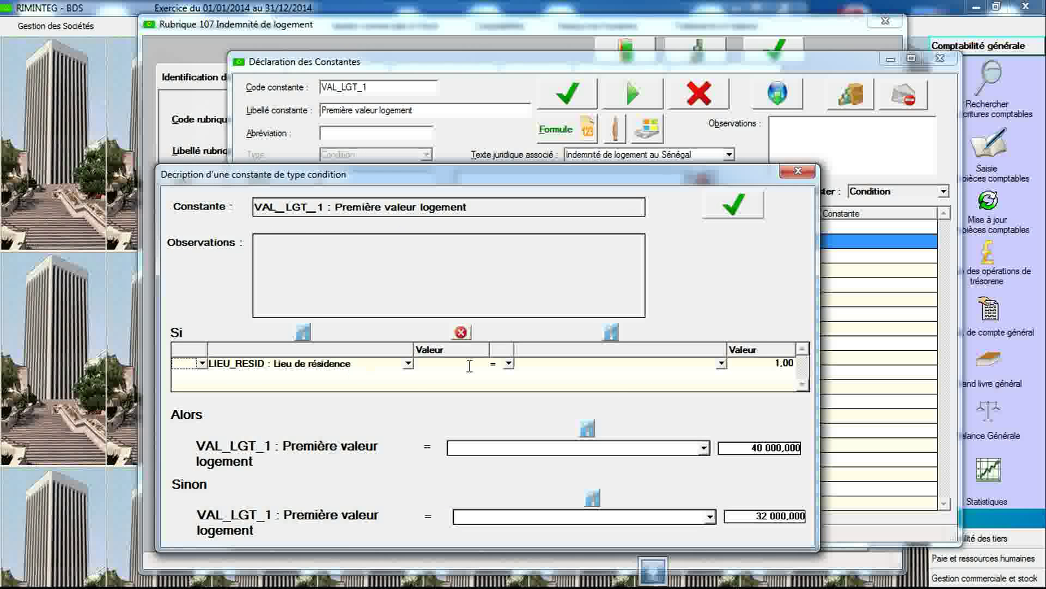
- Examine the value table of the LIEU_RESID constant used in the VAL_LGT_1 condition, and close both definitions
click(301, 332)
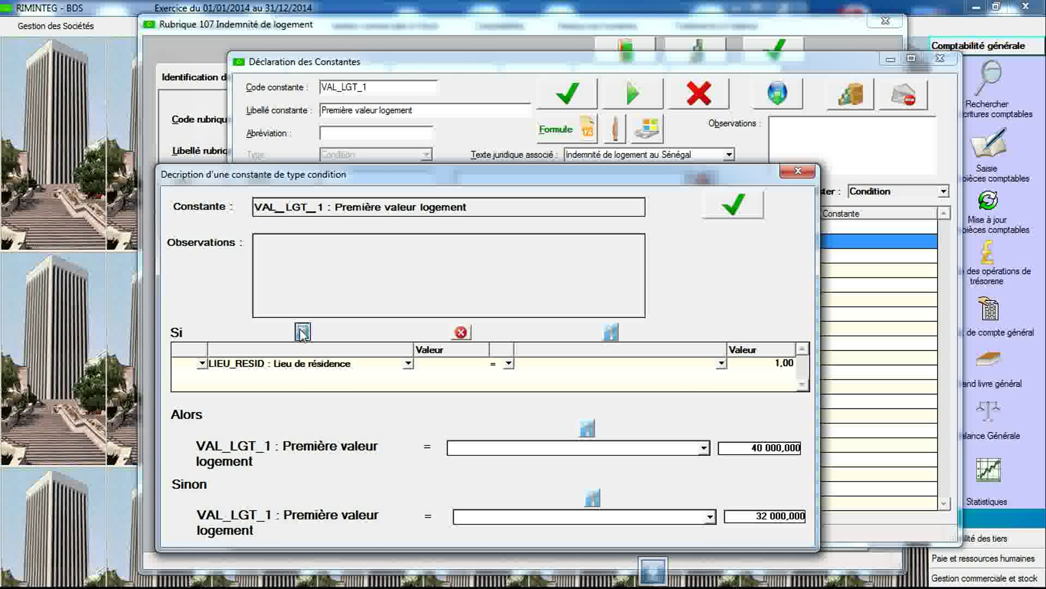
double_click(371, 481)
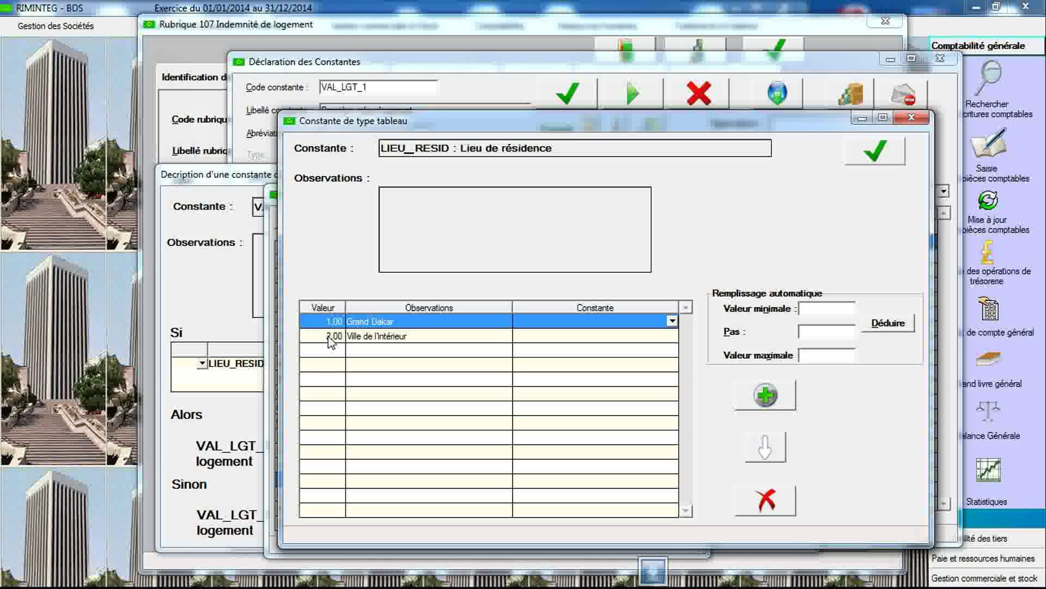
click(909, 121)
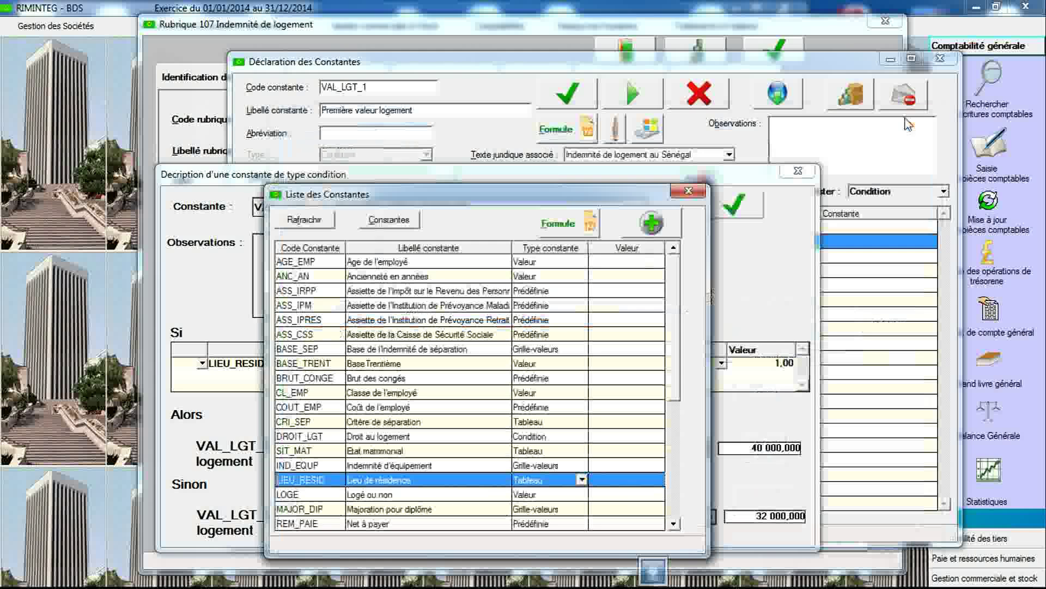
click(688, 192)
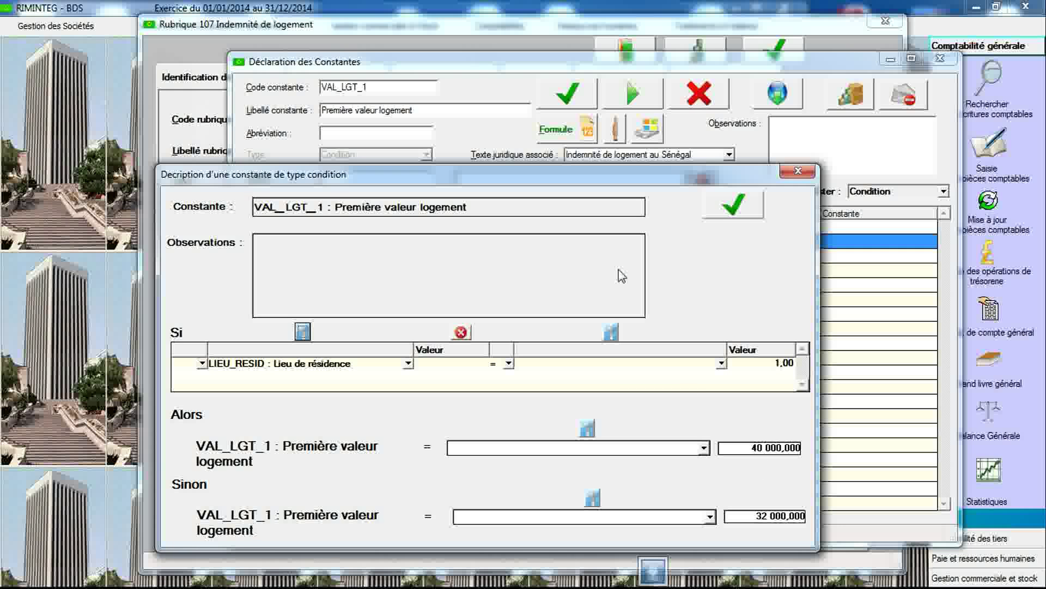
click(795, 180)
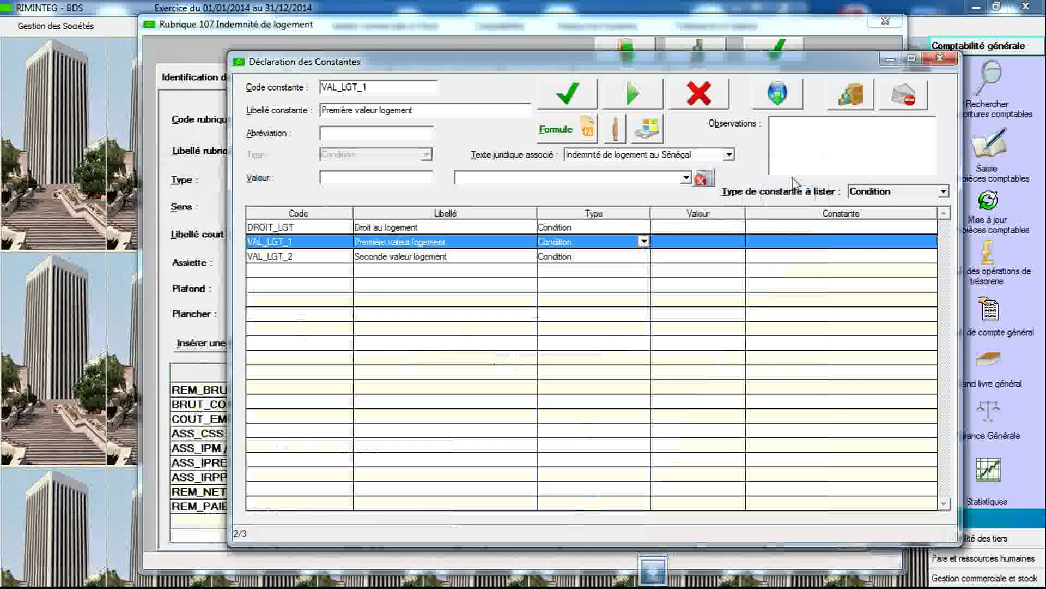
- Review the condition defining VAL_LGT_2 (Seconde valeur logement), and display the legal text "Indemnité de logement au Sénégal" again
double_click(571, 261)
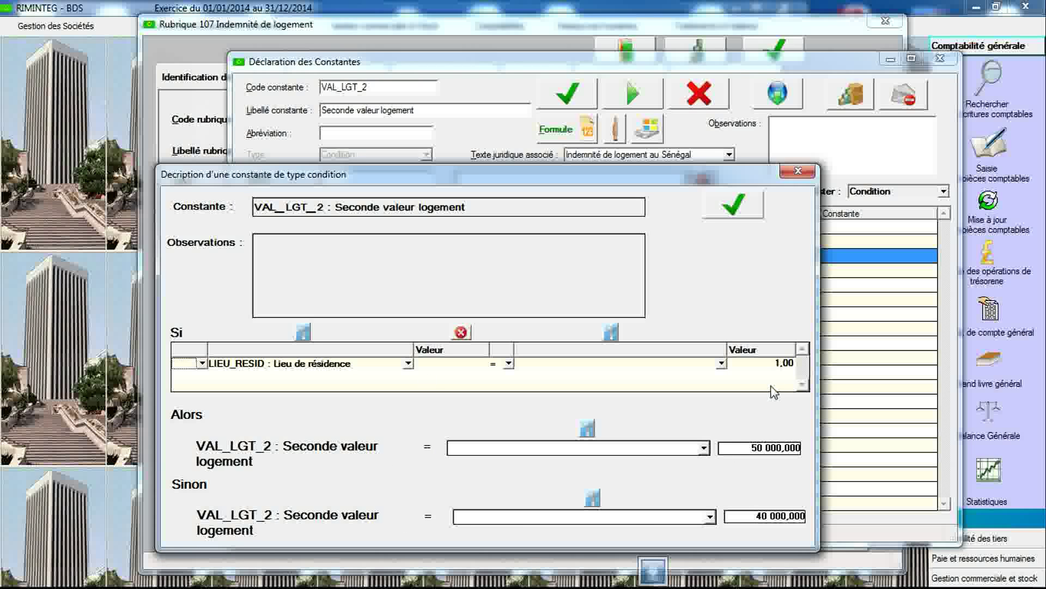
click(798, 171)
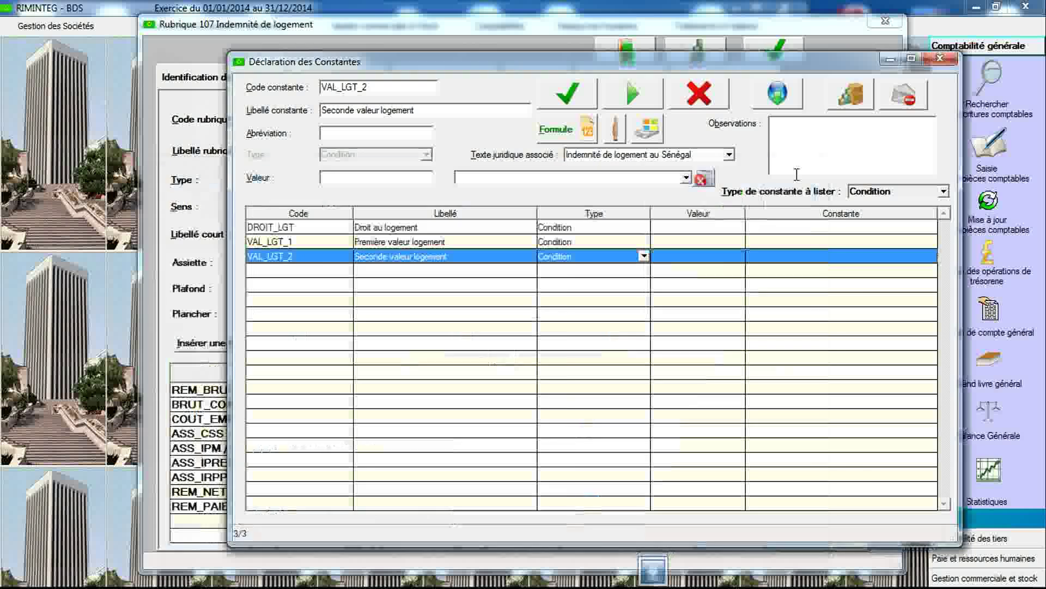
click(728, 156)
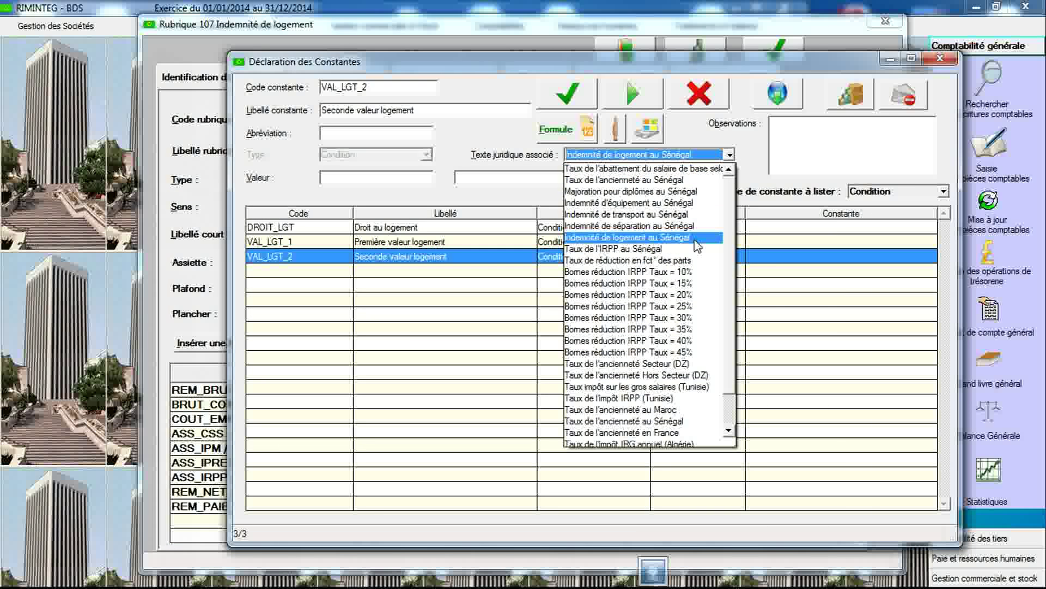
click(694, 238)
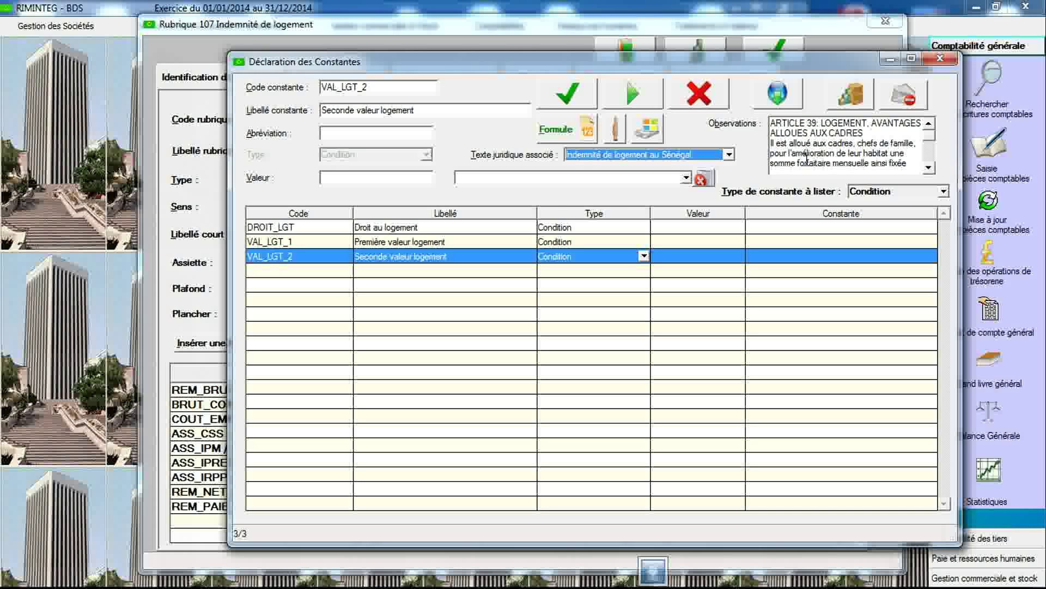
- Look up the constant SIT_MAT by its code and examine its table of marital status values
click(402, 89)
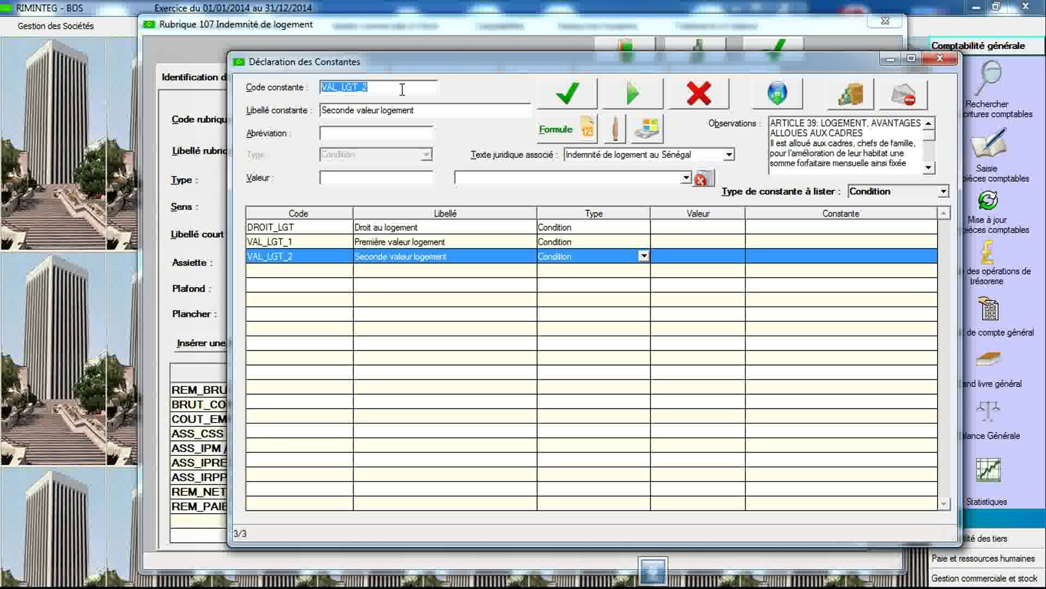
text(SIT_MAT)
key(Tab)
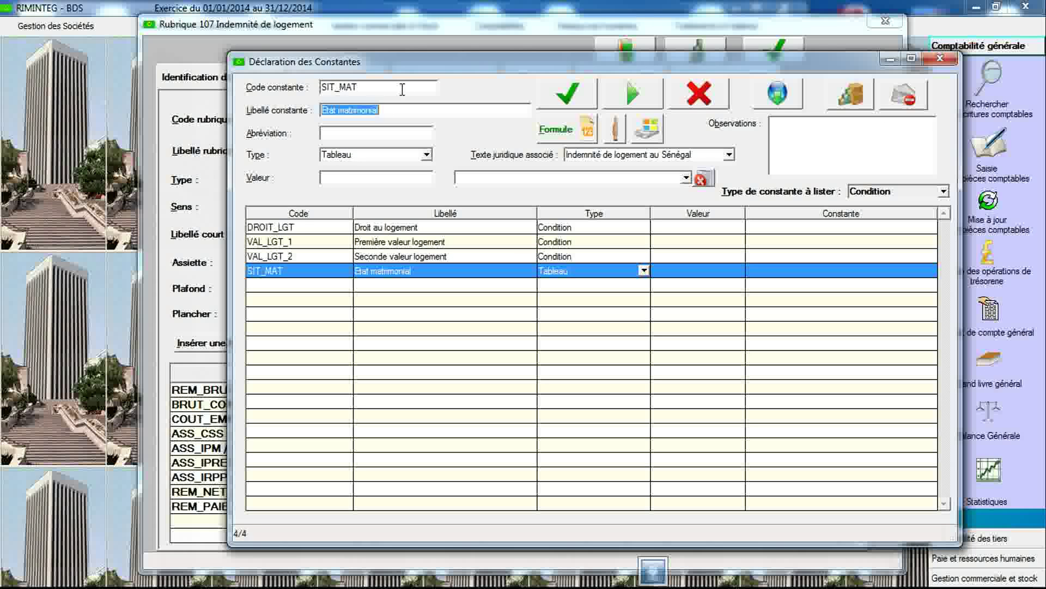
double_click(368, 271)
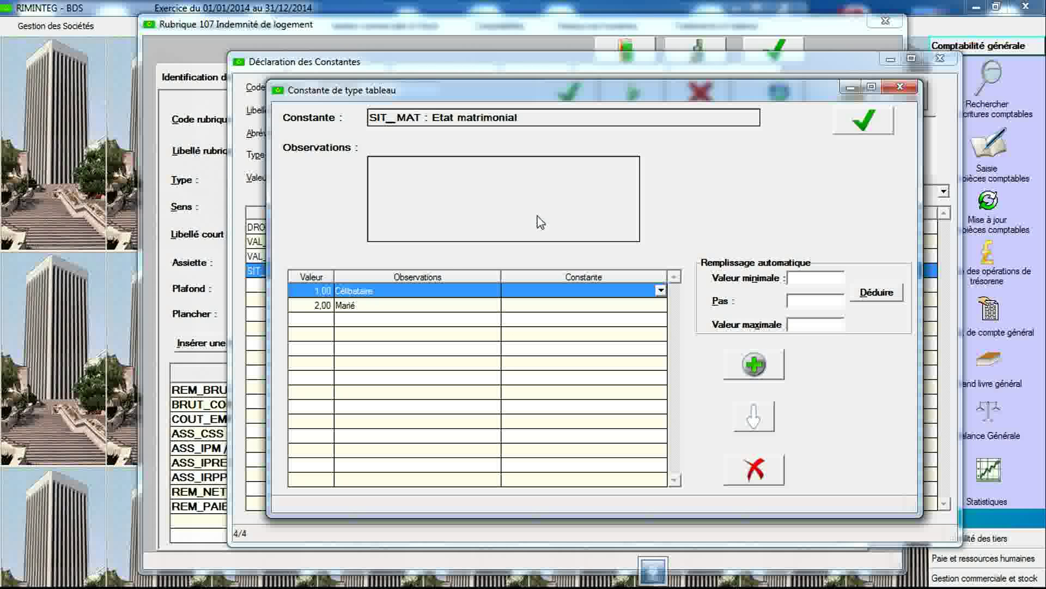
click(900, 87)
- Redisplay the legal text "Indemnité de logement au Sénégal" and read its final clause on employees housed by the company
click(420, 88)
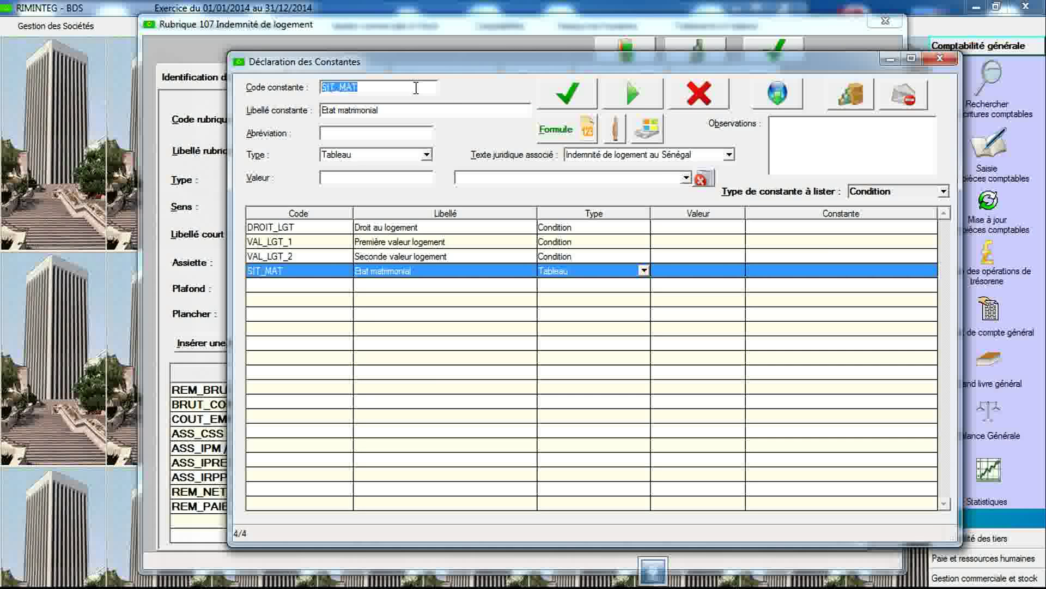
click(654, 159)
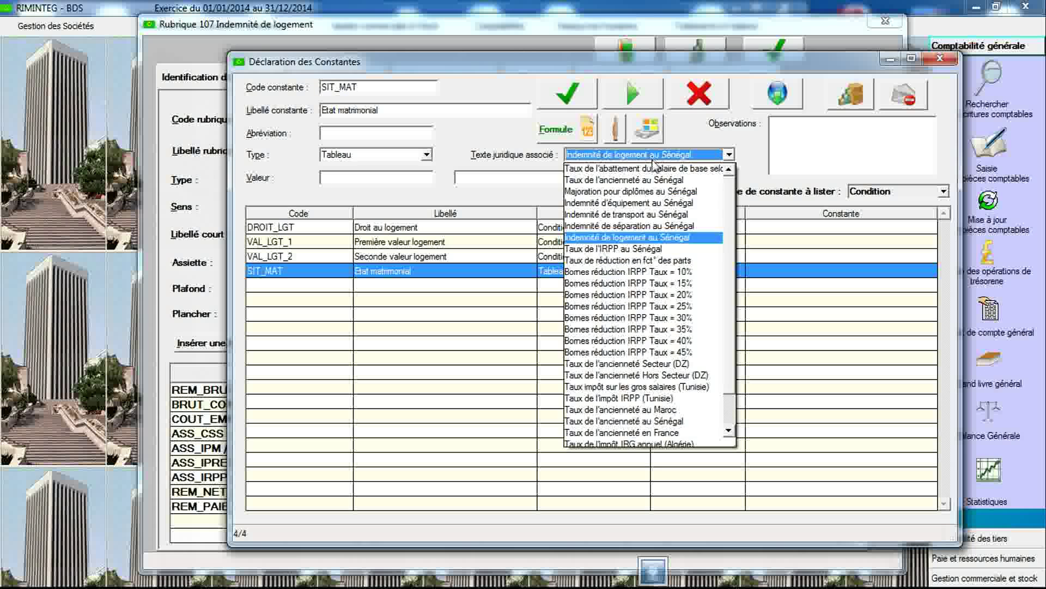
click(654, 238)
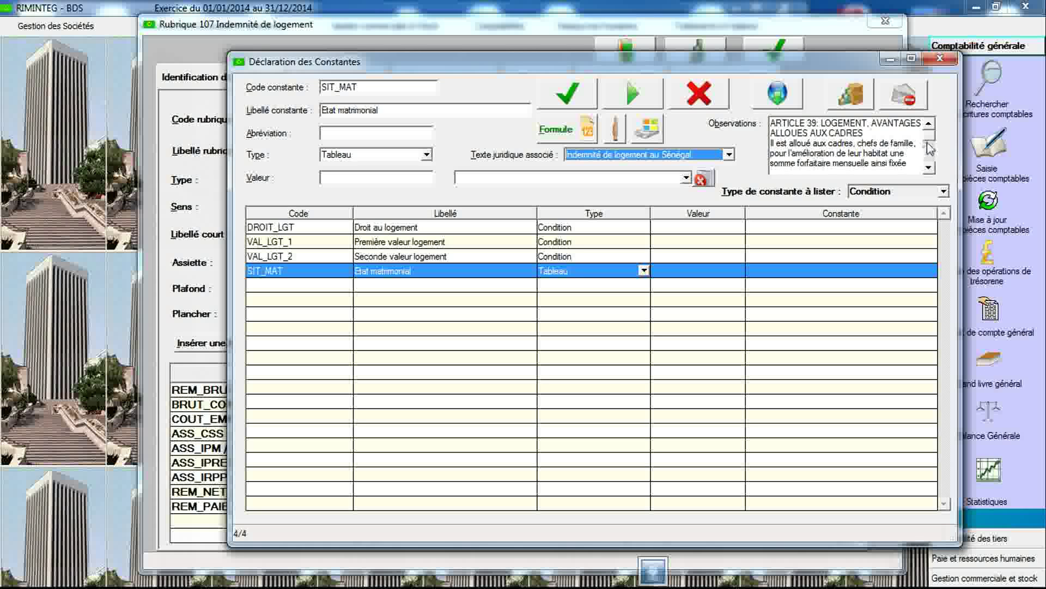
click(928, 166)
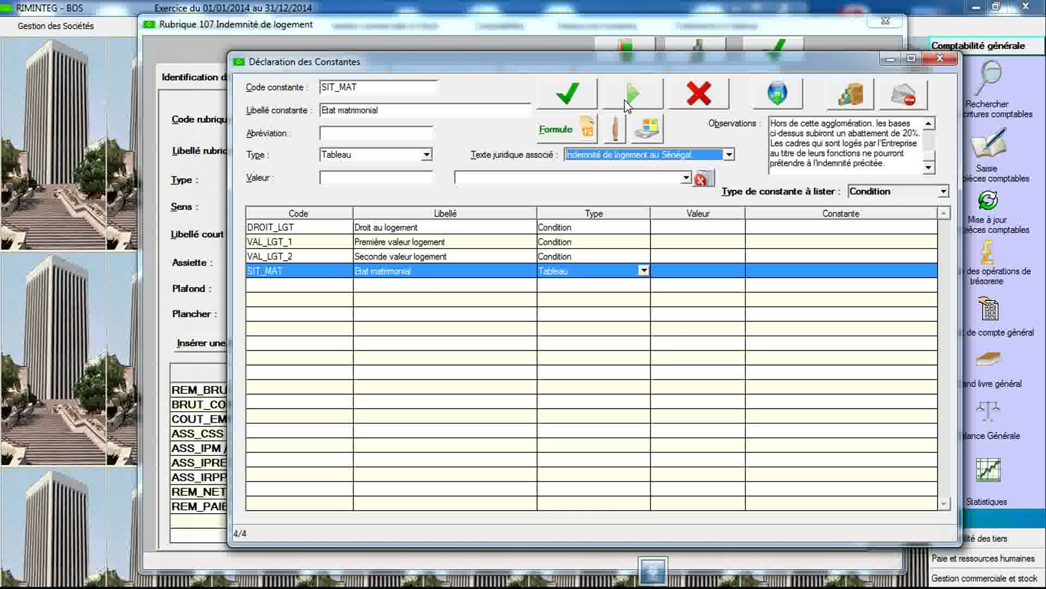
- Look up the constant LOGE by its code in the constants declaration
click(417, 88)
text(LOGE)
key(Tab)
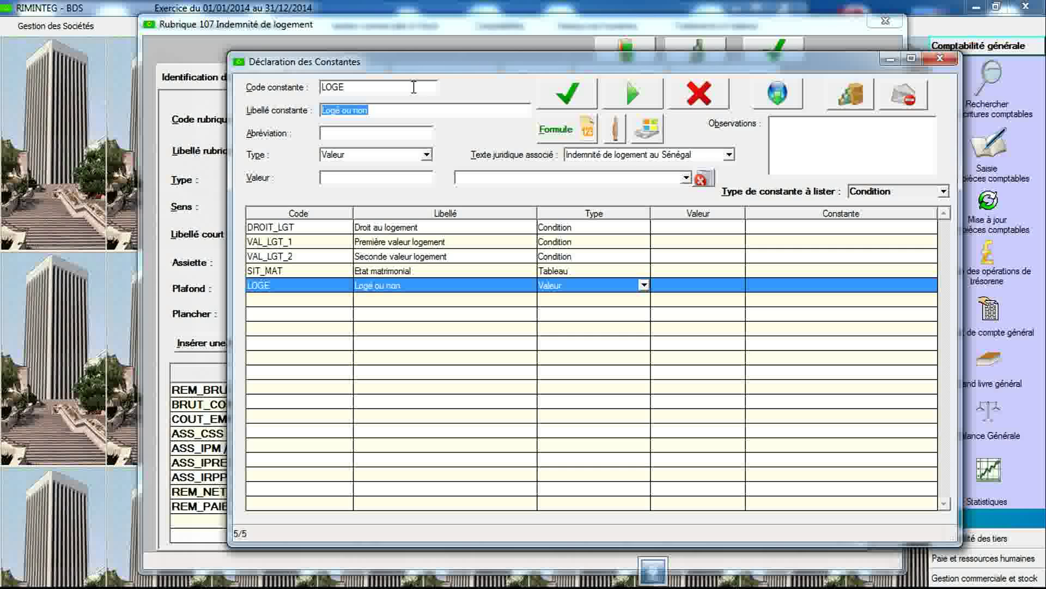
- Declare the constant LOGE (Logé ou non) as type Tableau and validate it to reach its table definition
click(427, 155)
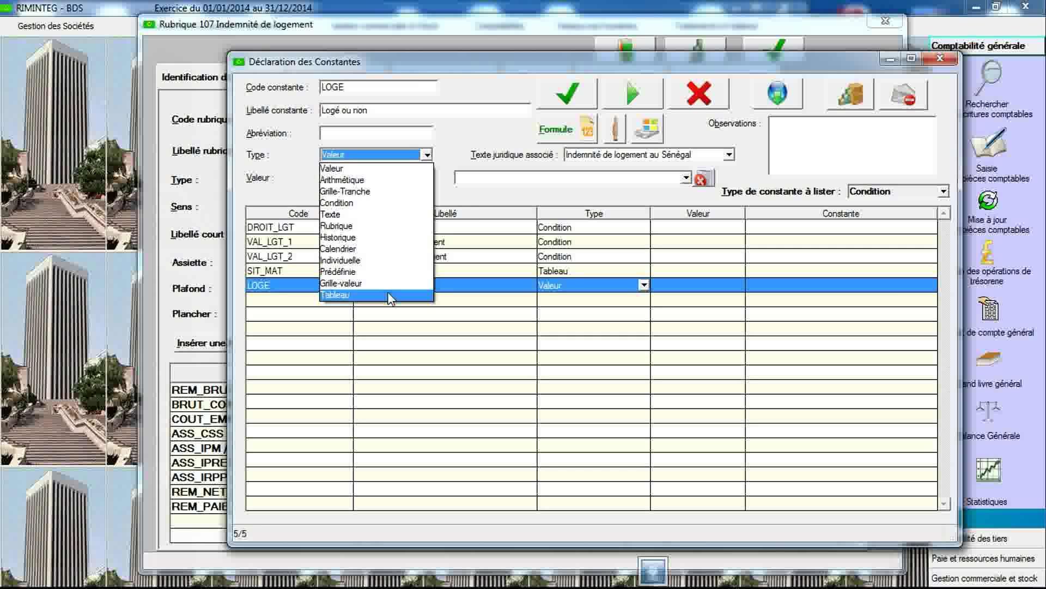
click(390, 295)
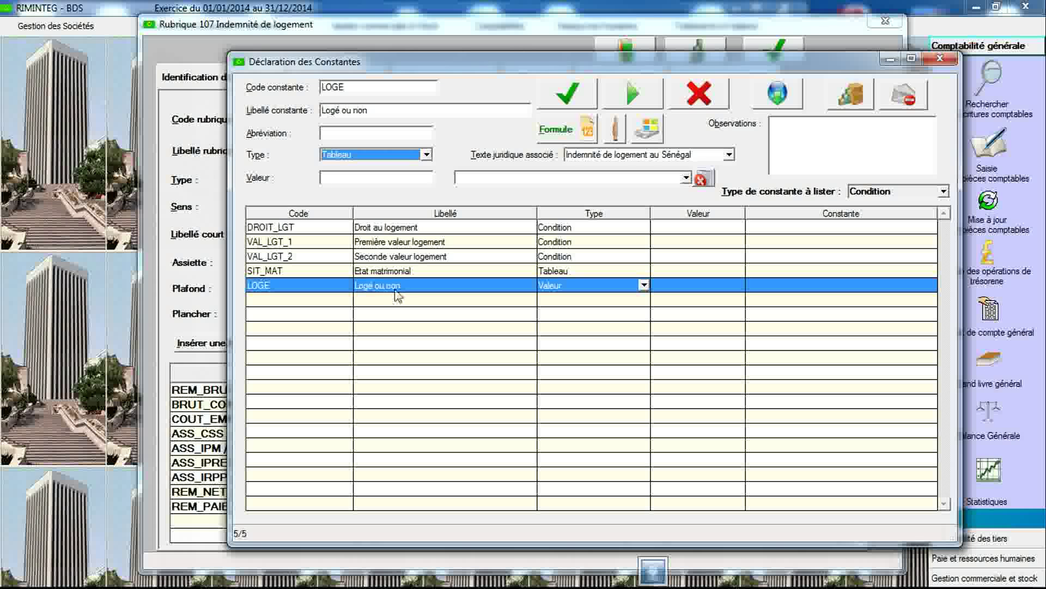
click(553, 105)
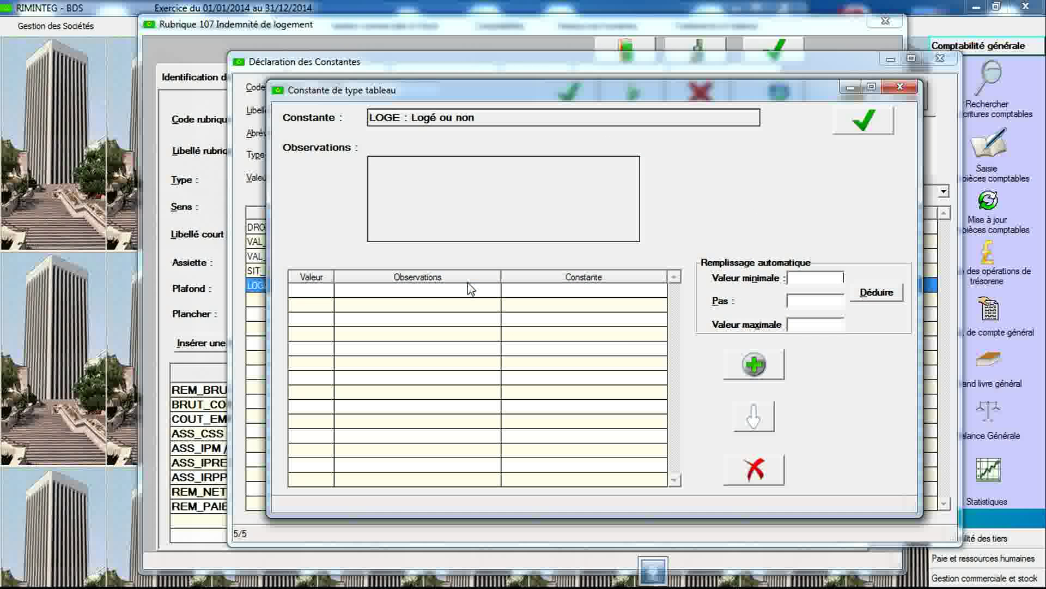
- Add two rows to the LOGE table: value 1 for Logé and value 2 for Non logé
click(752, 365)
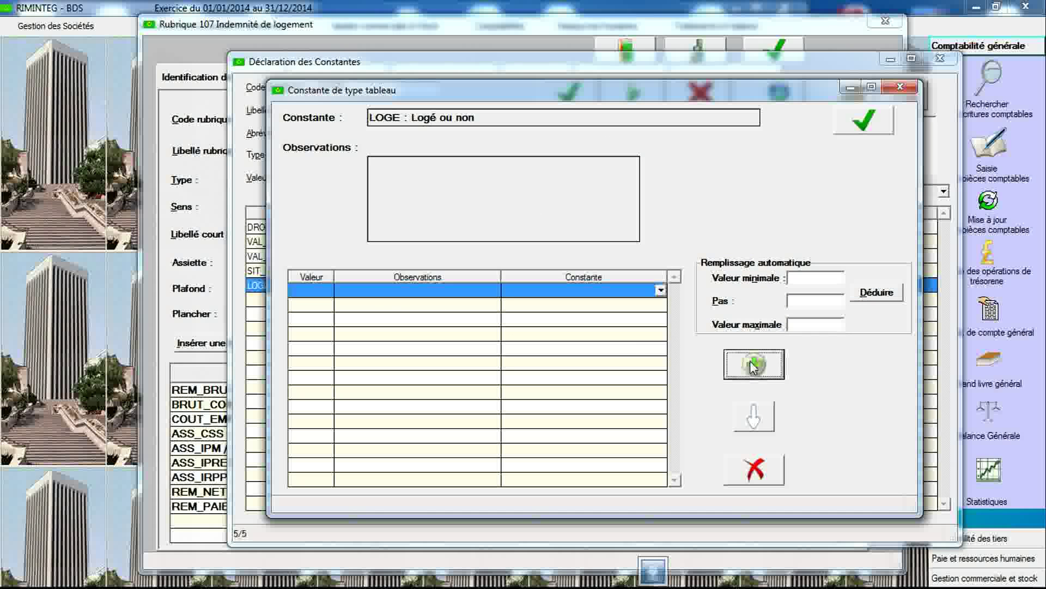
click(321, 290)
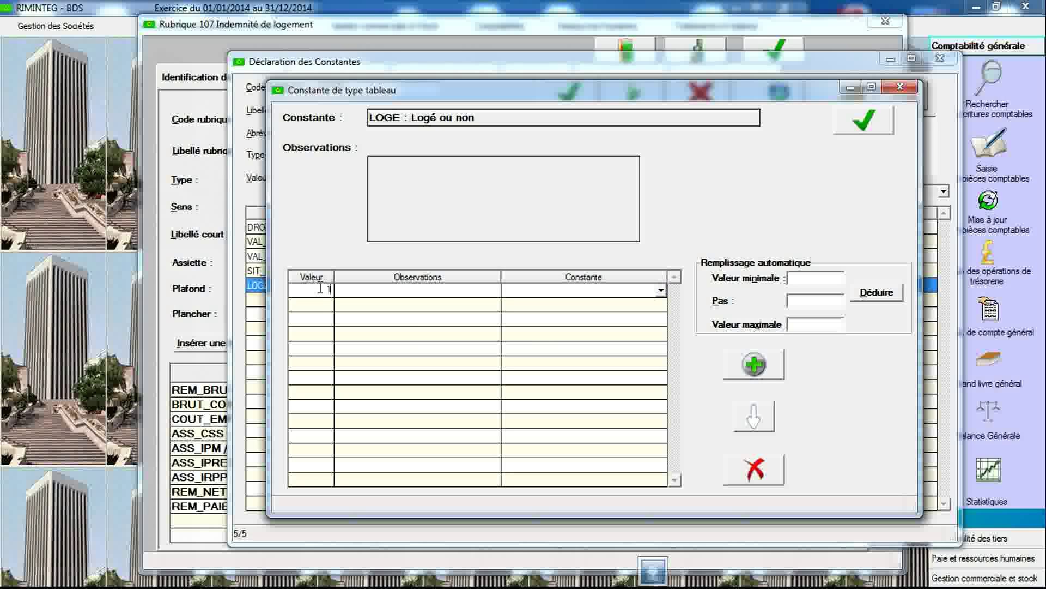
key(Tab)
click(315, 305)
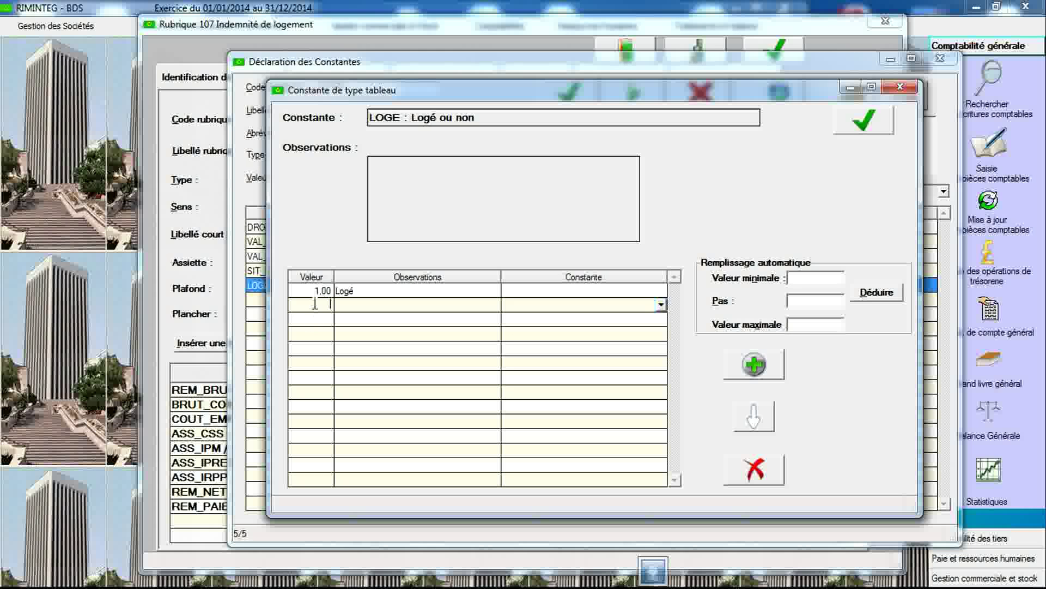
key(Tab)
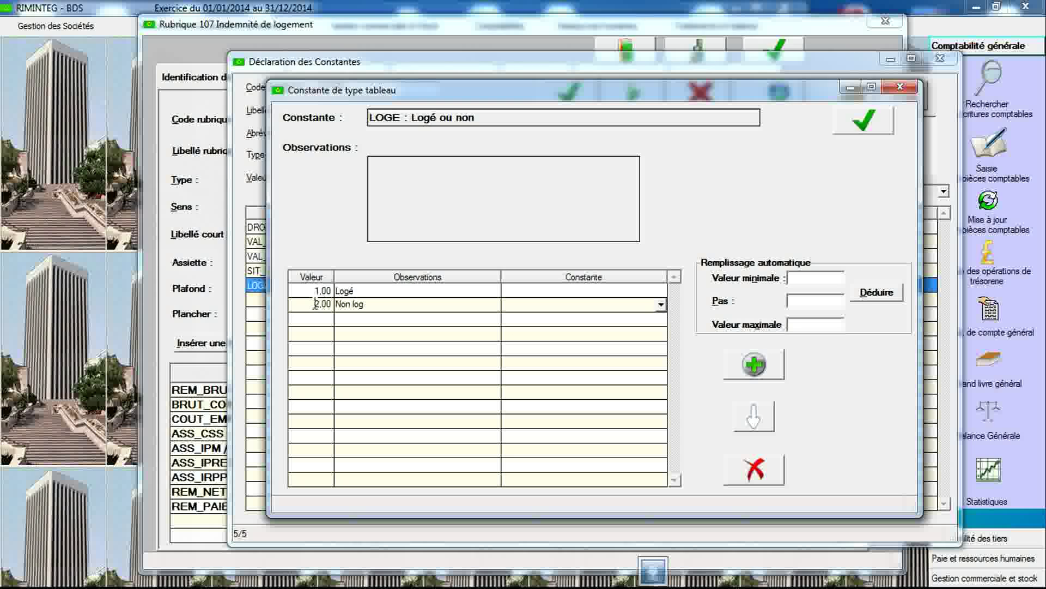
- Change the LOGE table's descriptions to Logé(e) and Non logé(e), then save the table
click(387, 292)
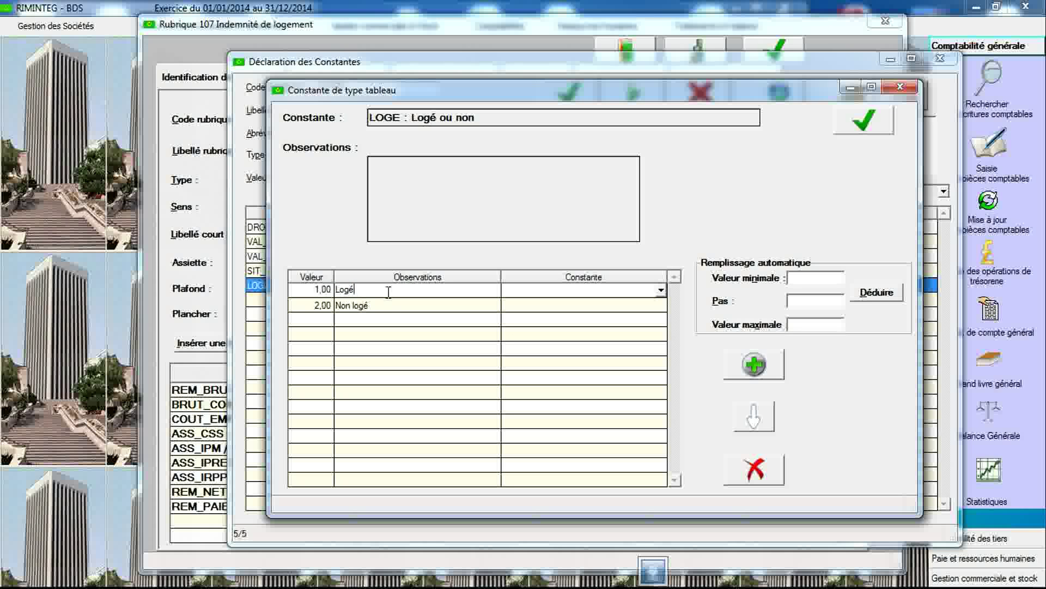
click(387, 304)
click(387, 304)
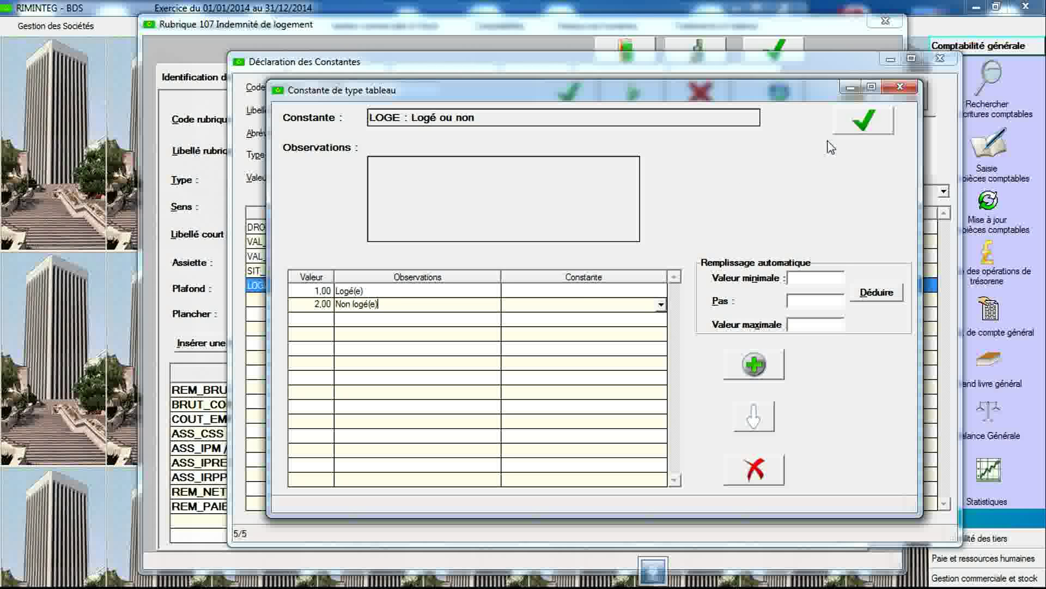
click(853, 130)
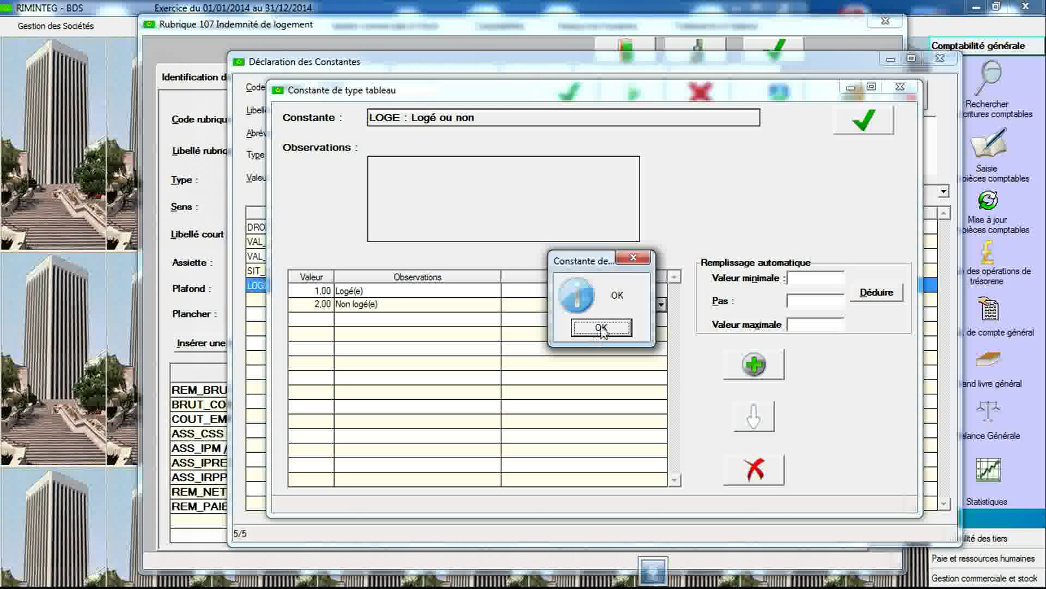
key(Return)
click(856, 131)
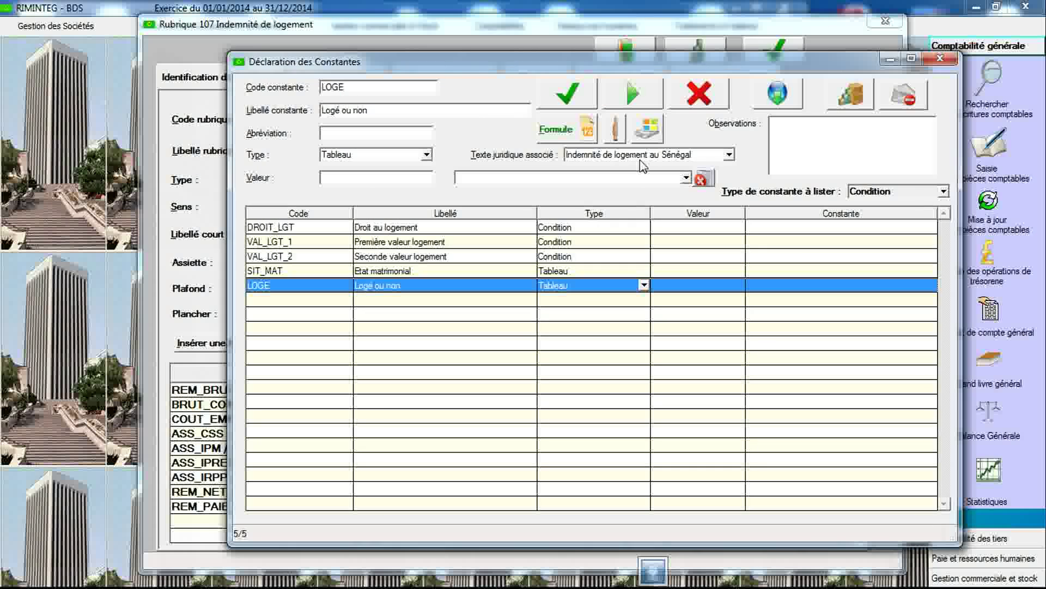
- Declare the constant IND_LGT "Indemnité de logement" as type Condition, linked to the legal text "Indemnité de logement au Sénégal"
click(407, 87)
key(BackSpace)
text(IND_LGT)
key(Tab)
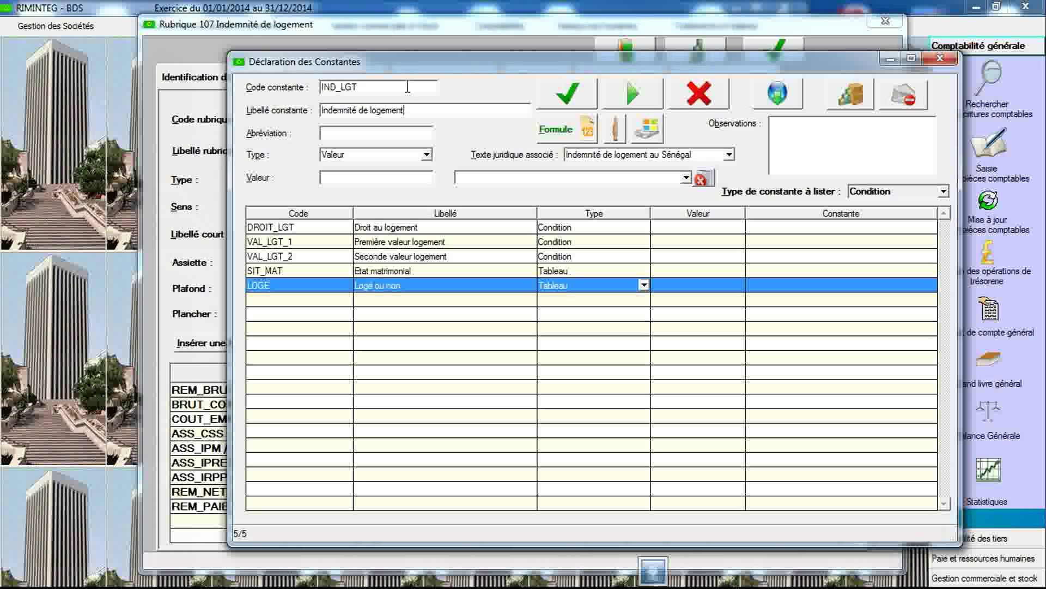
click(427, 155)
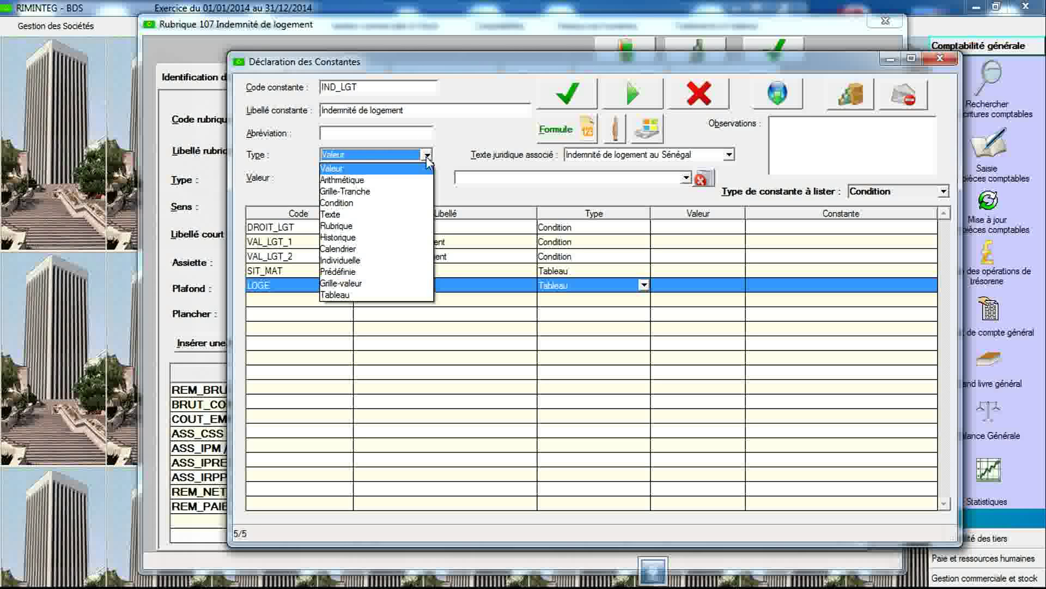
click(414, 203)
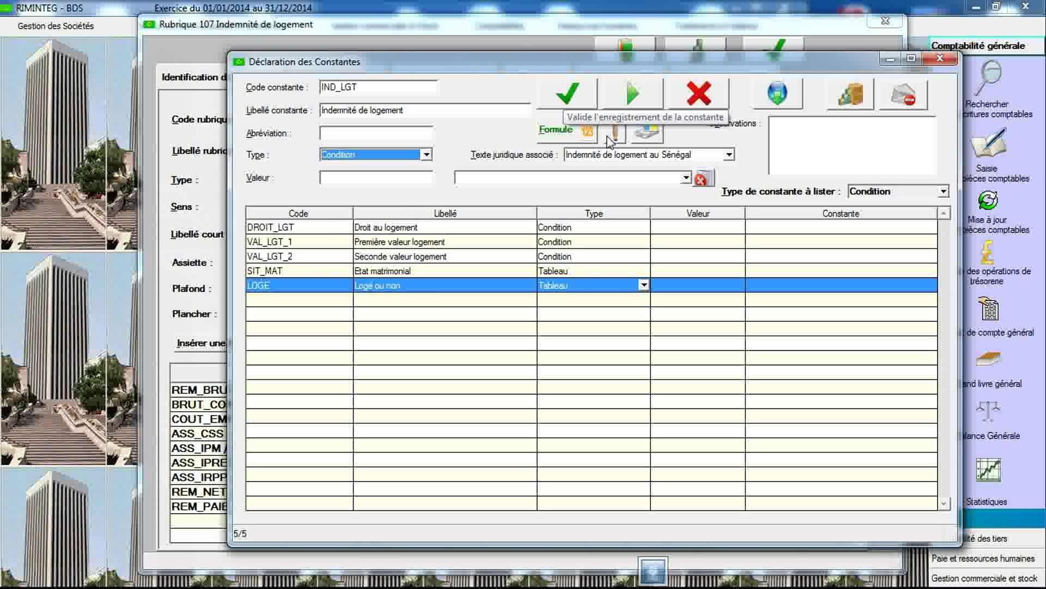
click(610, 157)
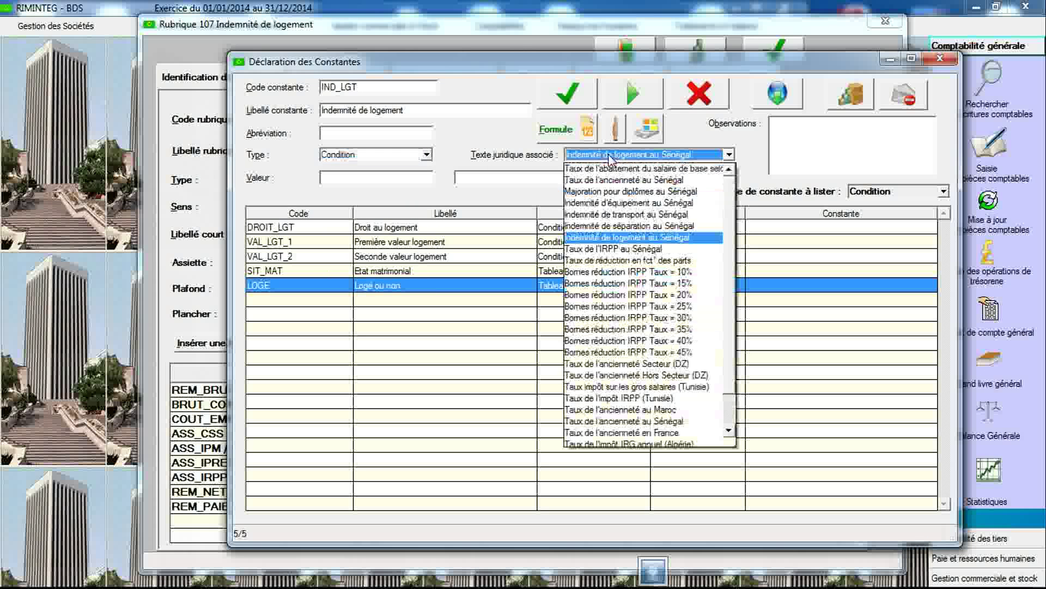
click(613, 238)
click(572, 106)
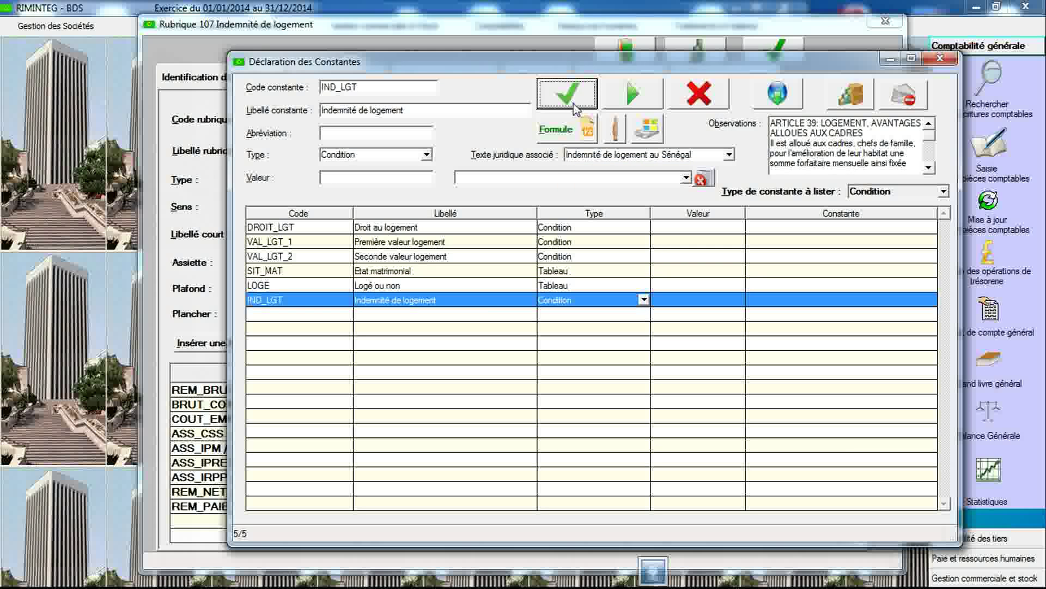
- Open the condition definition of IND_LGT and choose SIT_MAT (Etat matrimonial) as the first Si criterion
double_click(492, 304)
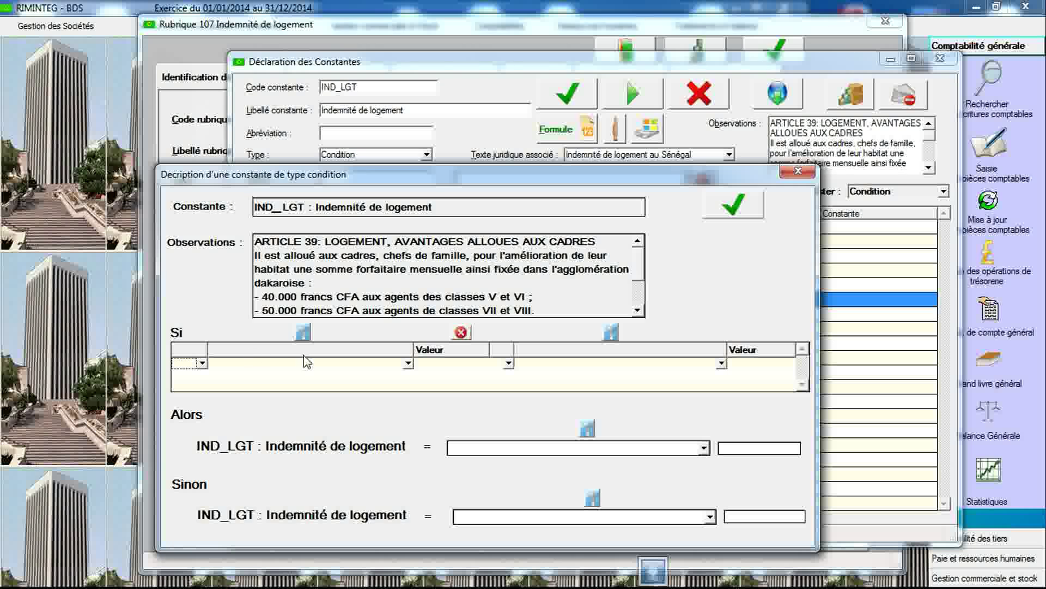
click(408, 363)
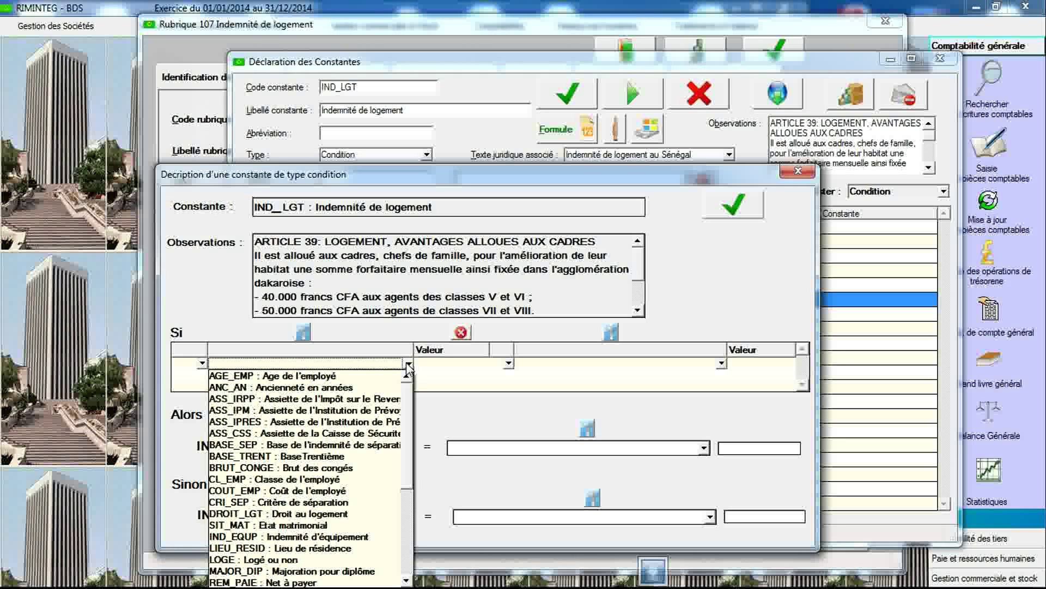
key(s)
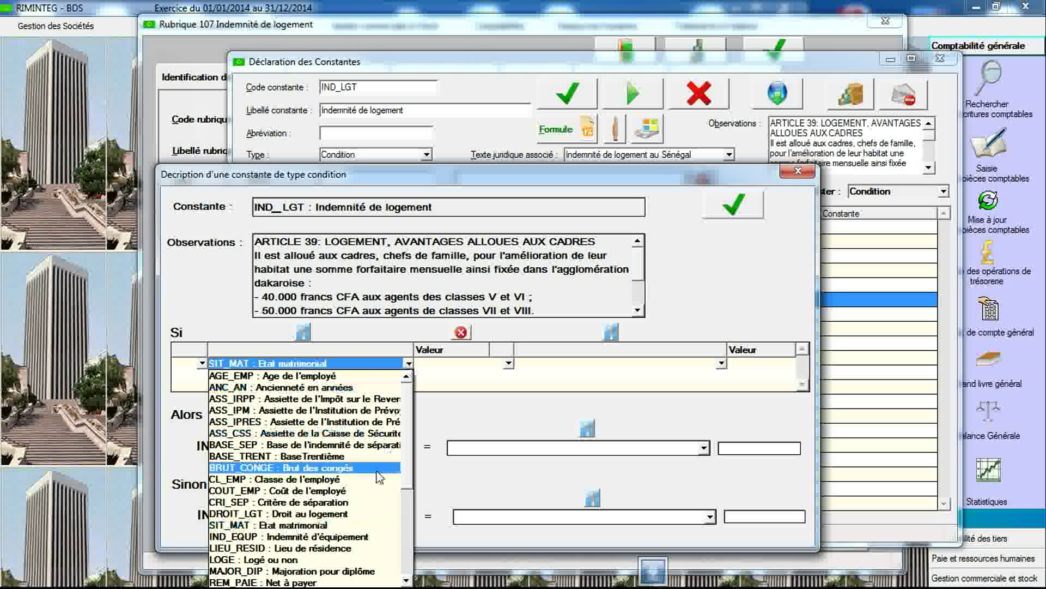
click(361, 525)
- Examine the SIT_MAT table in the constants list to find the code for each marital status
click(305, 333)
double_click(408, 452)
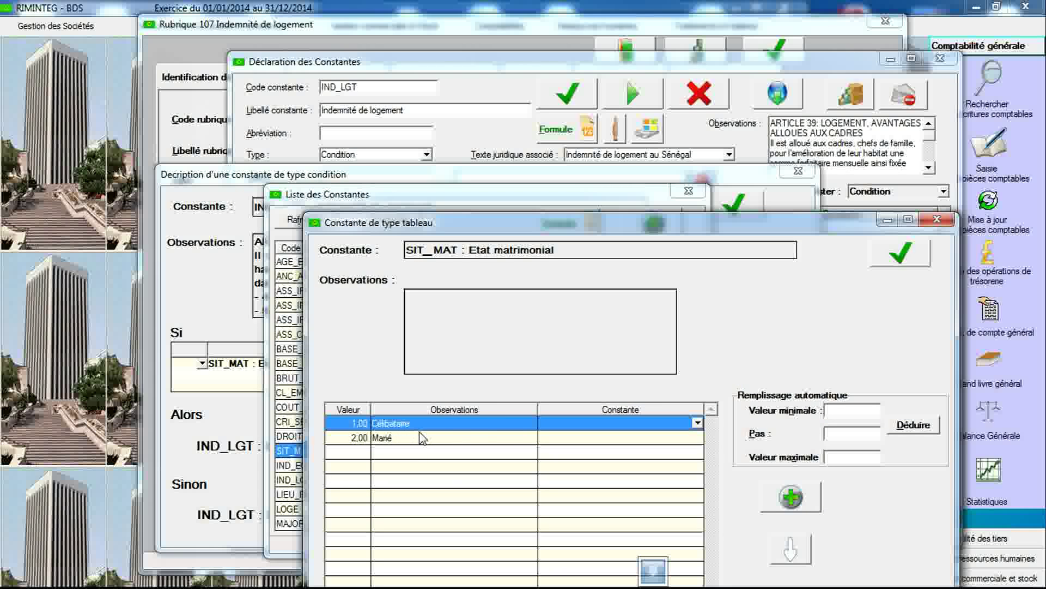
click(937, 220)
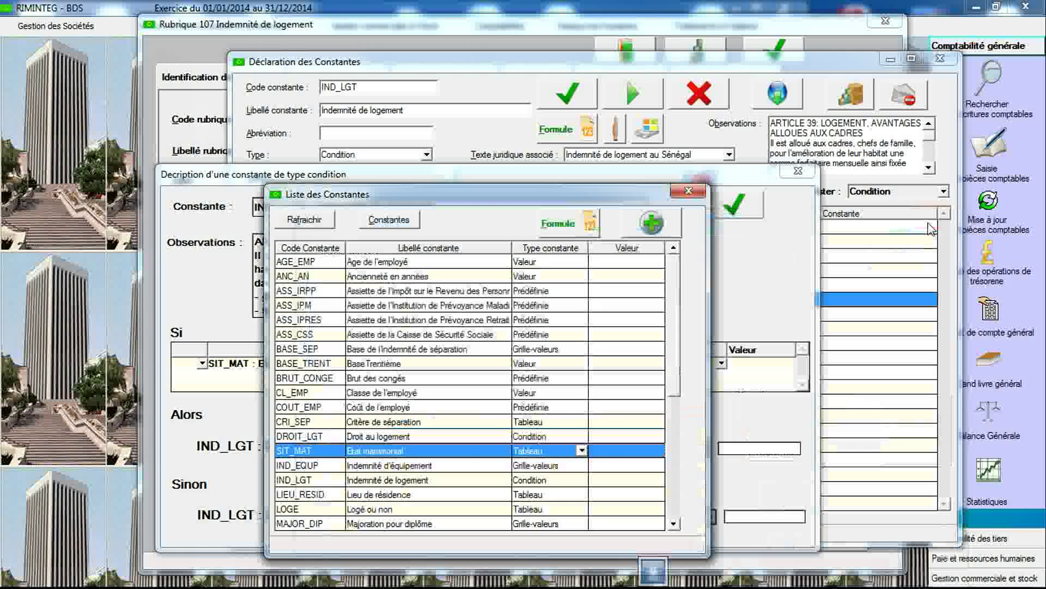
click(689, 191)
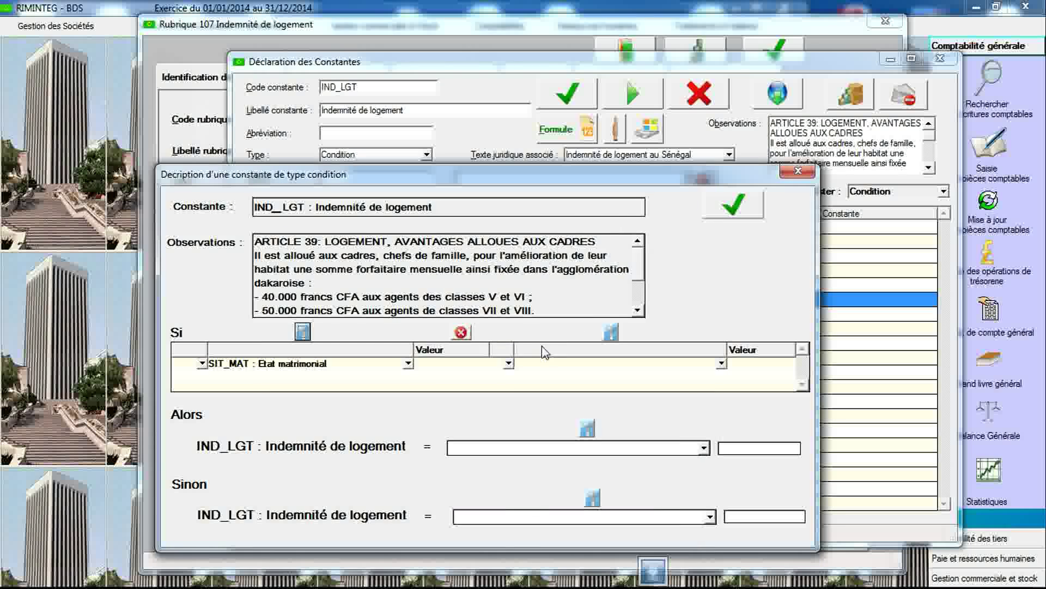
- Complete the SIT_MAT criterion of the IND_LGT condition with the operator = and the value 2
click(509, 363)
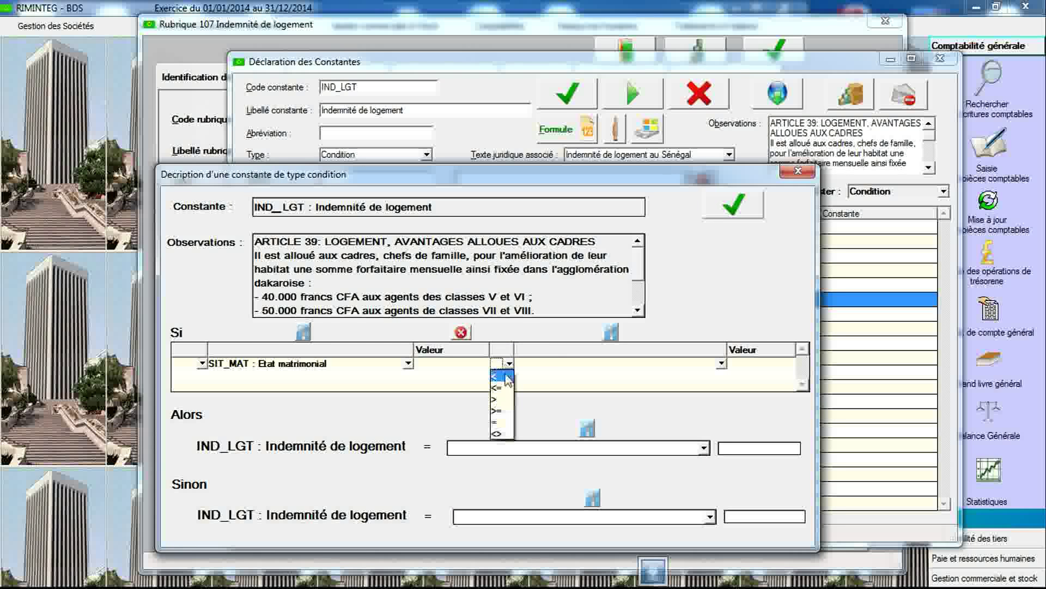
click(499, 422)
click(761, 368)
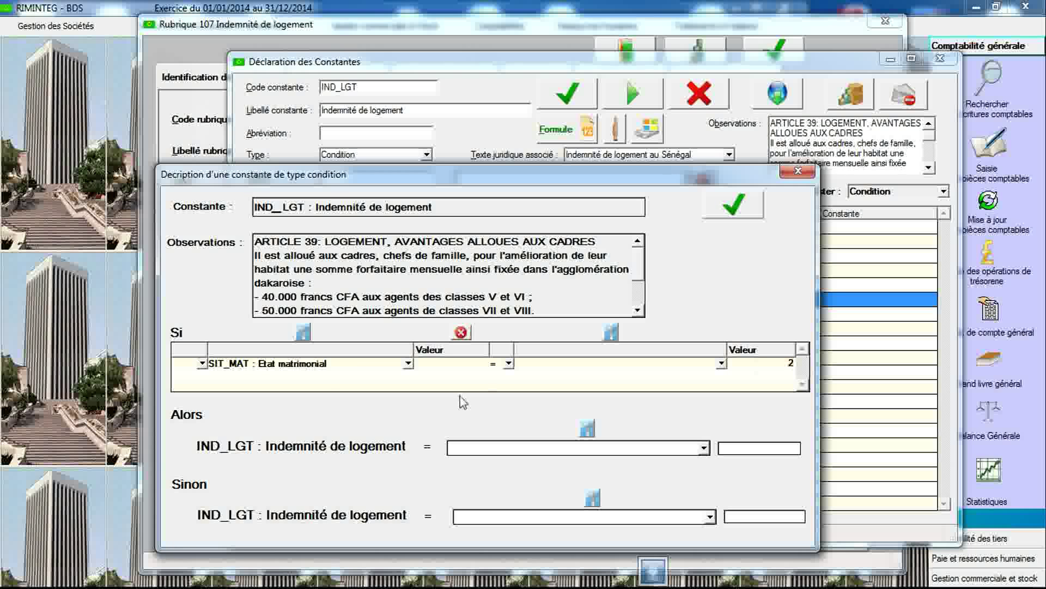
- Add a second criterion to the IND_LGT condition, joined with Et, on the constant LOGE (Logé ou non)
click(201, 380)
click(203, 375)
click(189, 407)
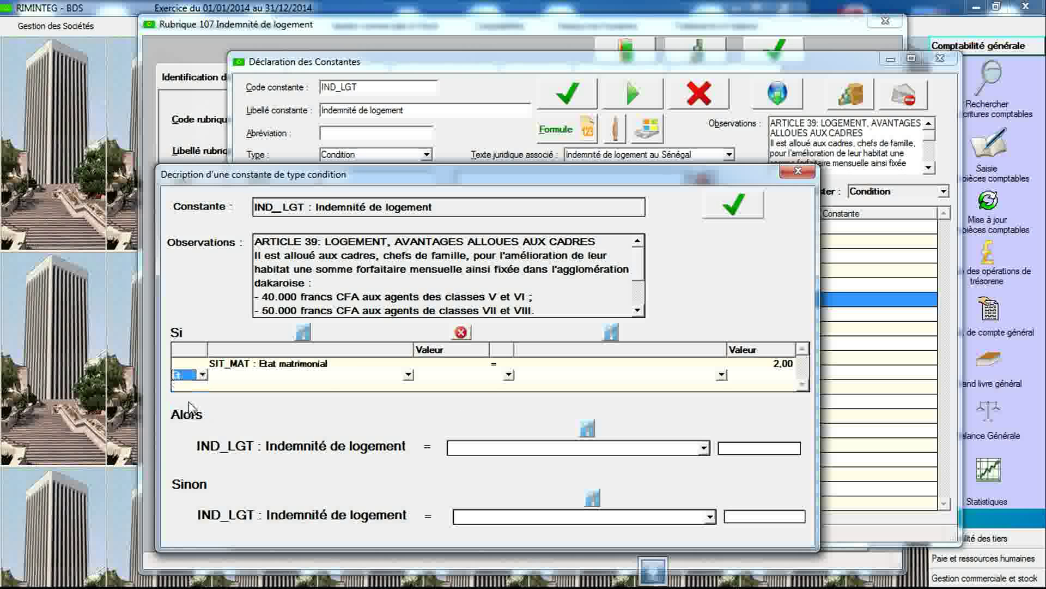
click(263, 375)
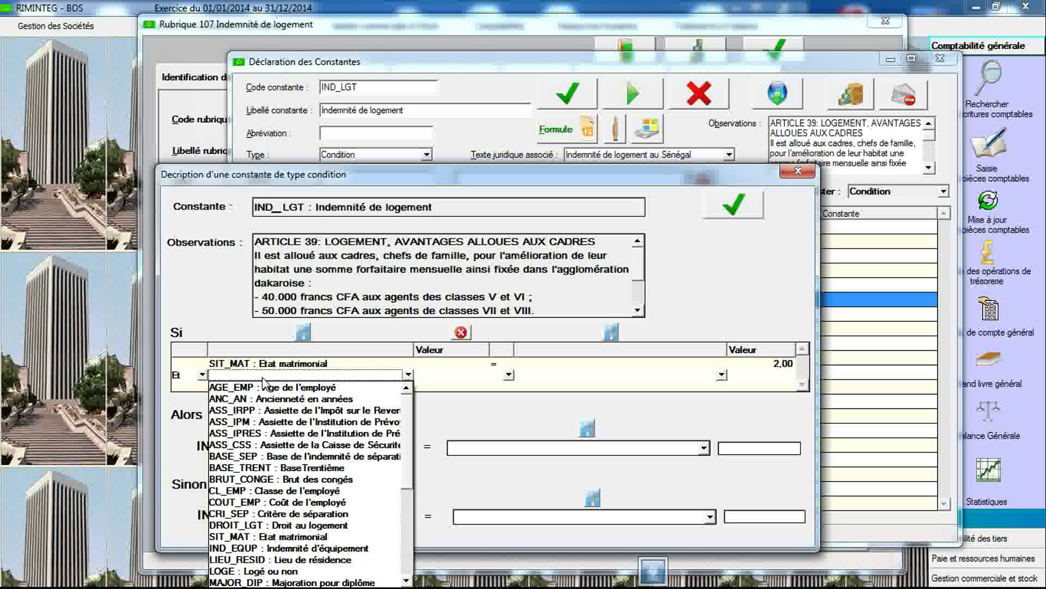
key(l)
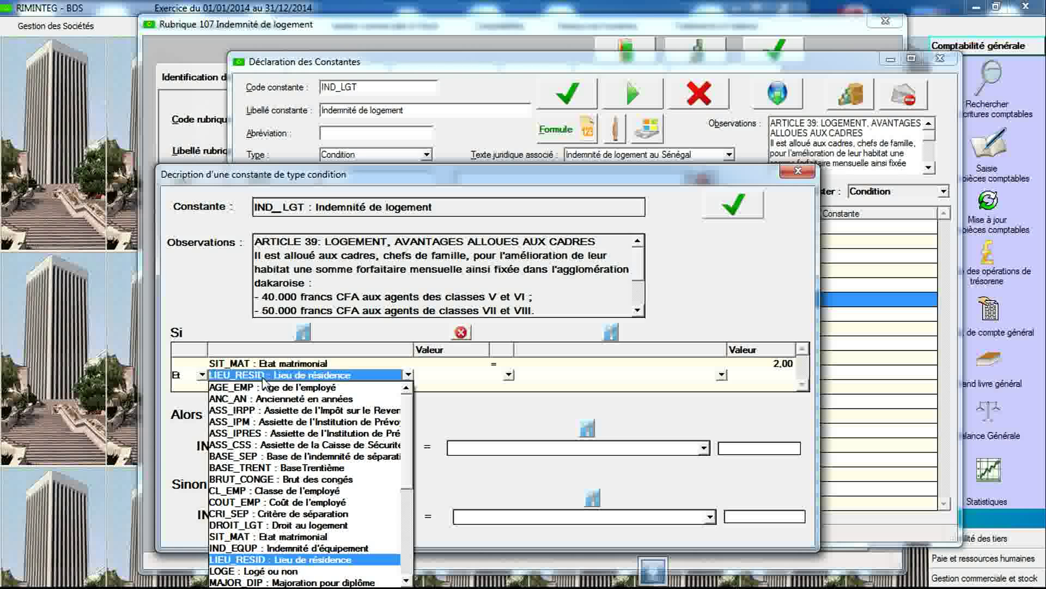
click(269, 572)
- Examine the LOGE table in the constants list to check the codes for housed and non-housed employees
click(304, 332)
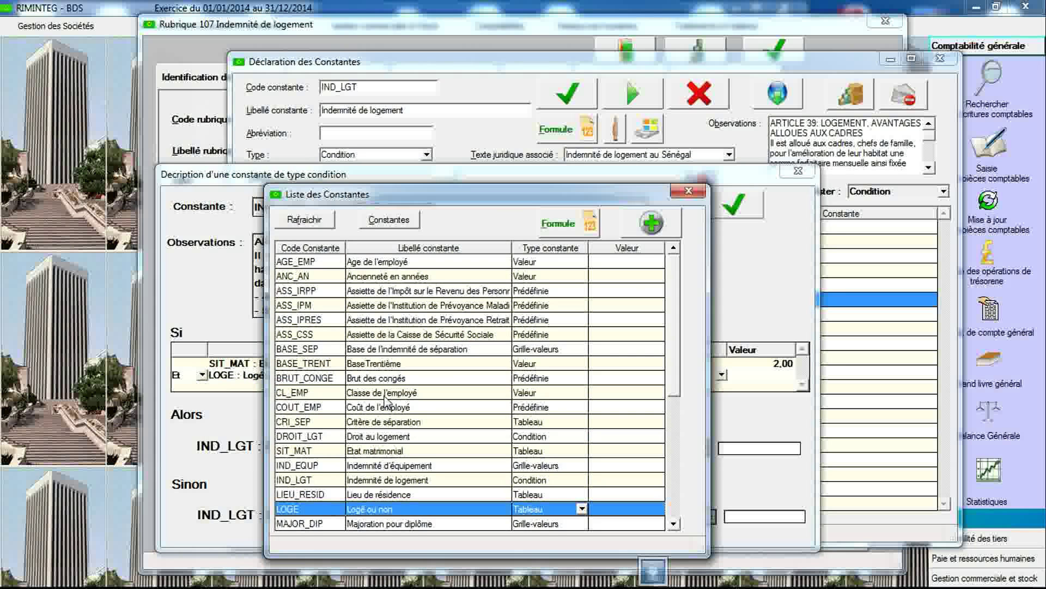
double_click(388, 512)
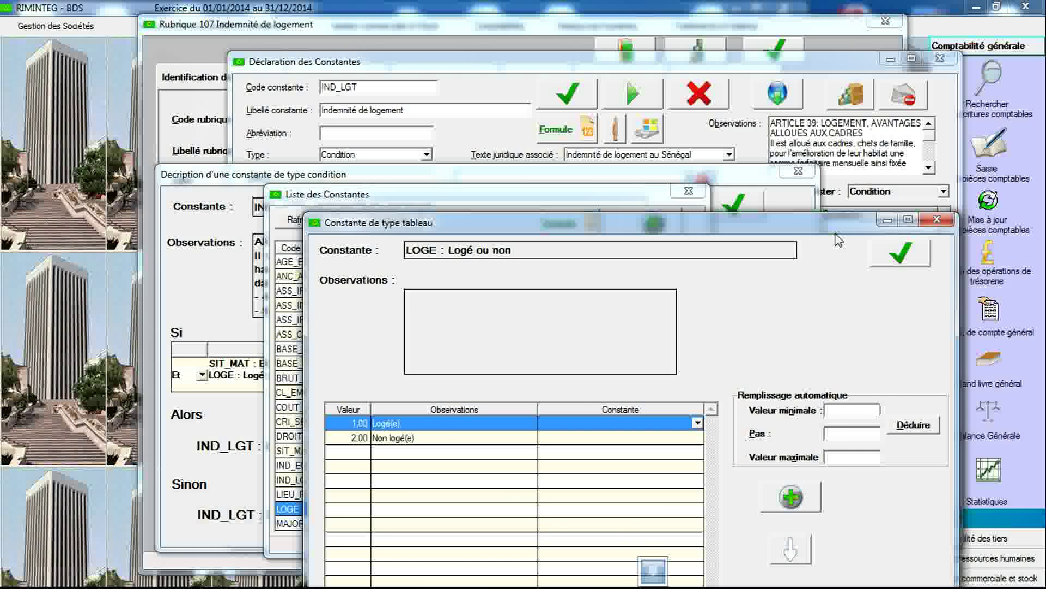
click(938, 220)
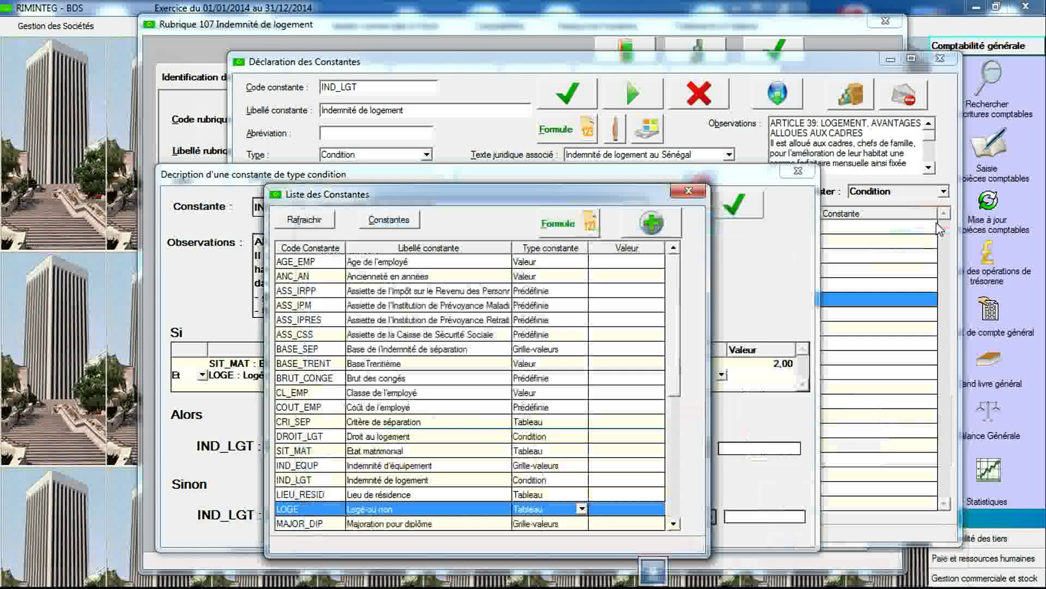
click(689, 191)
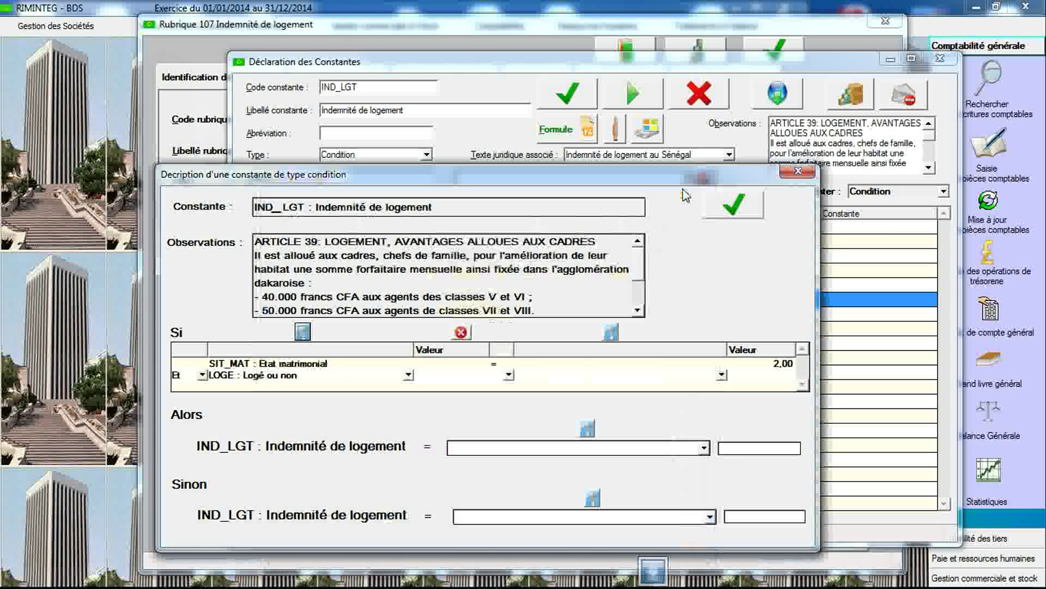
- Complete the LOGE criterion of the IND_LGT condition with the operator = and the value 2
click(510, 375)
click(504, 435)
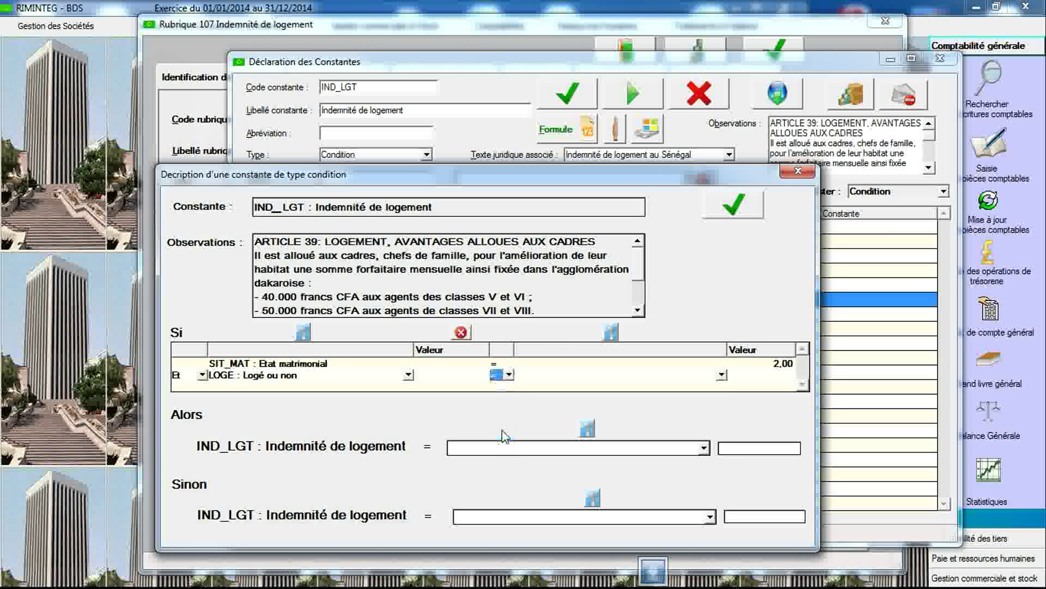
click(761, 376)
- Set the Alors result of the IND_LGT condition to DROIT_LGT (Droit au logement) and open the condition definition of DROIT_LGT
click(610, 452)
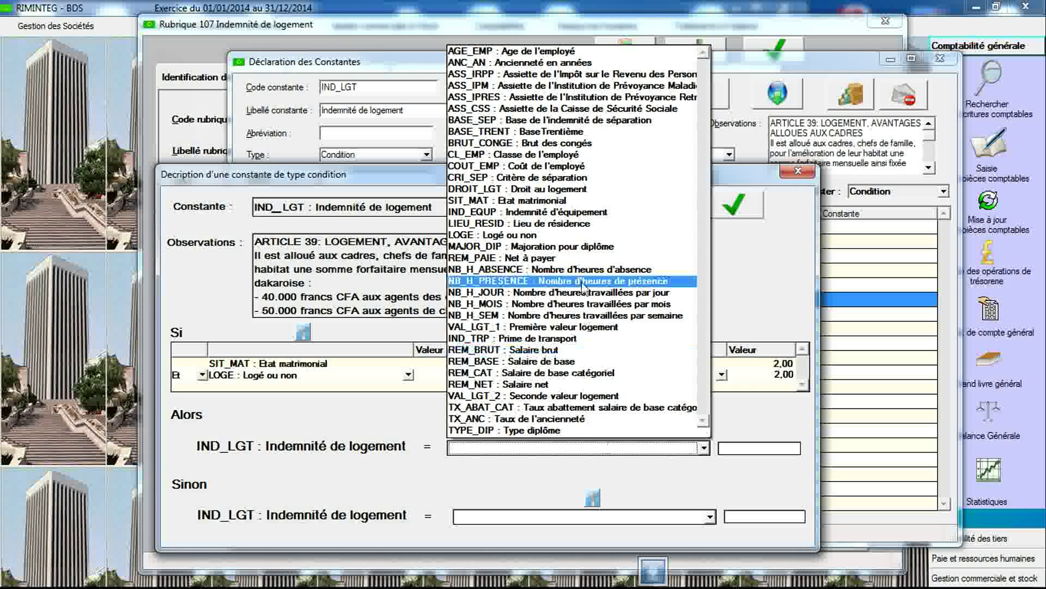
click(567, 188)
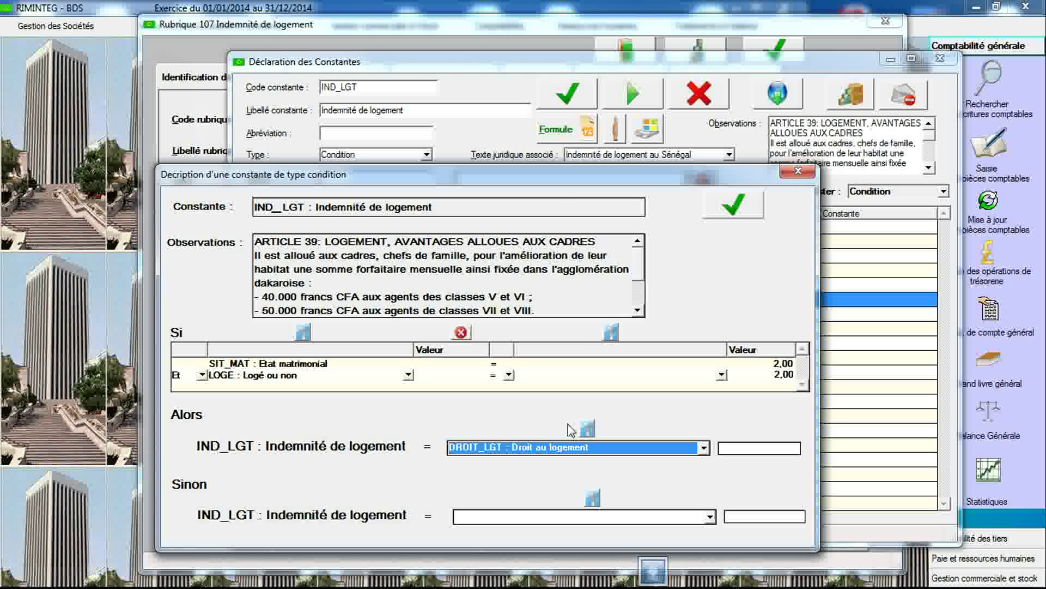
click(587, 430)
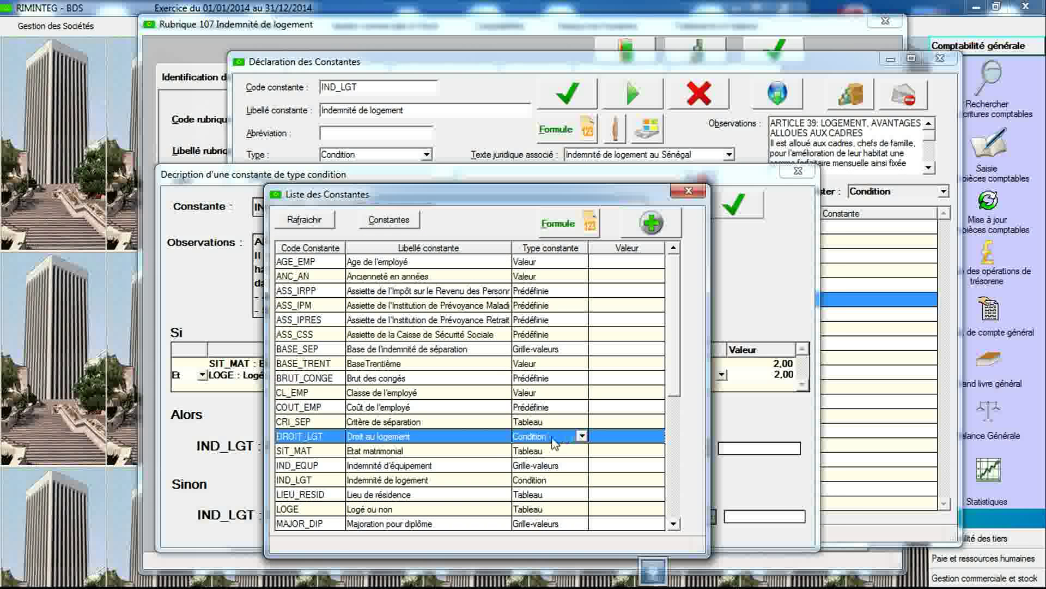
double_click(554, 439)
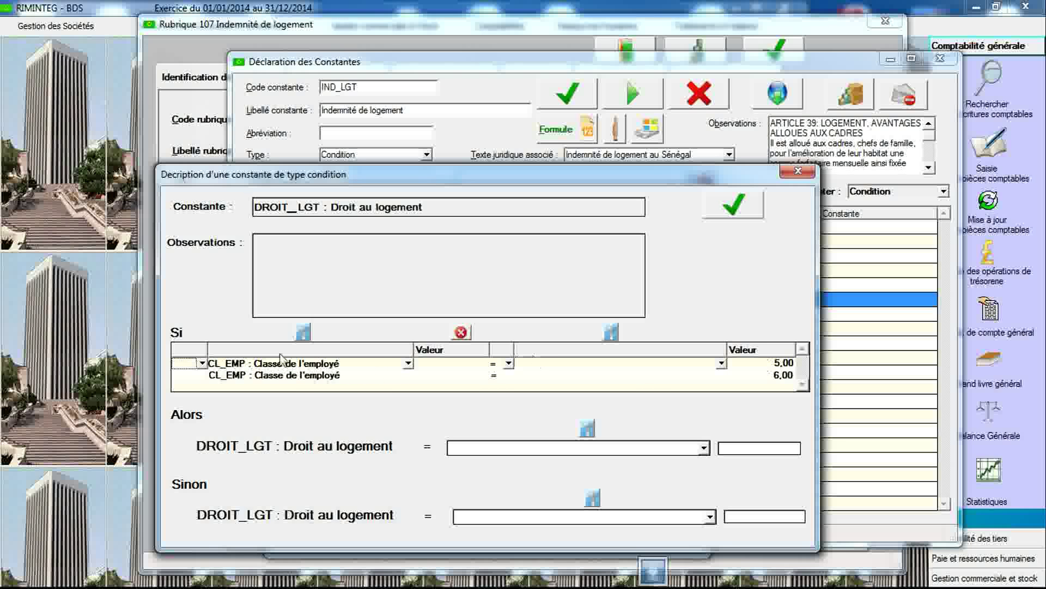
- Join the two CL_EMP criteria of DROIT_LGT with Ou and set its Alors result to VAL_LGT_1 (Première valeur logement)
click(201, 376)
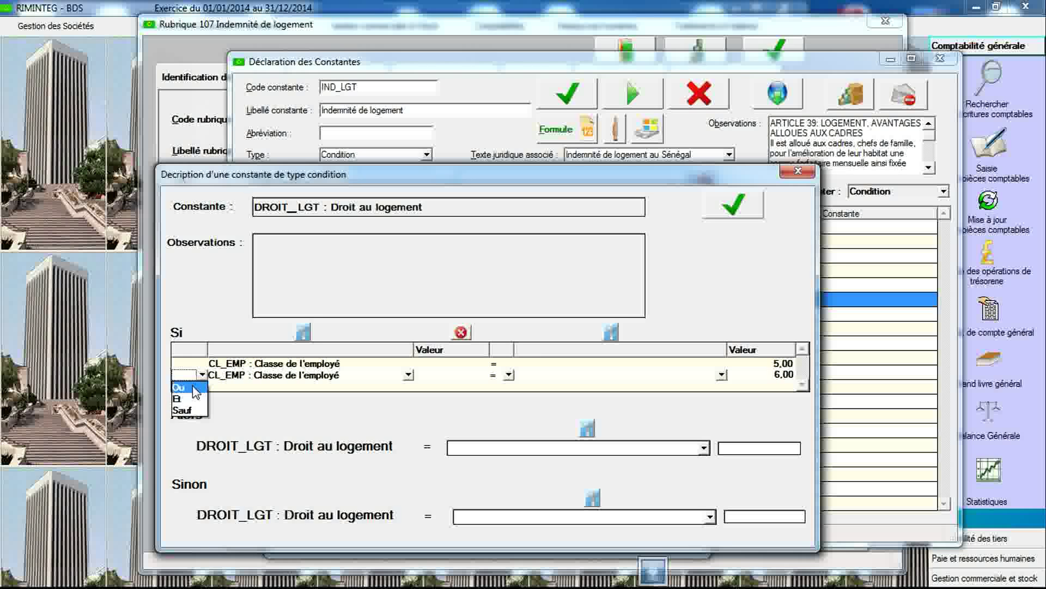
click(178, 387)
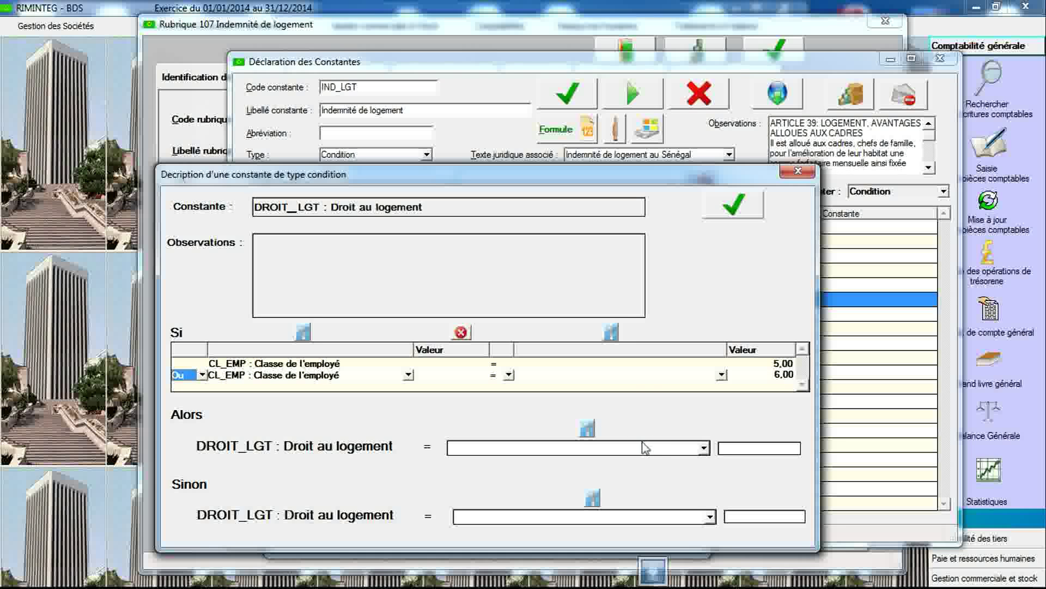
click(705, 450)
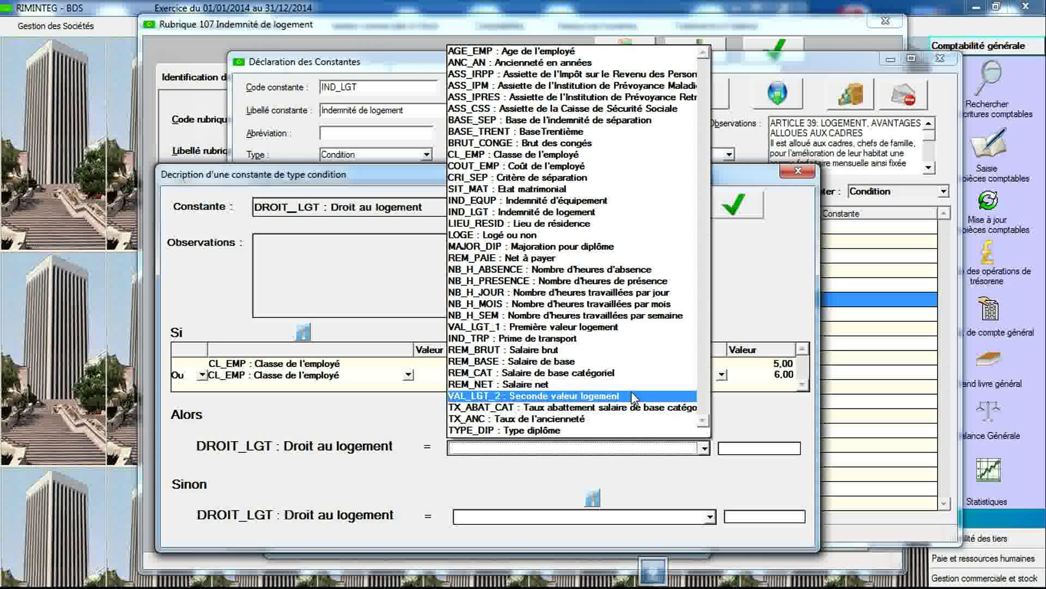
click(597, 328)
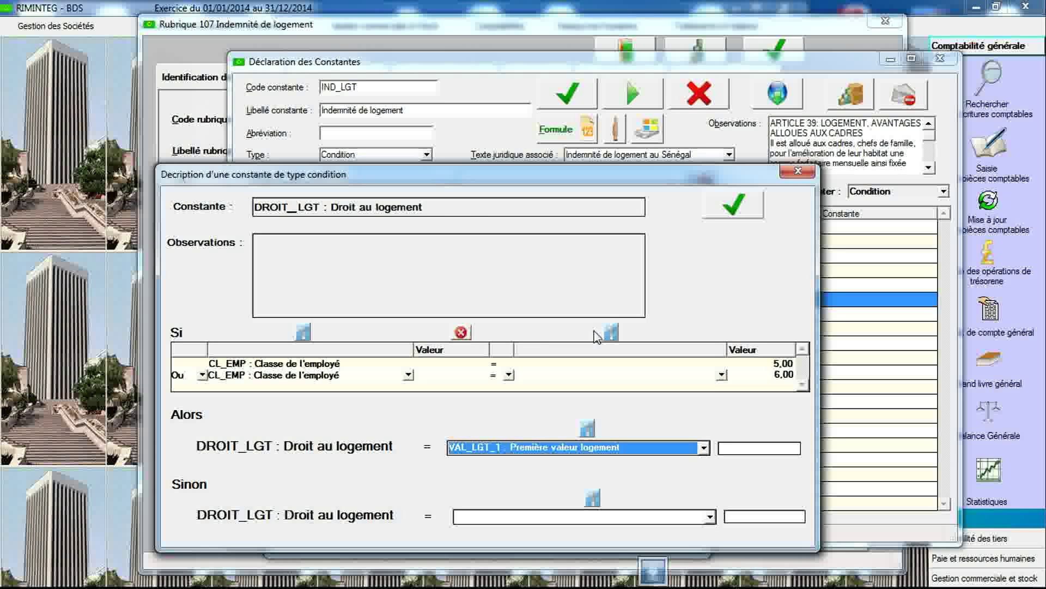
- Examine the condition definition of the constant VAL_LGT_1 to check its housing amounts by place of residence
click(588, 429)
click(553, 393)
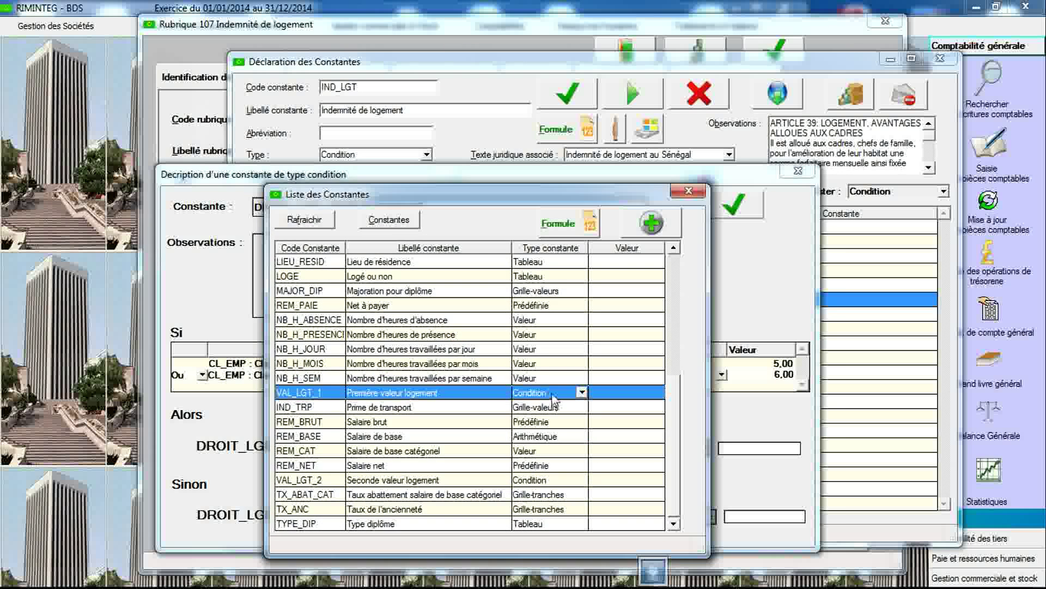
double_click(552, 394)
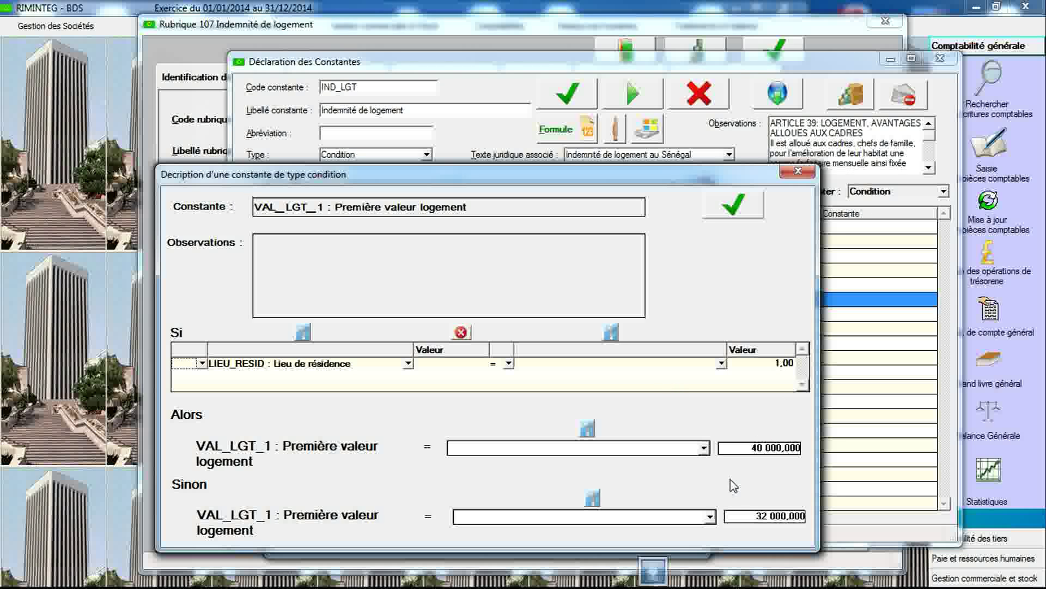
click(798, 171)
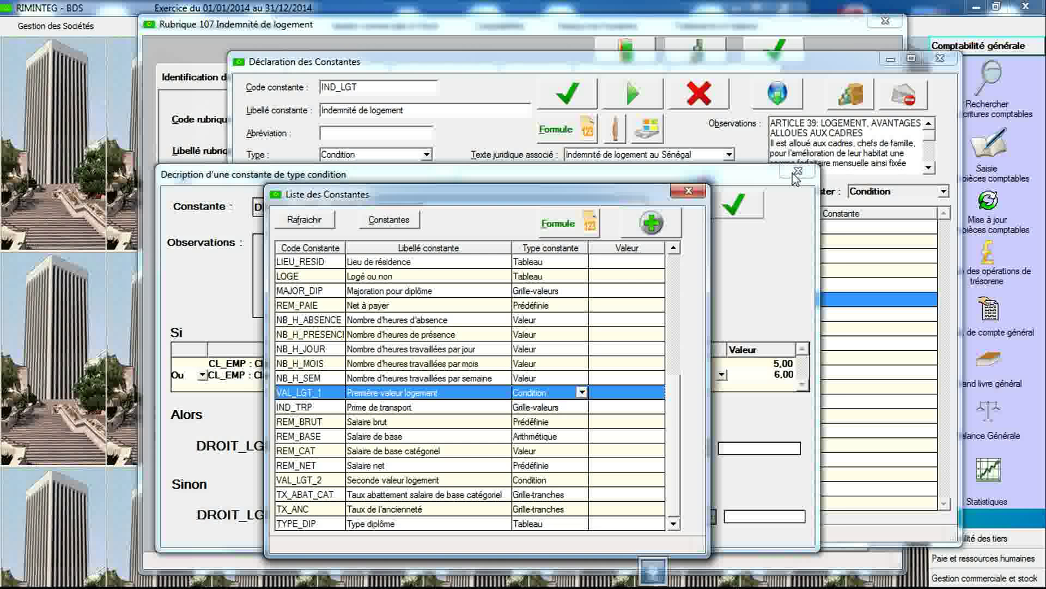
click(687, 191)
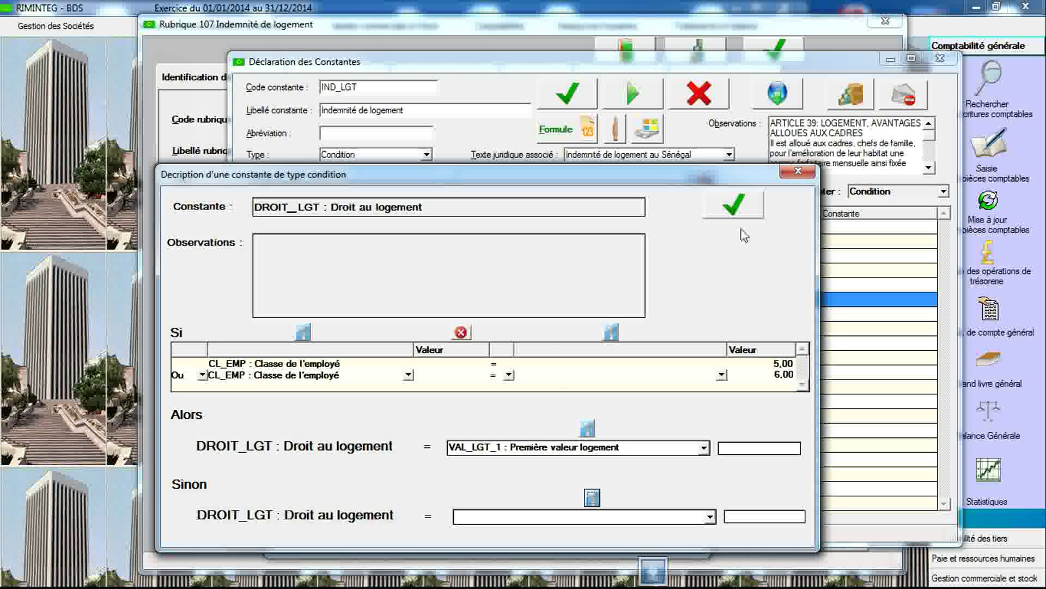
- Save the DROIT_LGT condition and return to the IND_LGT condition
click(734, 205)
click(493, 386)
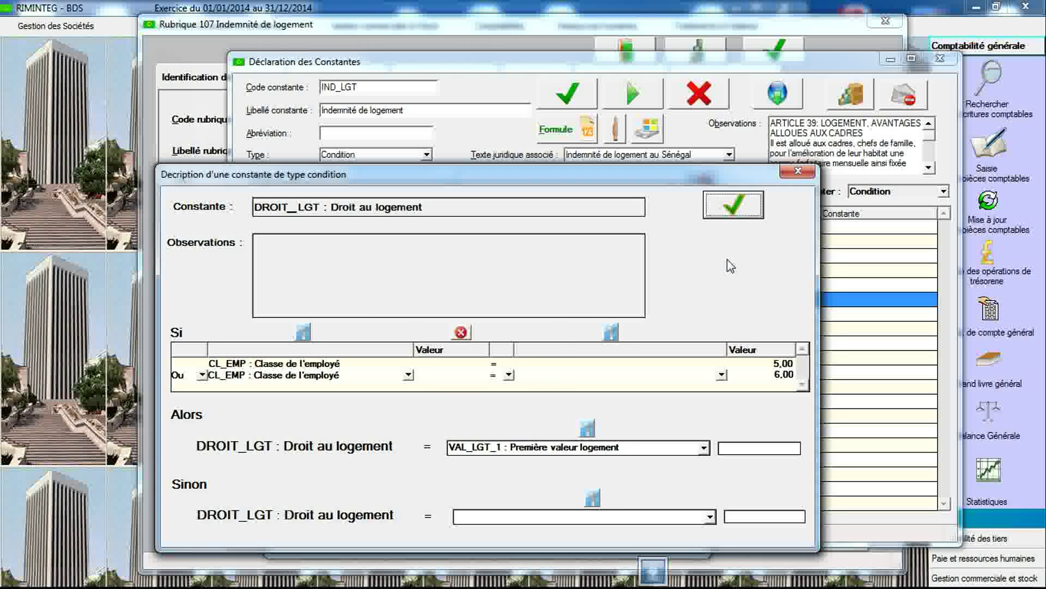
click(797, 171)
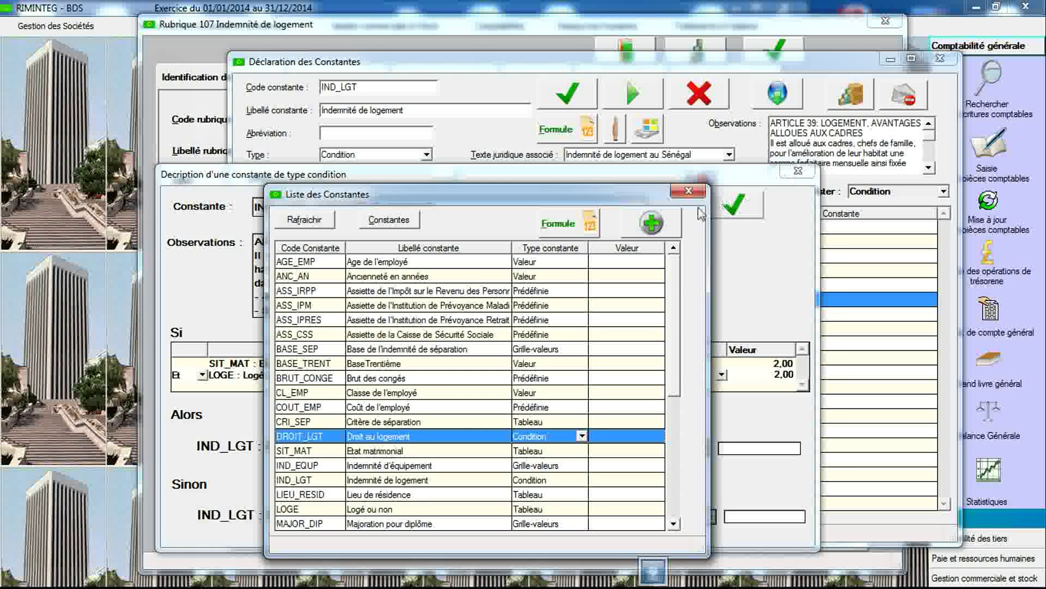
click(689, 190)
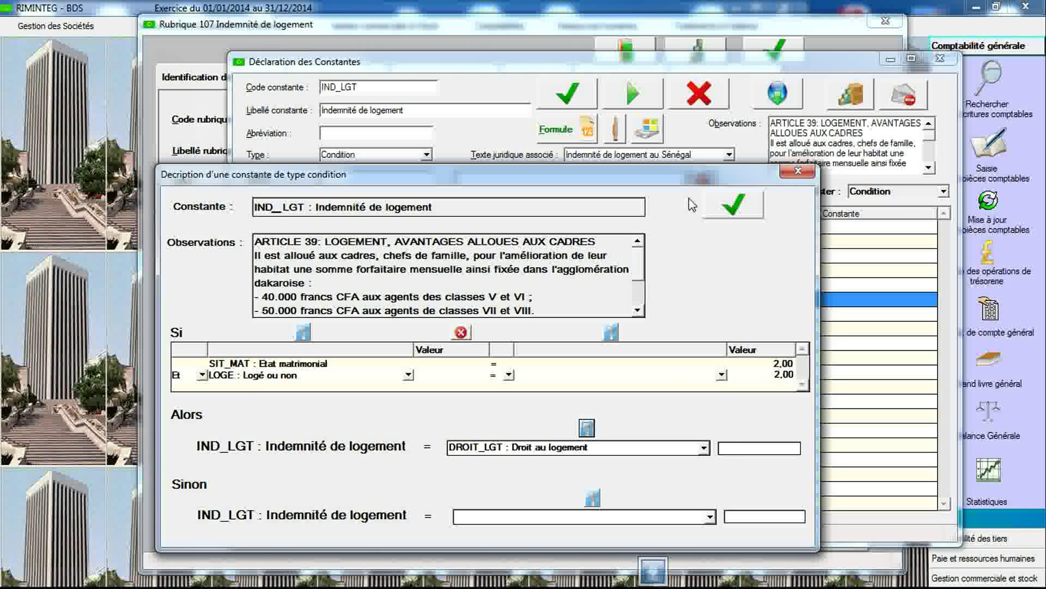
- Create a new constant with code TEST_CL_7_8, label "Test sur les classes 7 et 8" and type Condition
click(799, 172)
click(584, 429)
click(652, 222)
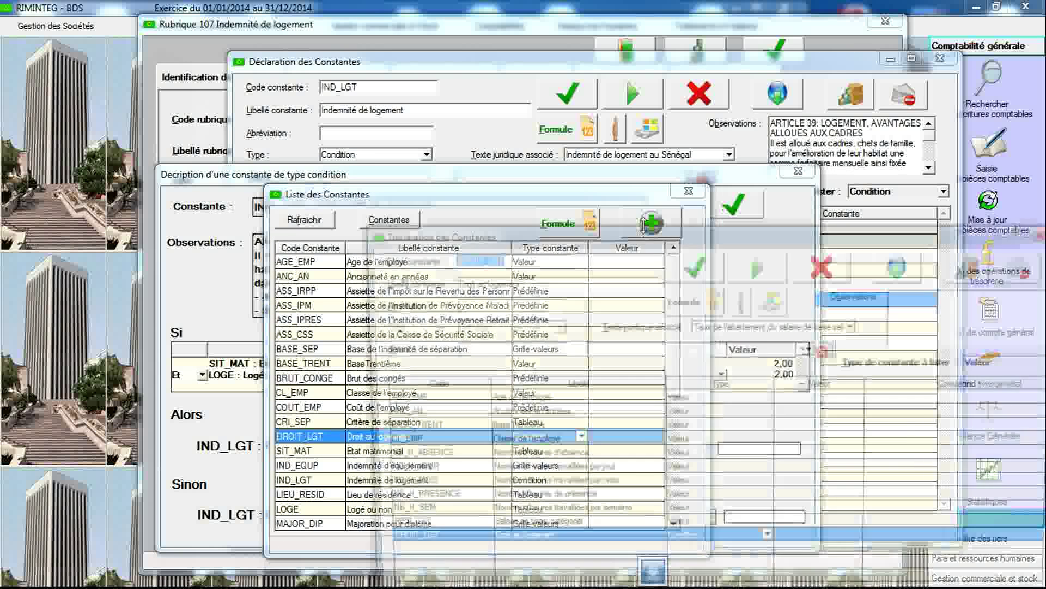
text(TEST_)
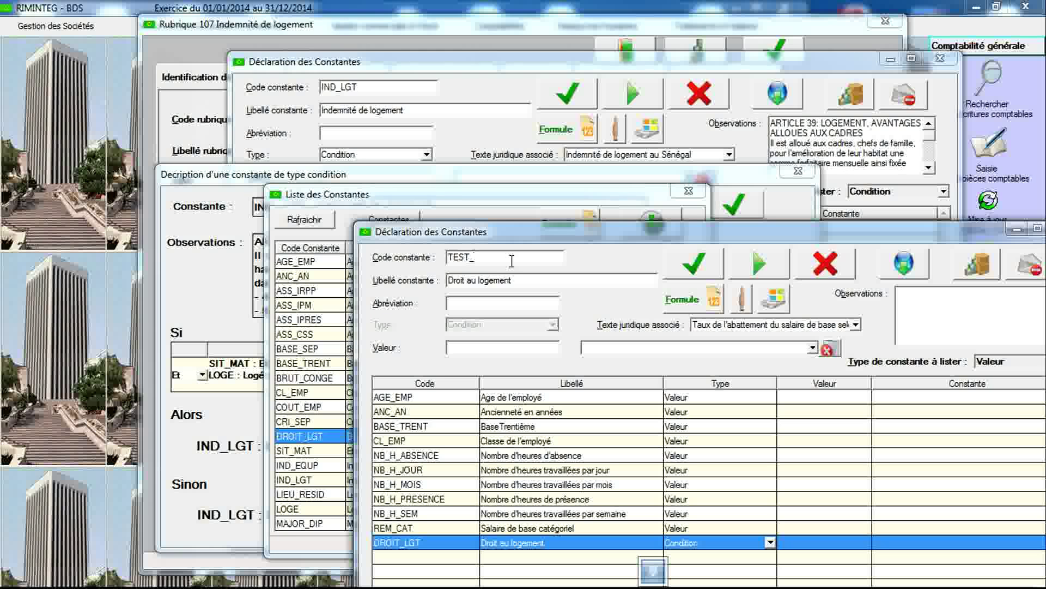
text(CL_7_8)
key(Tab)
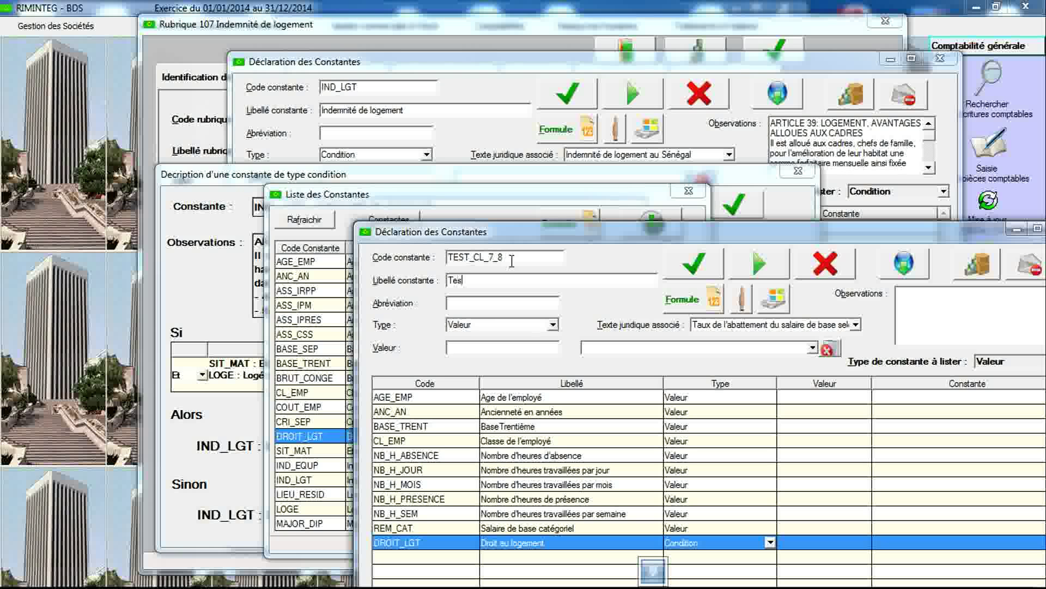
text(Test s)
click(553, 324)
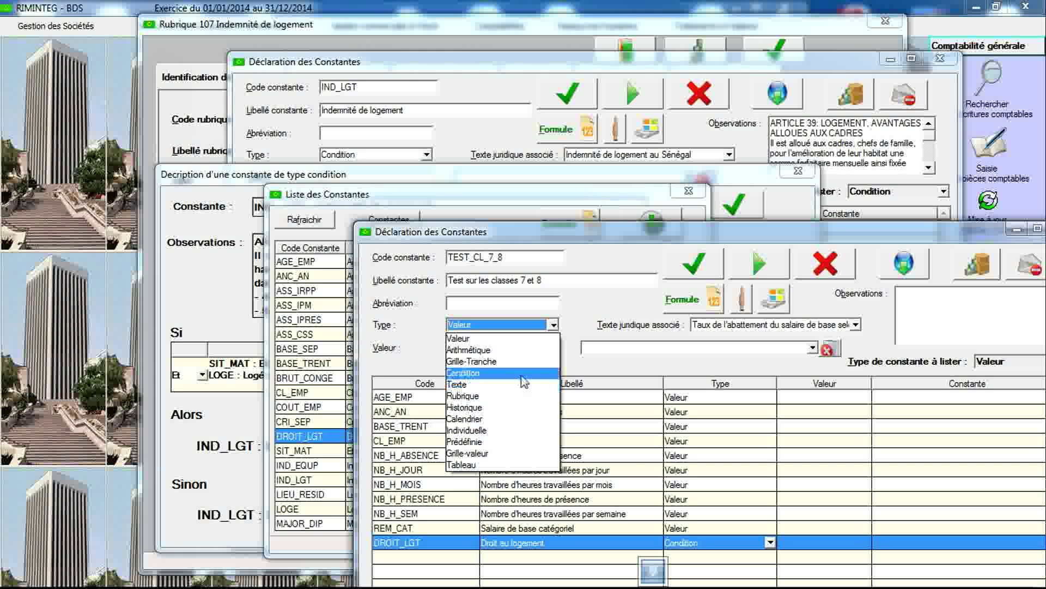
click(523, 373)
click(691, 275)
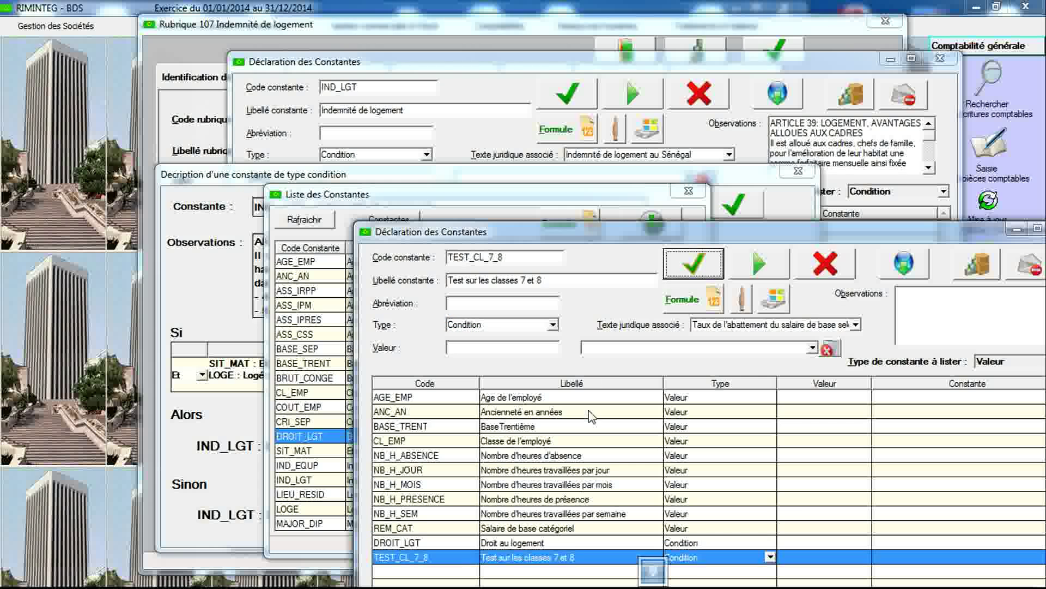
- Open the TEST_CL_7_8 condition definition and add the first criterion CL_EMP (Classe de l'employé) = 7
double_click(569, 559)
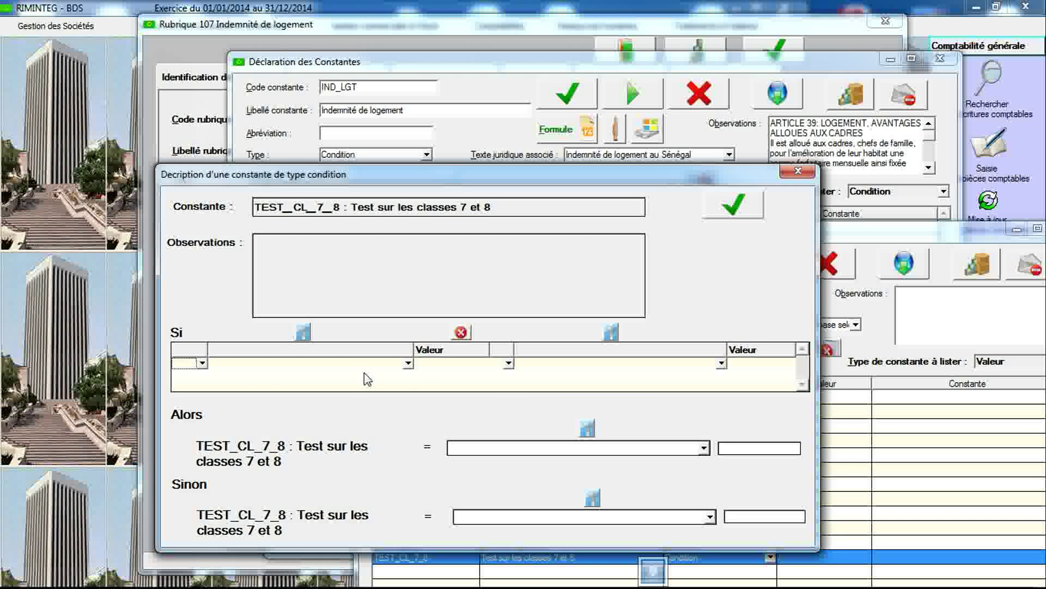
click(408, 364)
click(374, 480)
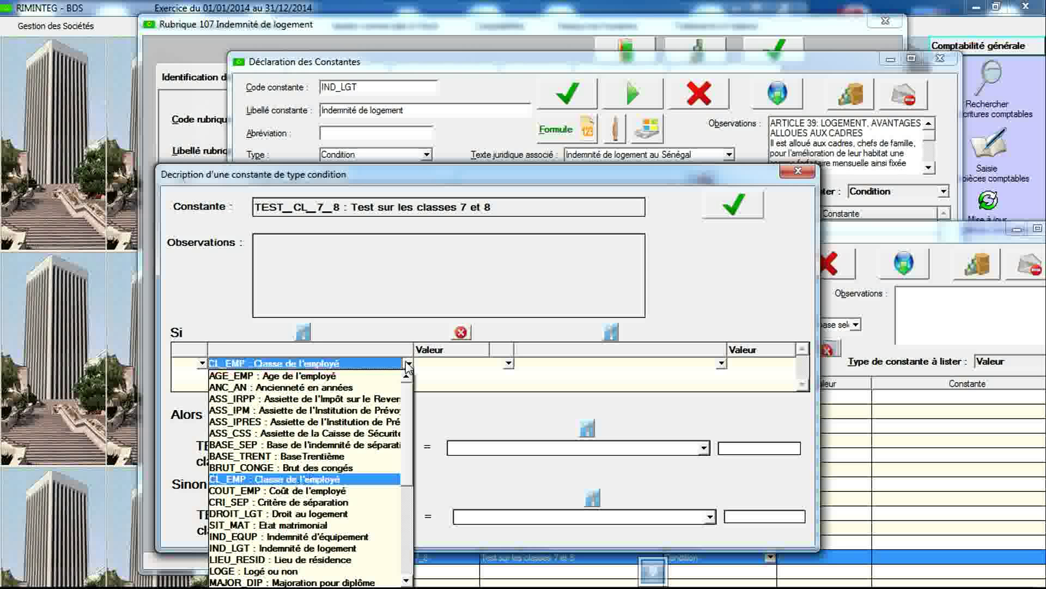
click(374, 479)
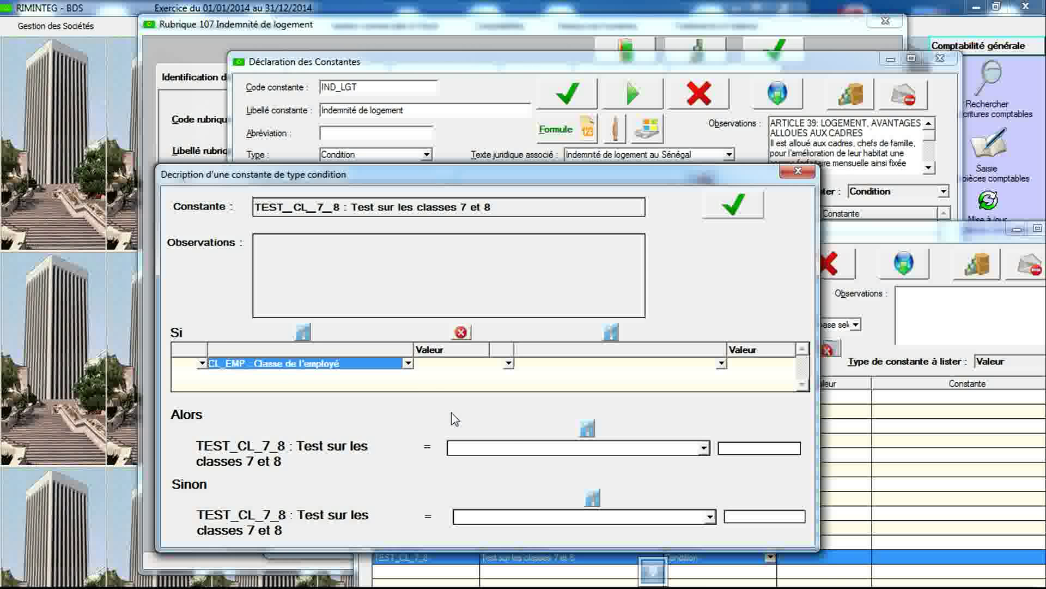
click(509, 364)
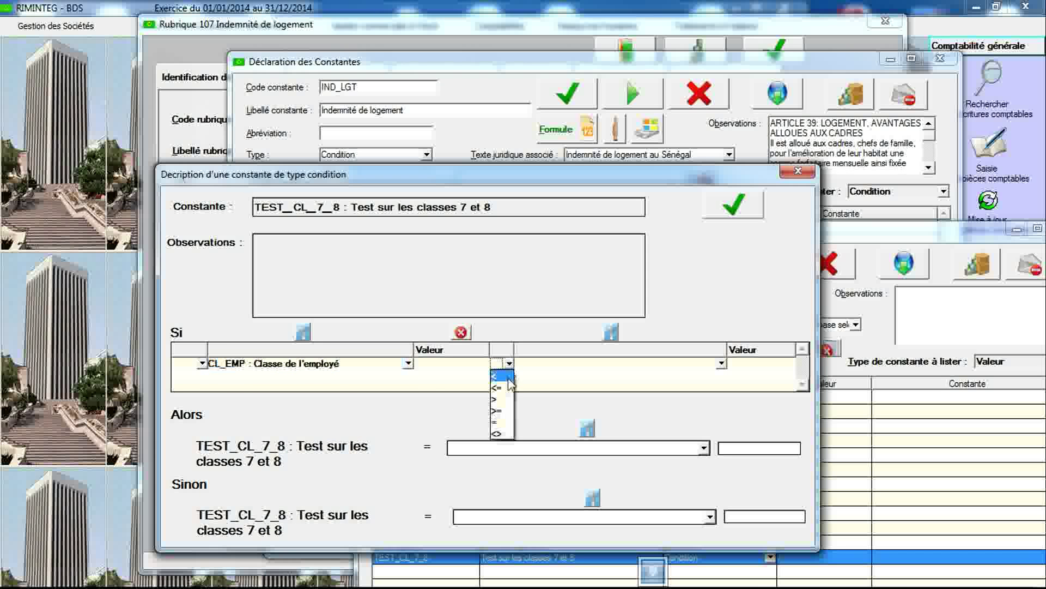
click(498, 425)
click(757, 361)
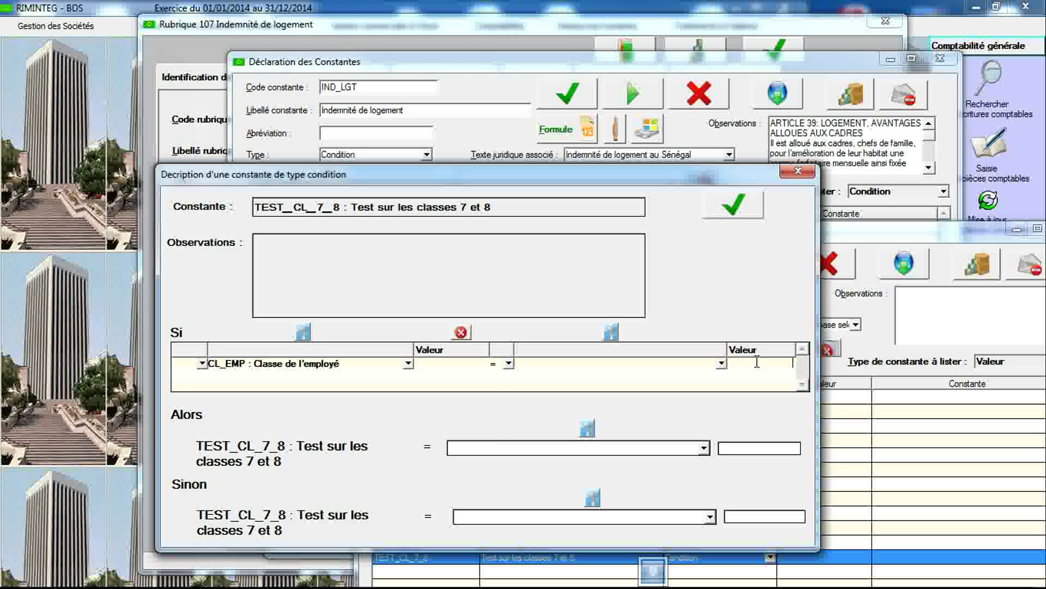
text(7)
- Add a second criterion to the TEST_CL_7_8 condition, joined with Ou: CL_EMP (Classe de l'employé) = 8
click(202, 374)
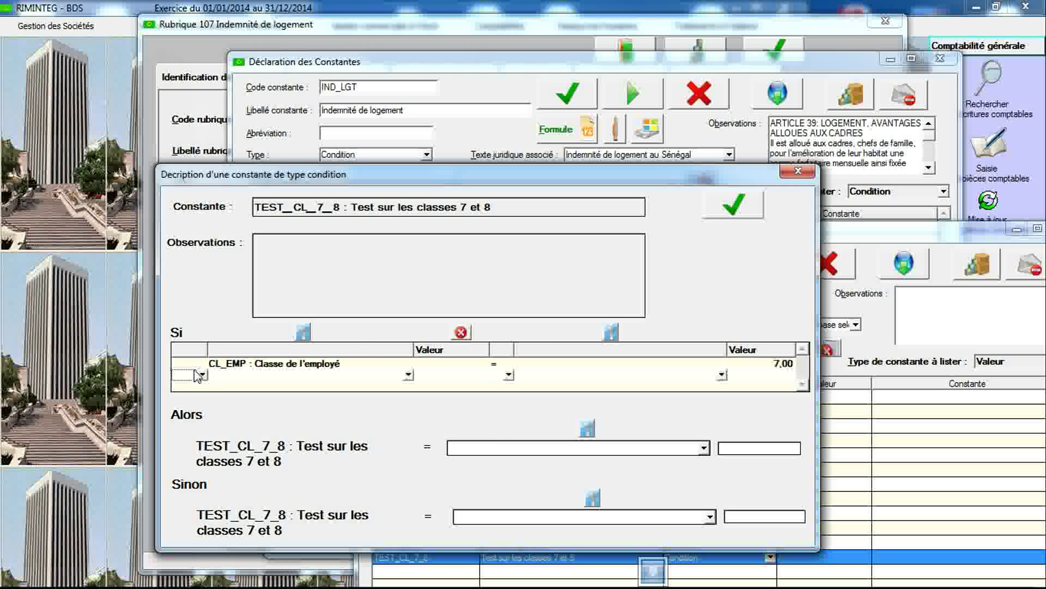
click(201, 375)
click(188, 387)
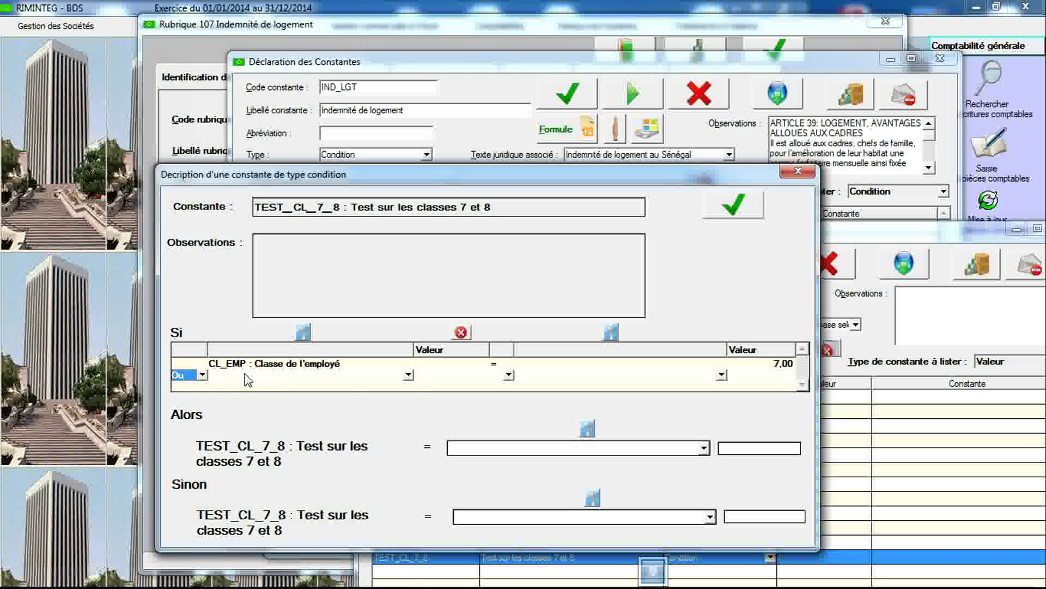
click(248, 380)
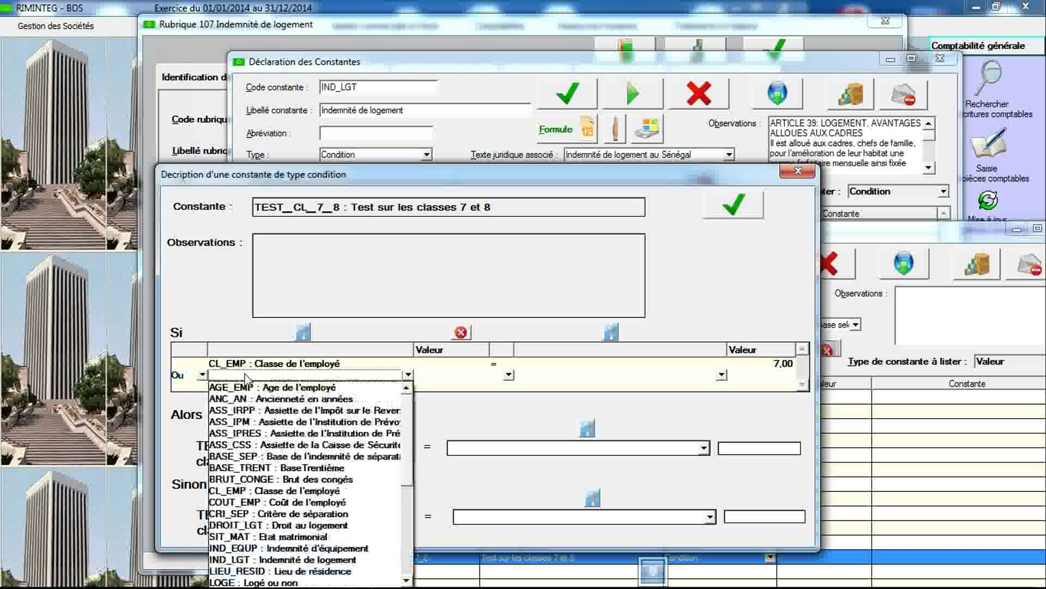
click(277, 490)
click(509, 374)
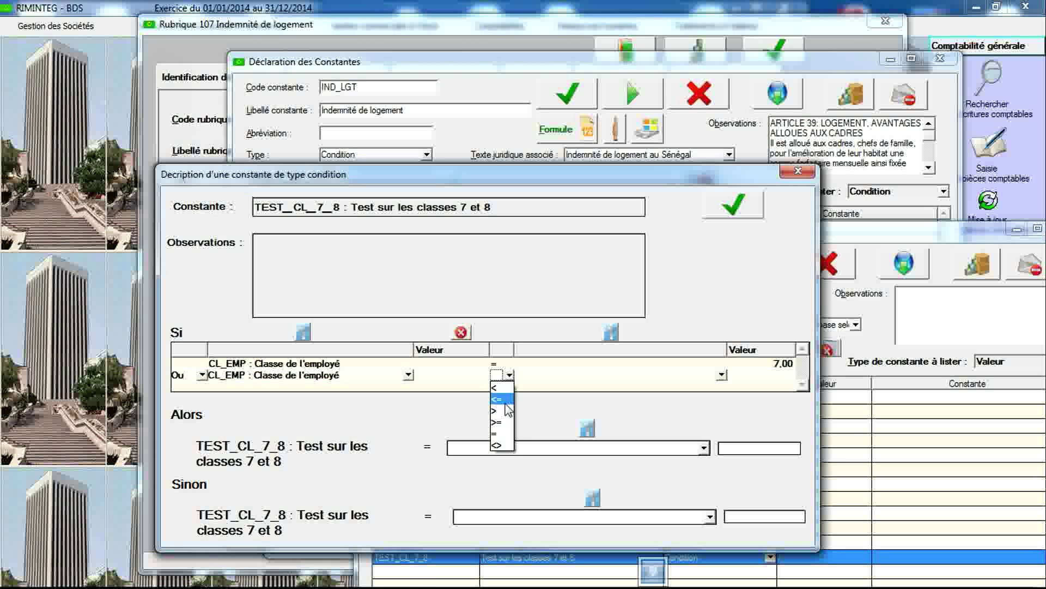
click(499, 434)
click(756, 376)
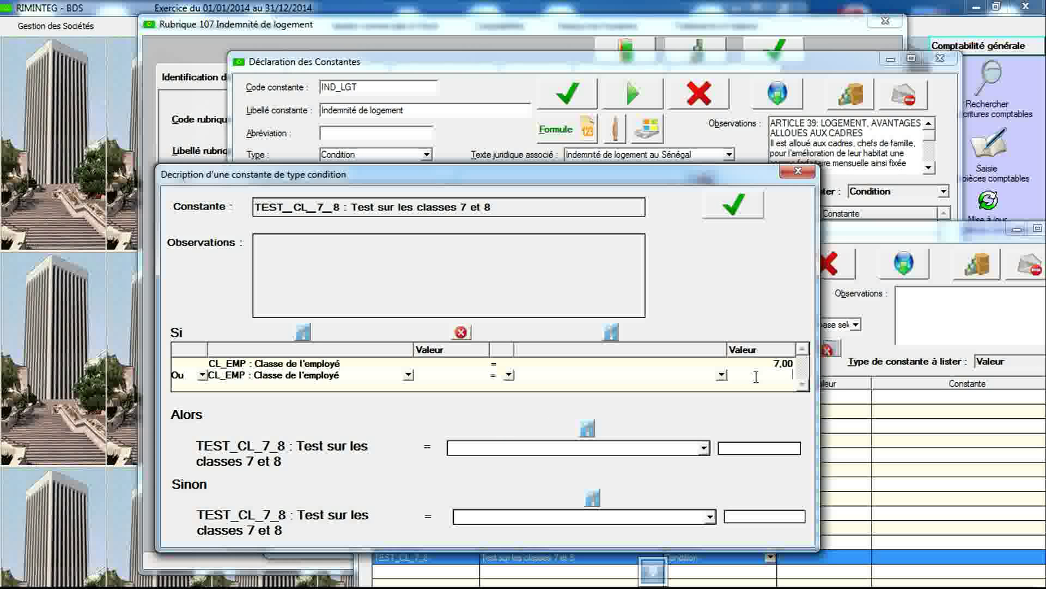
text(8)
- Set the Alors result of TEST_CL_7_8 to VAL_LGT_2 (Seconde valeur logement), checking that constant's definition, and save the condition
click(704, 448)
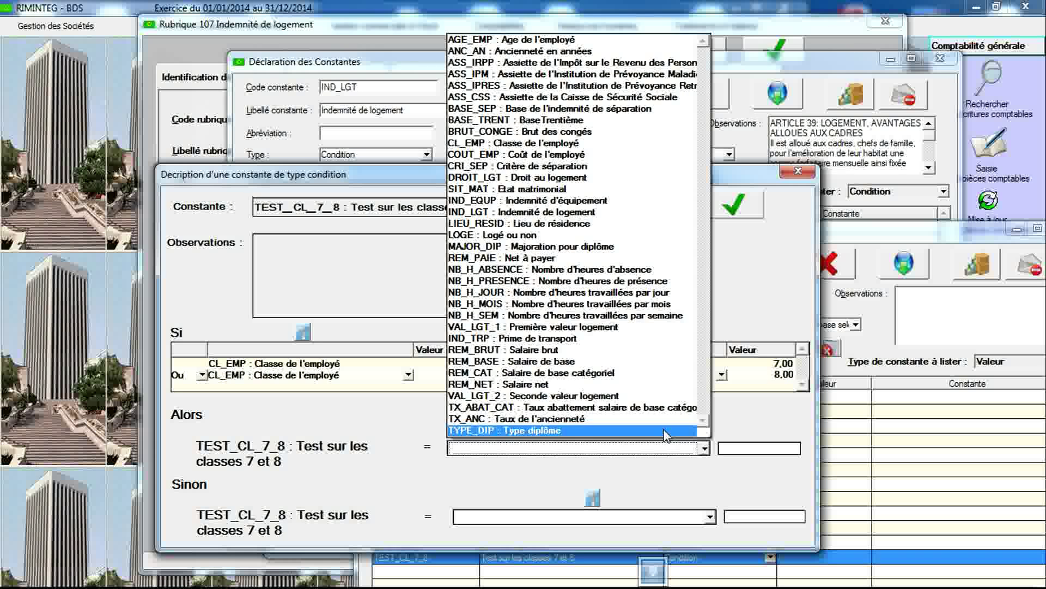
click(640, 396)
click(589, 429)
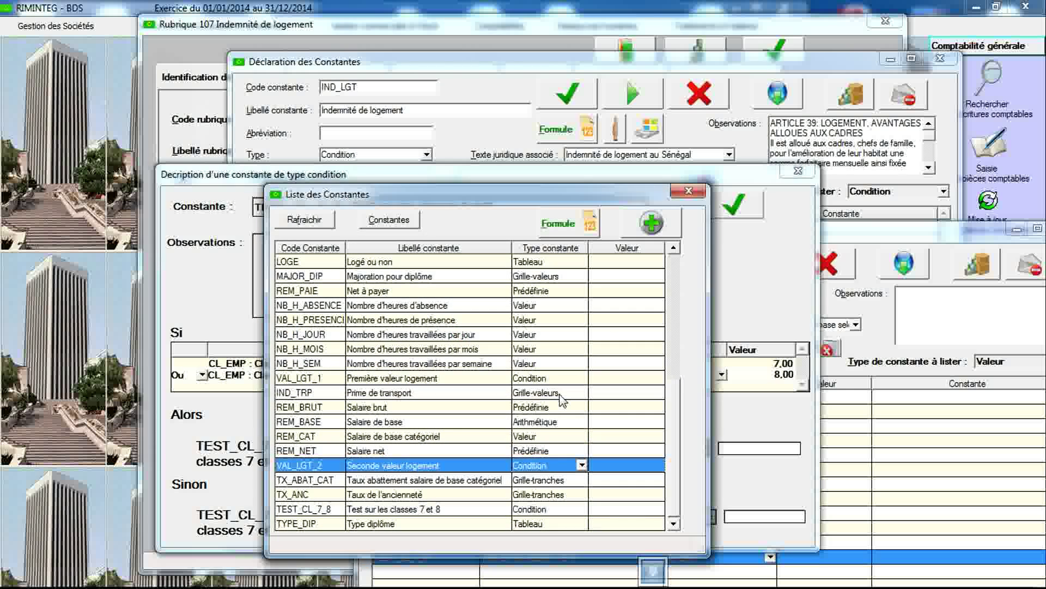
double_click(537, 468)
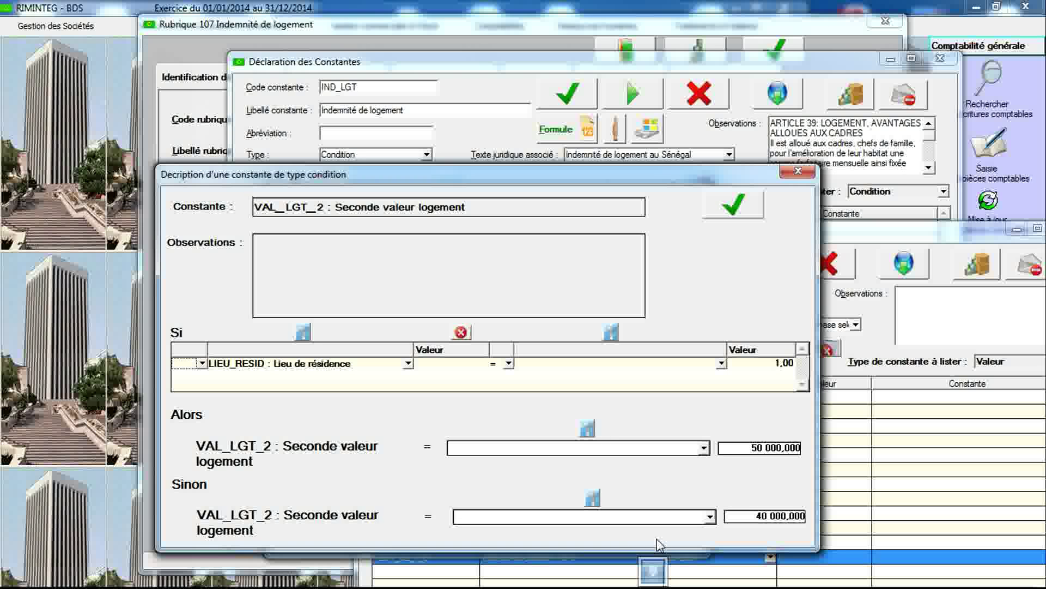
click(798, 171)
click(688, 190)
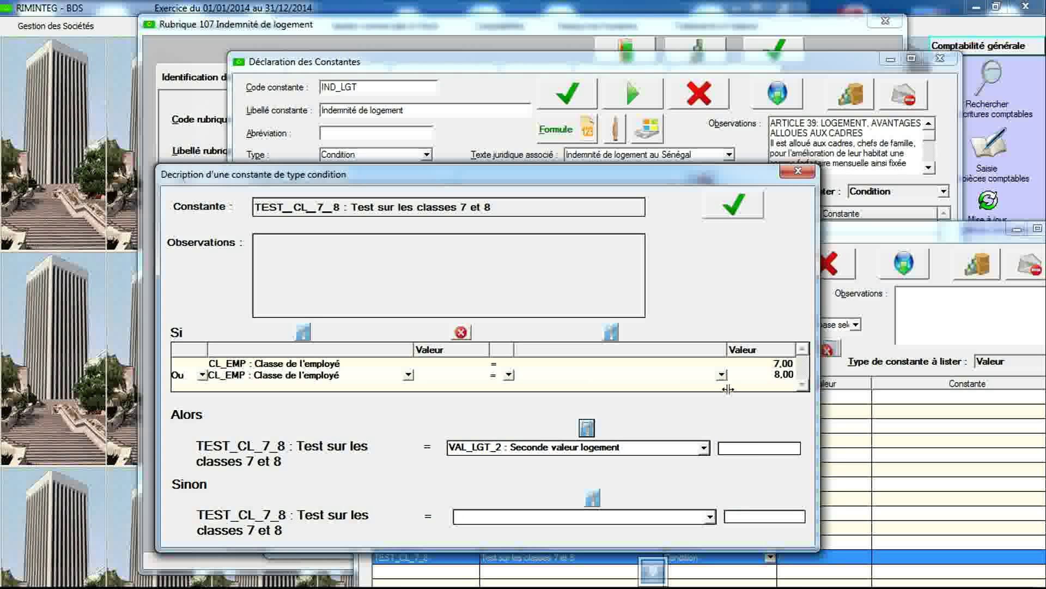
click(733, 206)
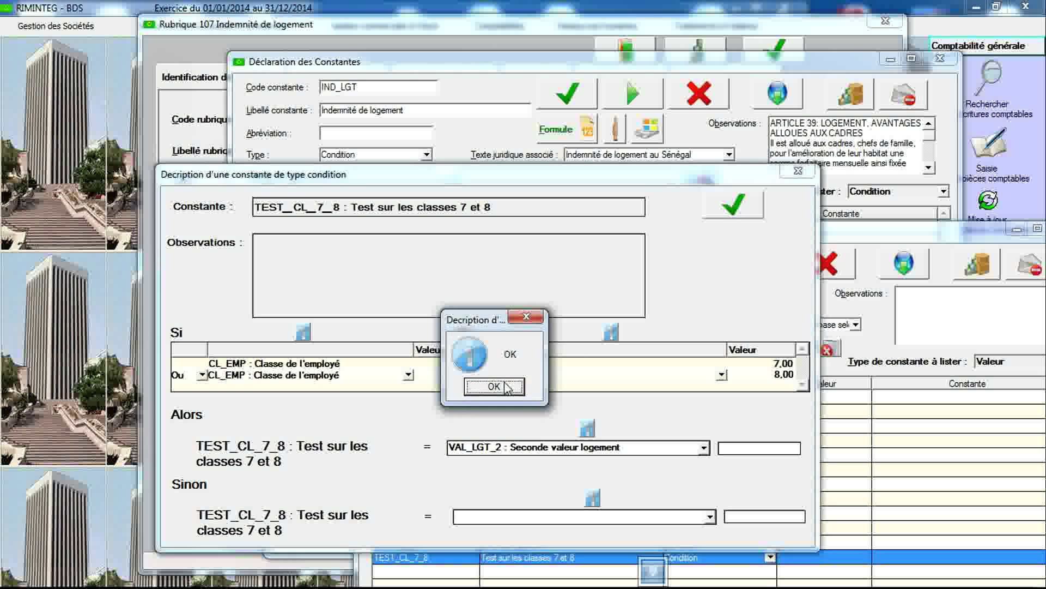
- Close the TEST_CL_7_8 definition, its constant declaration and the constants list to return to the IND_LGT condition
click(490, 380)
click(798, 171)
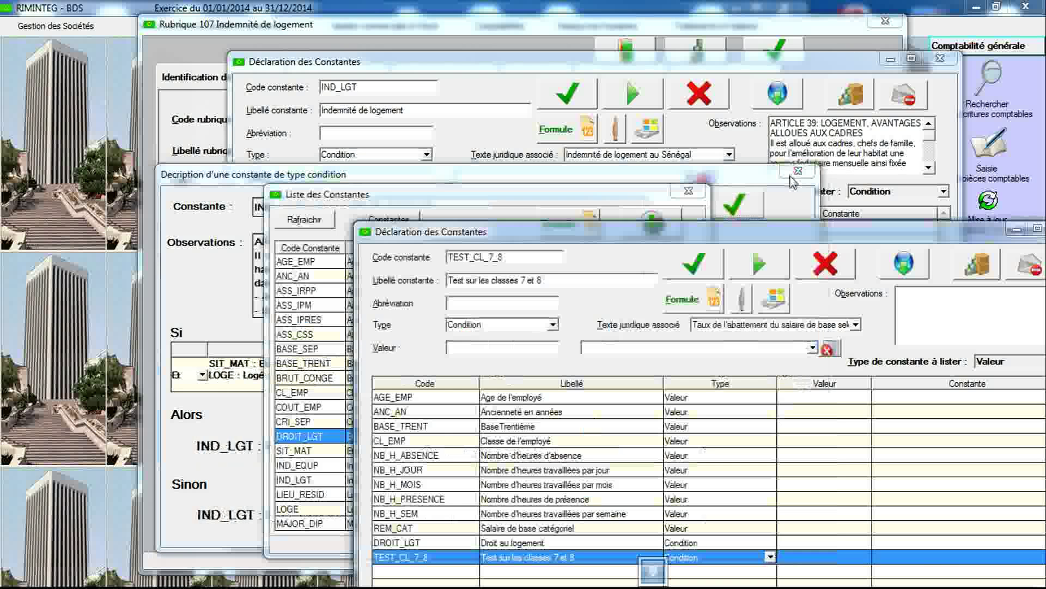
drag(898, 238, 806, 213)
click(975, 205)
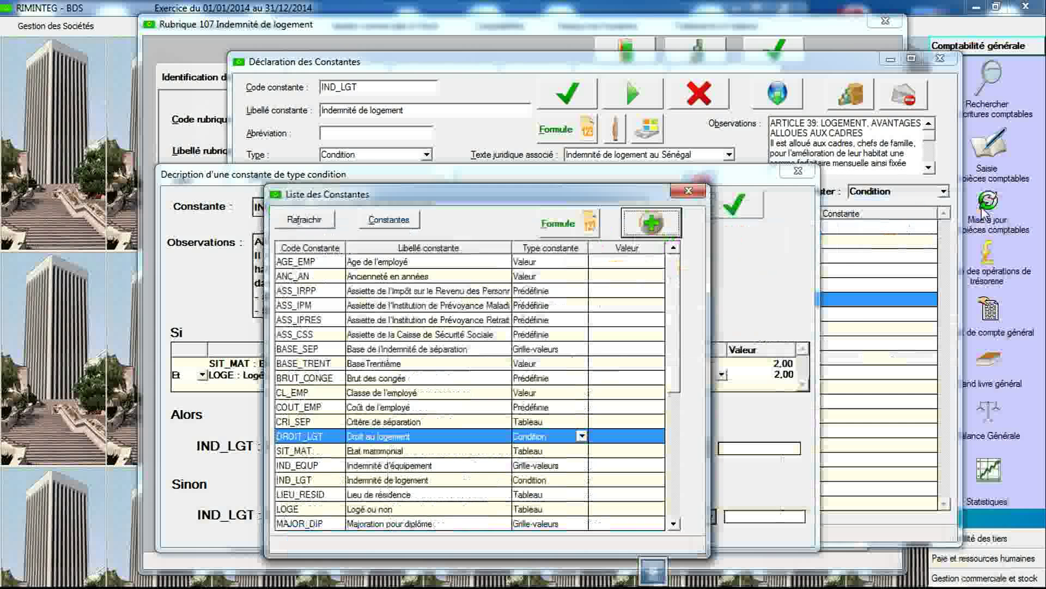
click(688, 191)
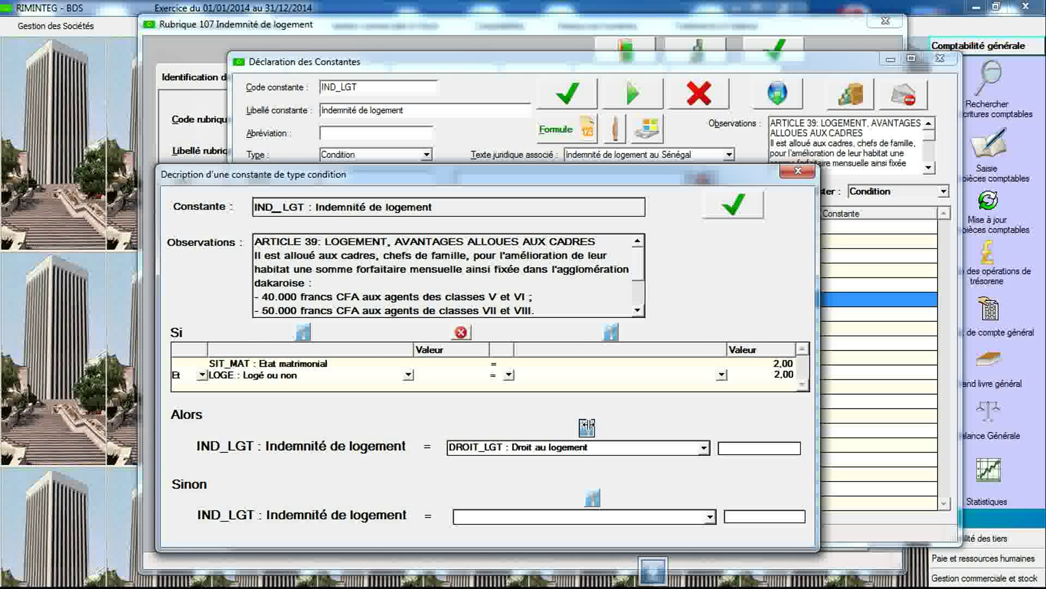
- Open the DROIT_LGT definition from the Alors result of IND_LGT and review the VAL_LGT_1 (Première valeur logement) condition it uses
click(588, 428)
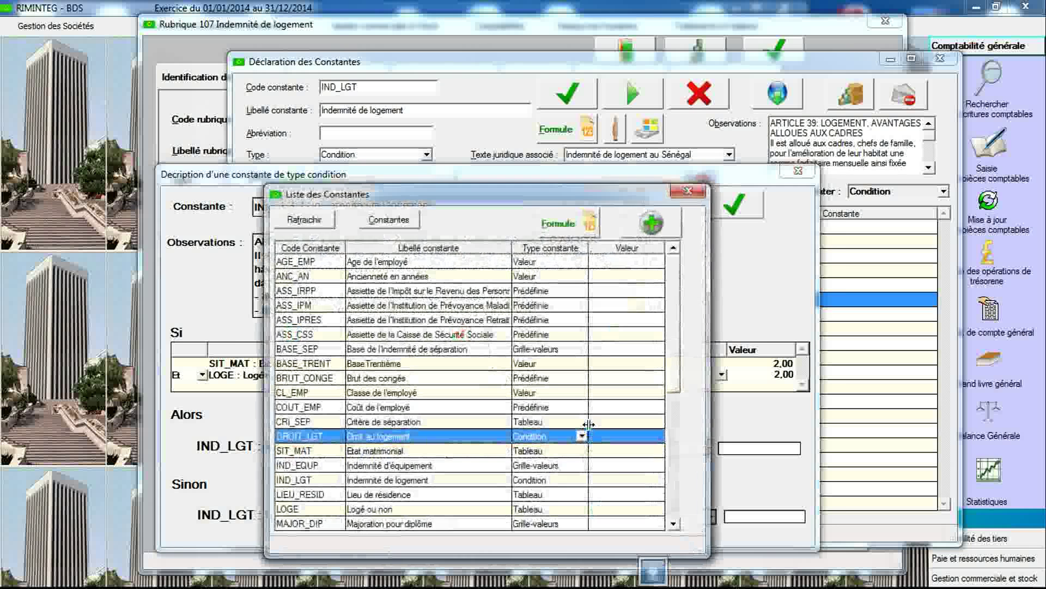
double_click(555, 440)
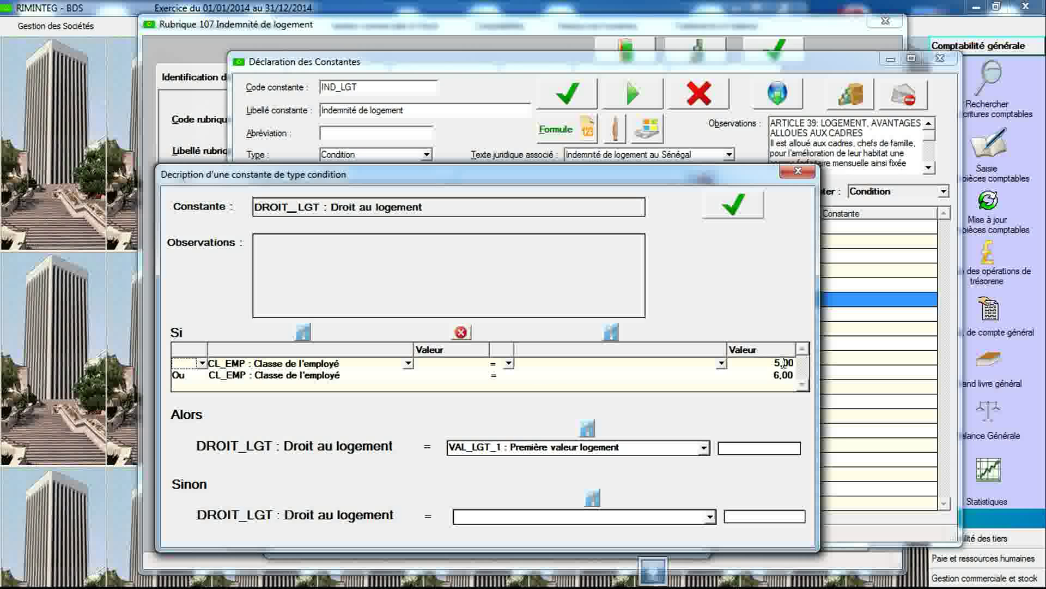
click(588, 430)
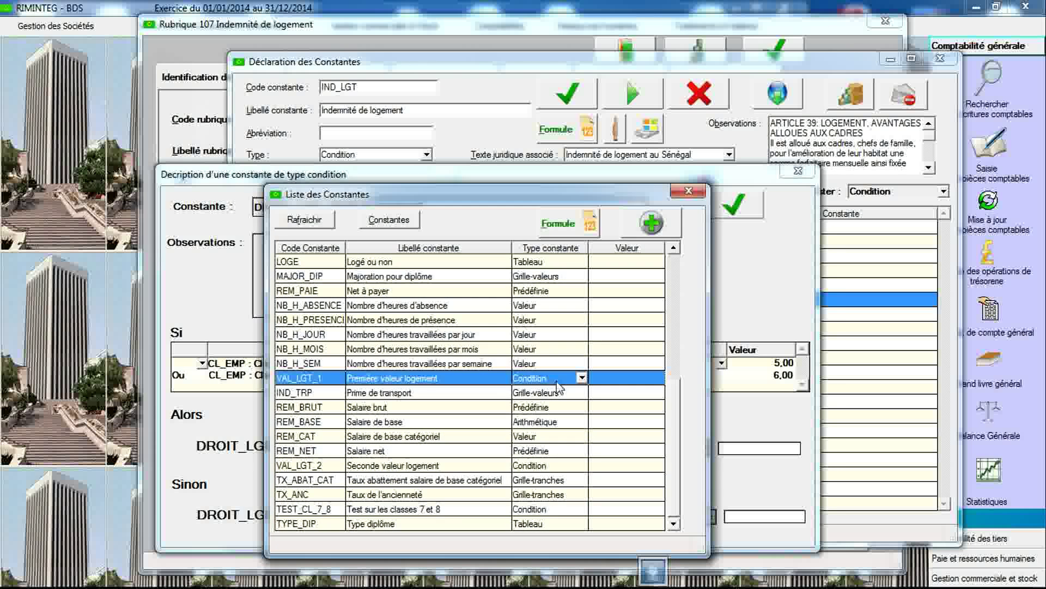
double_click(557, 385)
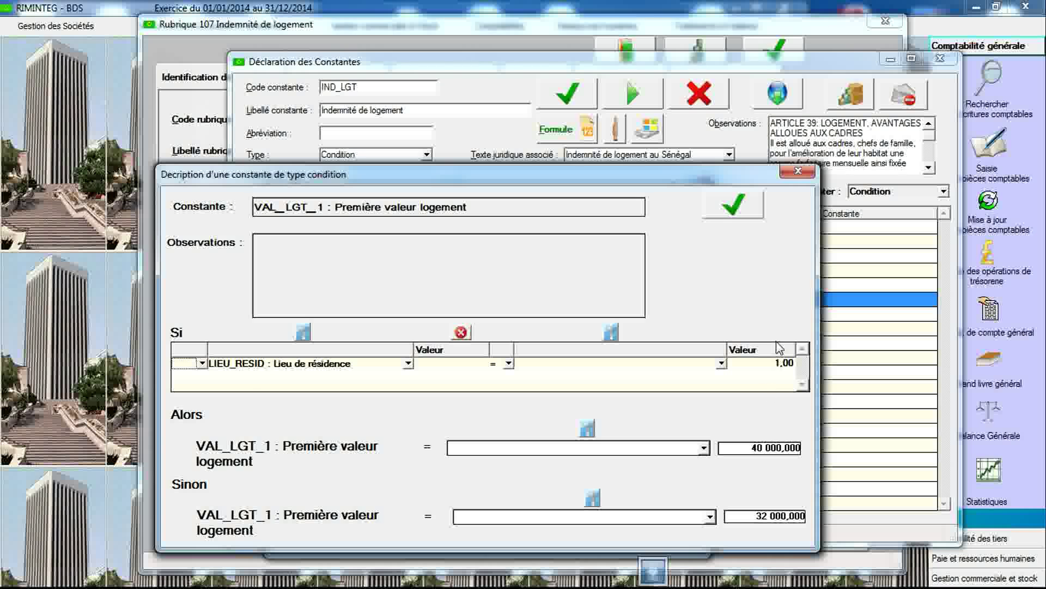
click(799, 172)
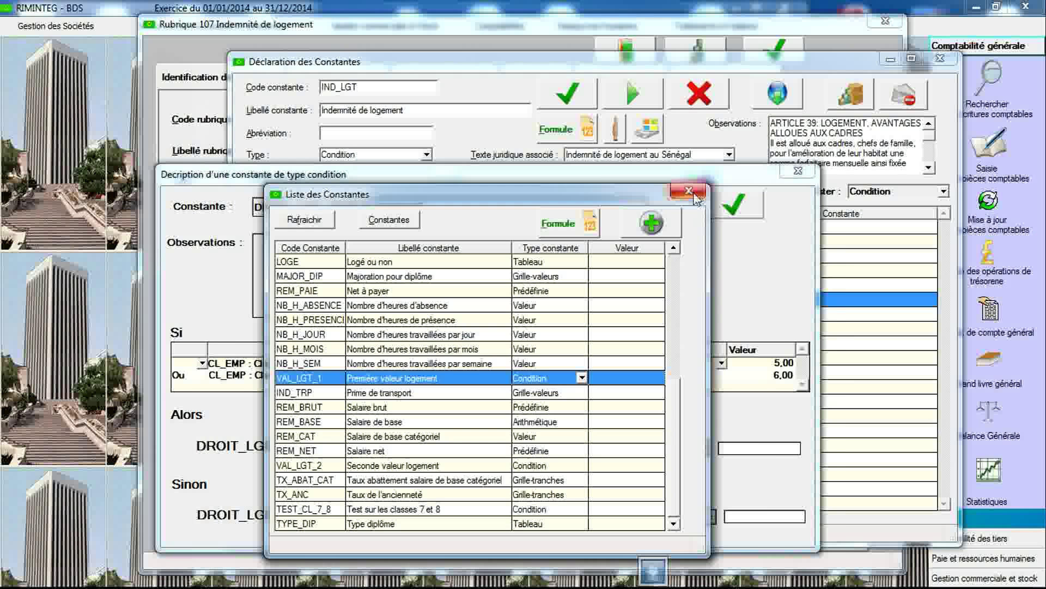
double_click(526, 425)
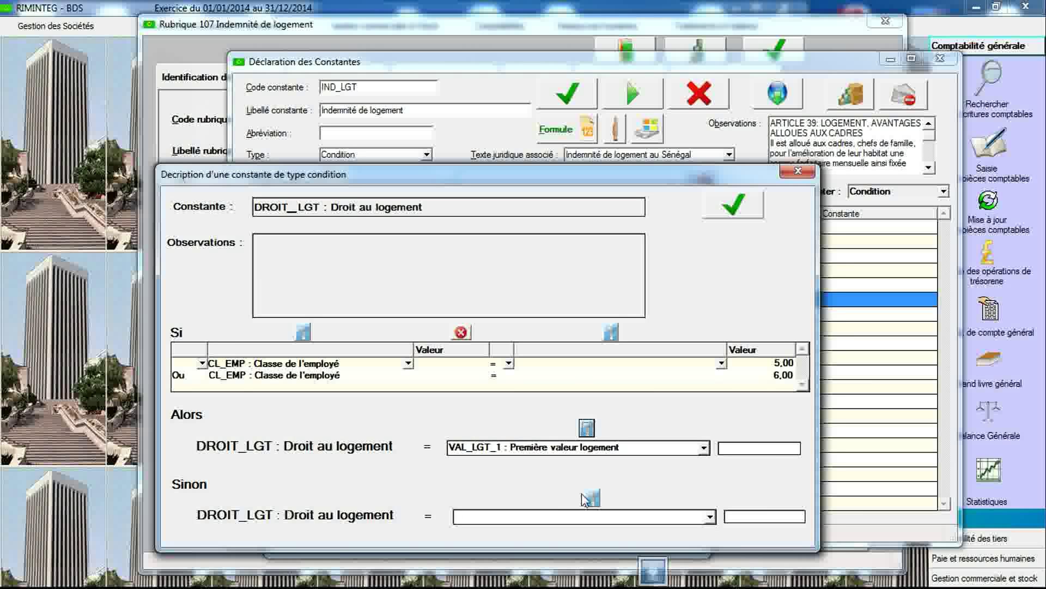
- Set the Sinon result of DROIT_LGT to TEST_CL_7_8 (Test sur les classes 7 et 8), checking the TEST_CL_7_8 and VAL_LGT_2 definitions
click(709, 516)
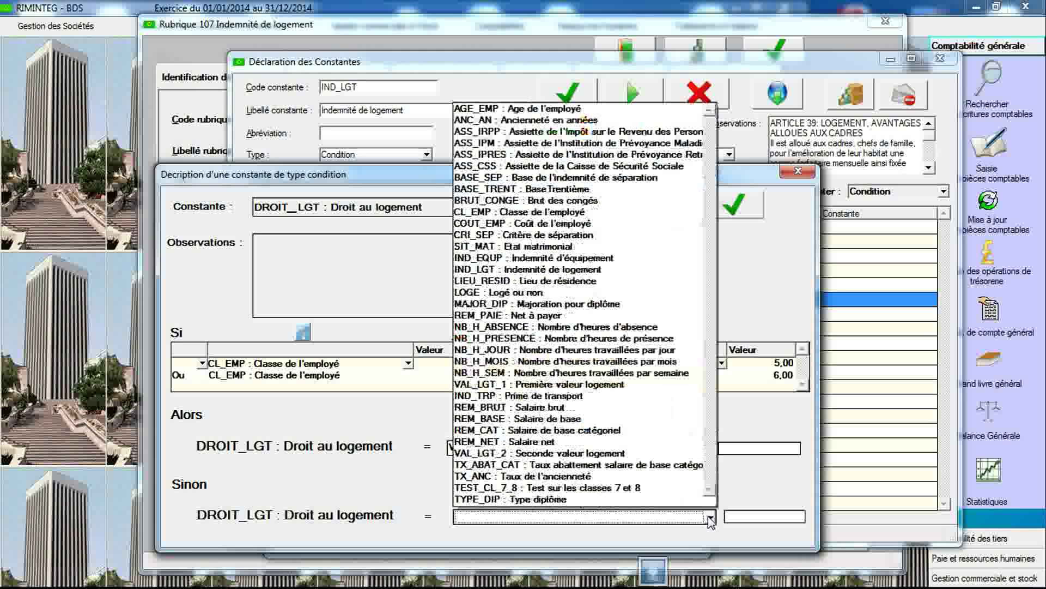
click(659, 487)
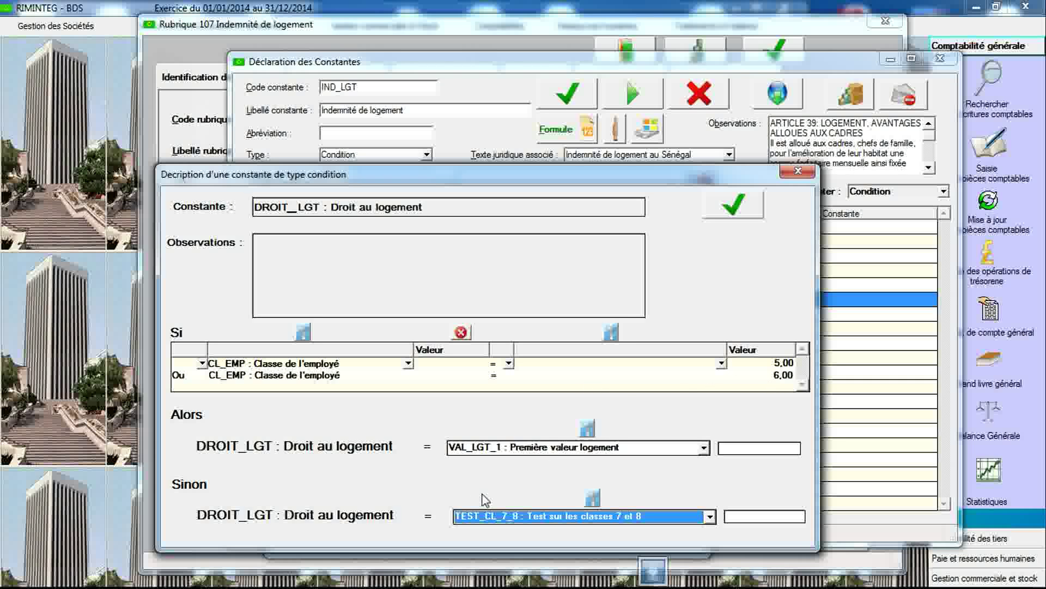
click(594, 498)
double_click(555, 515)
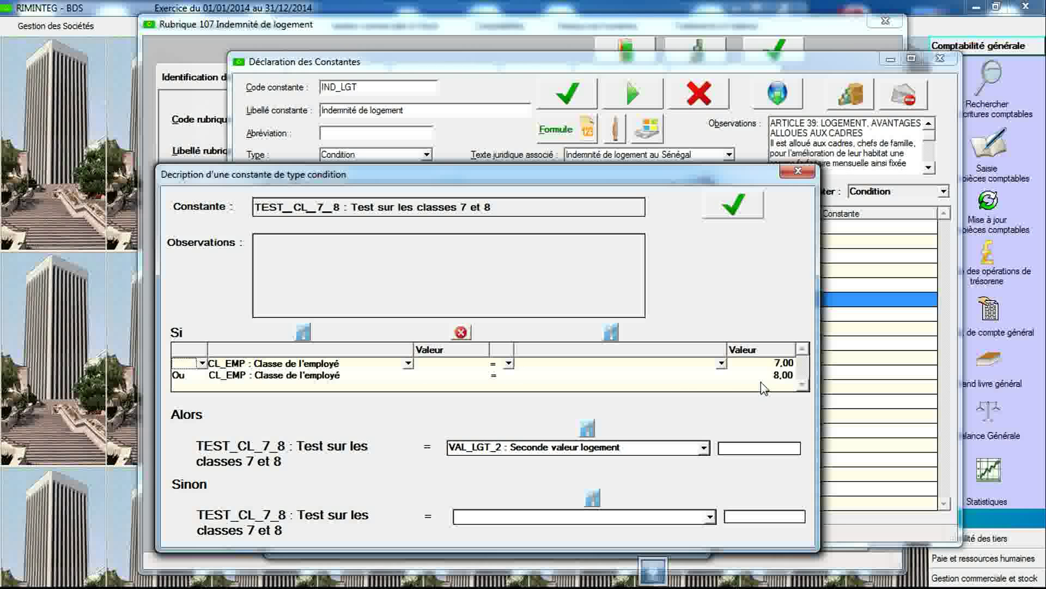
click(588, 430)
double_click(555, 465)
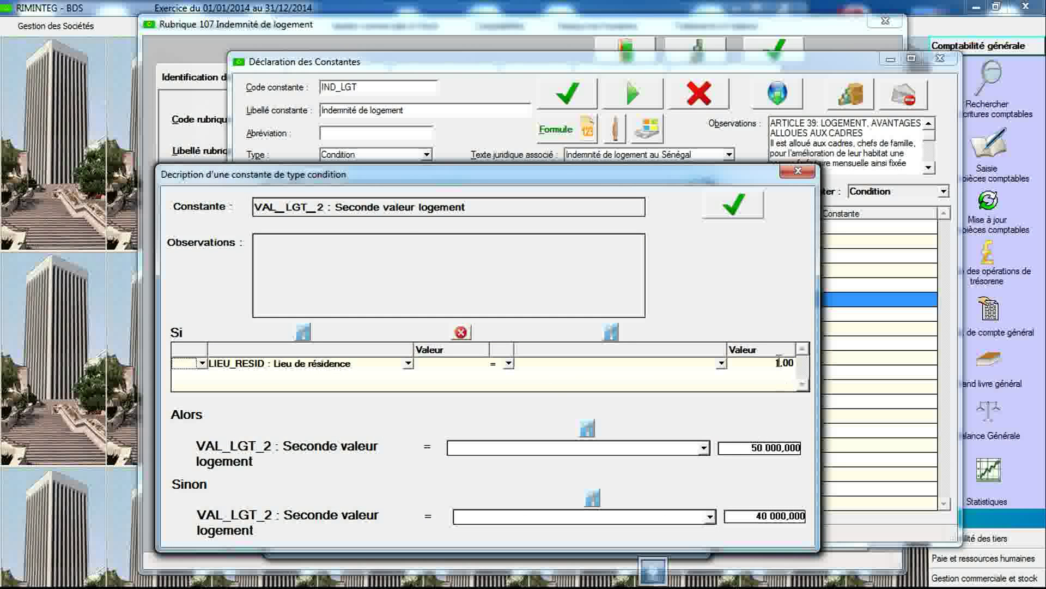
click(798, 170)
click(690, 192)
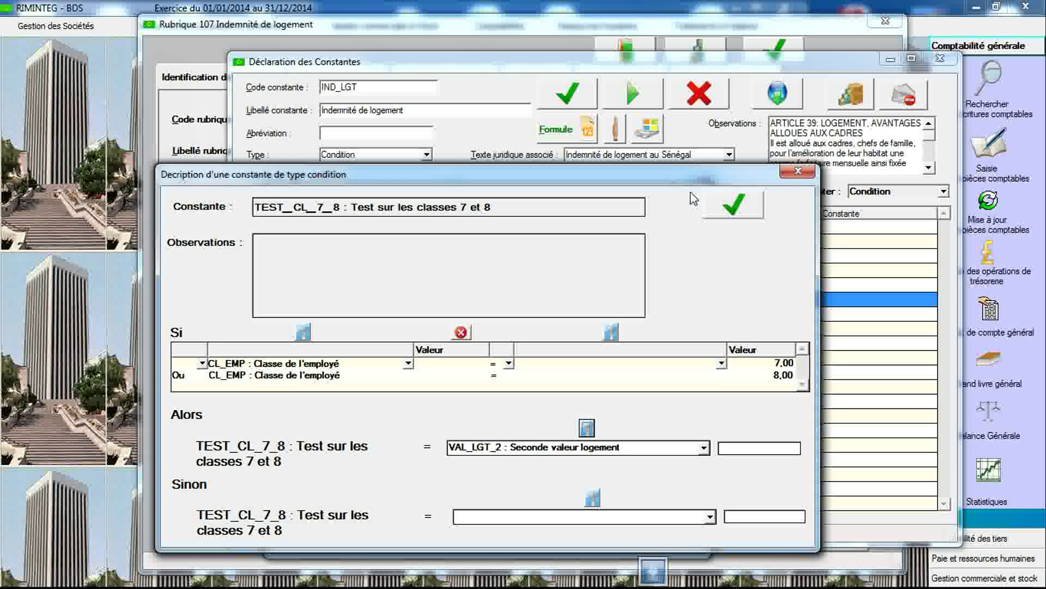
click(798, 171)
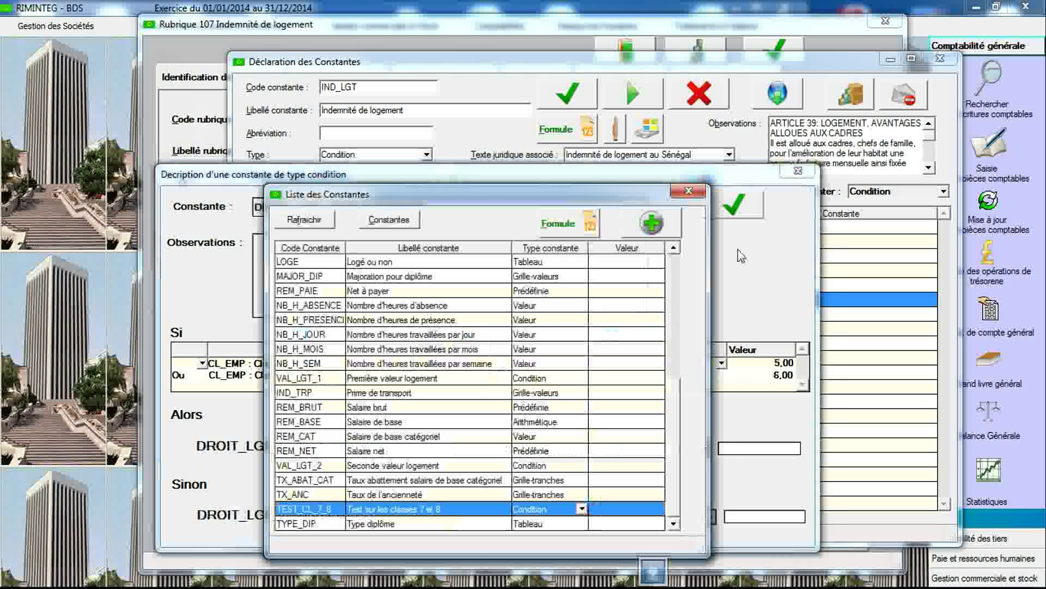
click(689, 190)
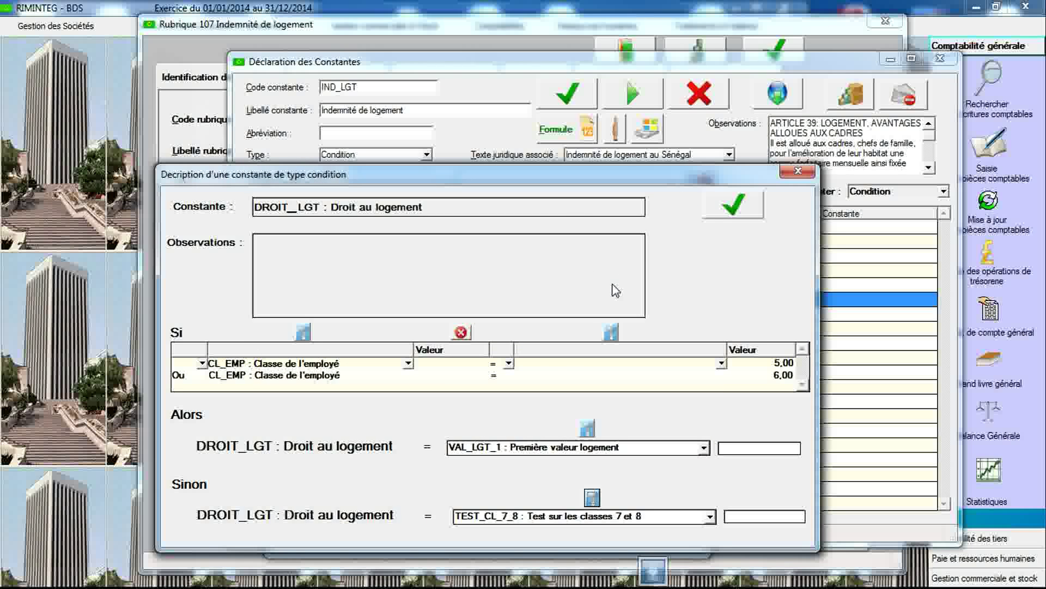
- Save the DROIT_LGT condition and return to the IND_LGT condition definition
click(734, 206)
click(494, 386)
click(798, 171)
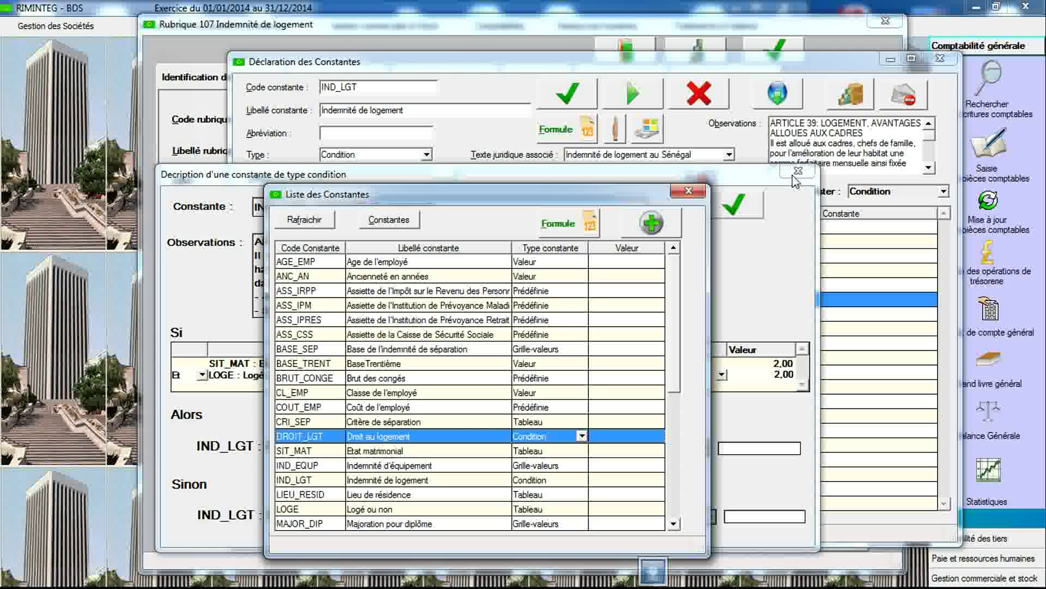
click(688, 190)
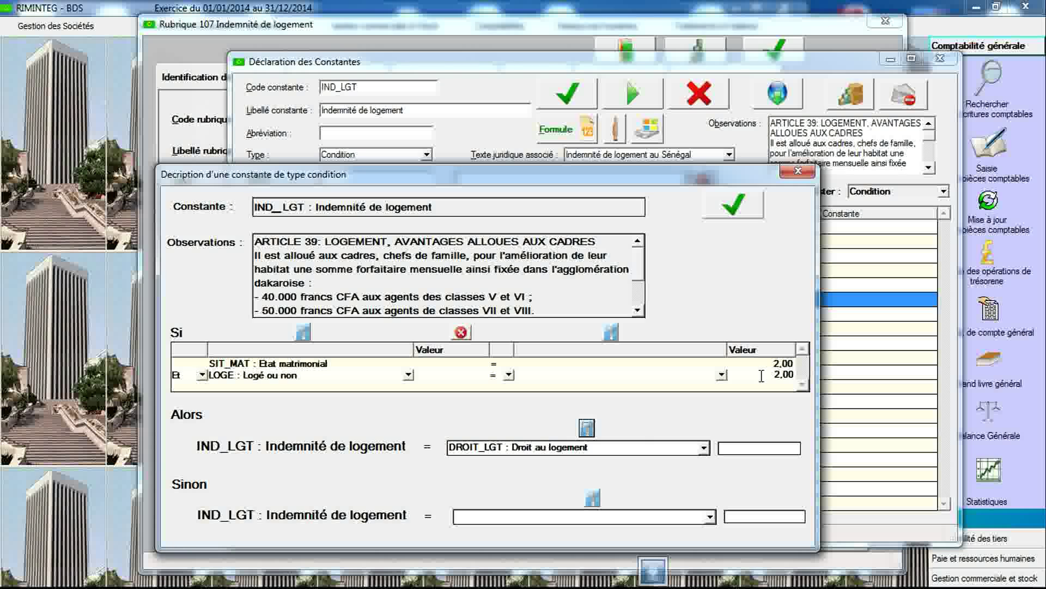
- Review the nested conditions behind the Alors result of IND_LGT: DROIT_LGT, followed by its Sinon constant TEST_CL_7_8
click(587, 429)
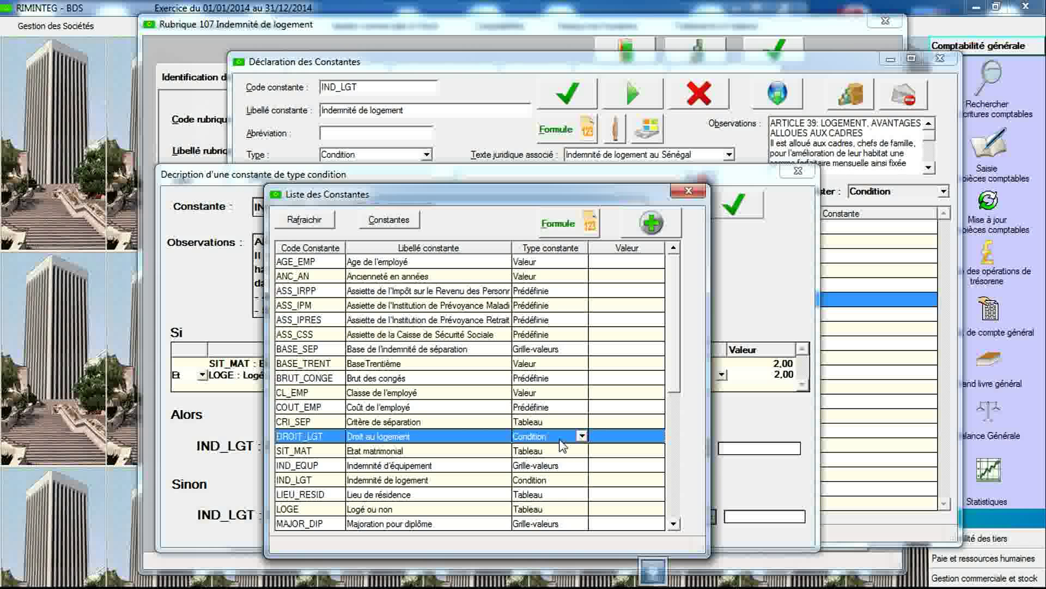
double_click(560, 439)
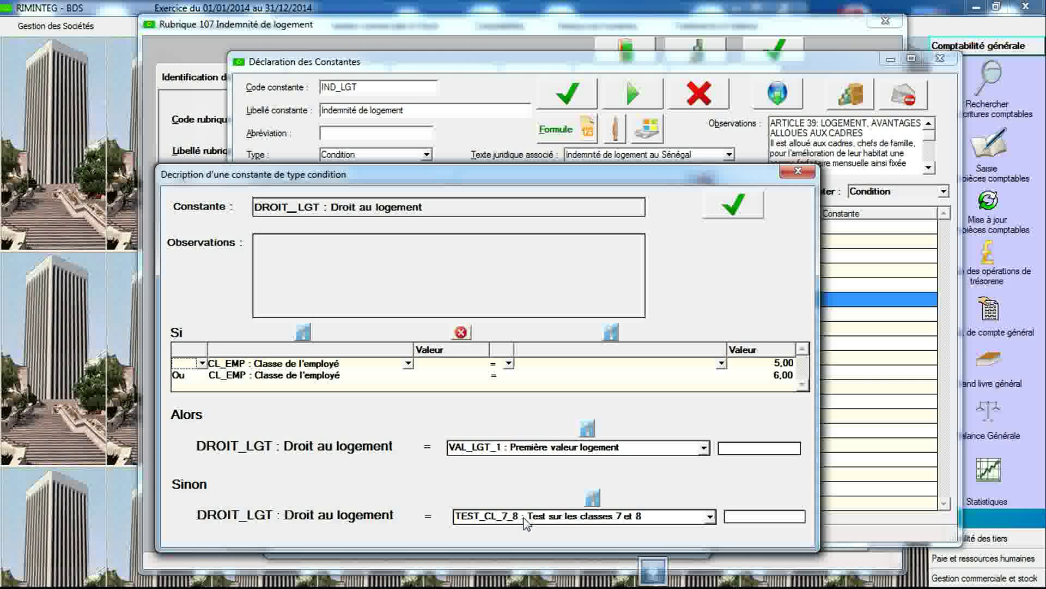
click(592, 498)
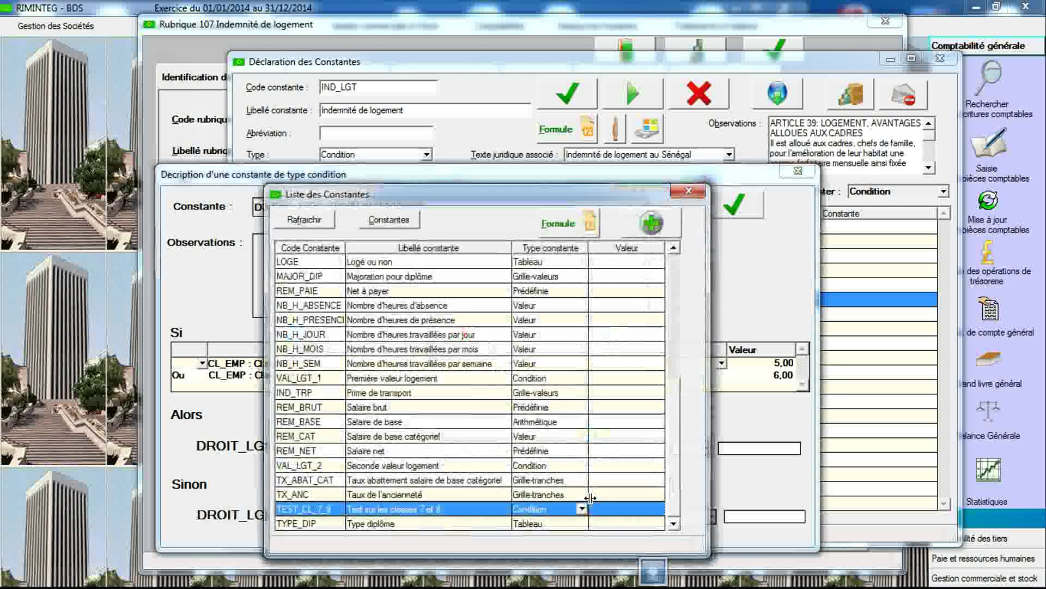
double_click(544, 512)
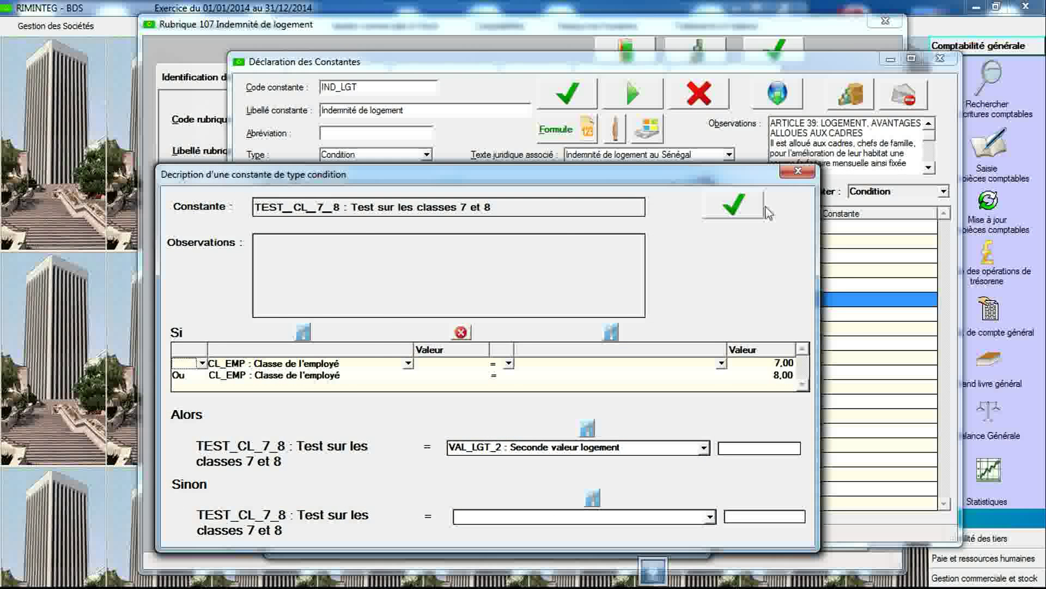
click(797, 173)
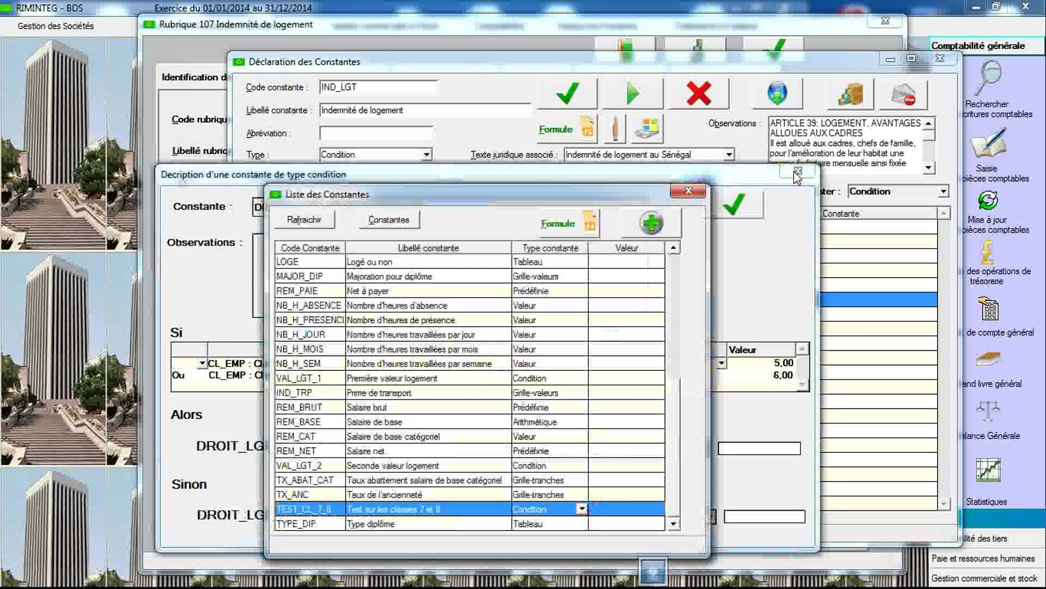
click(703, 201)
click(798, 171)
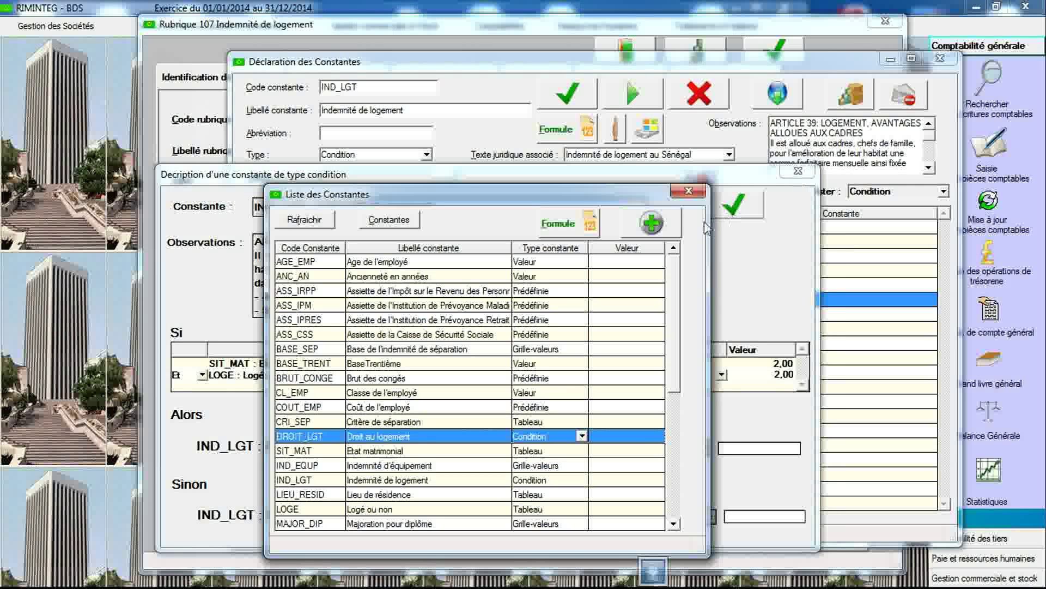
click(689, 191)
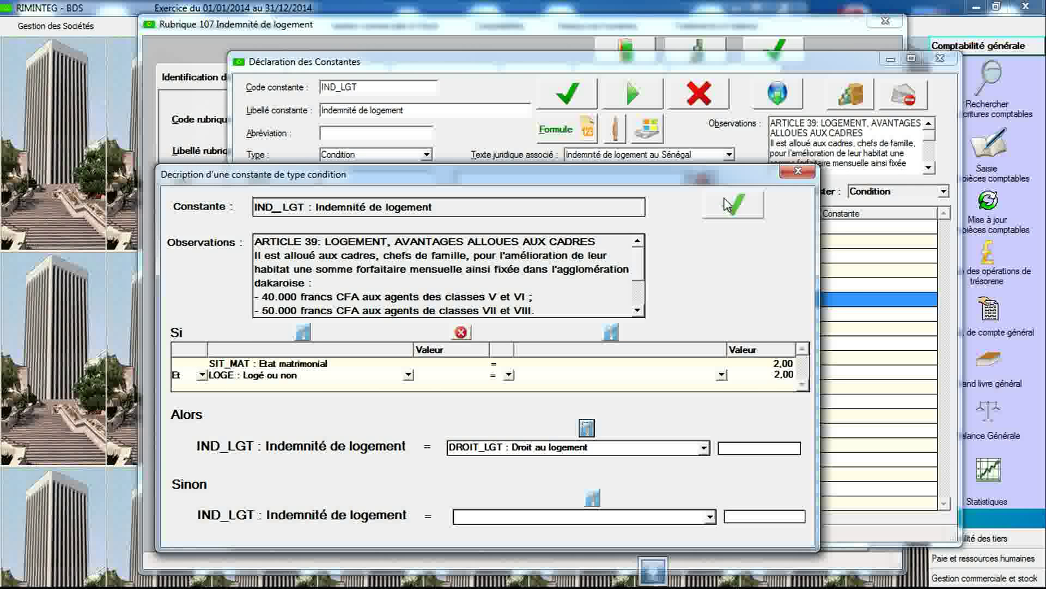
- Close the IND_LGT condition definition and the constants declaration to return to payroll item 107
click(794, 171)
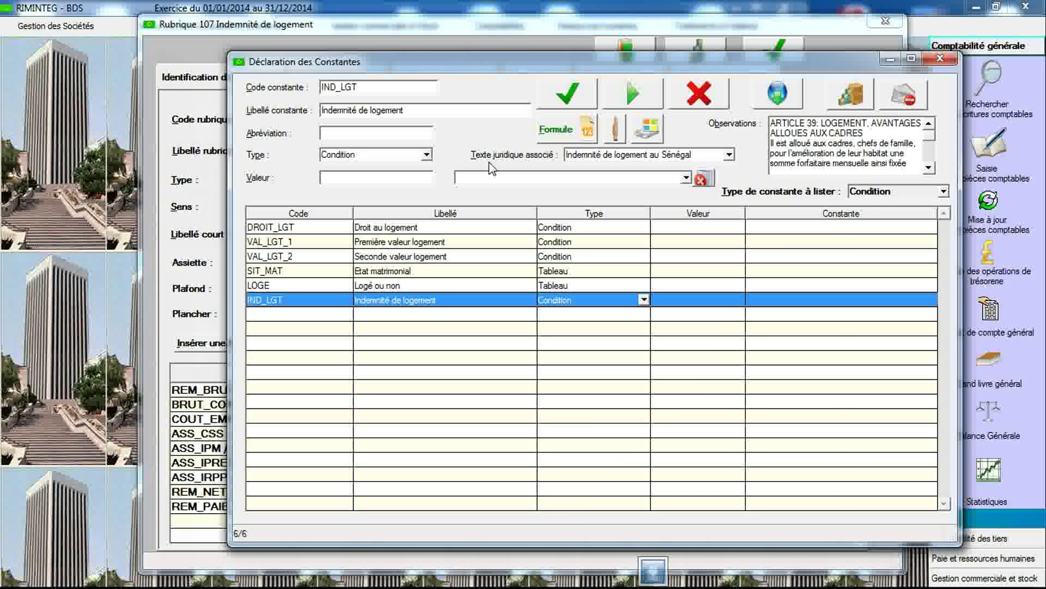
click(449, 110)
click(449, 111)
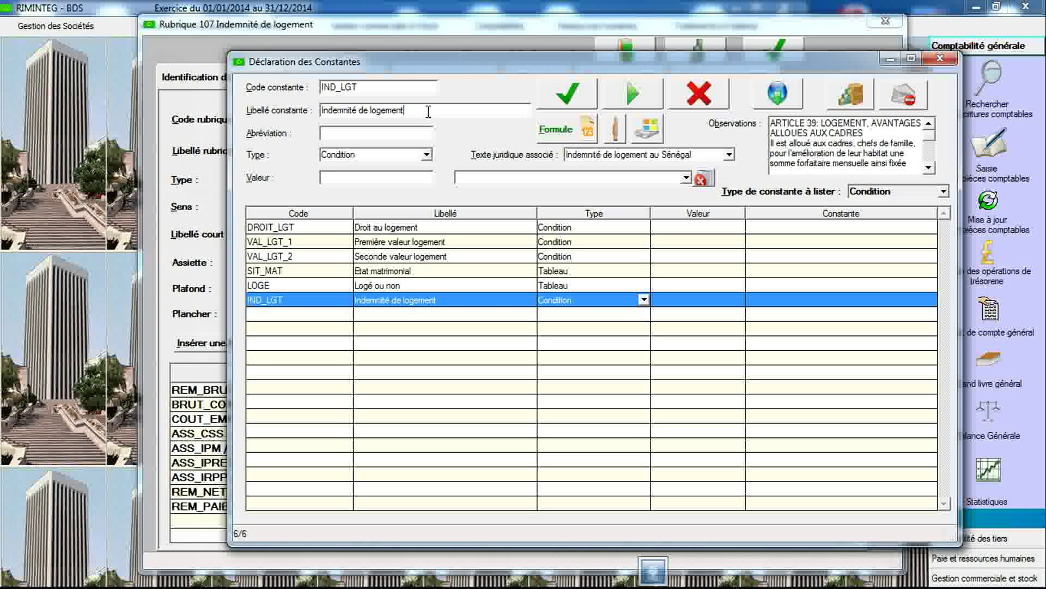
click(940, 59)
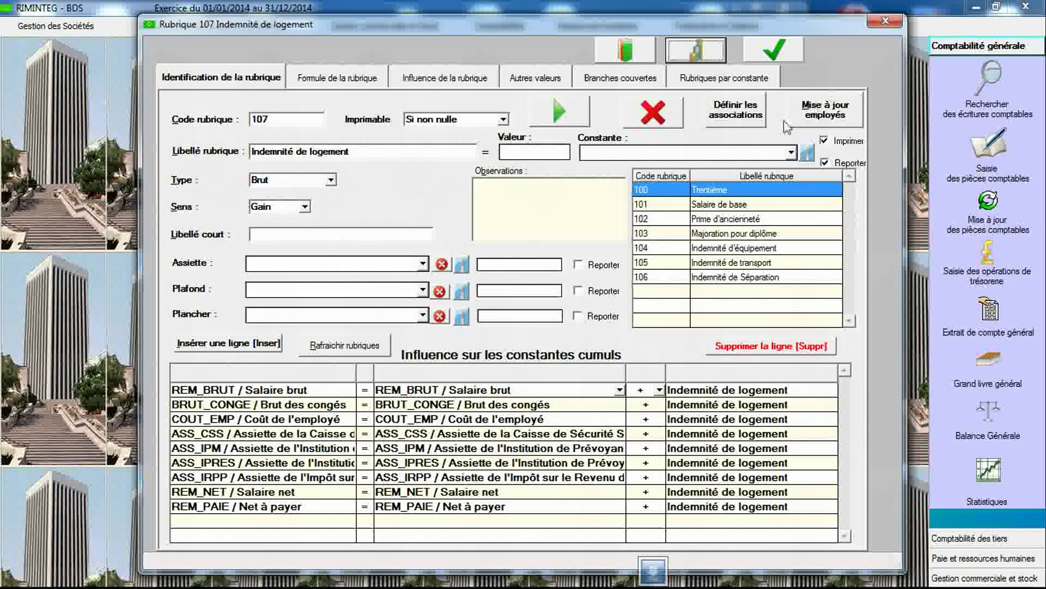
- Assign the constant IND_LGT (Indemnité de logement) to payroll item 107 and save the item
click(792, 154)
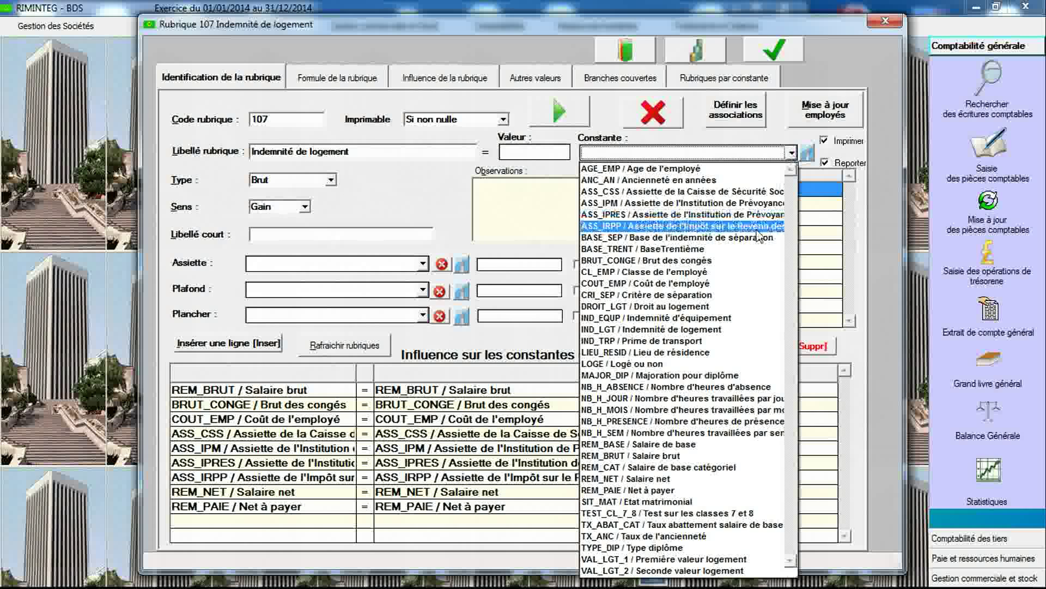
click(717, 330)
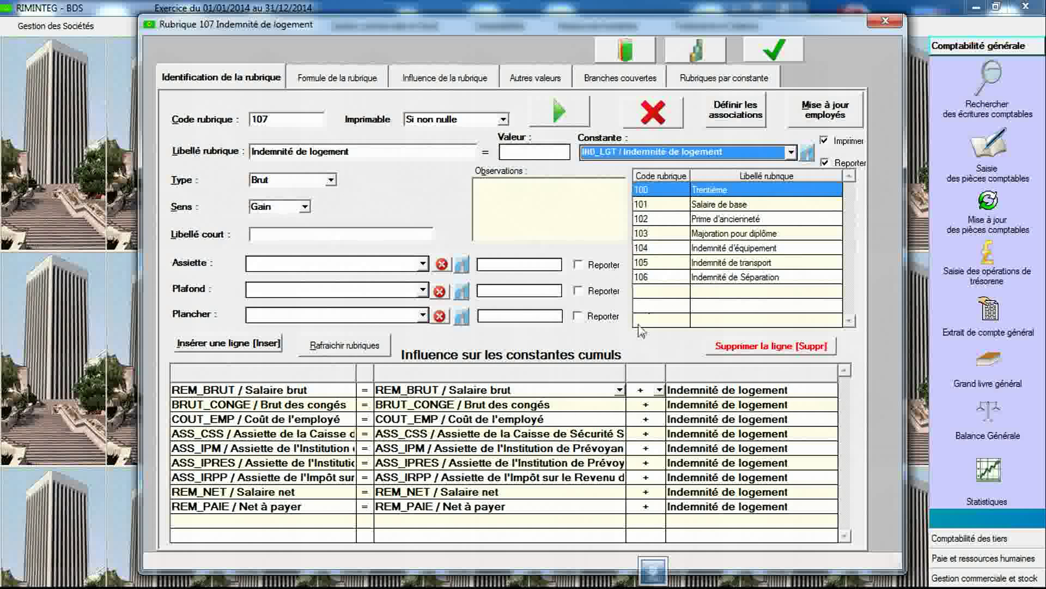
click(774, 50)
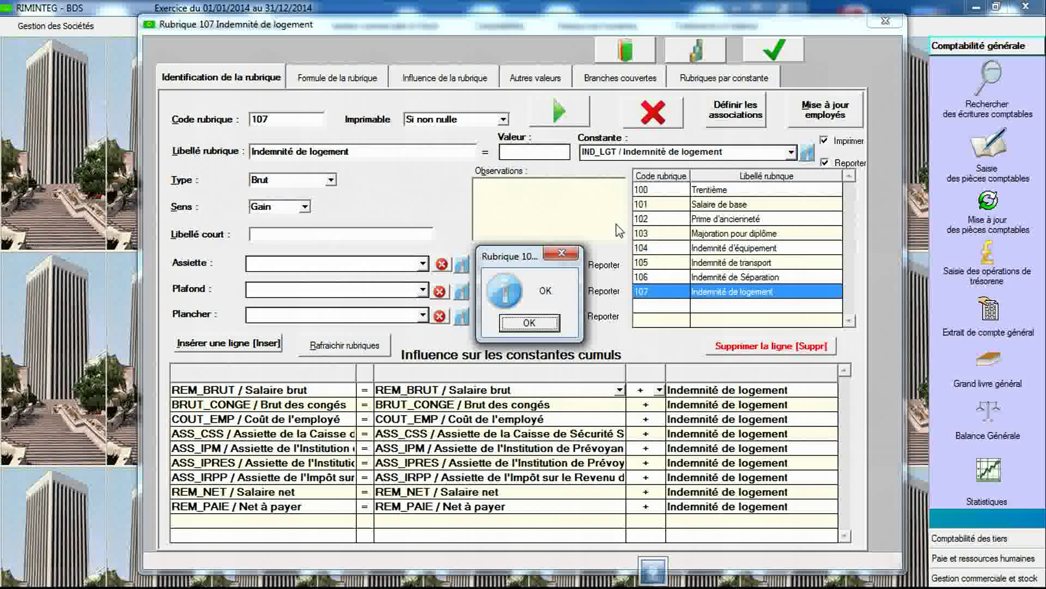
click(544, 325)
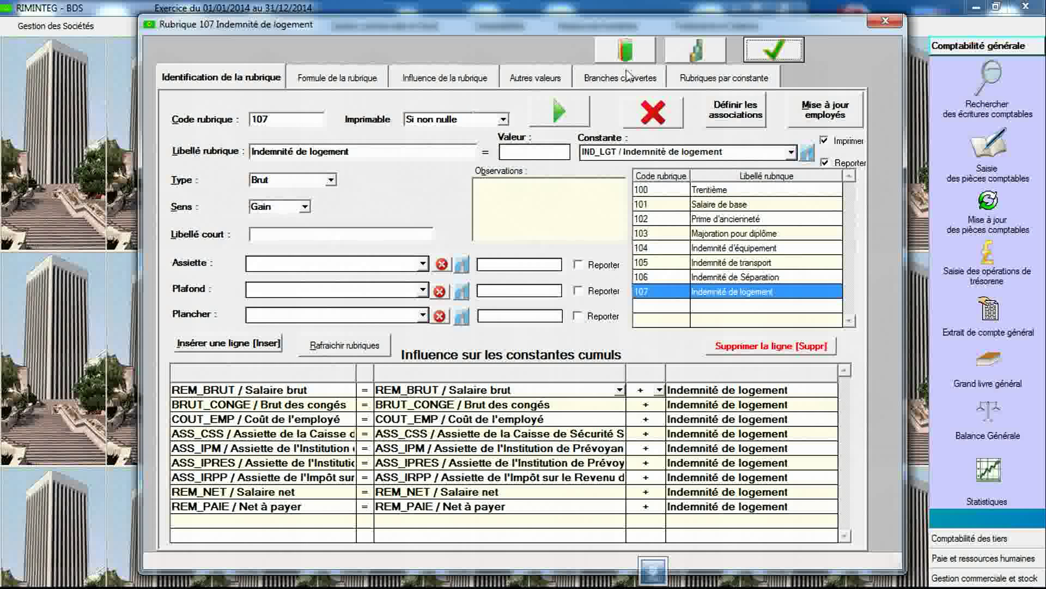
- Open the constants declaration and look through the legal texts that can be associated with a constant
click(691, 53)
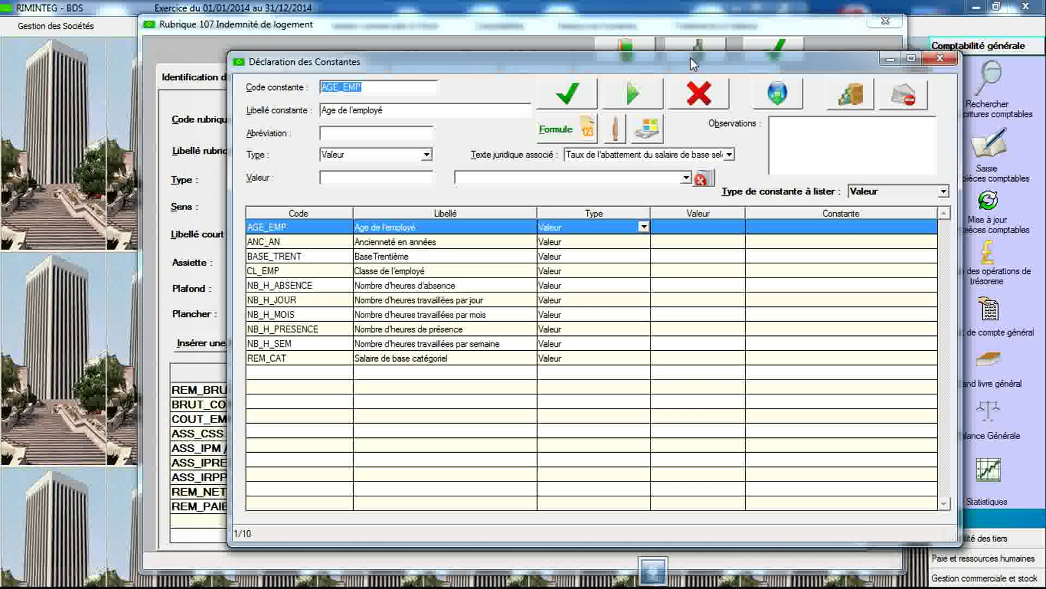
click(692, 156)
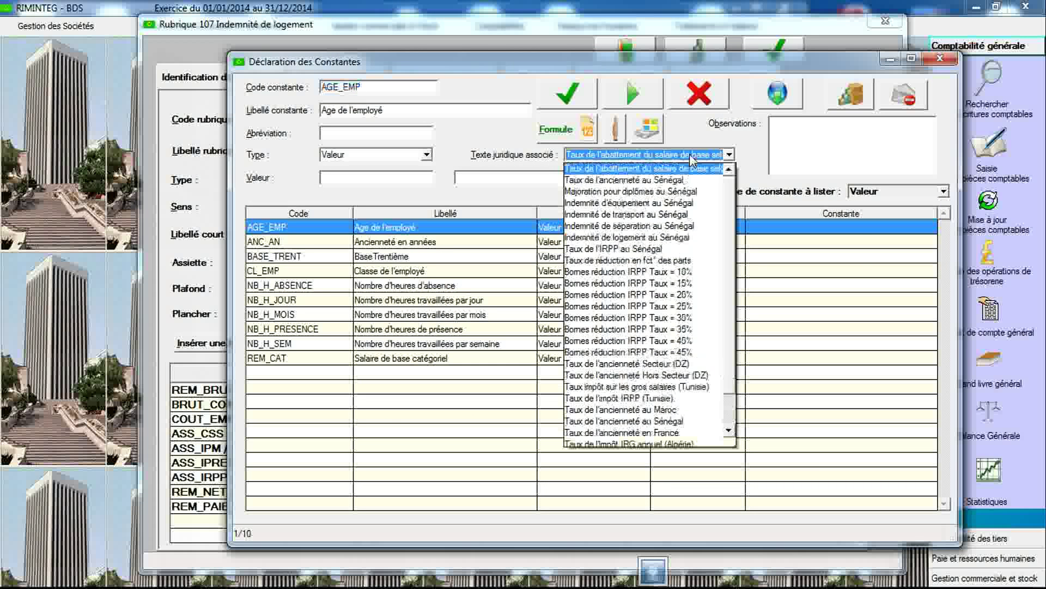
click(689, 154)
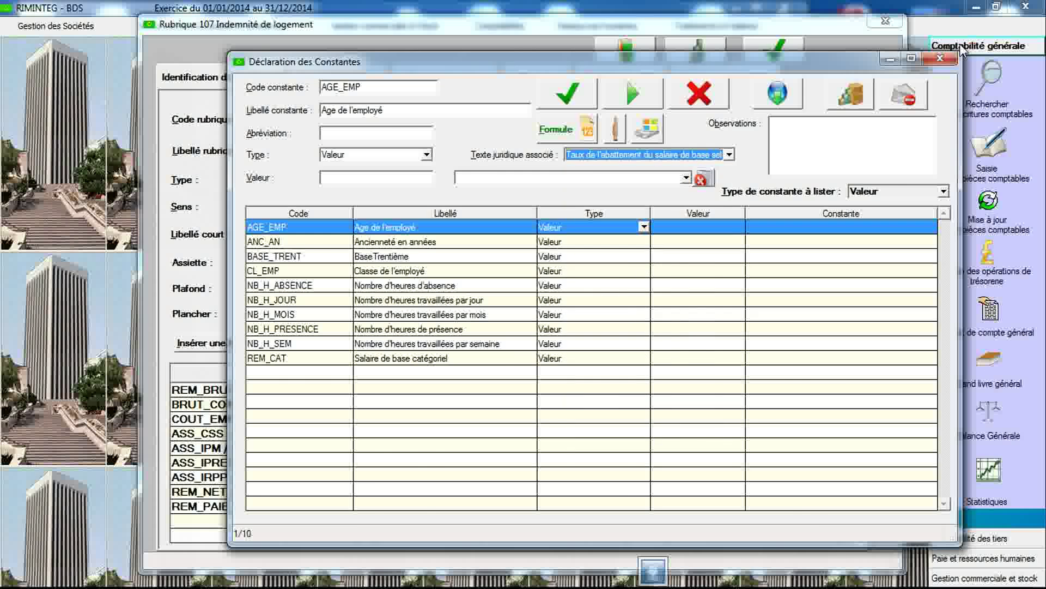
- Close the constants declaration and start a new payroll item with code 108
click(940, 58)
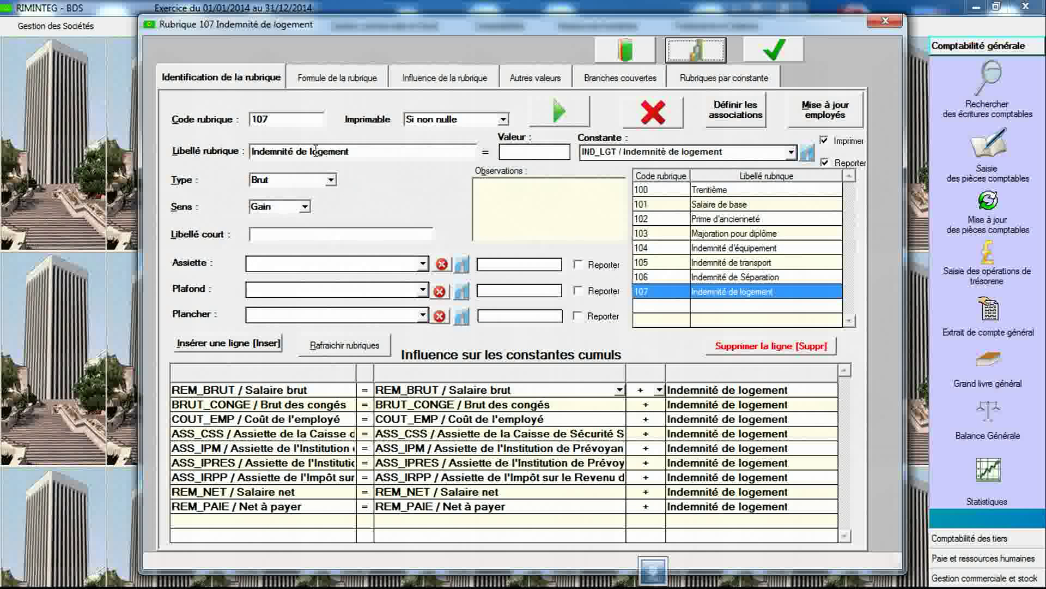
click(306, 121)
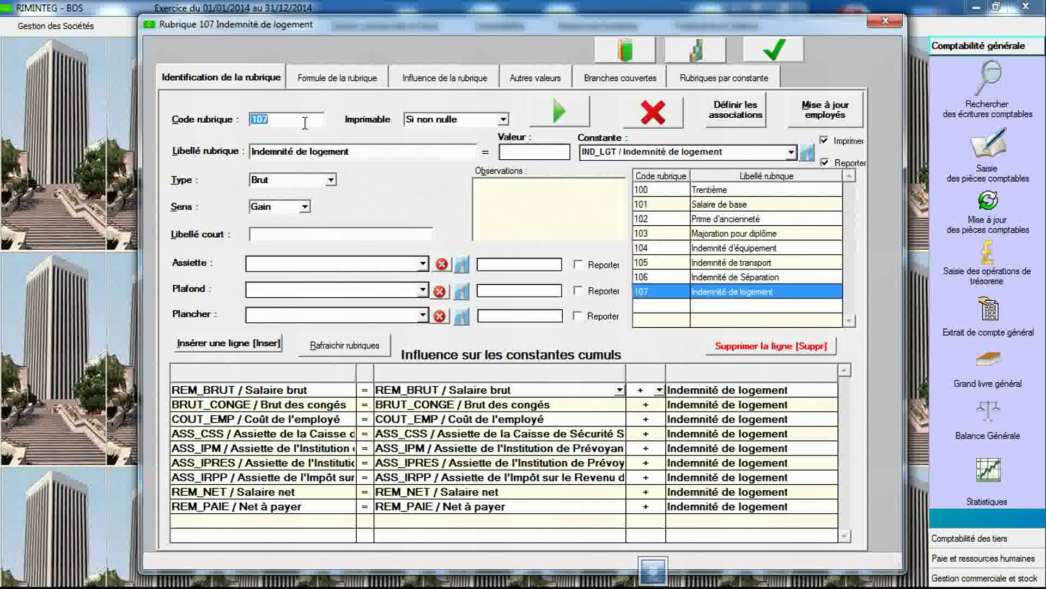
key(Return)
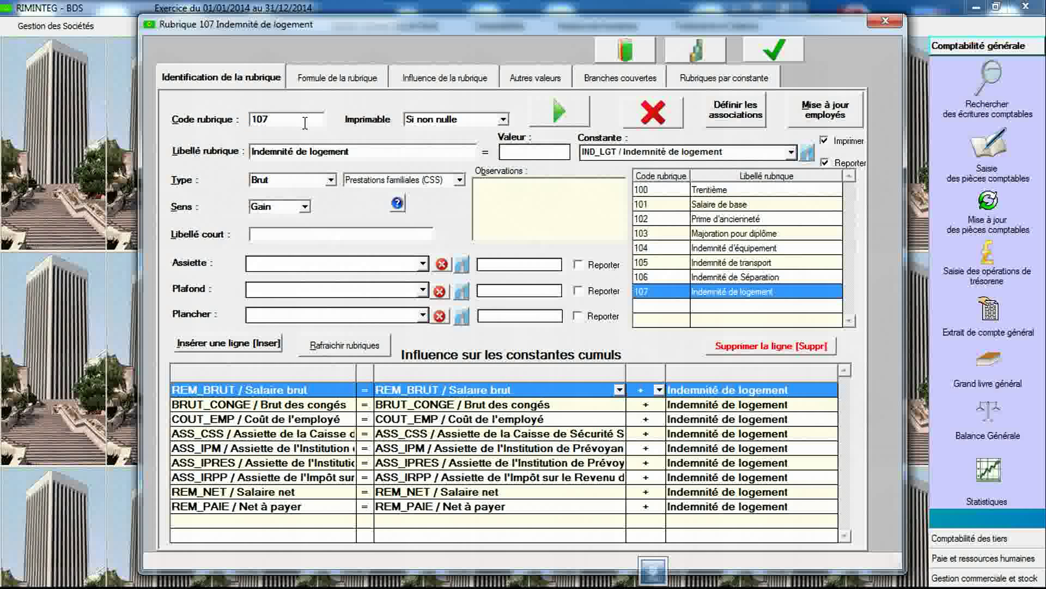
click(459, 181)
click(459, 181)
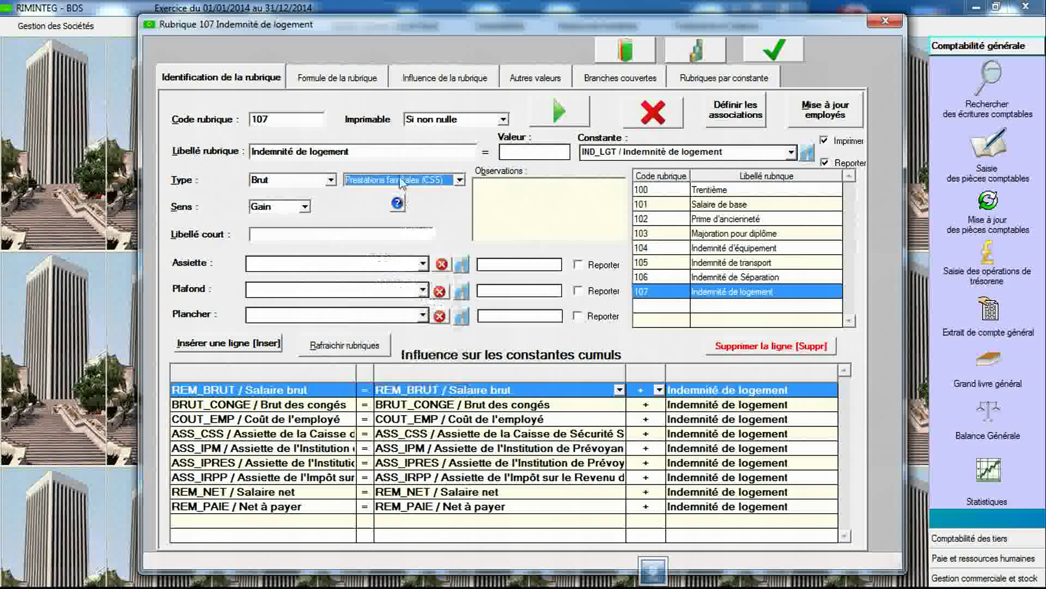
click(279, 121)
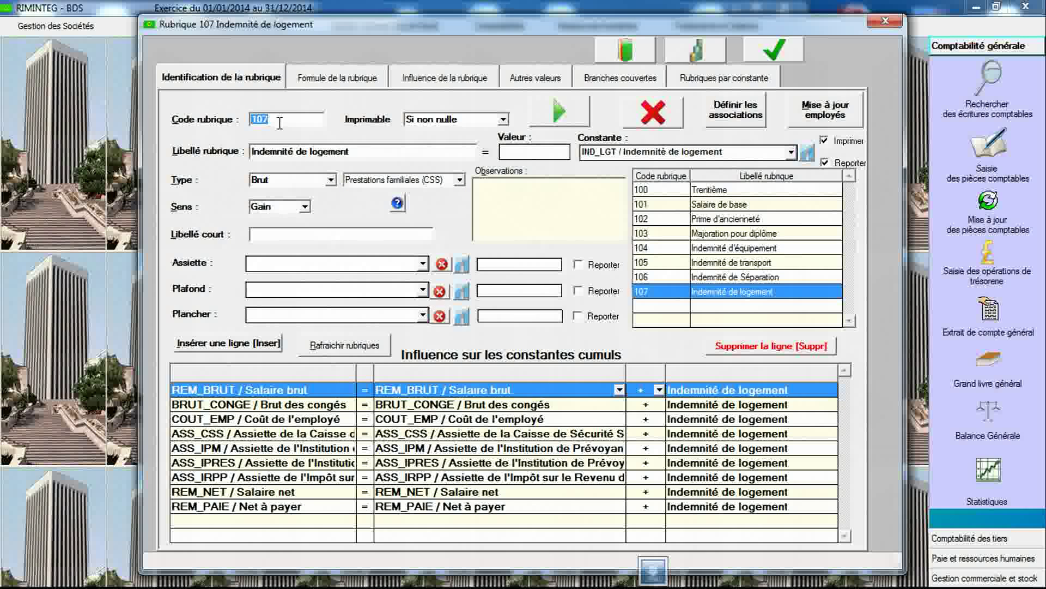
text(108)
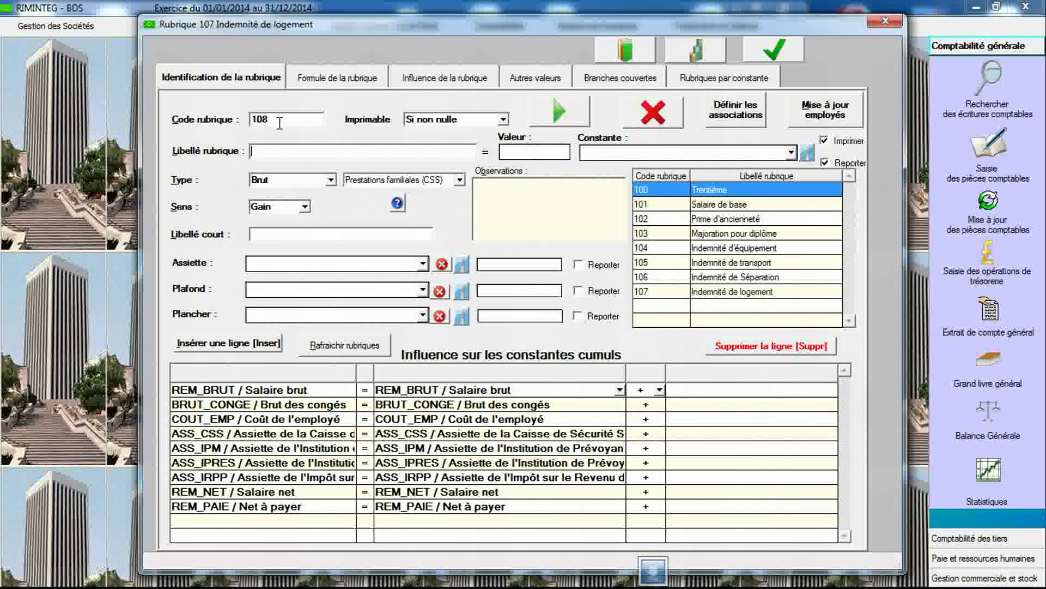
- Define item 108 as a Cotisation for Prestations familiales (CSS), with ASS_CSS as its Assiette
click(459, 181)
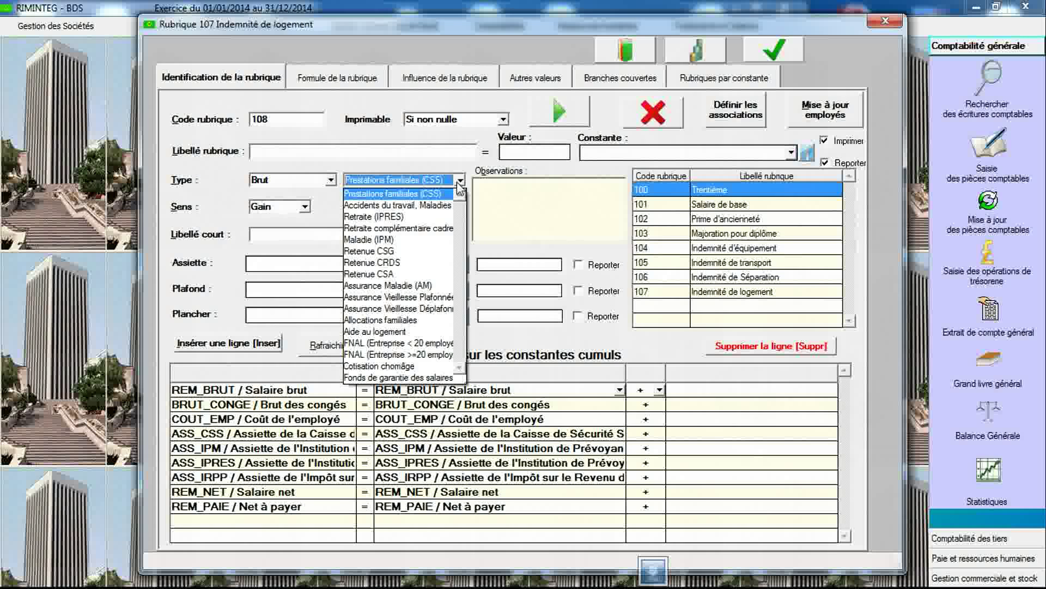
click(458, 184)
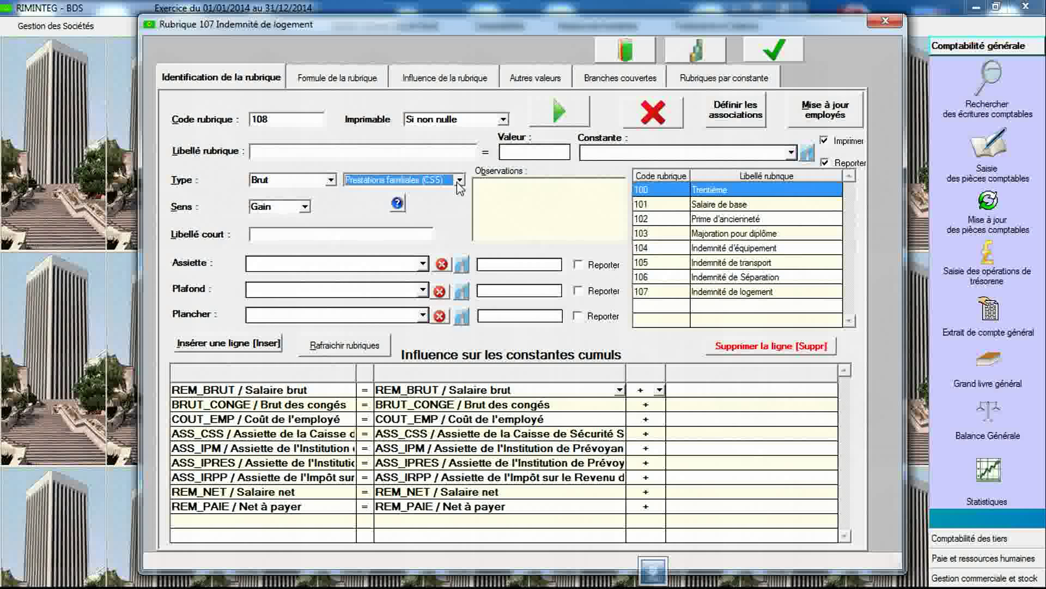
click(331, 180)
click(328, 206)
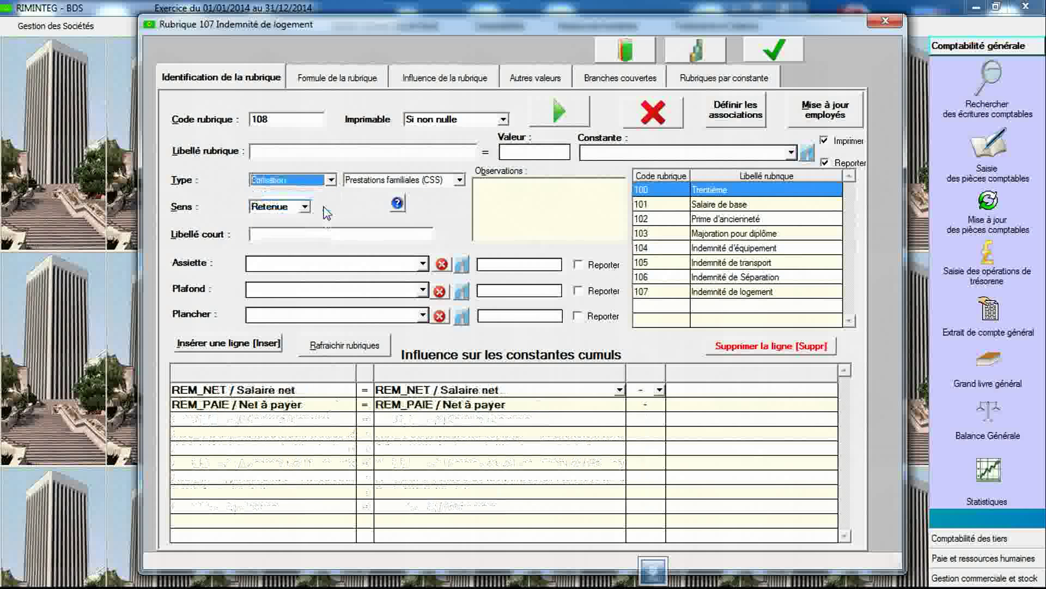
click(453, 178)
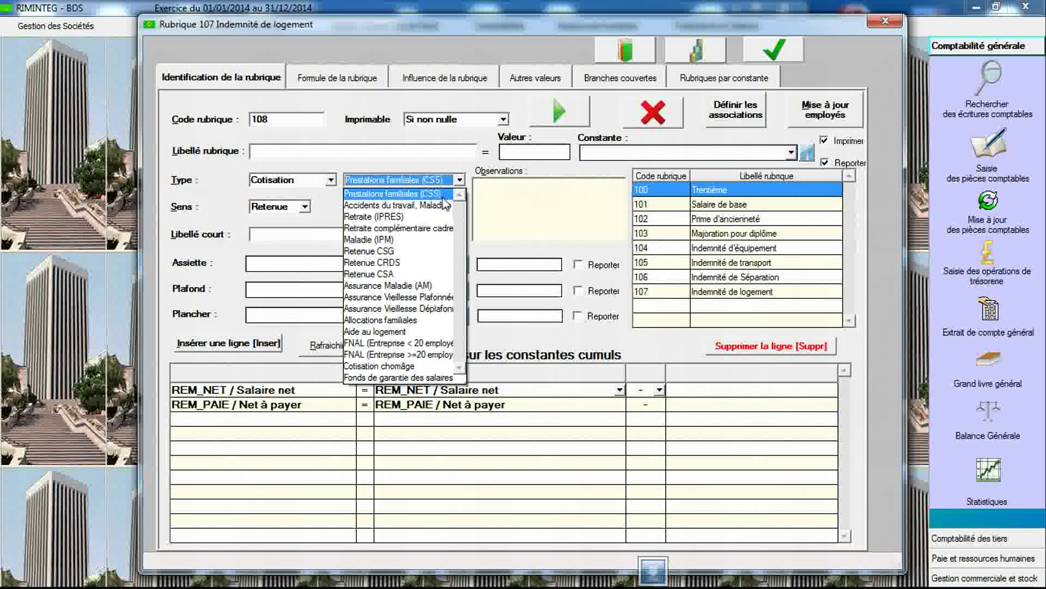
click(443, 195)
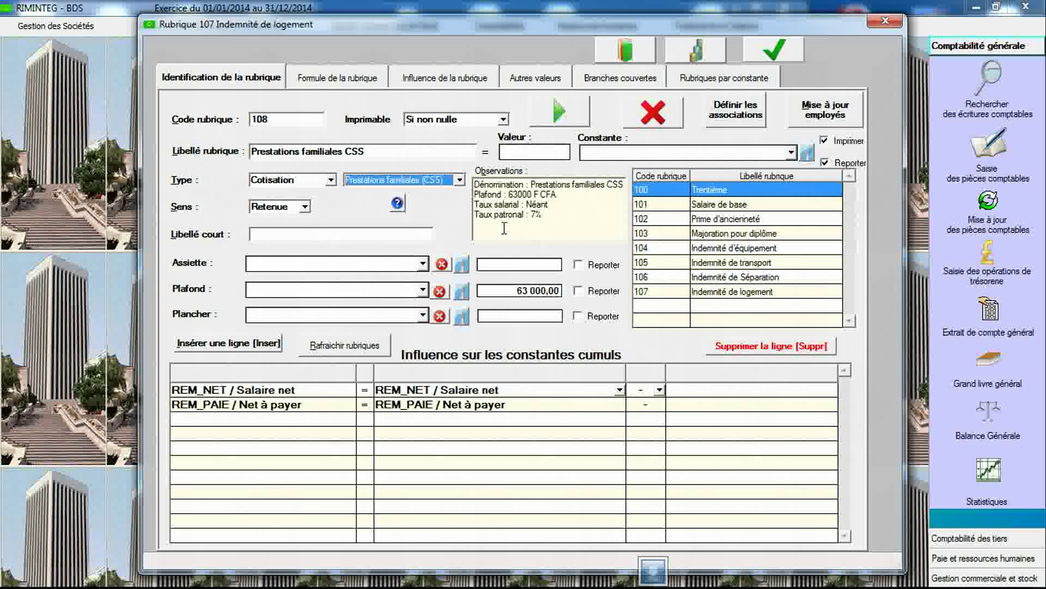
click(423, 263)
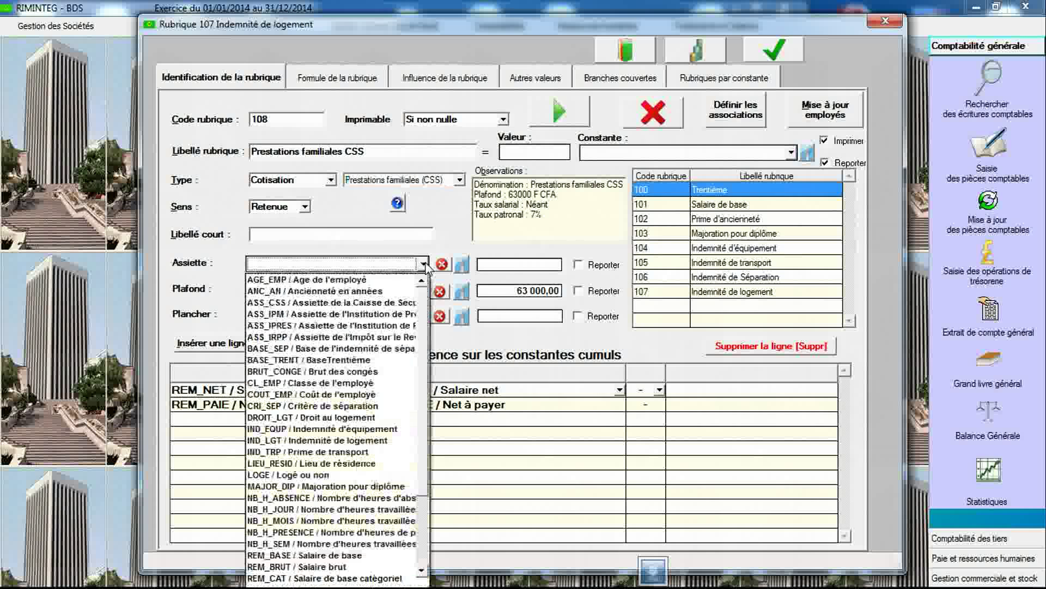
click(406, 303)
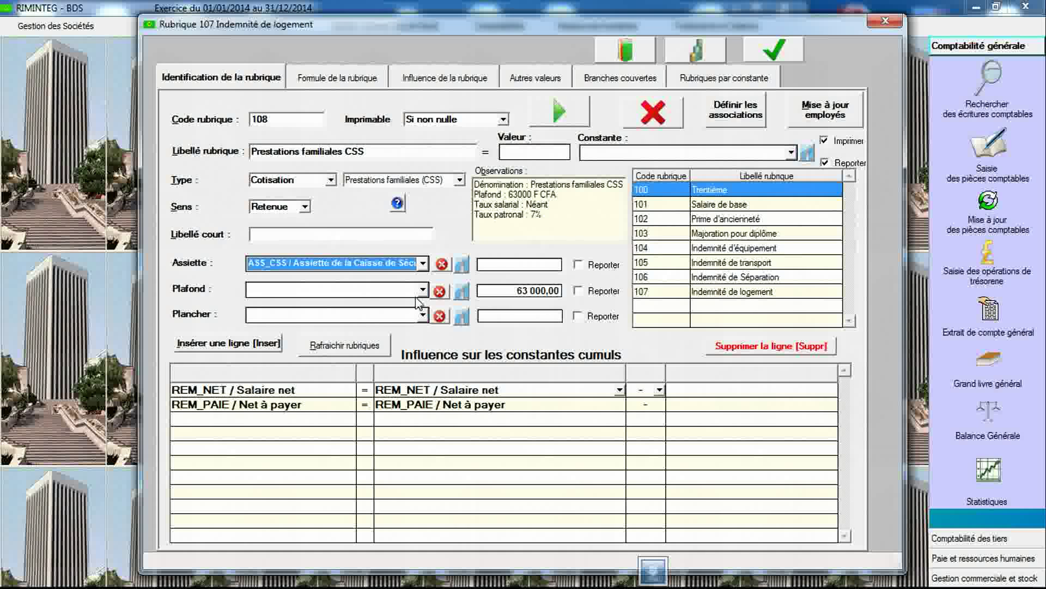
- Give item 108 the formula structure Base X Taux, with ASS_CSS as the Base
click(364, 87)
click(370, 111)
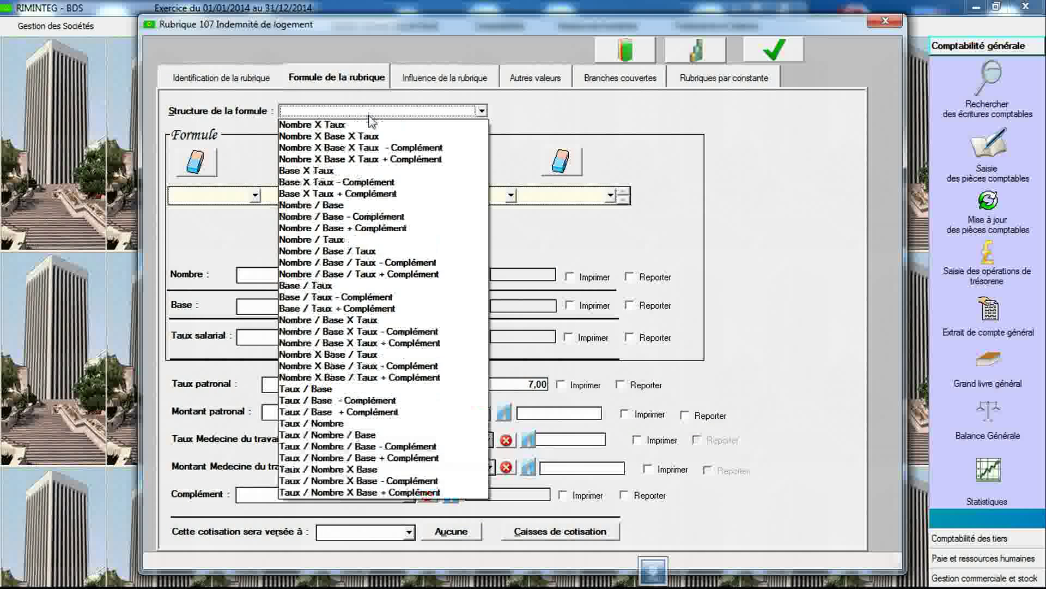
click(371, 170)
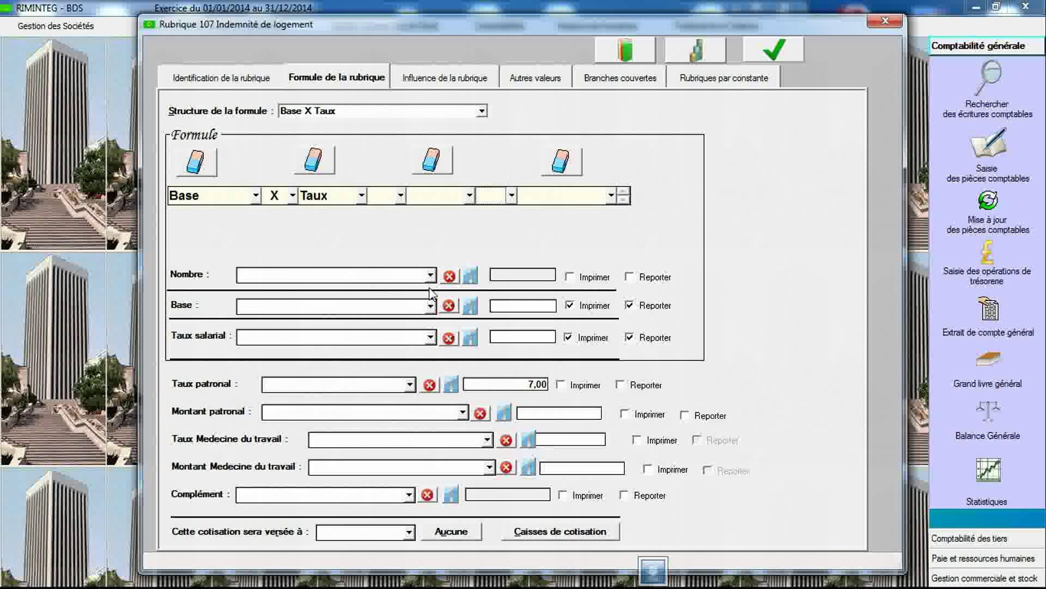
click(431, 307)
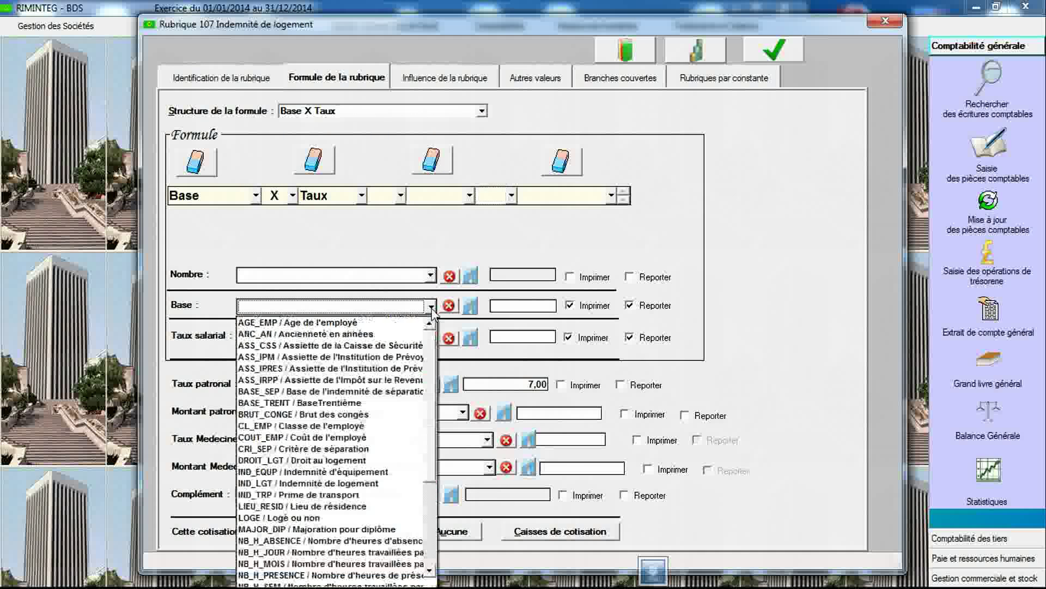
click(408, 345)
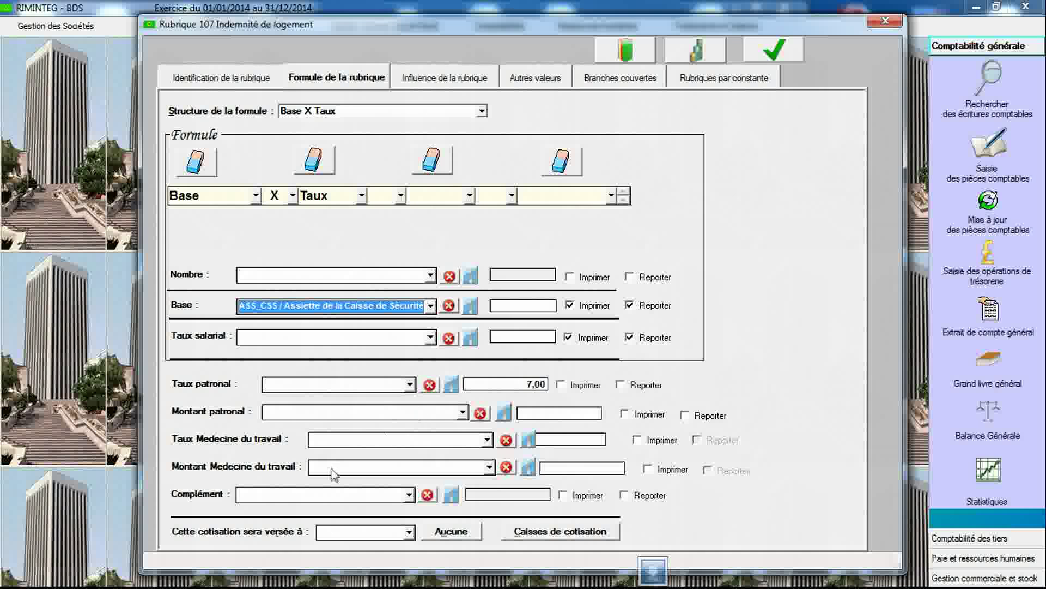
- Open the contribution funds and save fund 1 with short name CSS and full name Caisse de Sécurité sociale
click(520, 531)
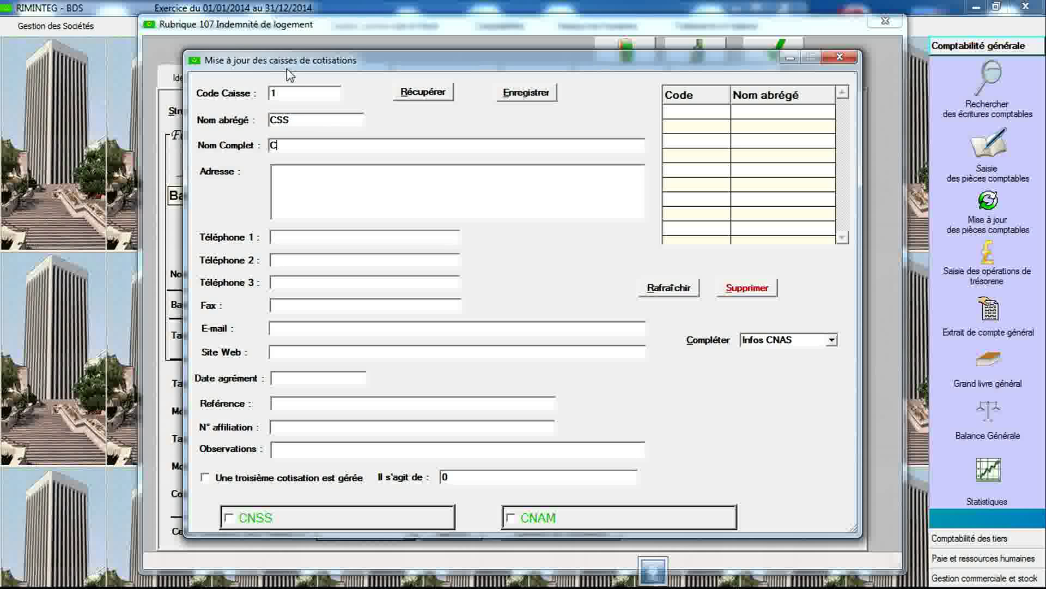
text(Caisse de Sécurité sociale)
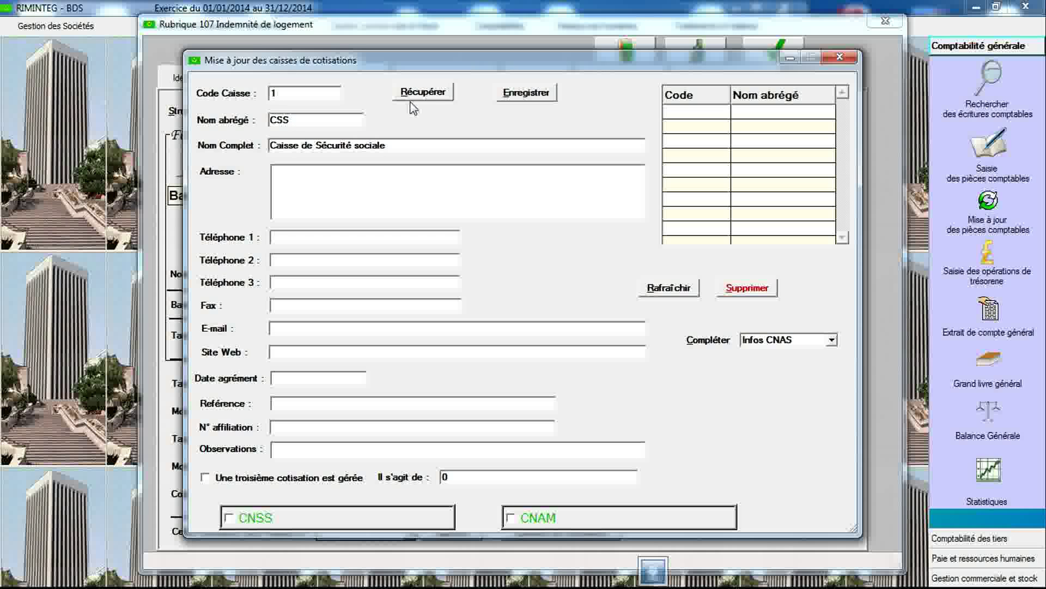
click(523, 92)
- Save contribution fund 2 with short name IPRES and full name Institution de Prévoyance Retraite du Sénégal
click(312, 95)
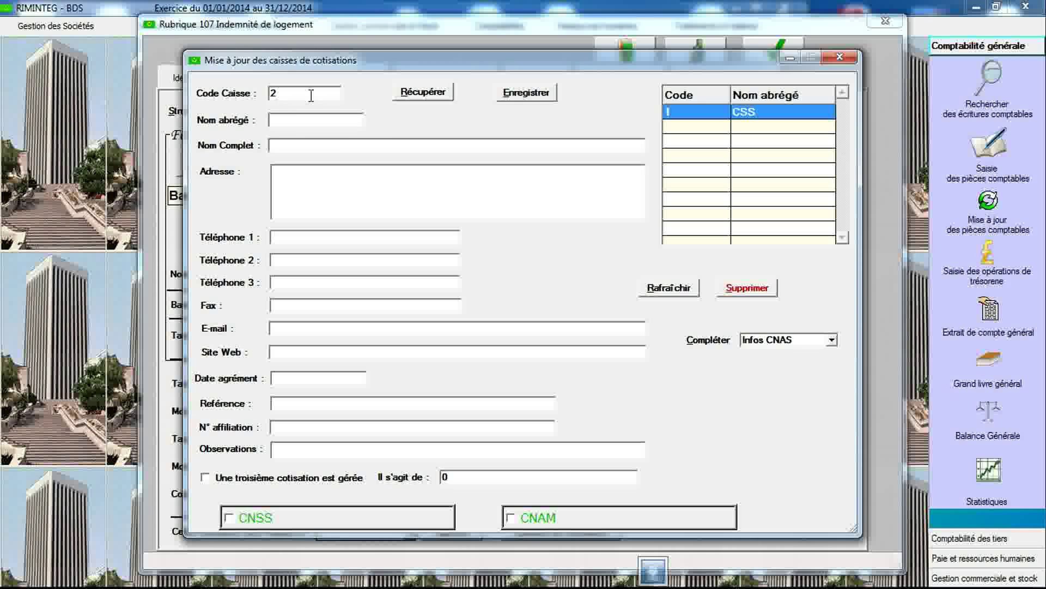
text(IPRES)
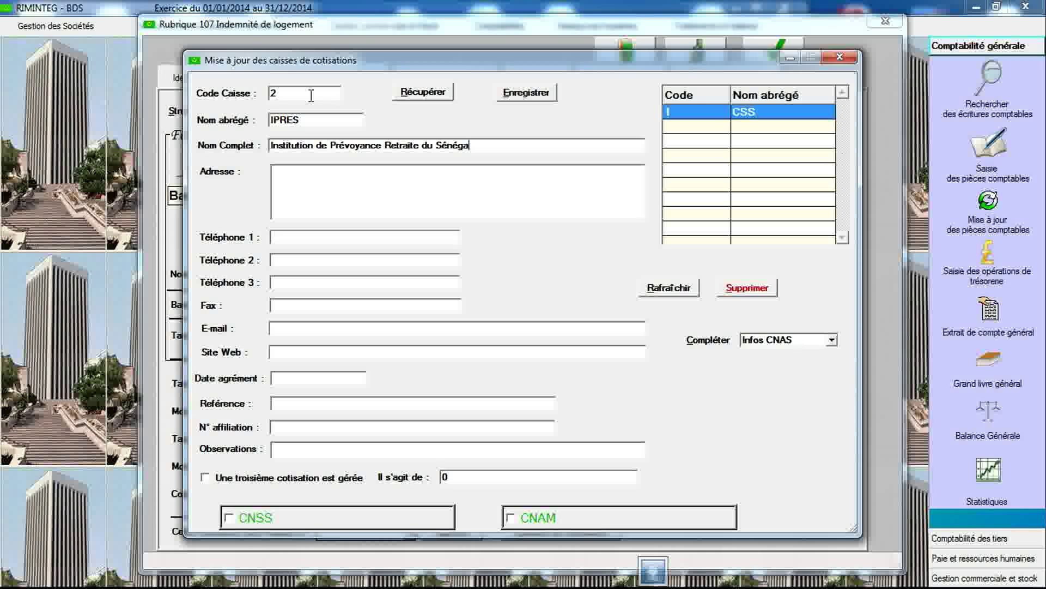
click(510, 101)
- Save contribution fund 3 with short name IPM and full name Institution de Prévoyance Maladie
click(295, 99)
key(Tab)
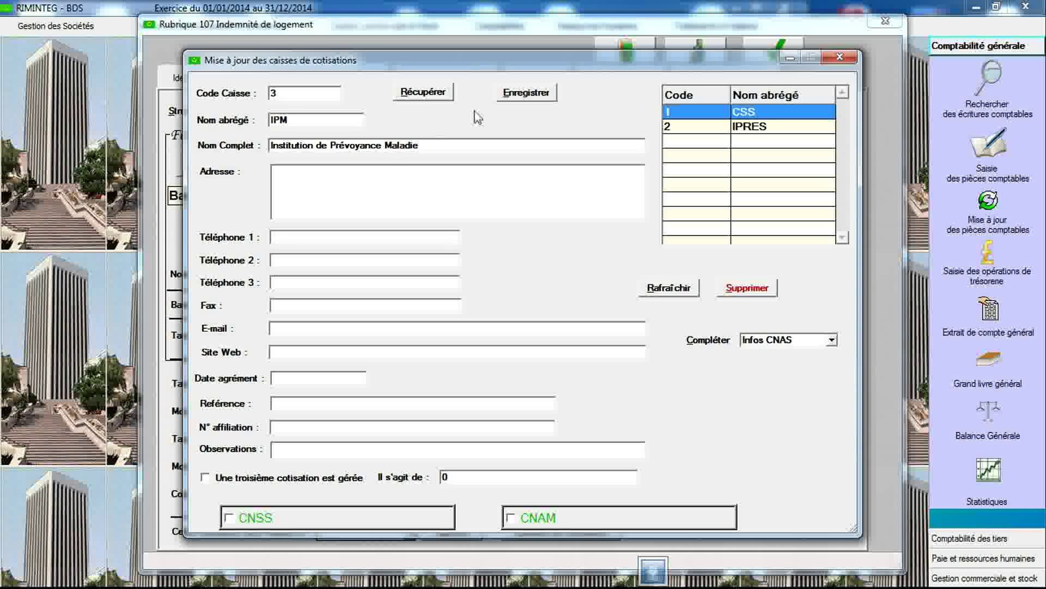
click(510, 98)
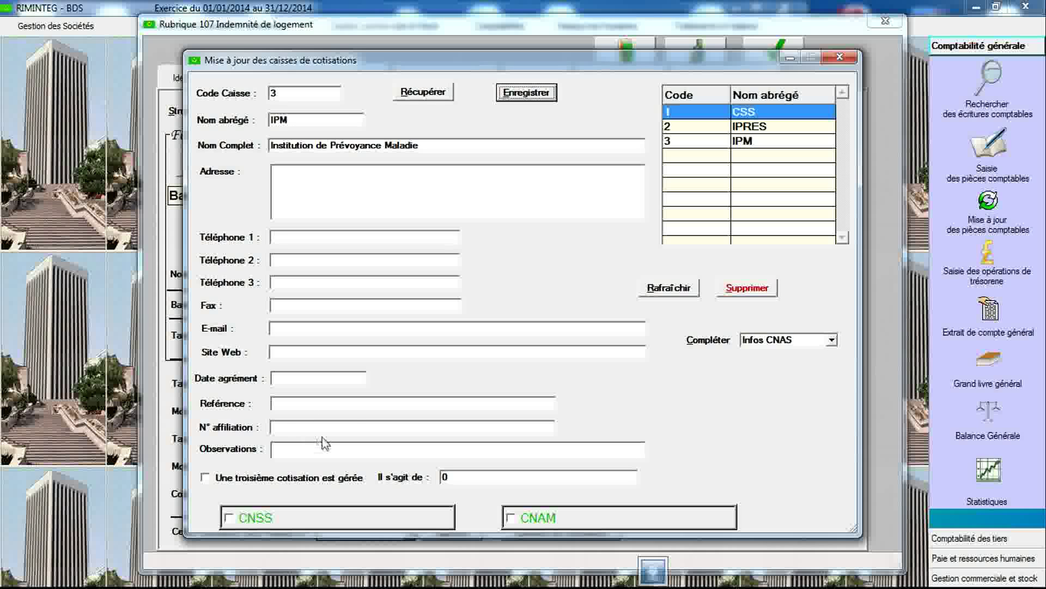
- Close the contribution funds window, make CSS the fund item 108's contribution is paid to, and save the item
click(840, 58)
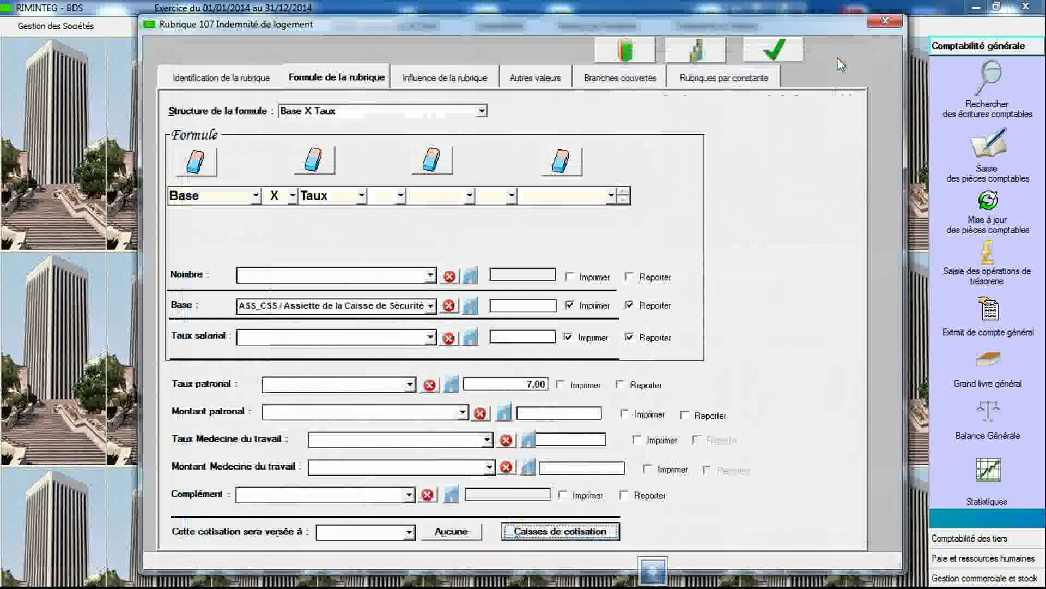
click(410, 531)
click(388, 548)
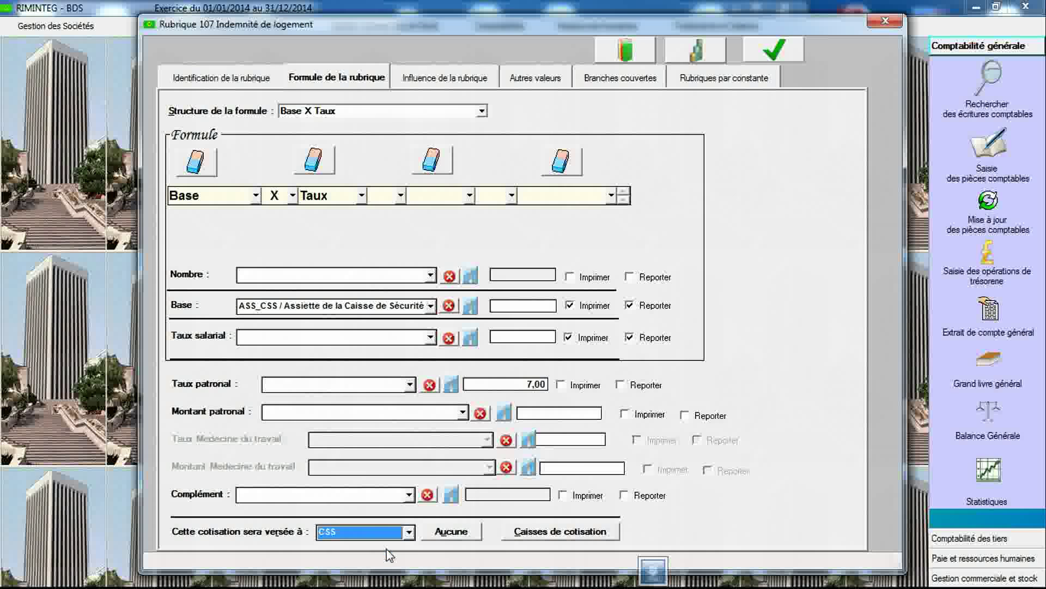
click(774, 49)
click(530, 322)
- Start payroll item 109 as a Cotisation for Accidents du travail, Maladies professionnelles (CSS), with ASS_CSS as its Assiette
click(262, 82)
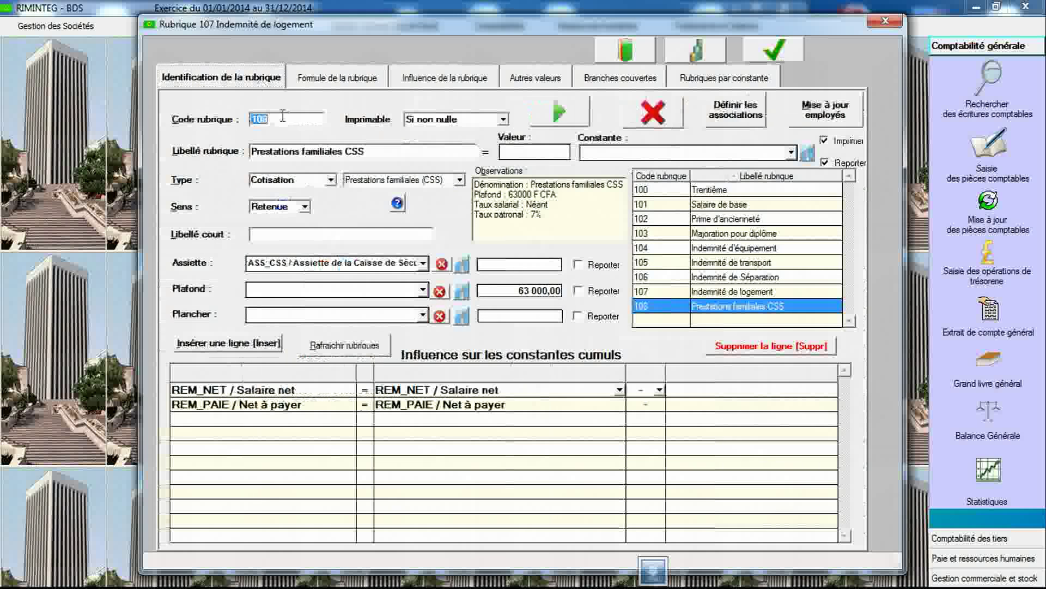
text(1)
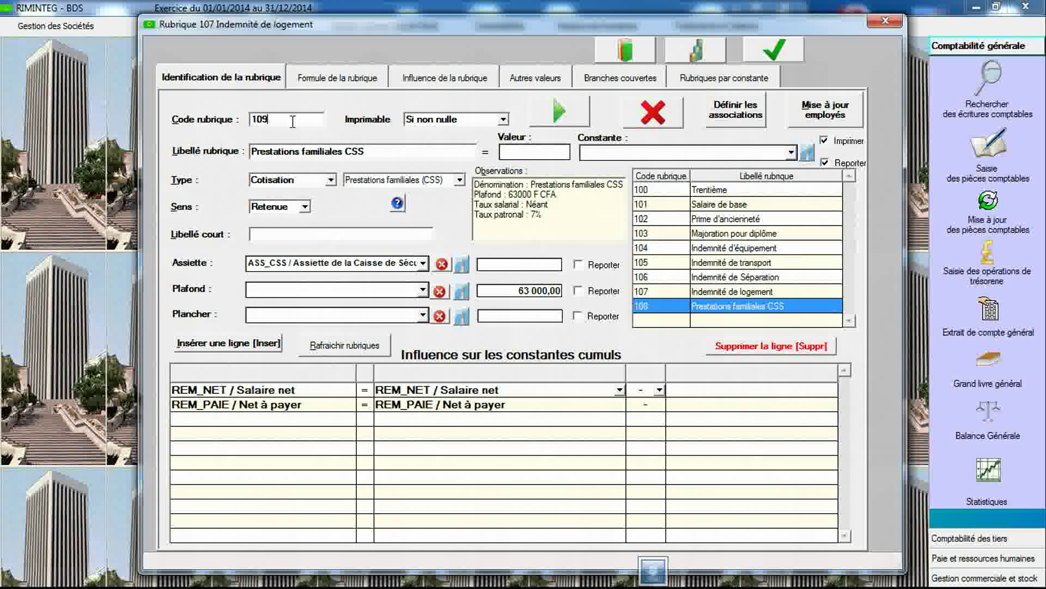
key(Tab)
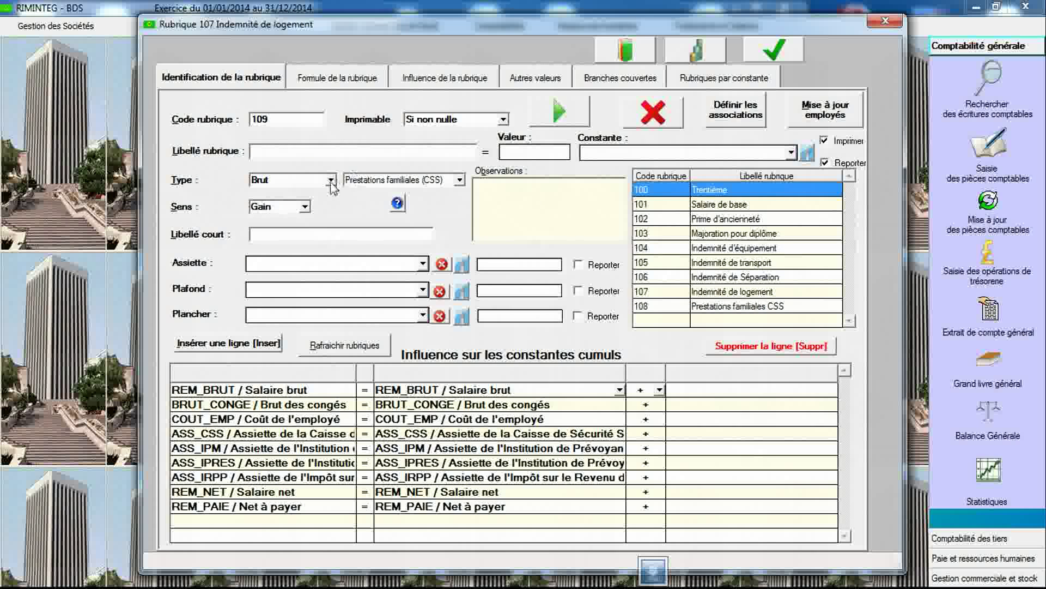
click(331, 180)
click(319, 207)
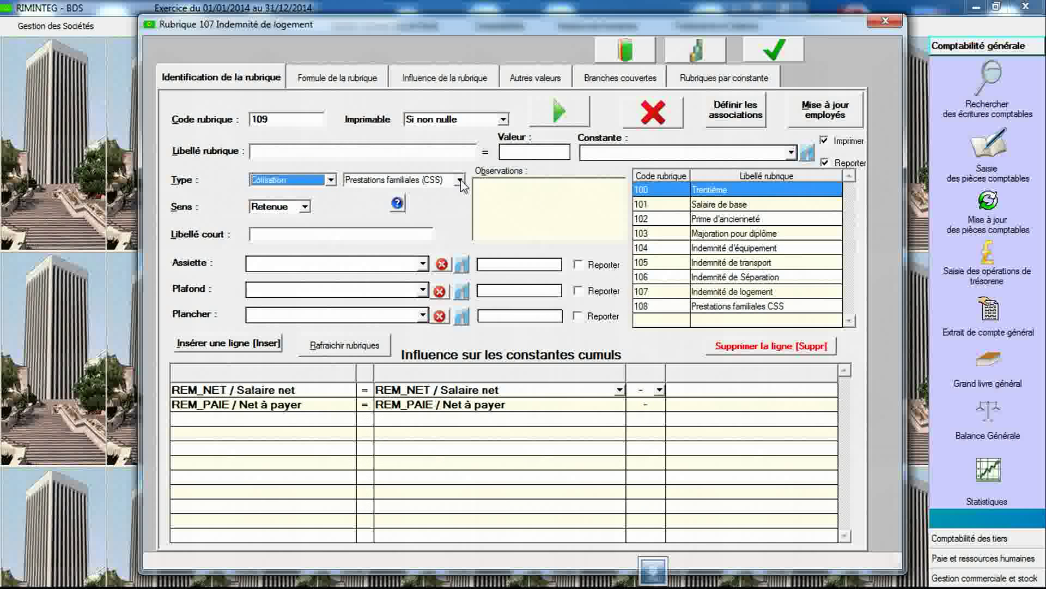
click(460, 180)
click(436, 187)
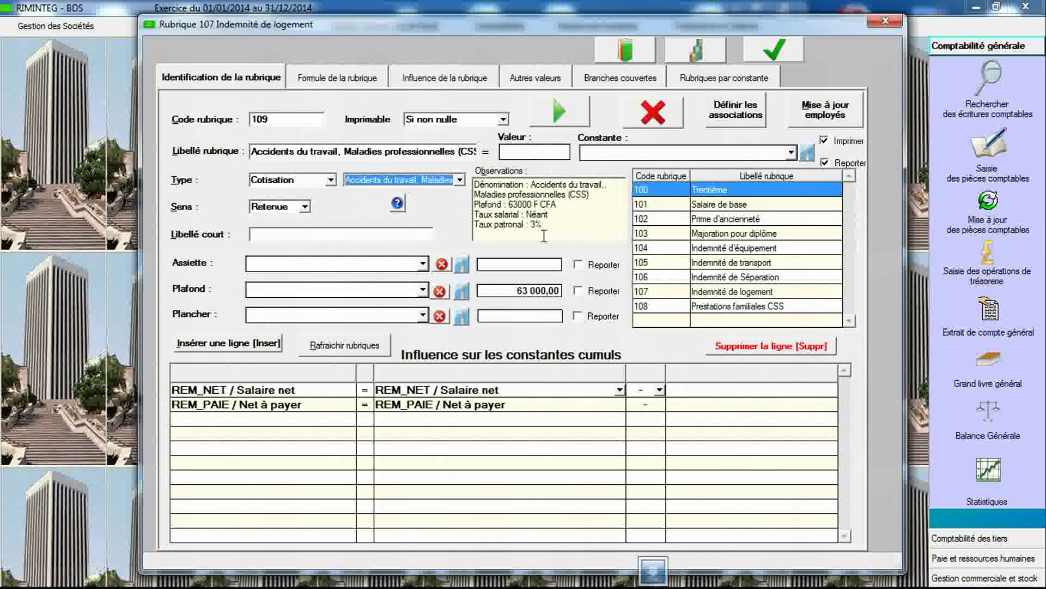
click(423, 264)
click(403, 303)
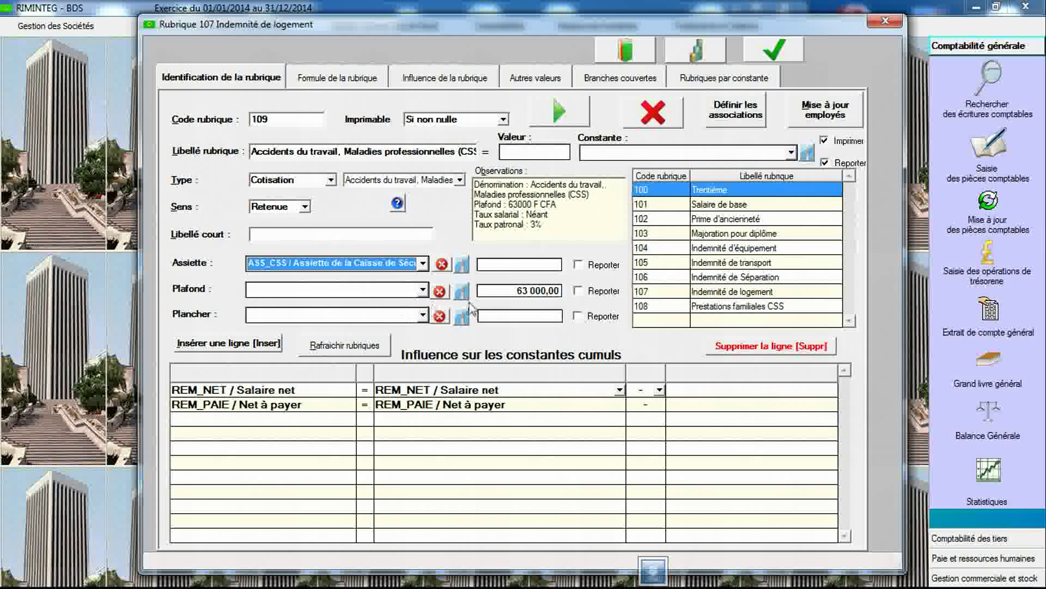
- Give item 109 the formula structure Base X Taux, with ASS_CSS as the Base
click(357, 78)
click(363, 112)
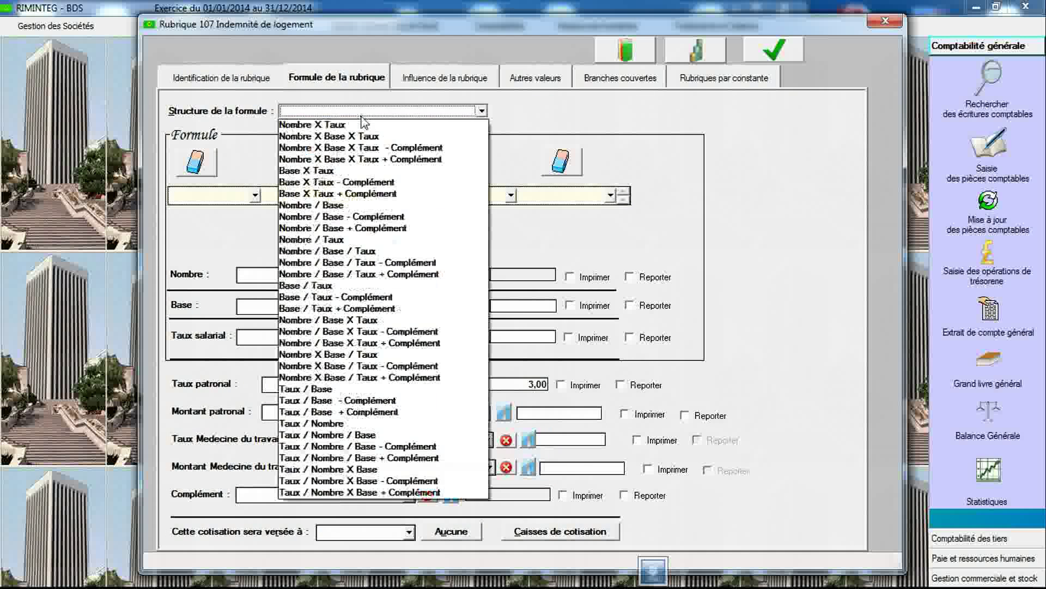
click(362, 170)
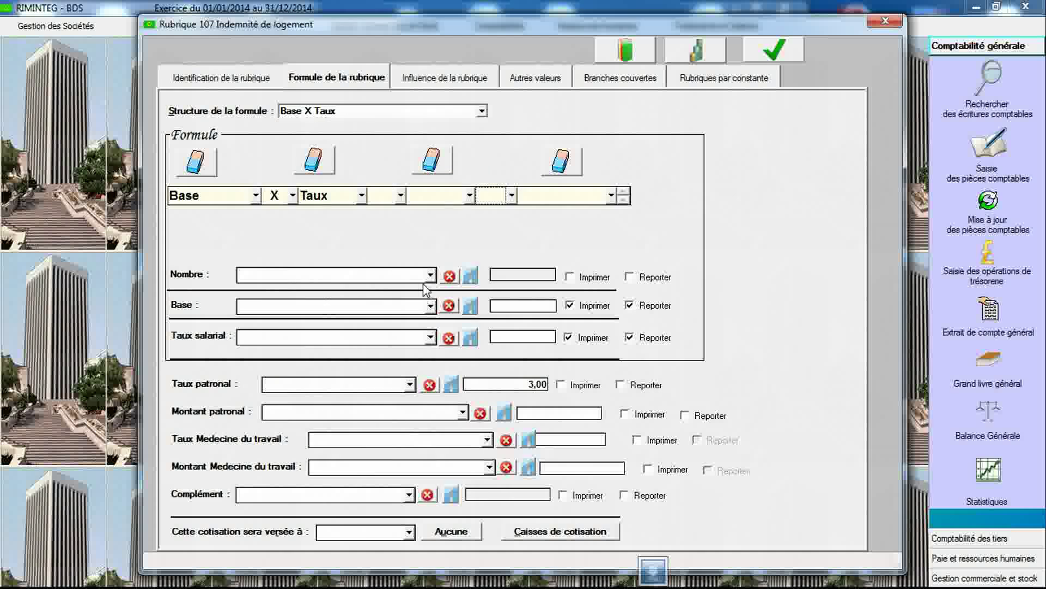
click(431, 307)
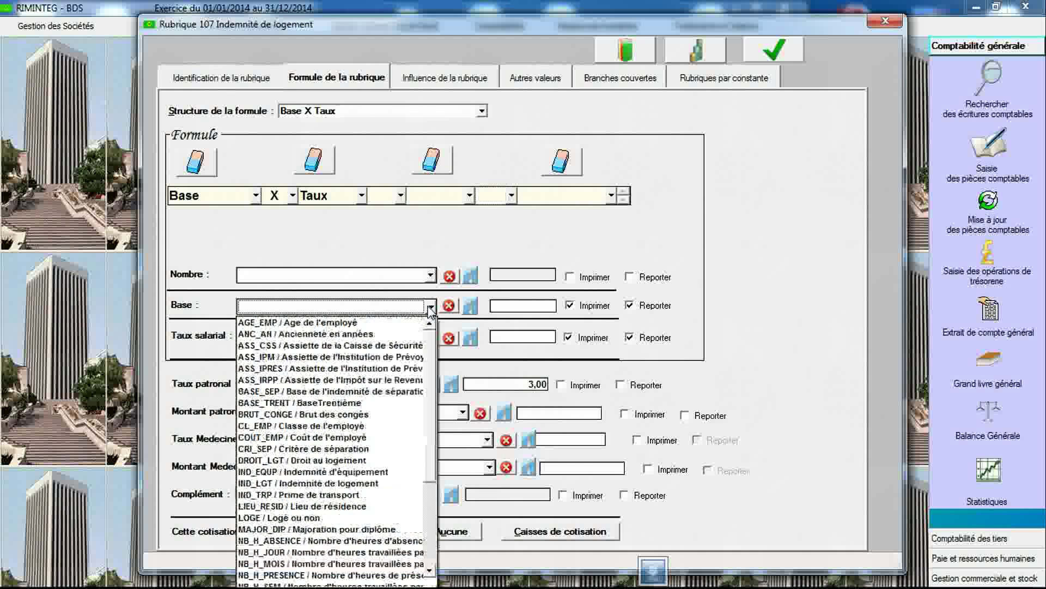
click(402, 345)
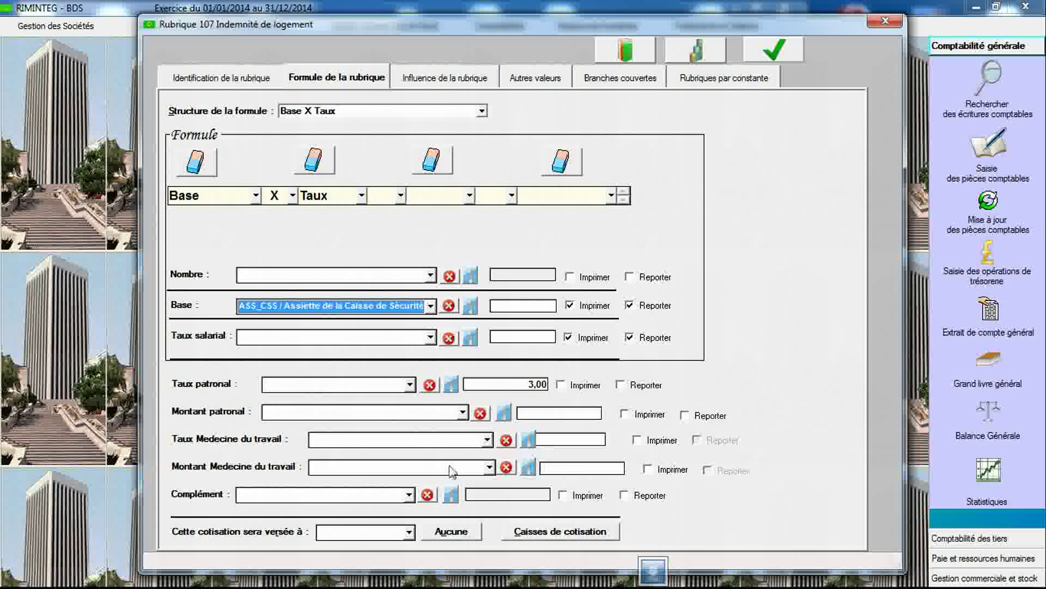
- Make CSS the fund item 109's contribution is paid to, and save the item
click(410, 535)
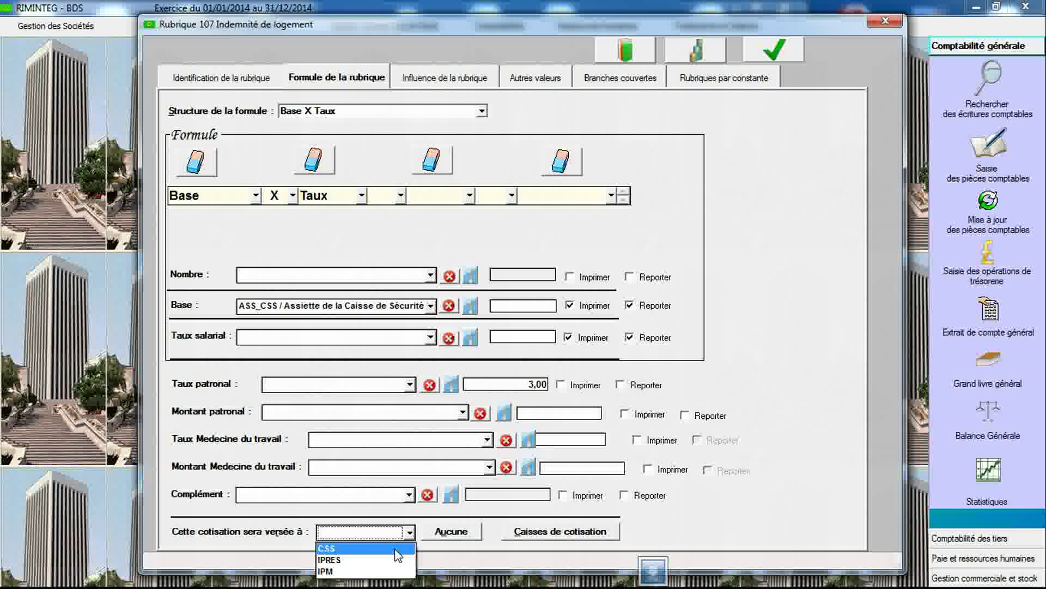
click(394, 547)
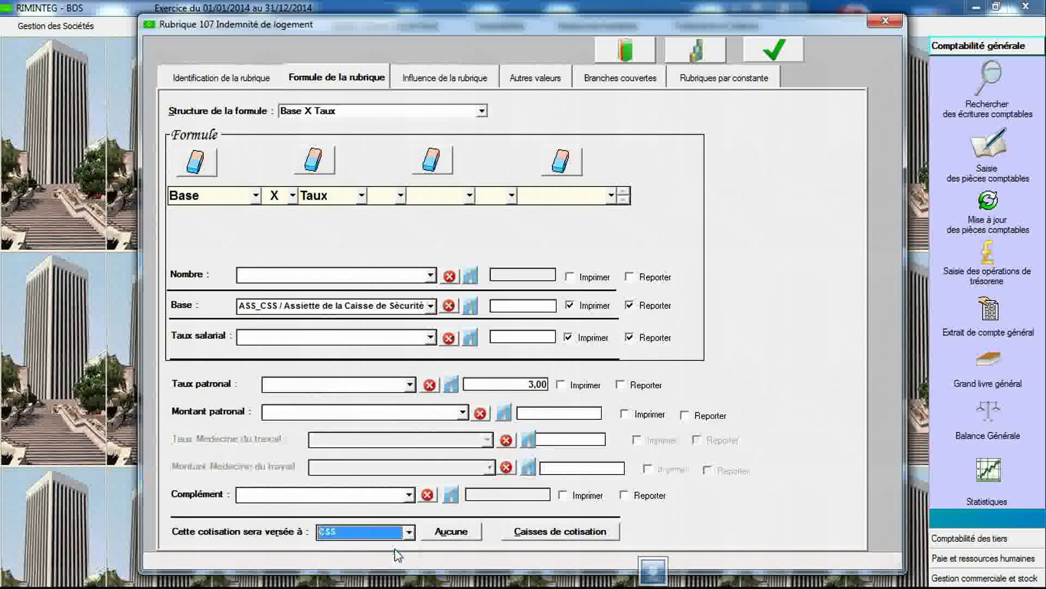
click(774, 50)
click(529, 322)
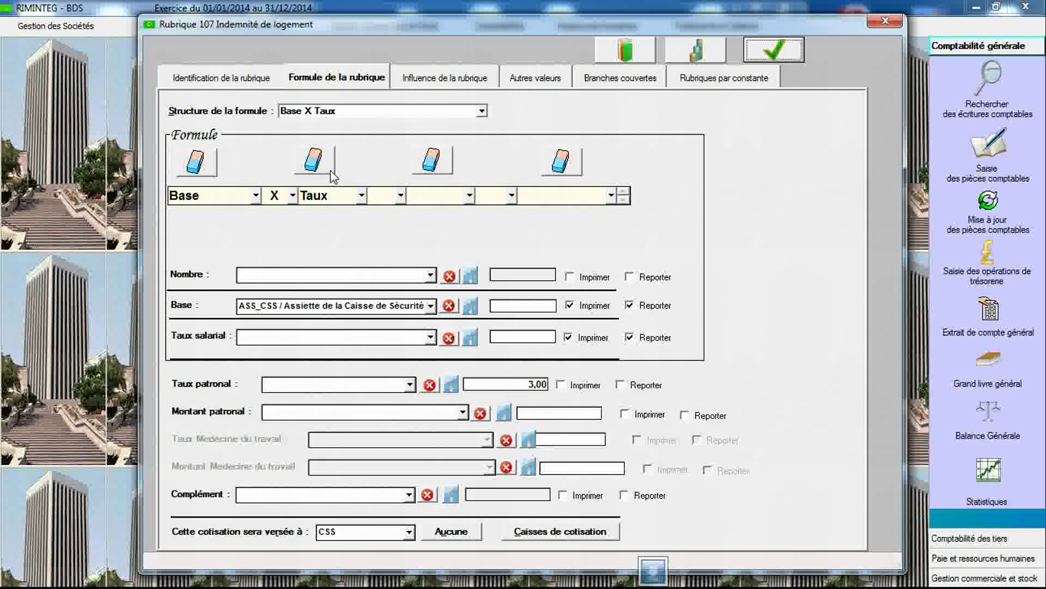
- Start payroll item 110 as a Cotisation for Retraite (IPRES)
click(267, 79)
click(290, 115)
text(110)
key(Tab)
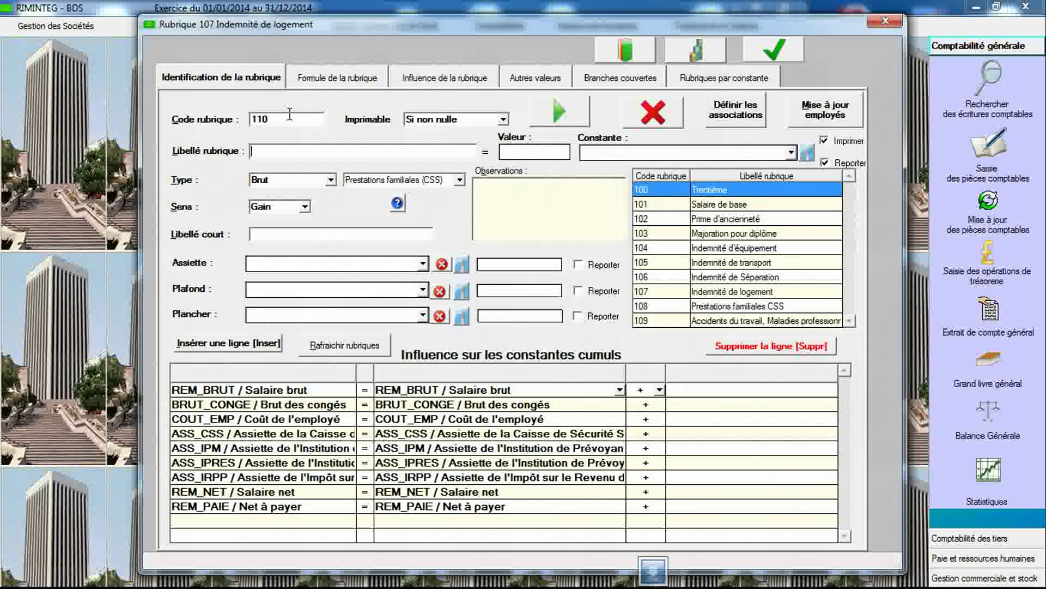
click(330, 180)
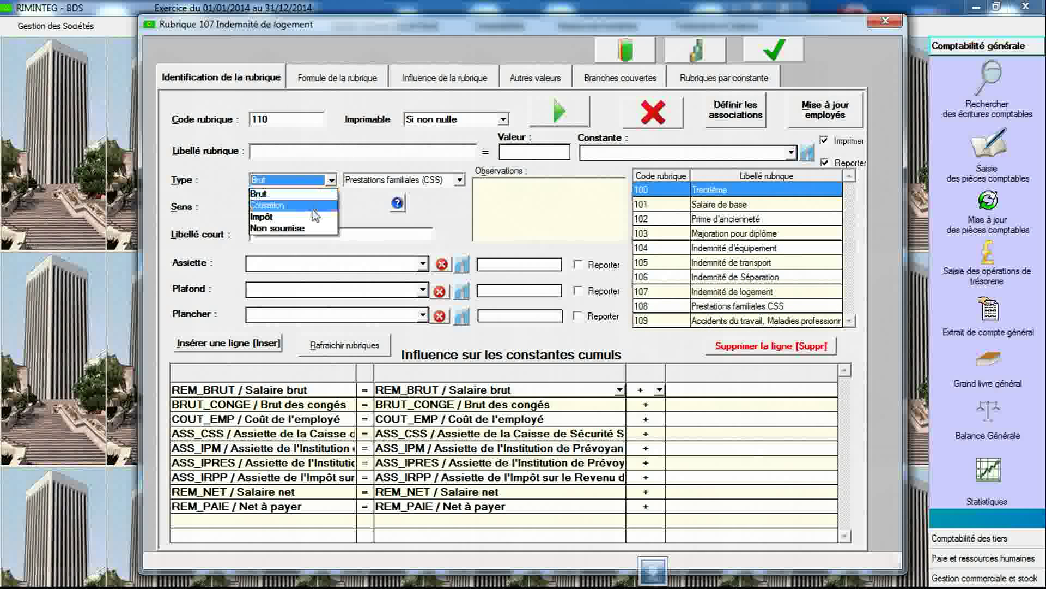
click(273, 198)
click(459, 181)
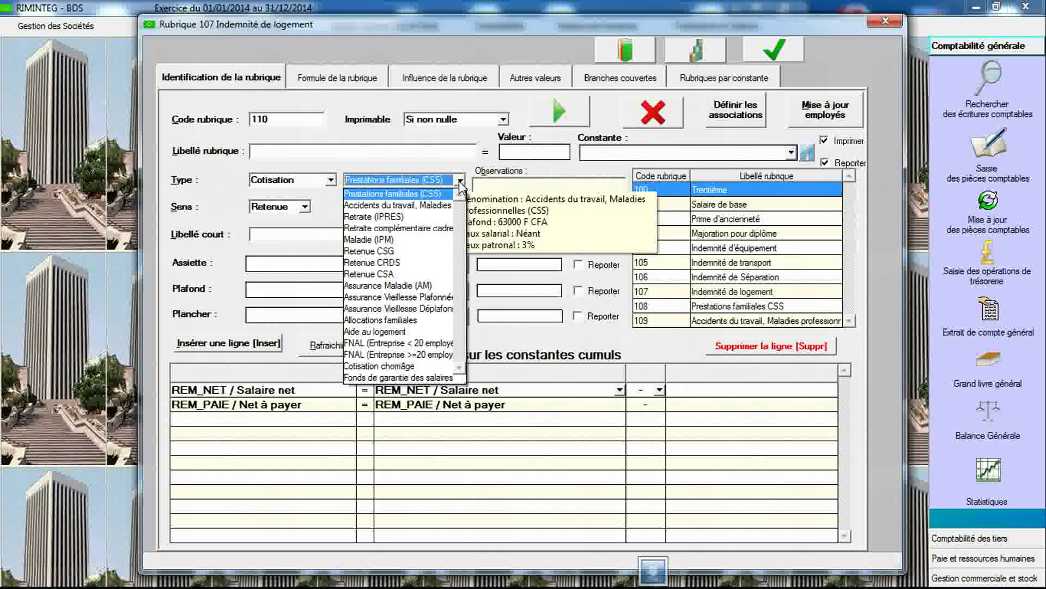
click(443, 221)
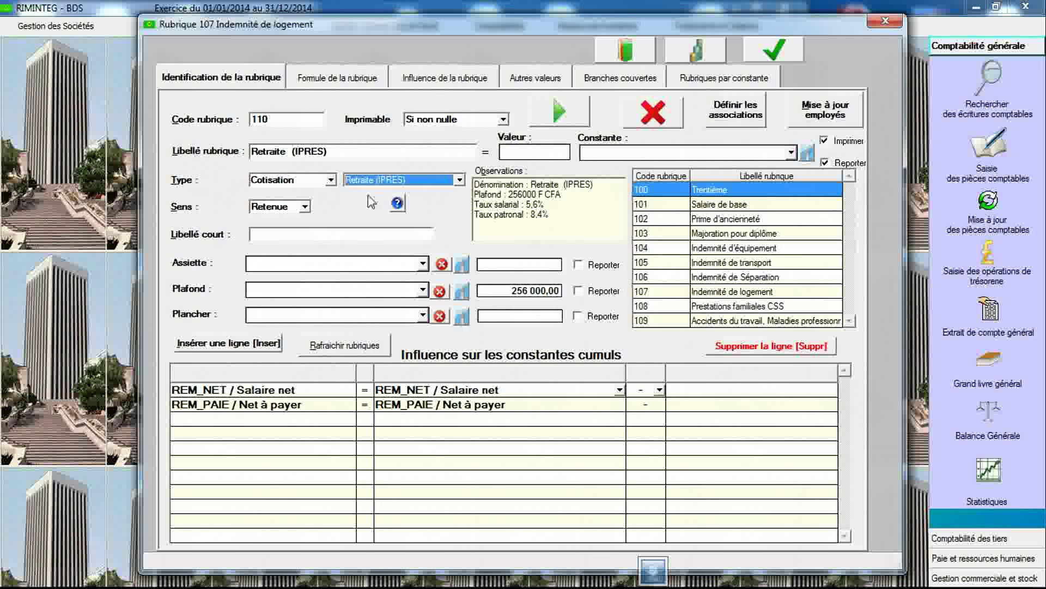
- Relabel item 110 as Prévoyance Retraite (IPRES) and set its Assiette to ASS_IPRES
click(253, 152)
click(252, 151)
text(Prév)
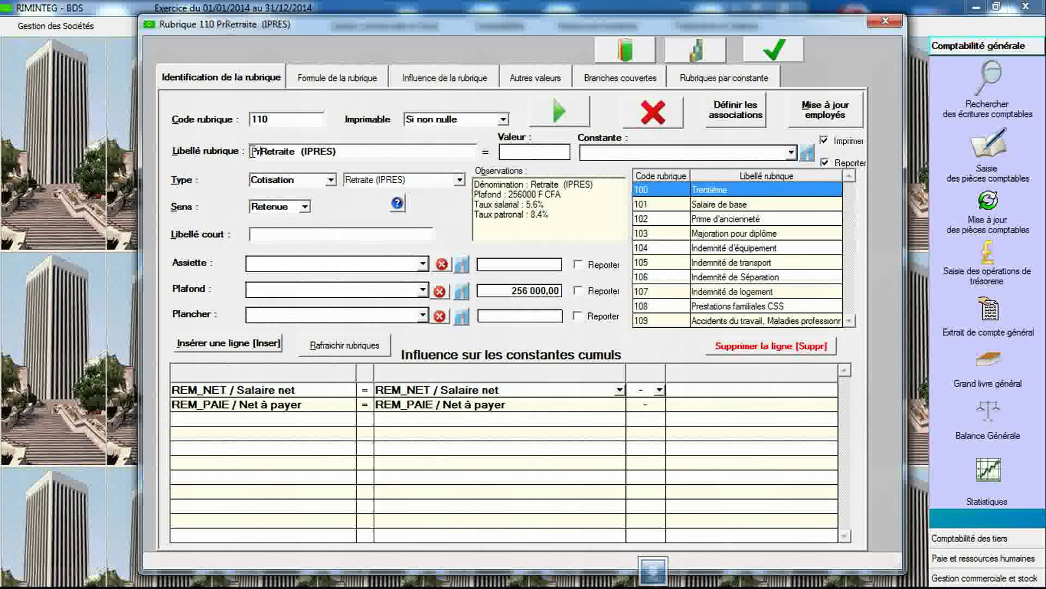
text(oyance)
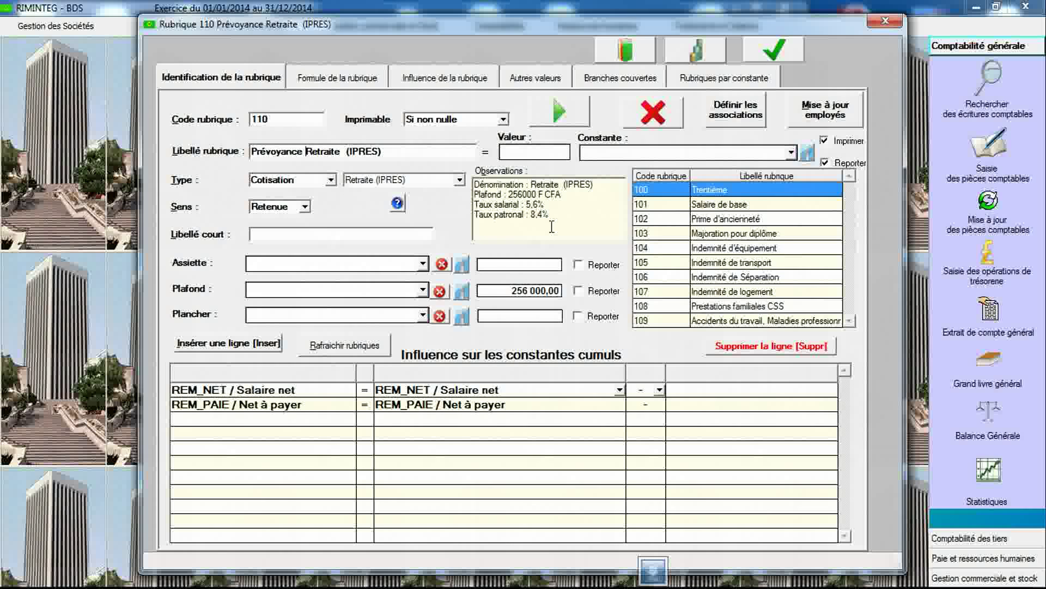
click(423, 264)
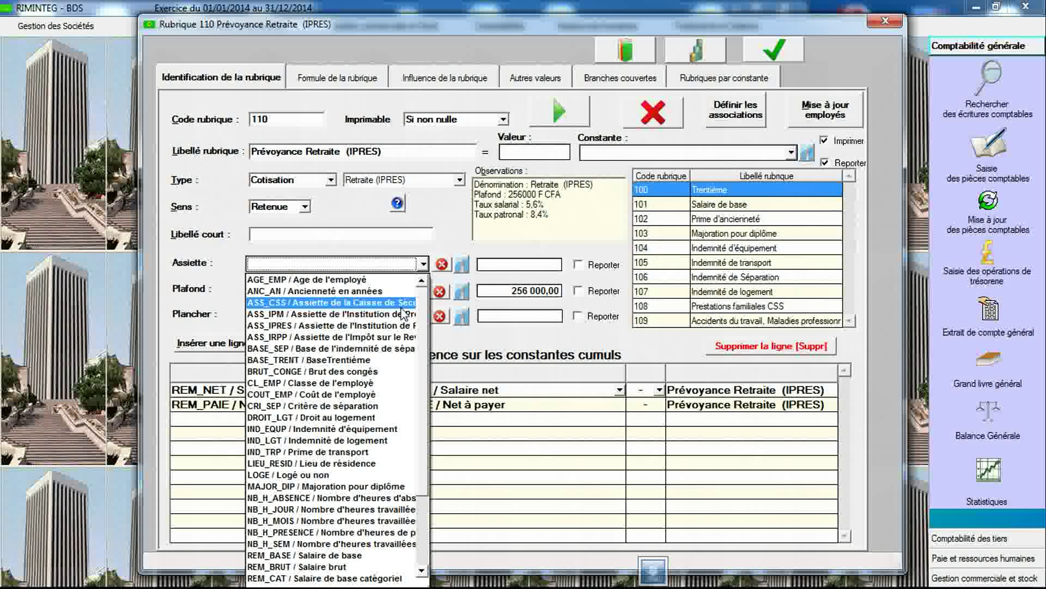
click(403, 325)
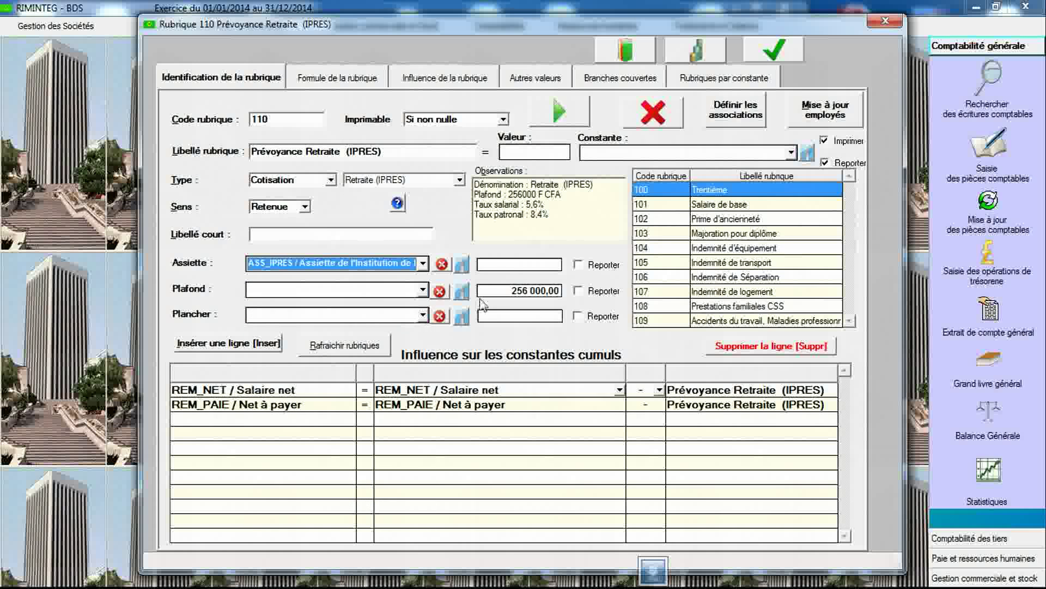
- Give item 110 the formula structure Base X Taux, with ASS_IPRES as the Base
click(349, 83)
click(347, 111)
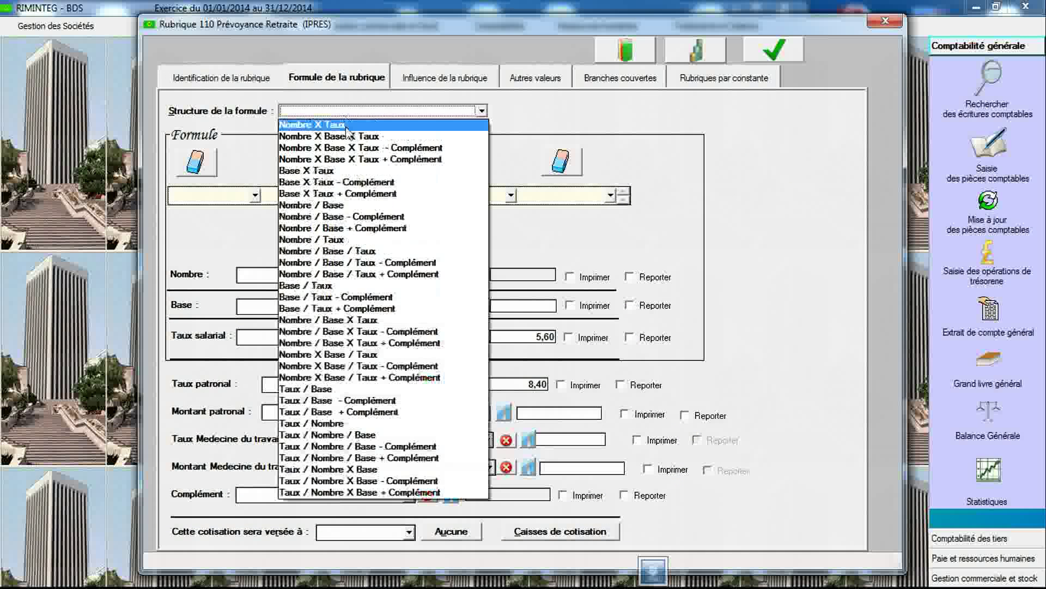
click(347, 171)
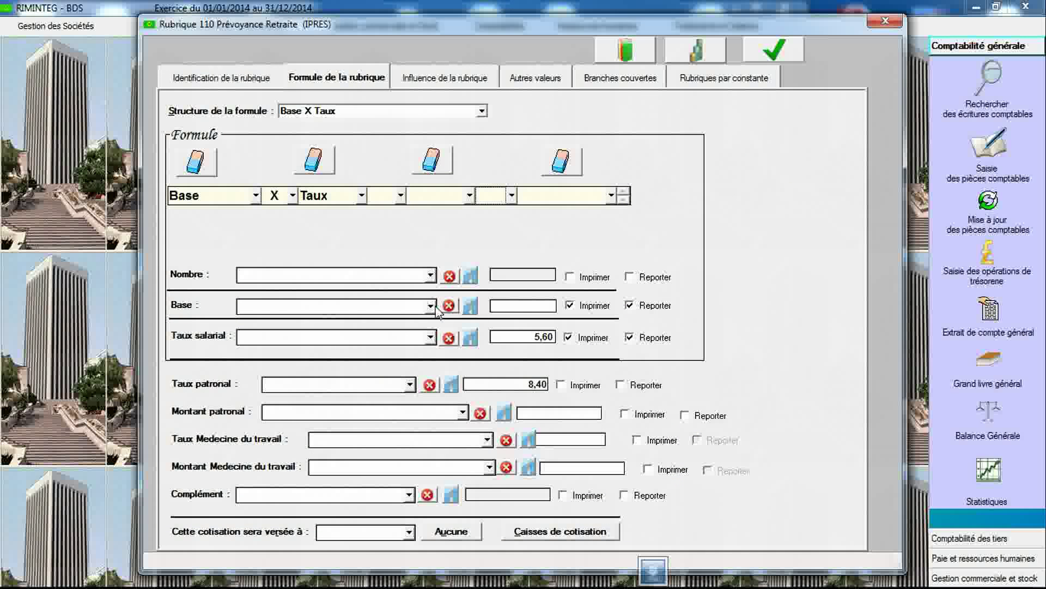
click(432, 307)
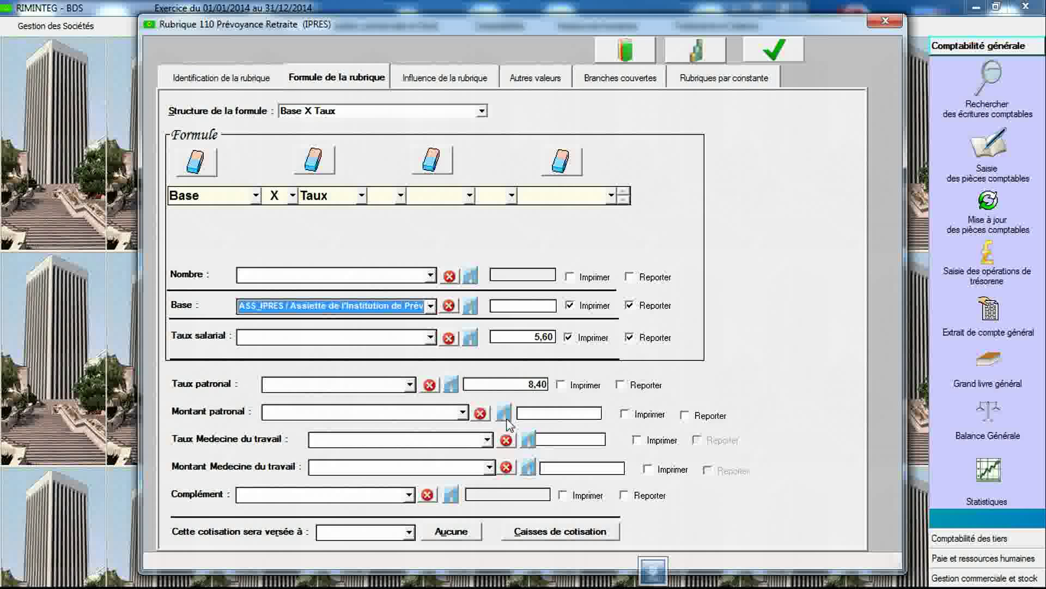
- Make IPRES the fund item 110's contribution is paid to, and save the item
click(409, 535)
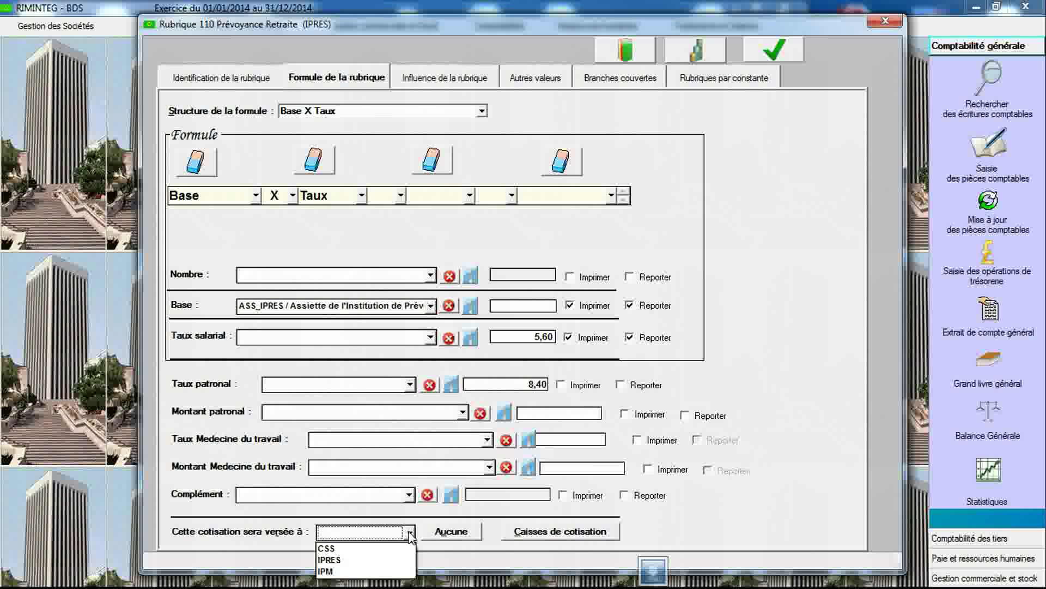
click(397, 561)
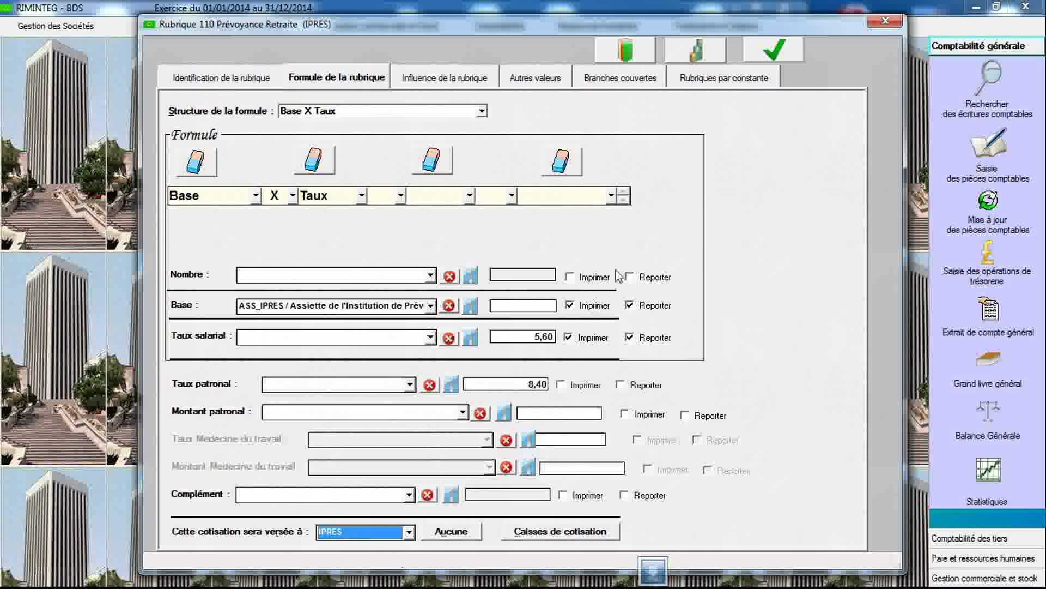
click(783, 58)
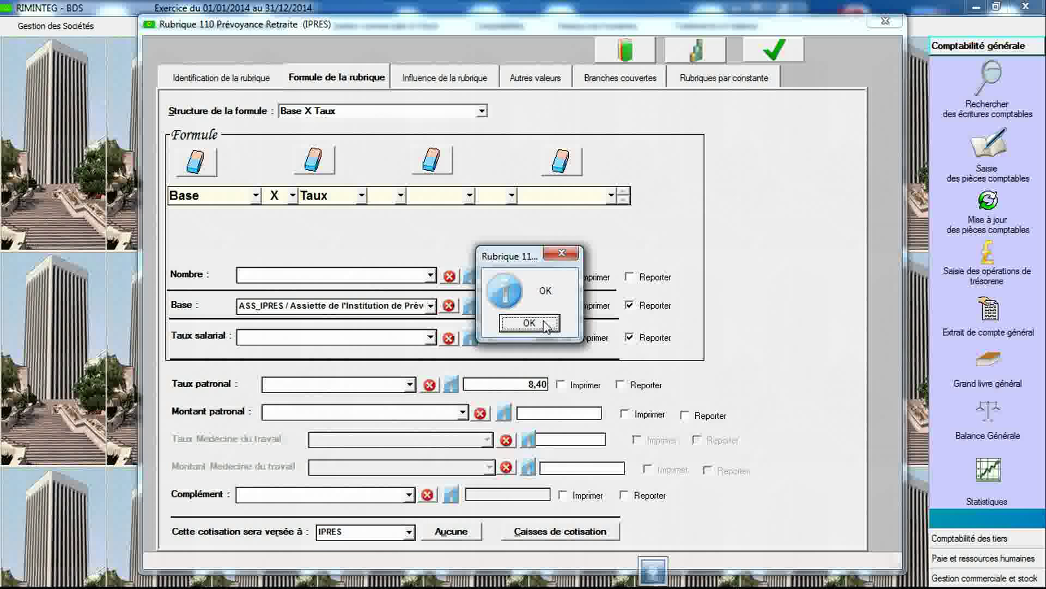
click(545, 323)
- Start payroll item 111 as a Cotisation for Retraite complémentaire cadres (IPRES), with ASS_IPRES as its Assiette
click(263, 82)
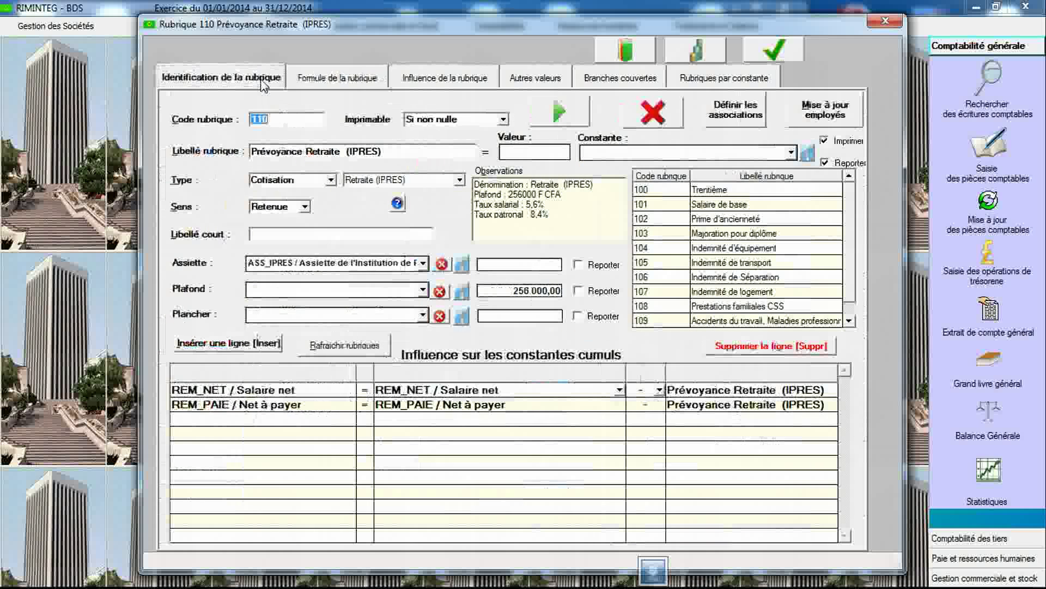
text(11)
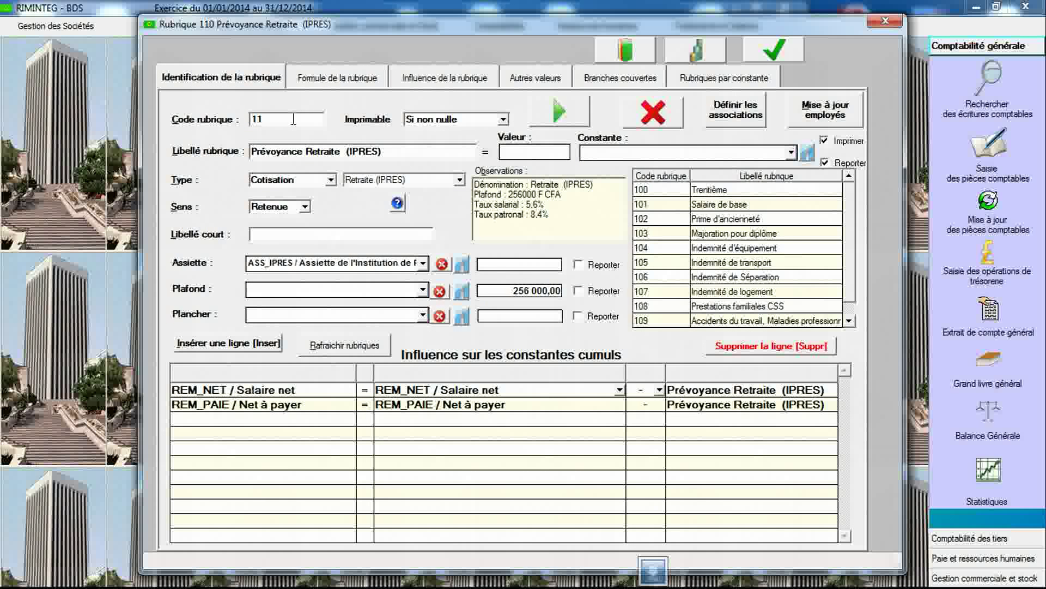
text(1)
key(Tab)
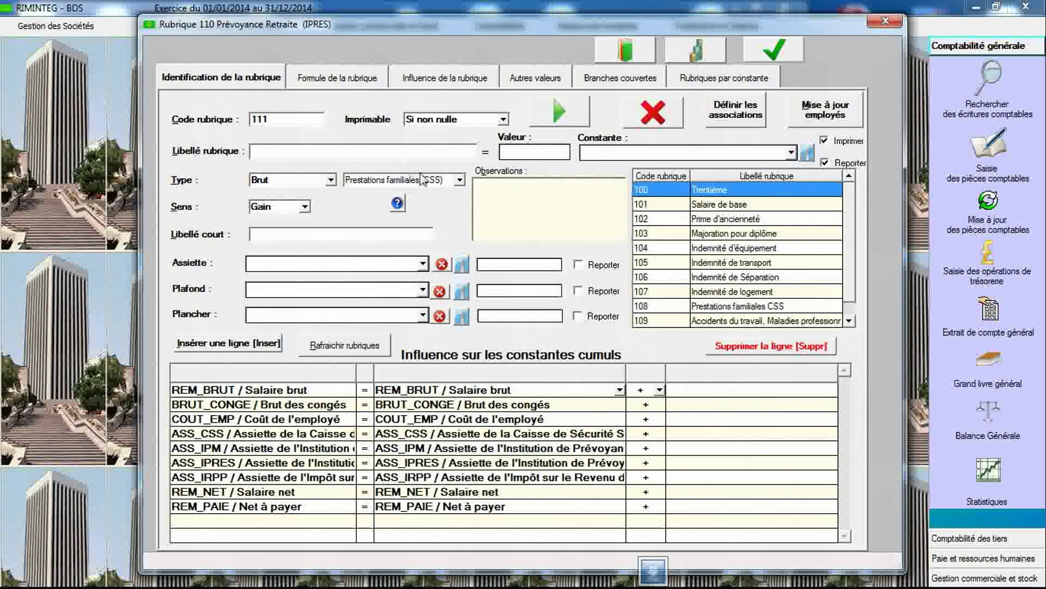
click(427, 182)
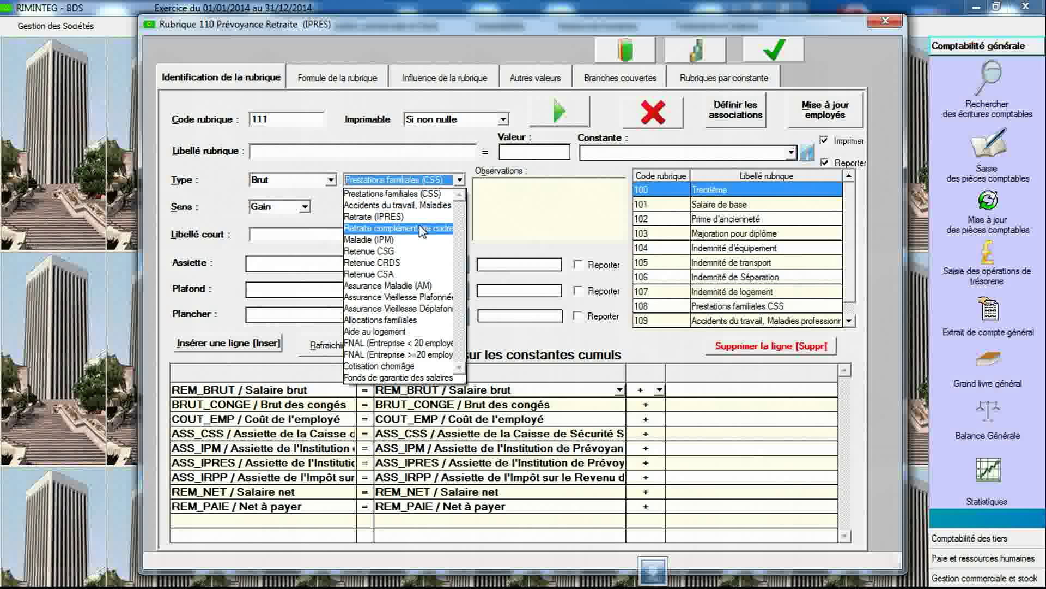
click(422, 231)
click(330, 180)
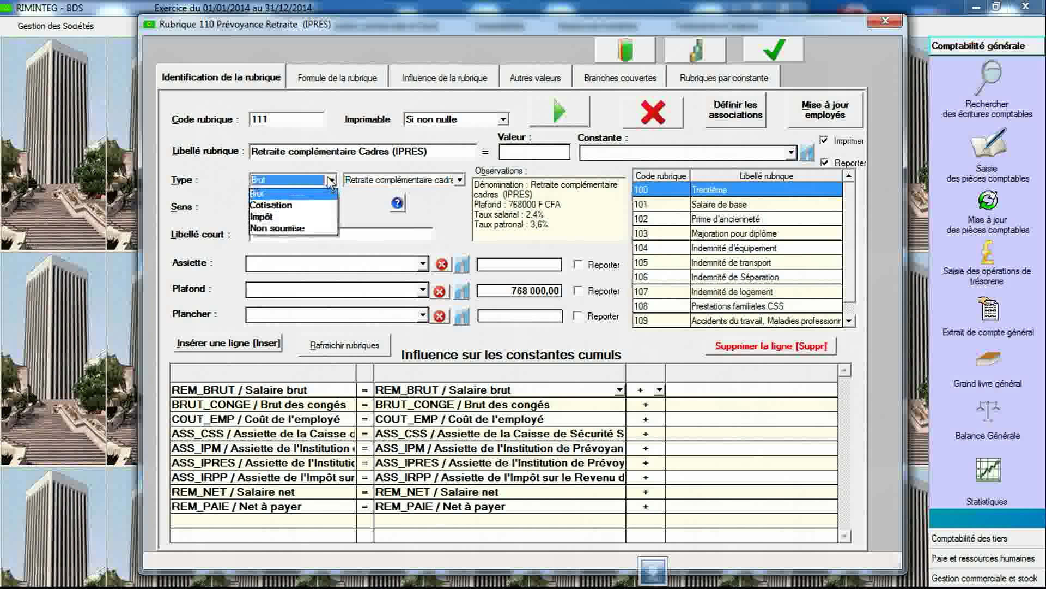
click(319, 206)
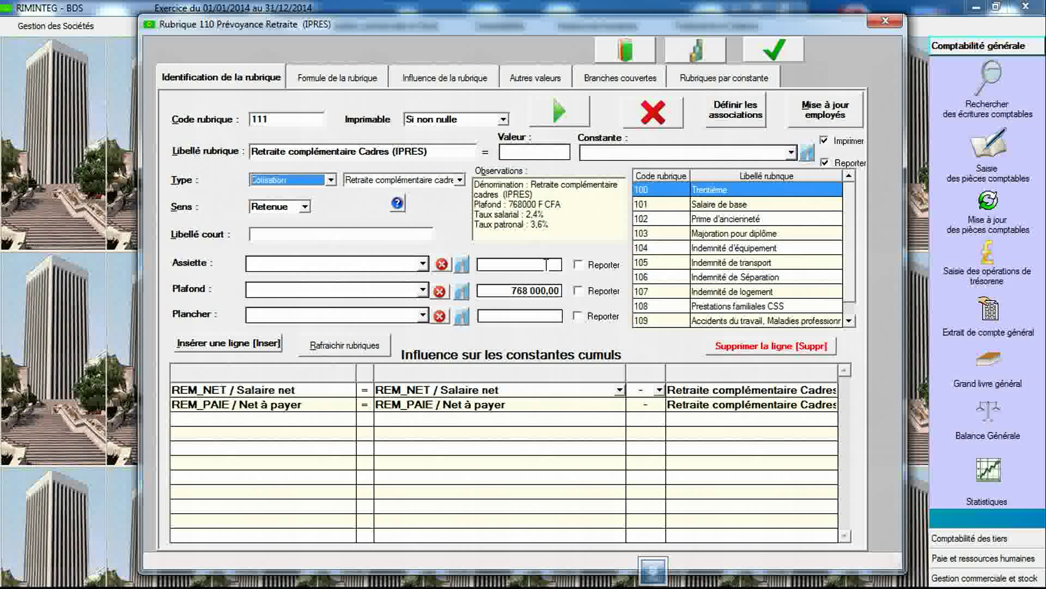
click(423, 264)
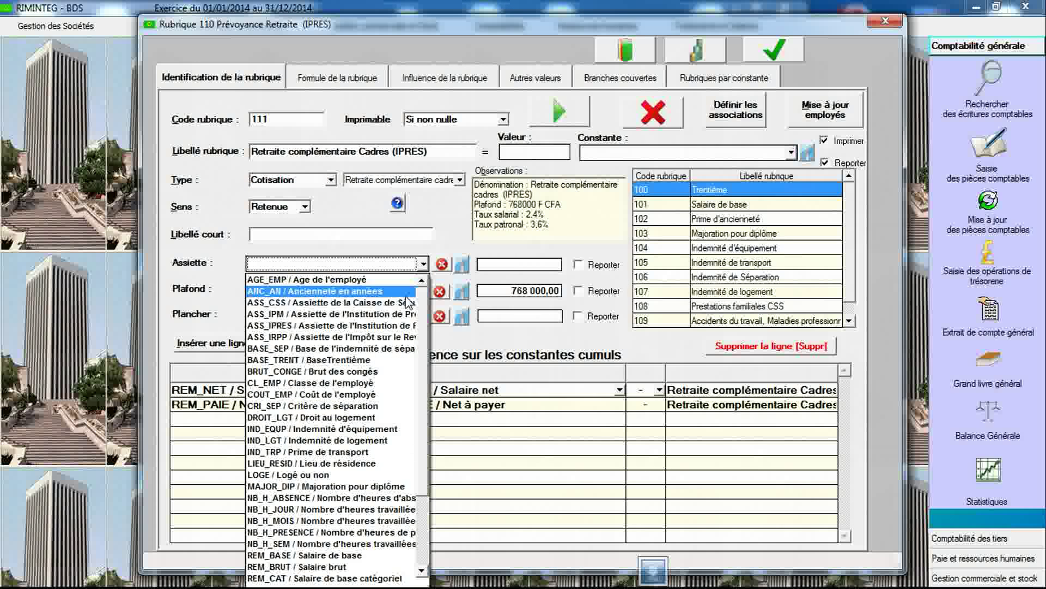
click(395, 326)
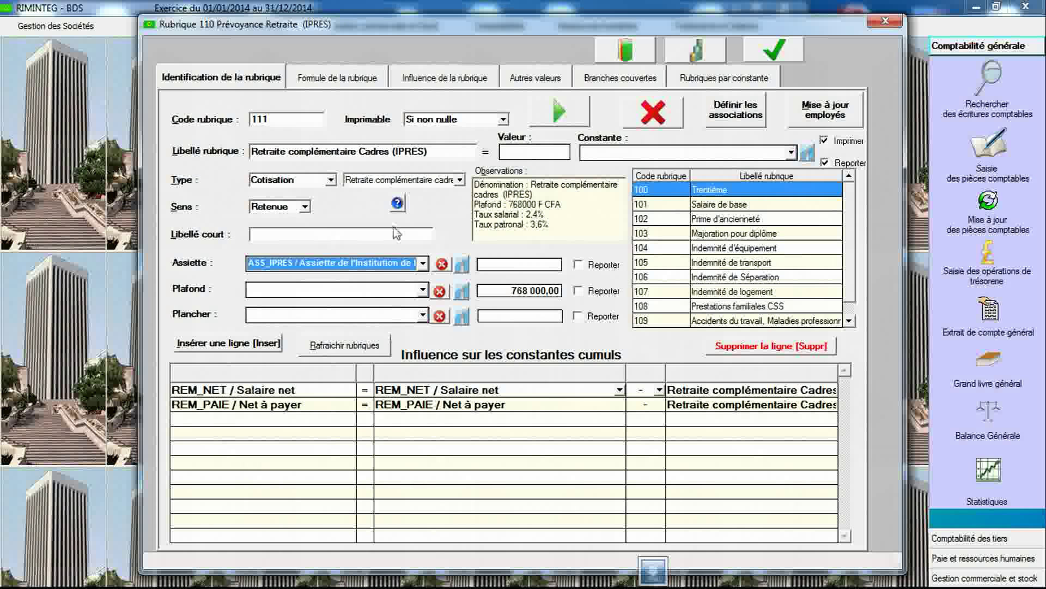
- Give item 111 the formula structure Base X Taux, with ASS_IPRES as the Base
click(350, 82)
click(345, 113)
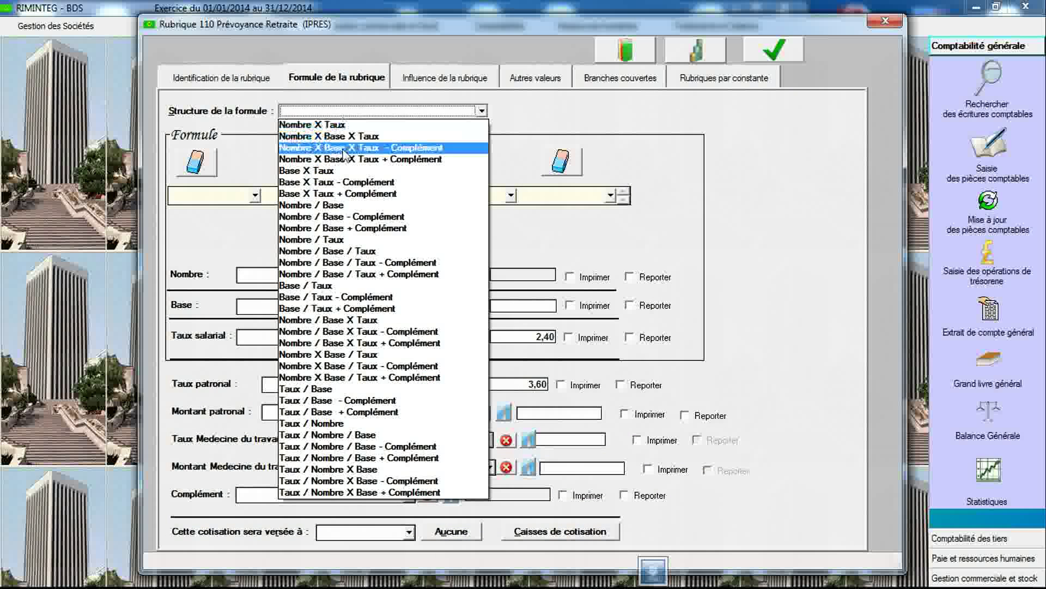
click(344, 172)
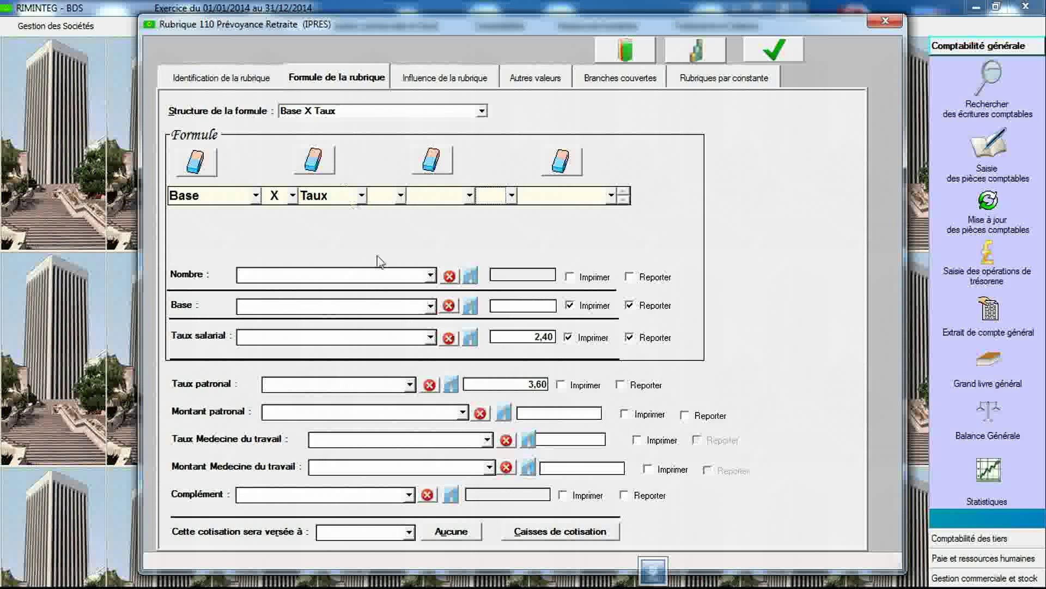
click(431, 306)
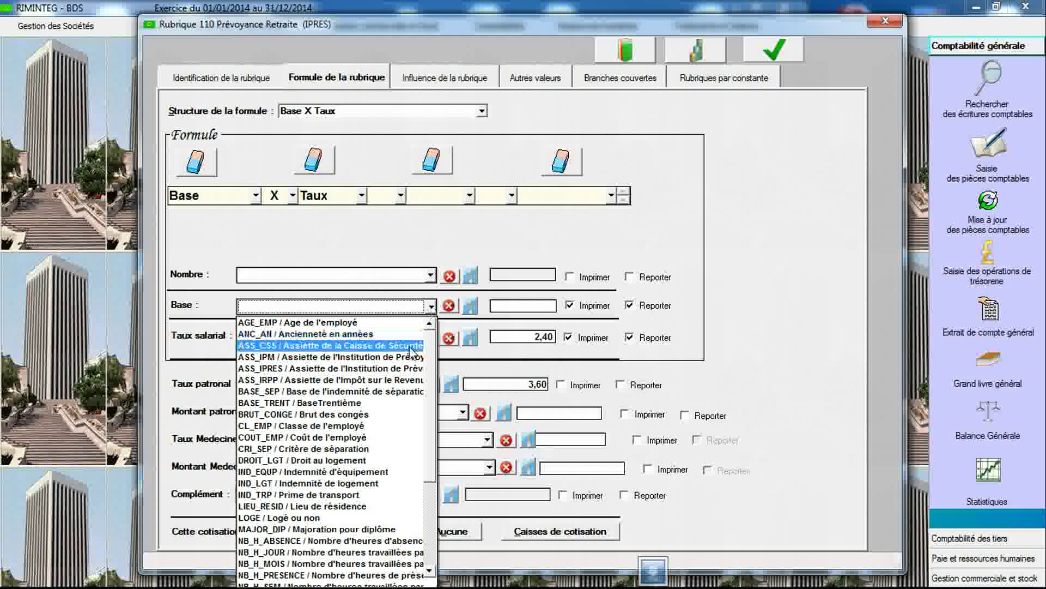
click(400, 369)
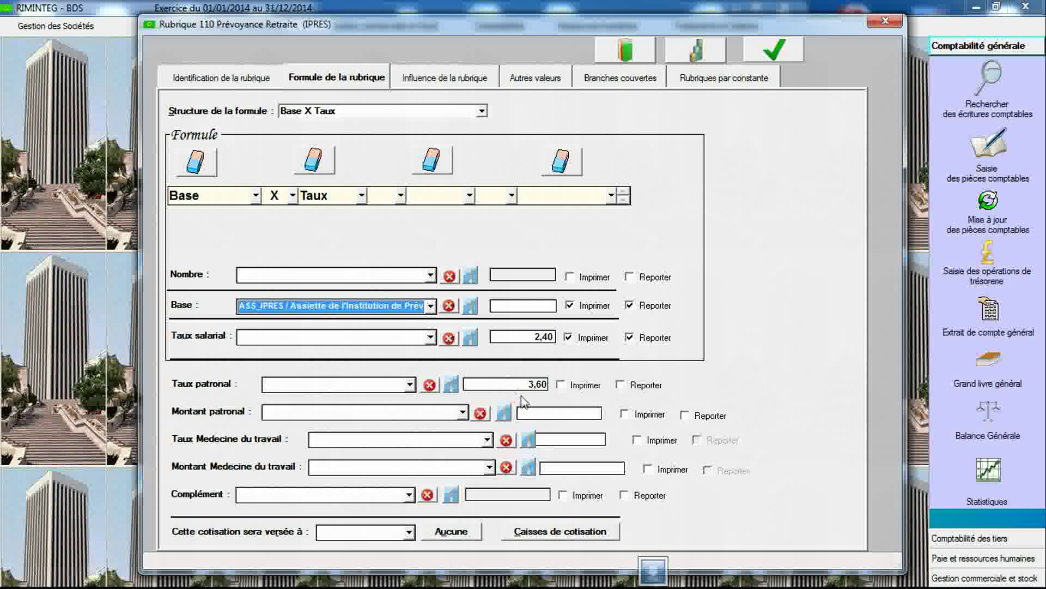
- Make IPRES the fund item 111's contribution is paid to, and save the item
click(410, 532)
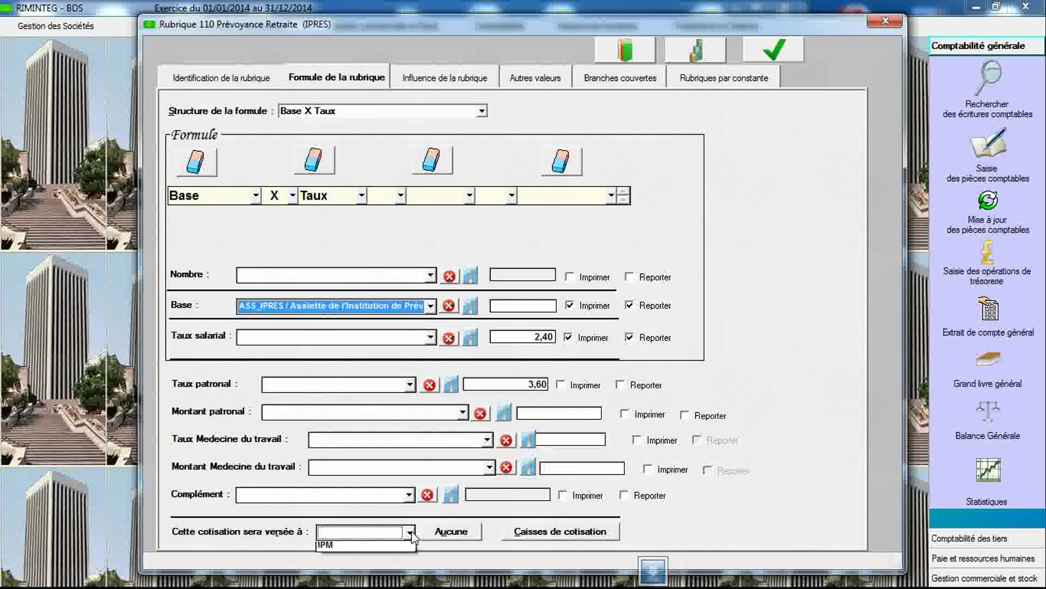
click(395, 559)
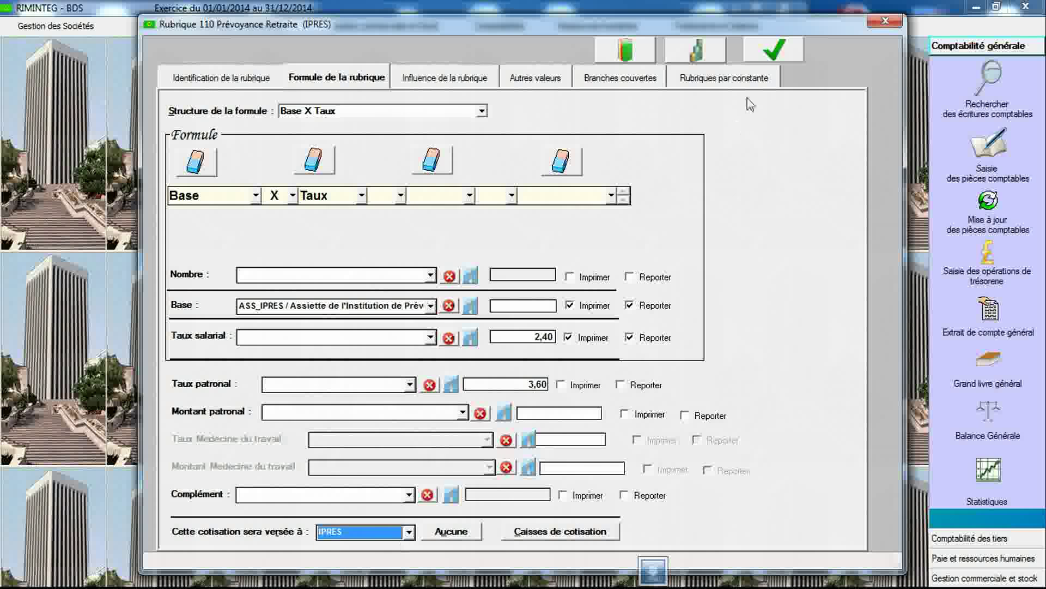
click(774, 52)
click(513, 321)
- Start payroll item 112 with the label Prévoyance Maladie IPM
click(265, 81)
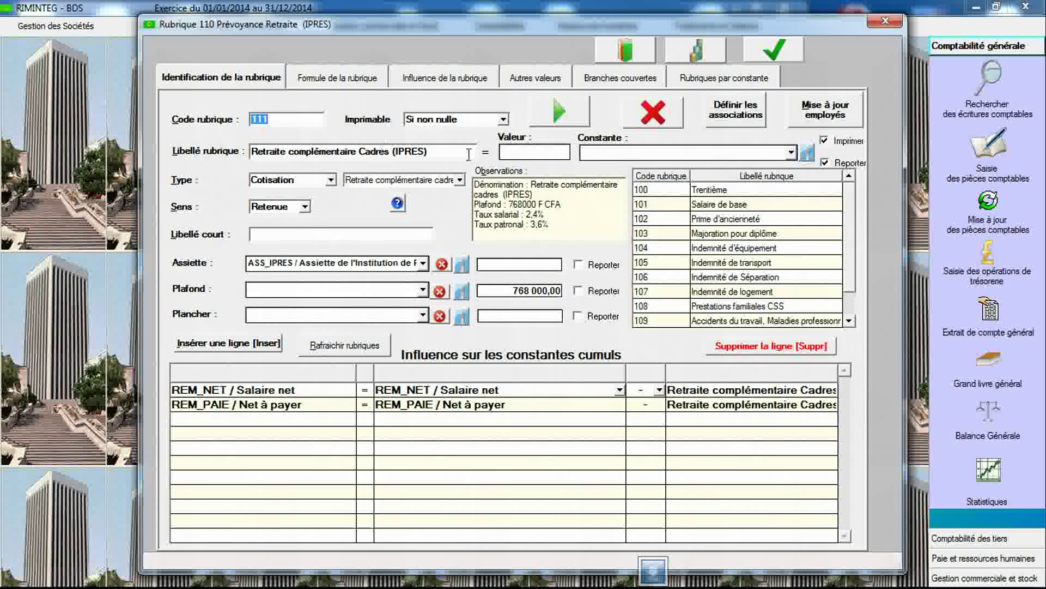
click(460, 181)
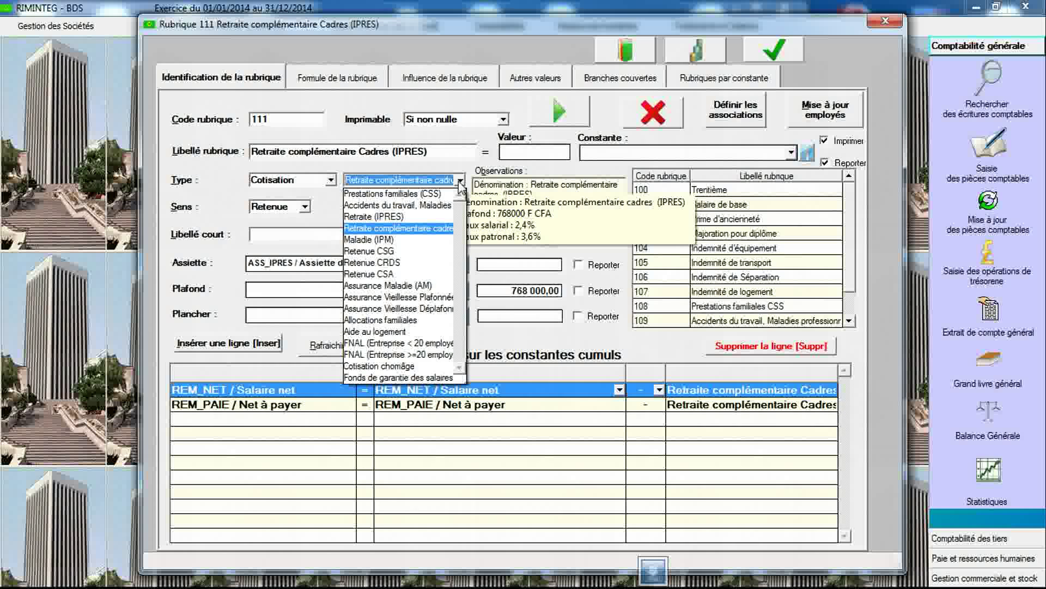
click(460, 181)
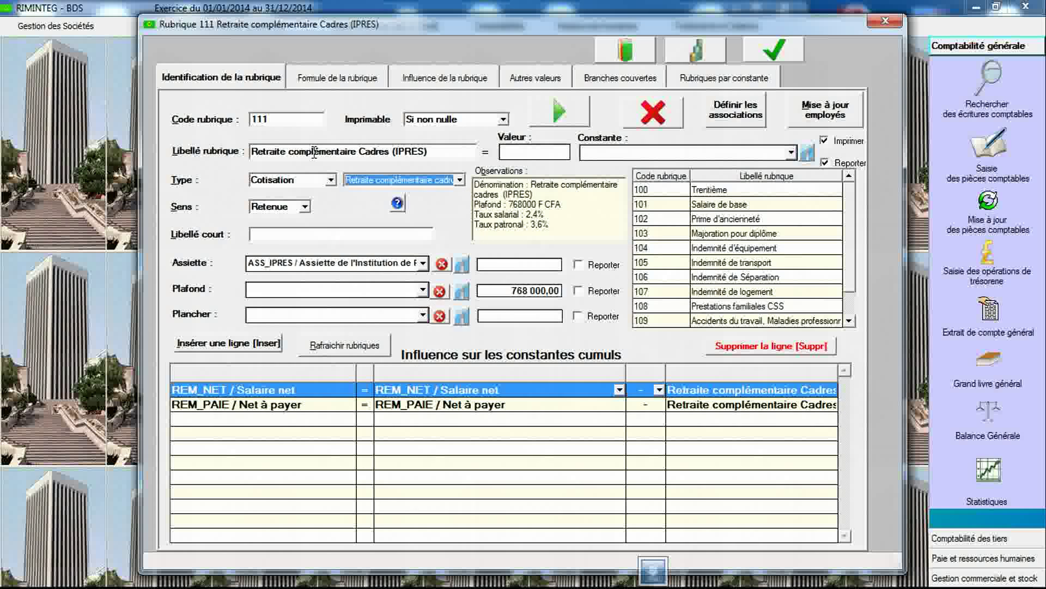
double_click(286, 120)
text(112)
key(Tab)
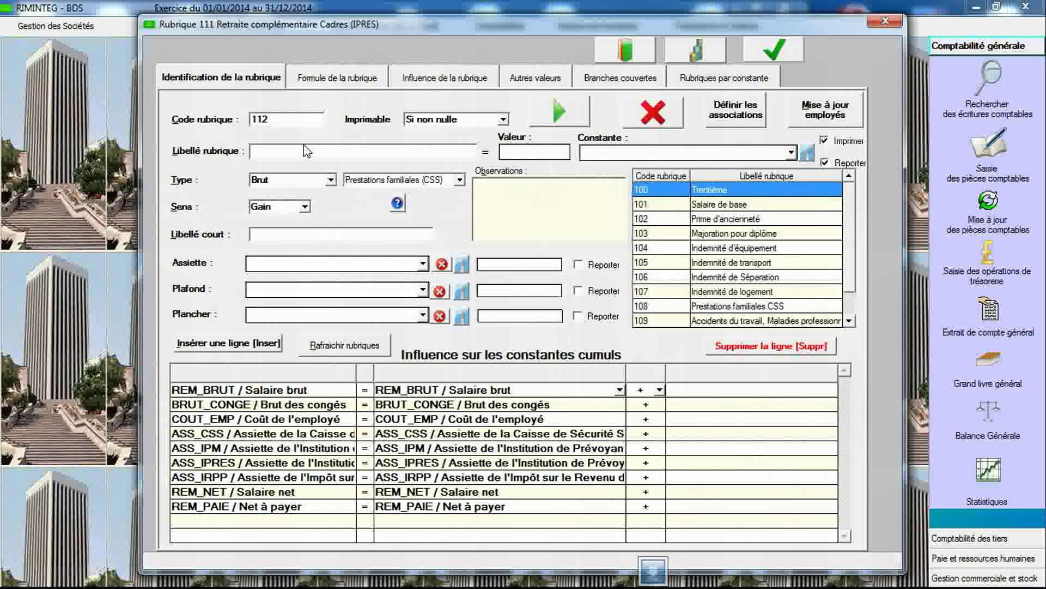
text(Prévoyance Maladi)
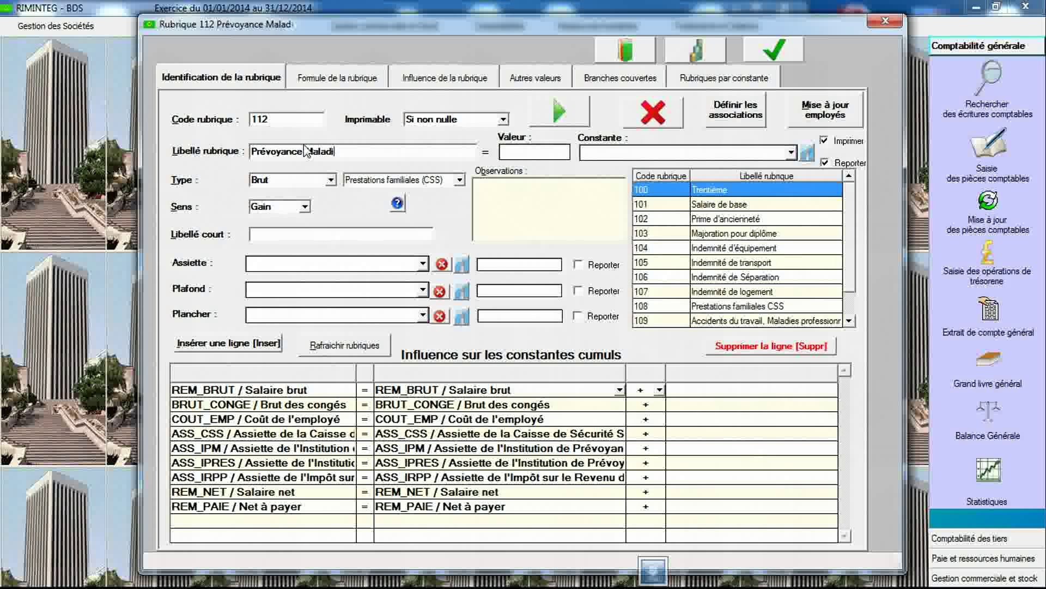
text(e IPM)
- Define item 112 as a Cotisation for Maladie (IPM), with ASS_IPM as its Assiette
click(331, 181)
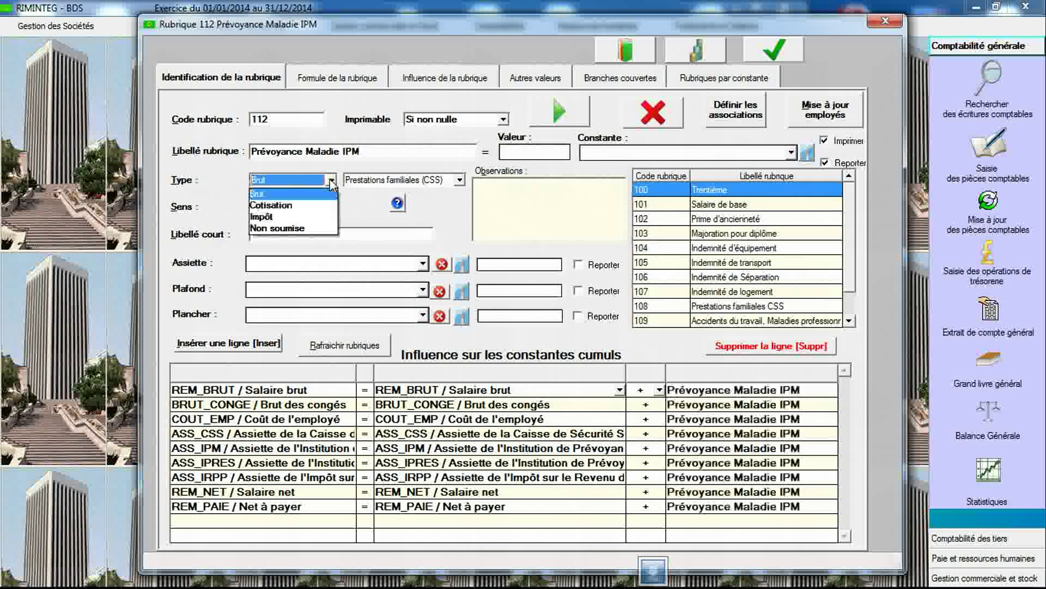
click(324, 205)
click(379, 180)
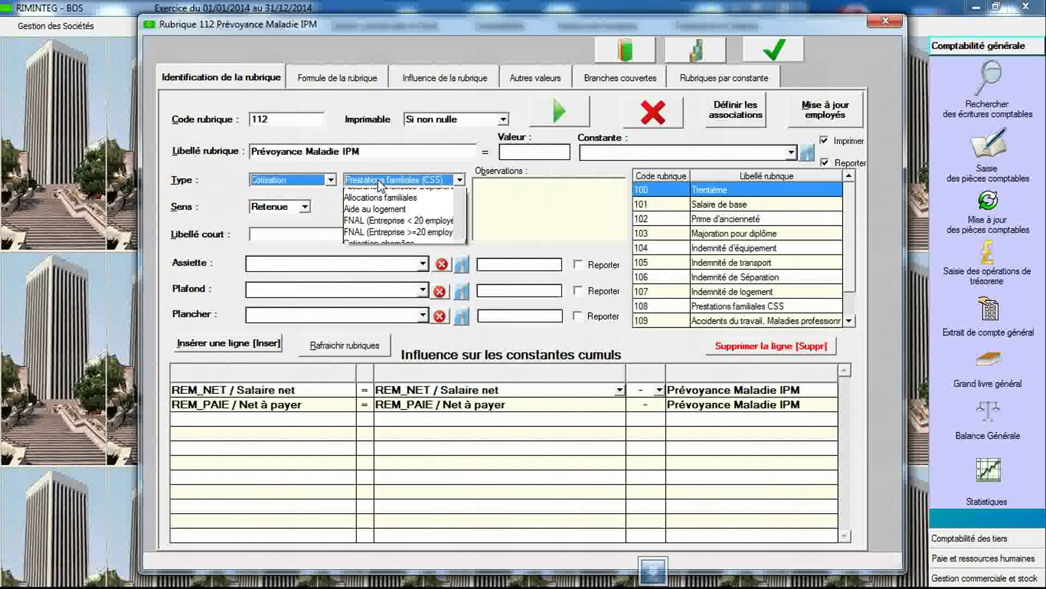
click(391, 240)
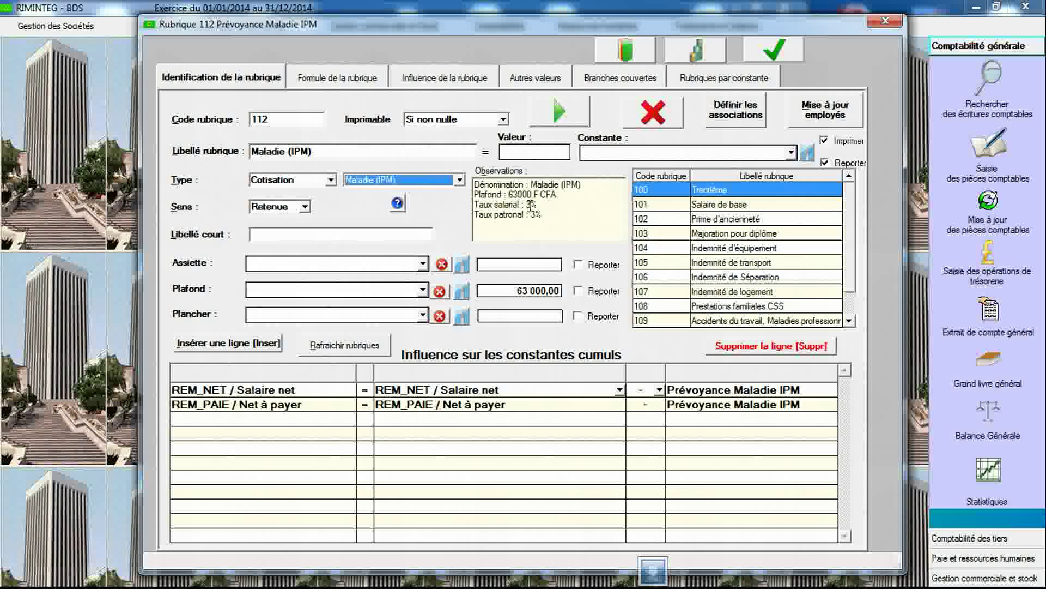
click(423, 264)
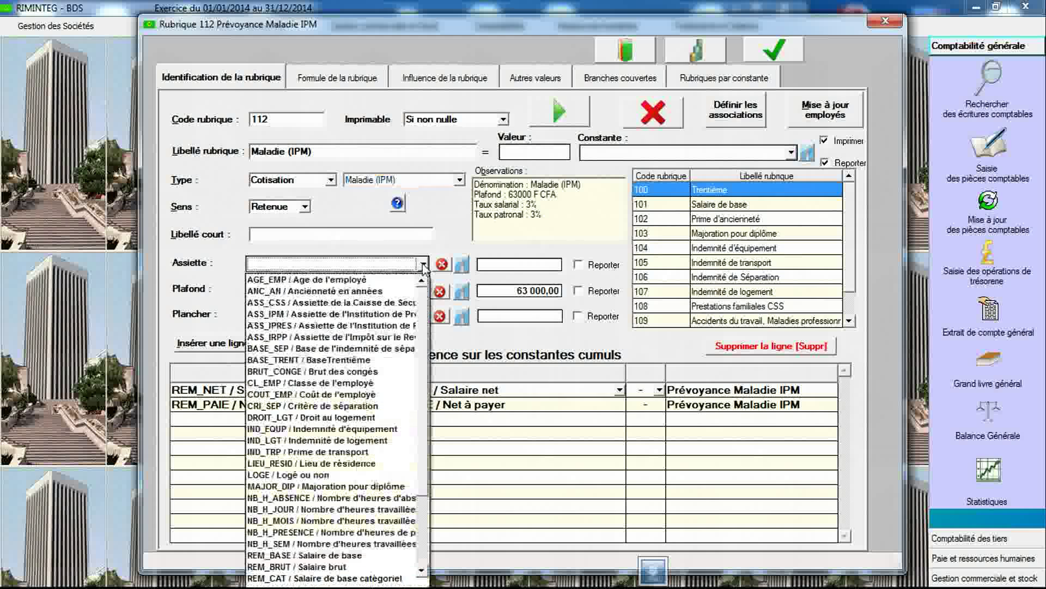
click(389, 316)
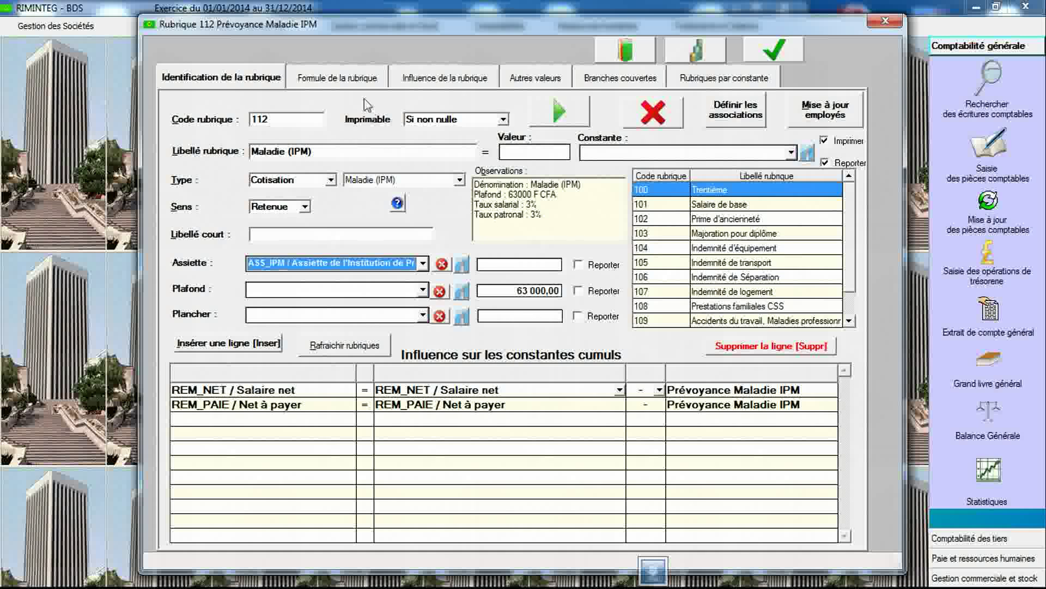
- Give item 112 the formula structure Base X Taux, with ASS_IPM as the Base
click(355, 82)
click(353, 110)
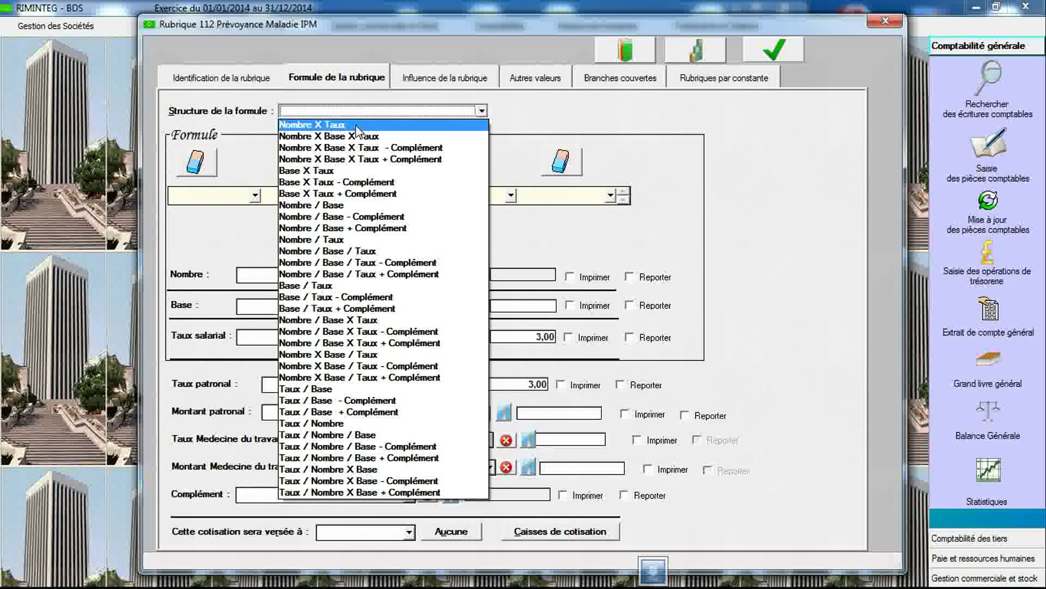
click(357, 173)
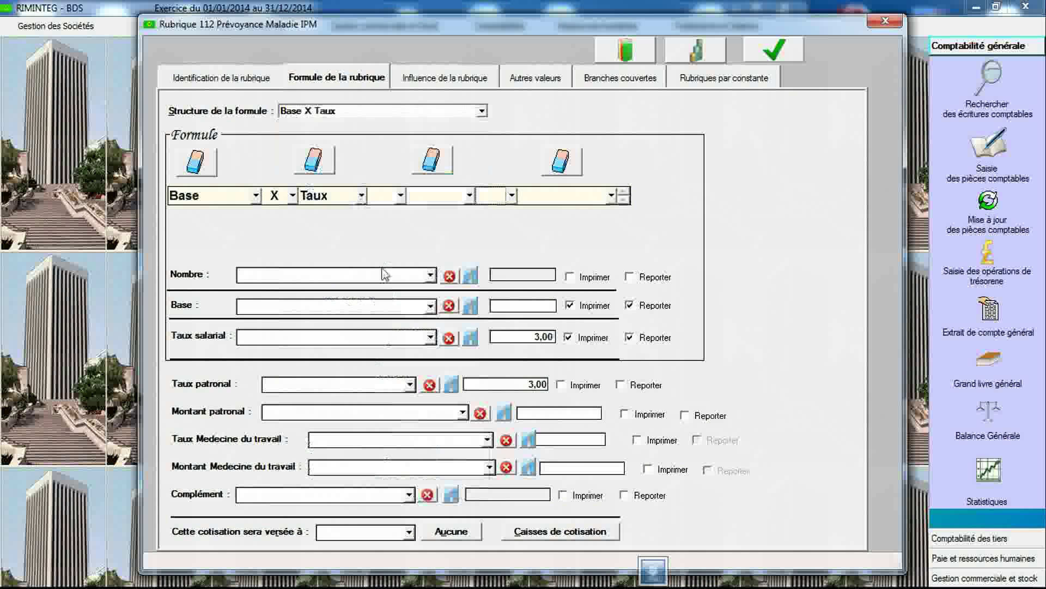
click(431, 305)
click(382, 357)
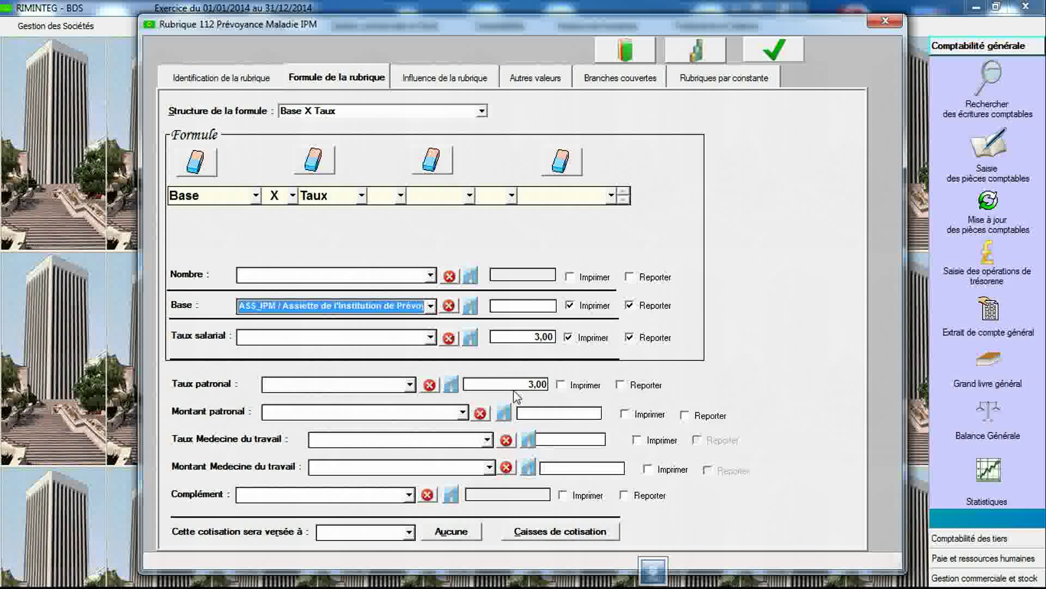
- Make IPM the fund item 112's contribution is paid to, and save the item
click(409, 534)
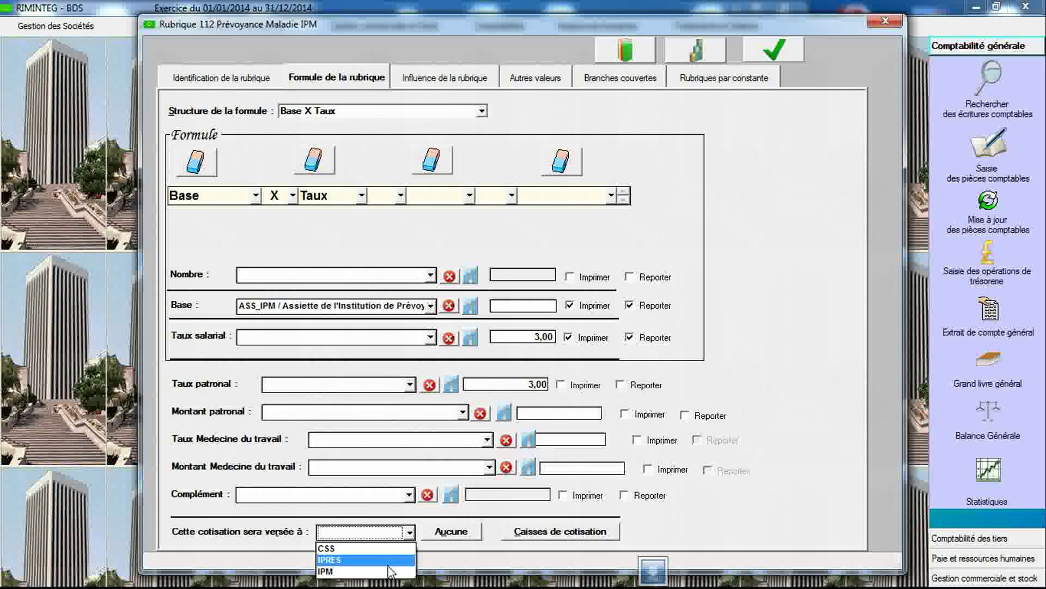
click(389, 571)
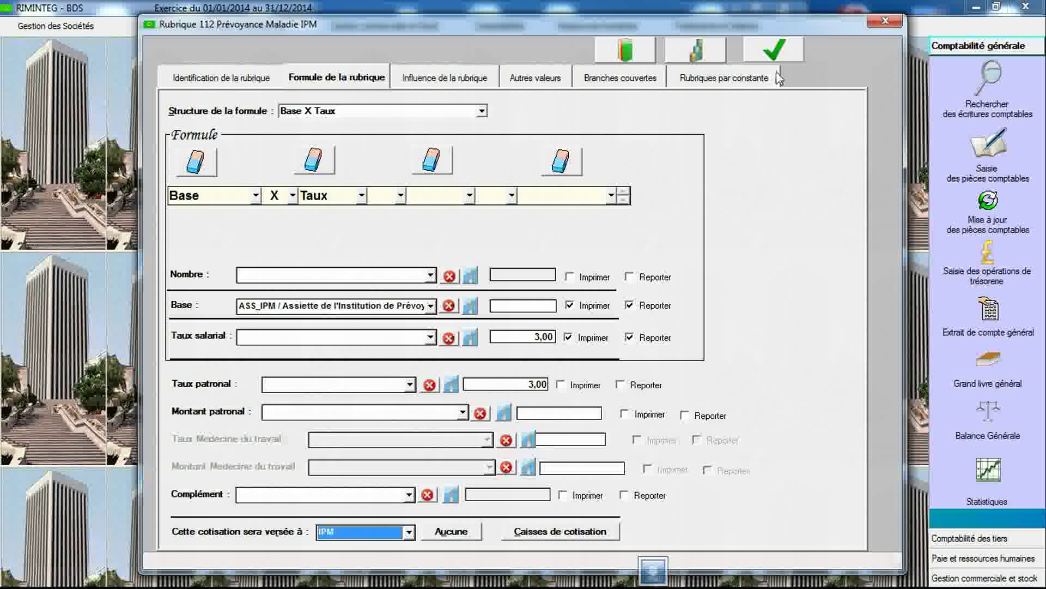
click(777, 51)
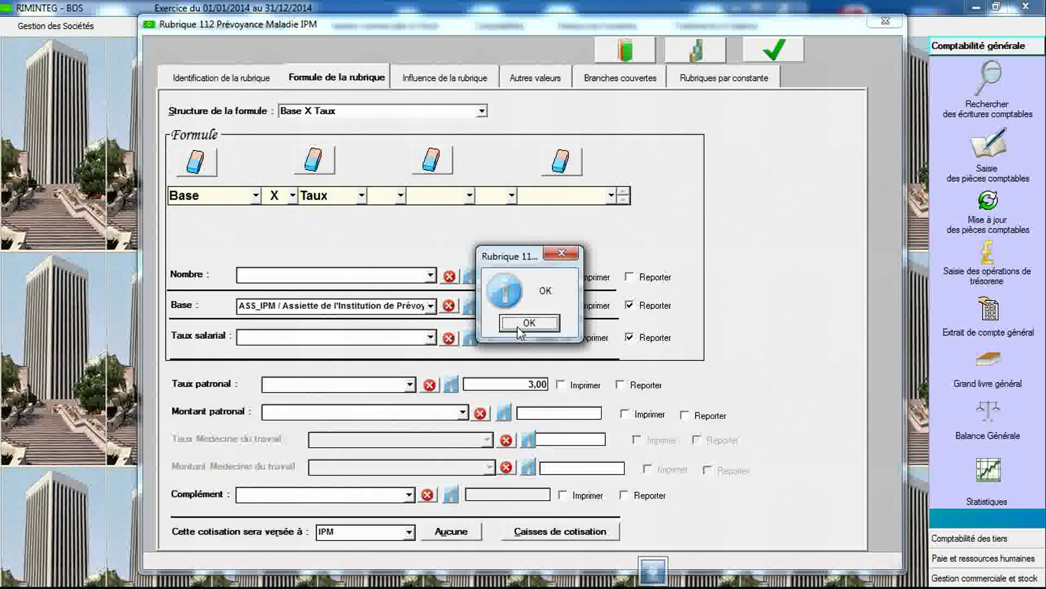
click(523, 326)
- Start a new payroll item with the code 200
click(258, 88)
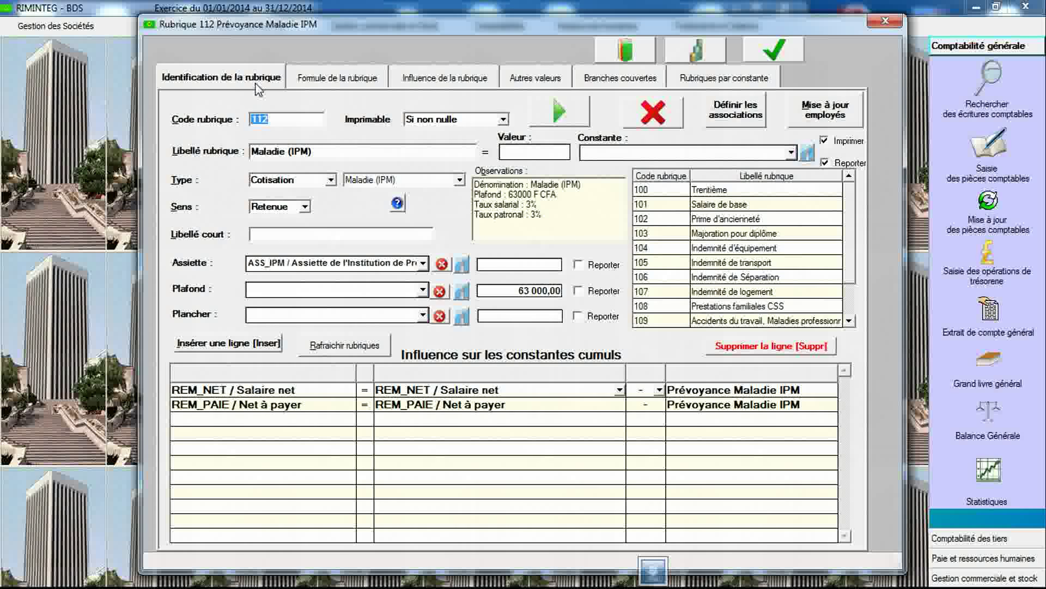
click(320, 120)
double_click(305, 121)
text(200)
key(Tab)
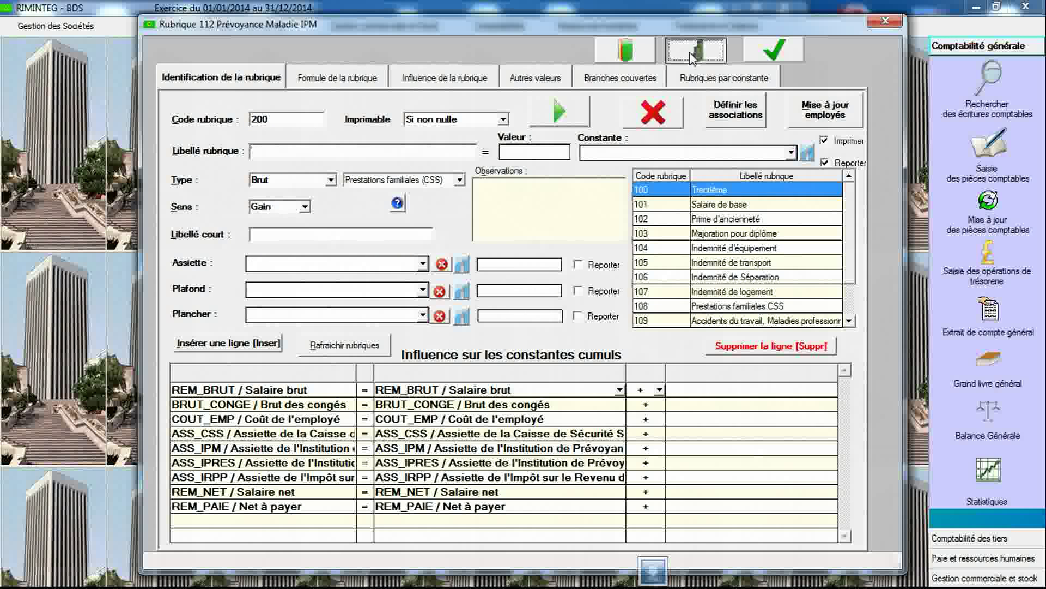
- Bring up the constants declaration and choose Taux de l'IRPP au Sénégal as the associated legal text to consult its brackets
click(692, 55)
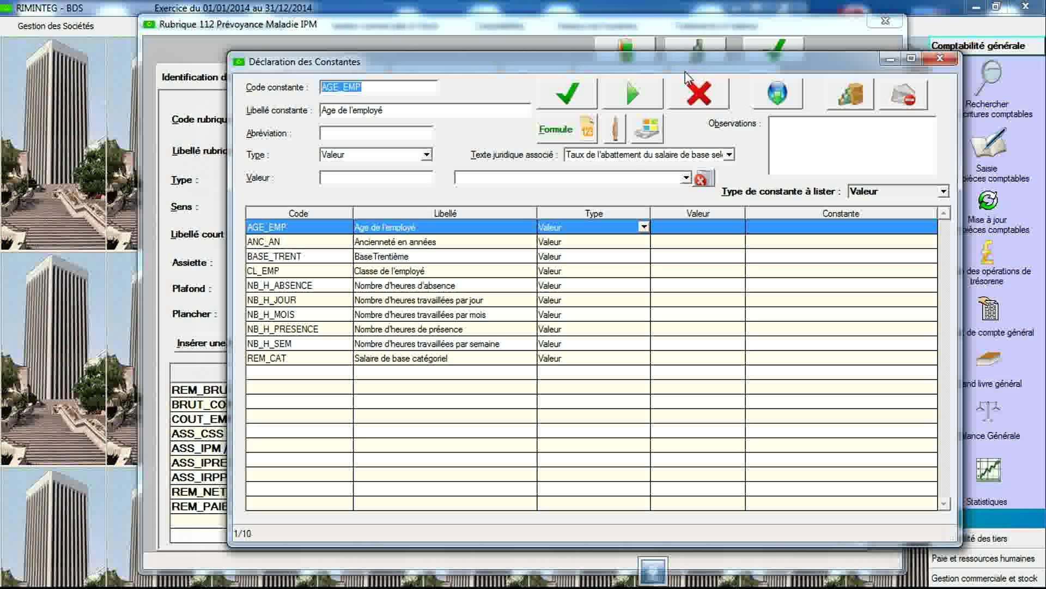
click(701, 157)
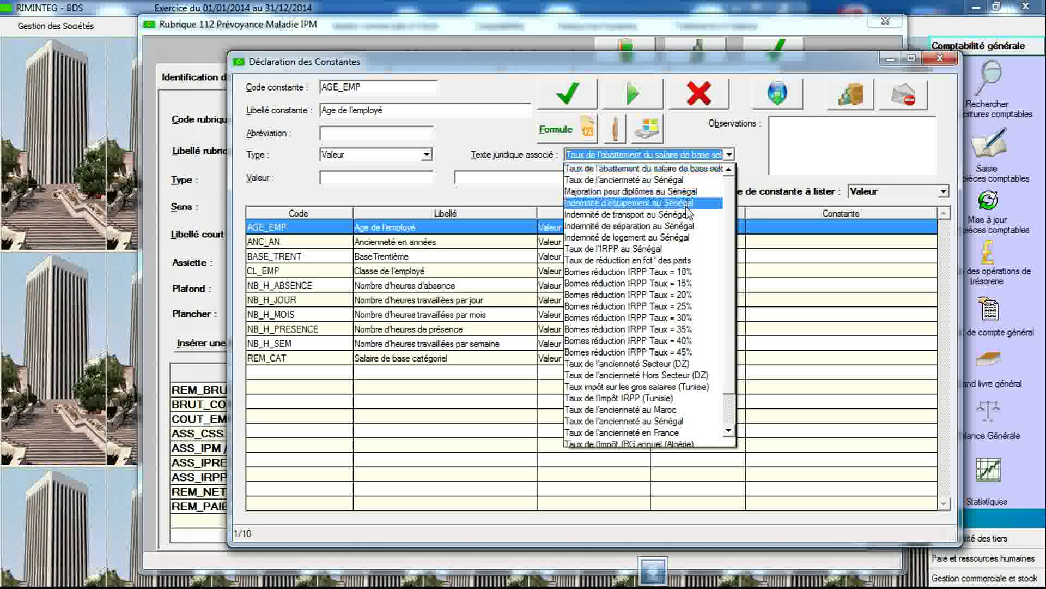
click(680, 250)
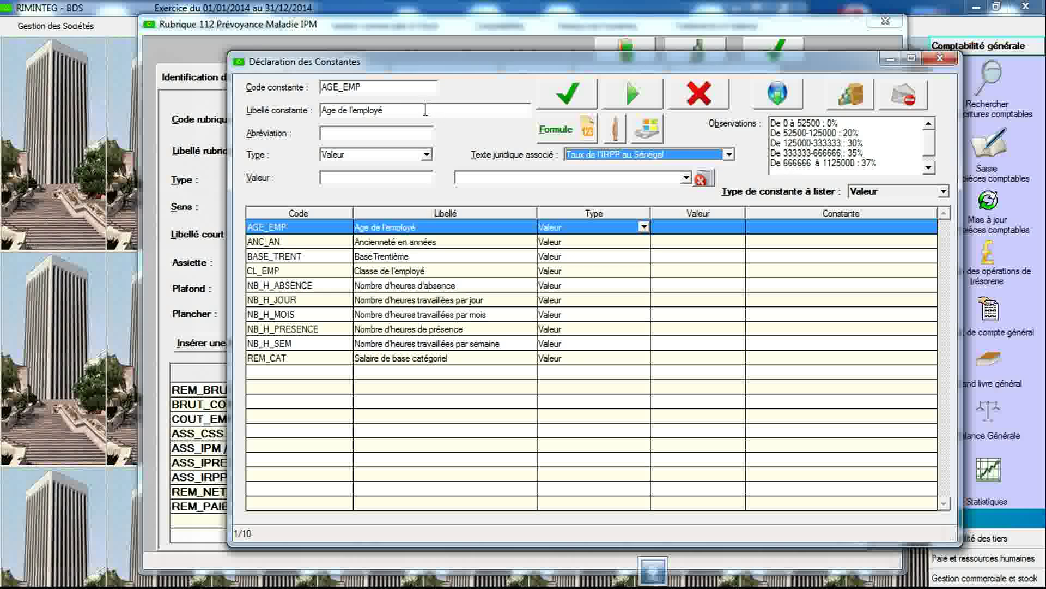
- Declare the constant ABAT_IRPP, labelled Abattement de l'IRPP, as type Arithmétique and save it
click(391, 90)
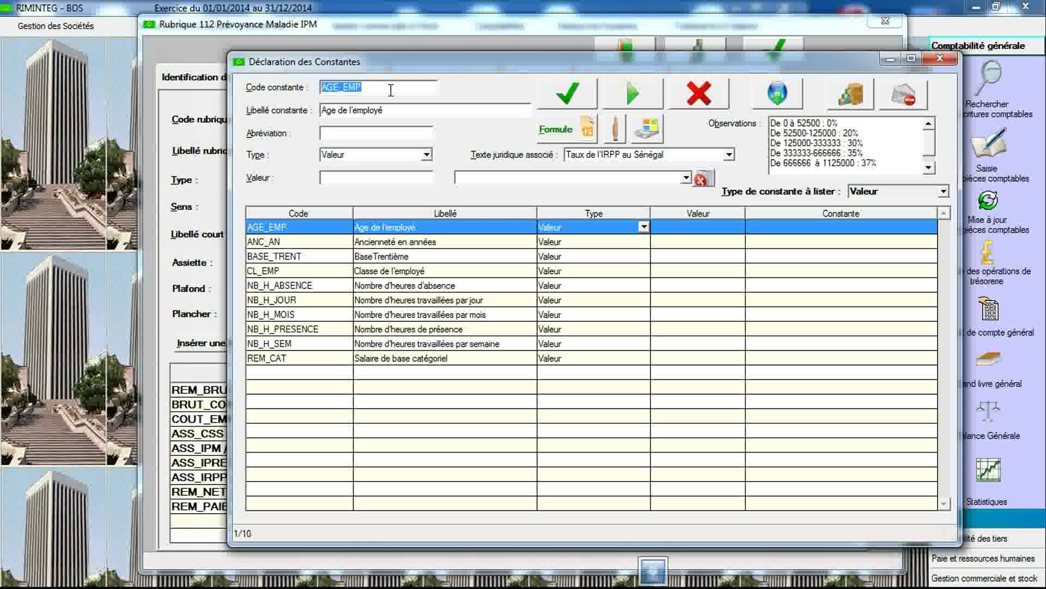
text(ABAT_IRPP)
key(Tab)
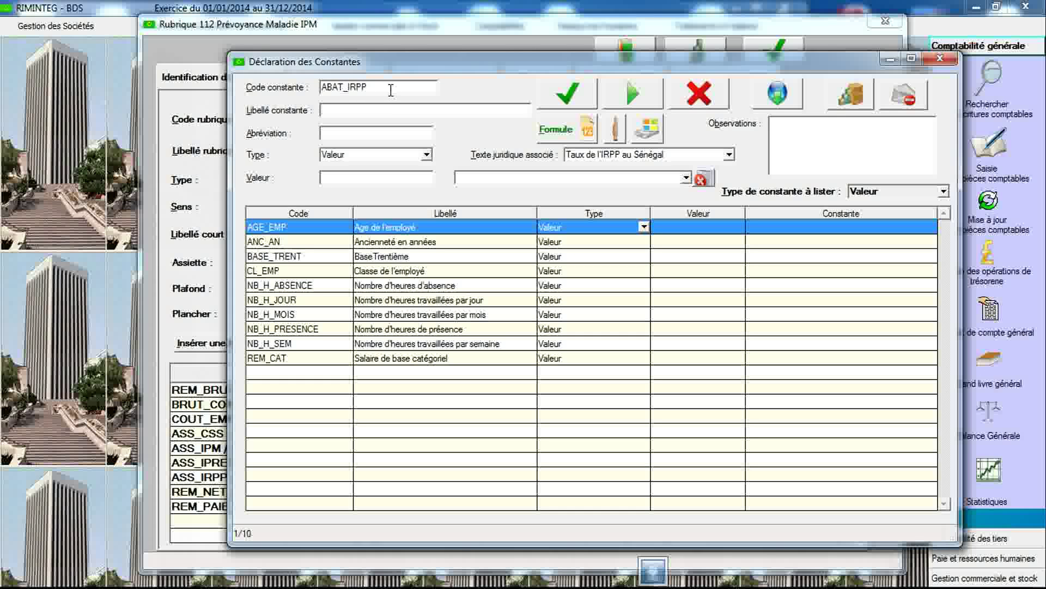
text(Abattement de l'IRPP)
click(427, 156)
click(415, 181)
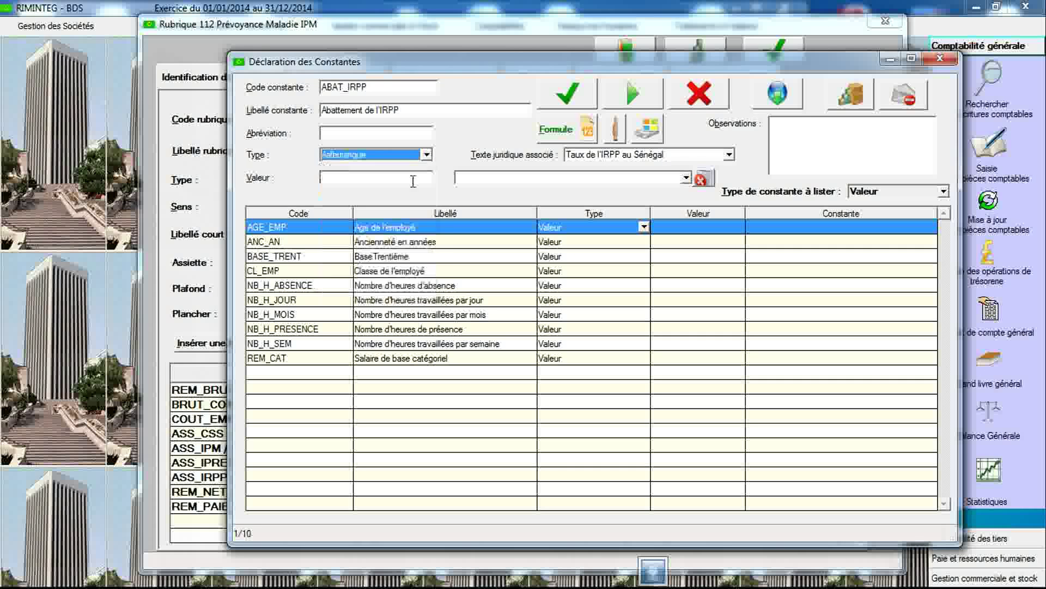
click(567, 92)
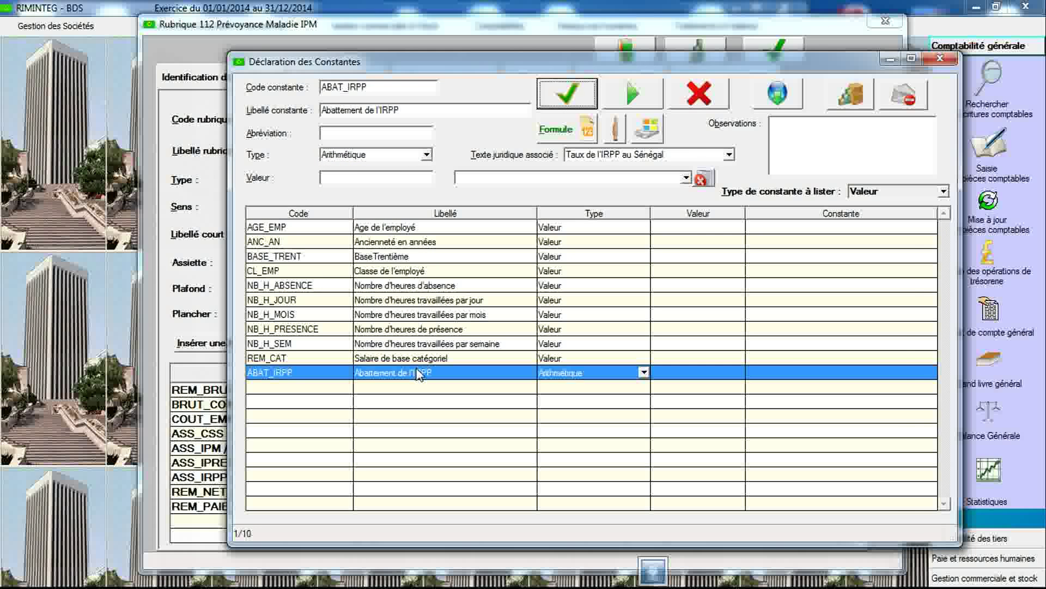
- Begin the ABAT_IRPP formula with the constant ASS_IRPP multiplied by 30
double_click(417, 375)
click(533, 280)
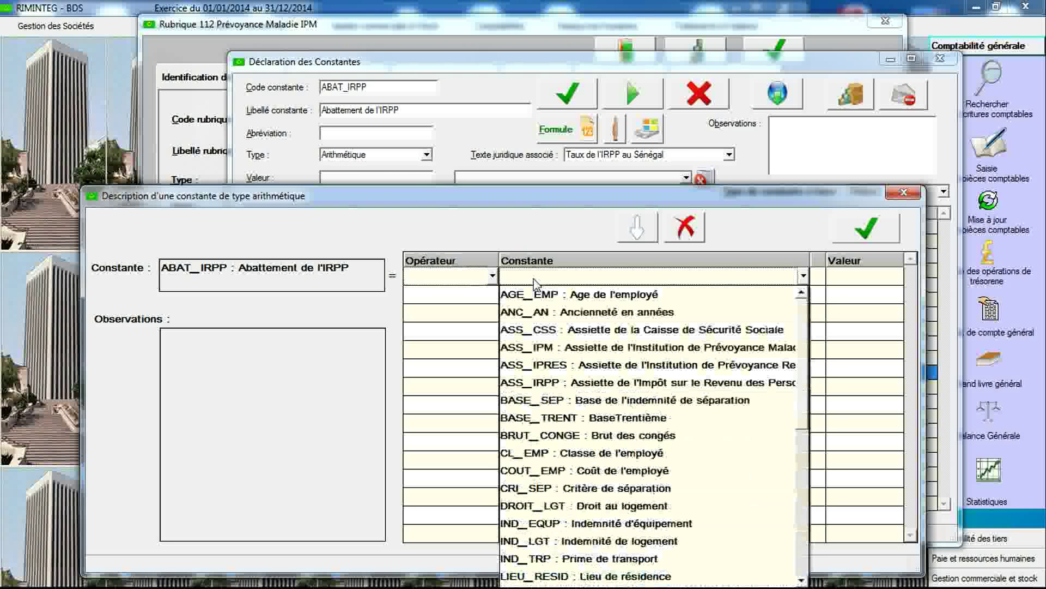
click(549, 383)
click(492, 295)
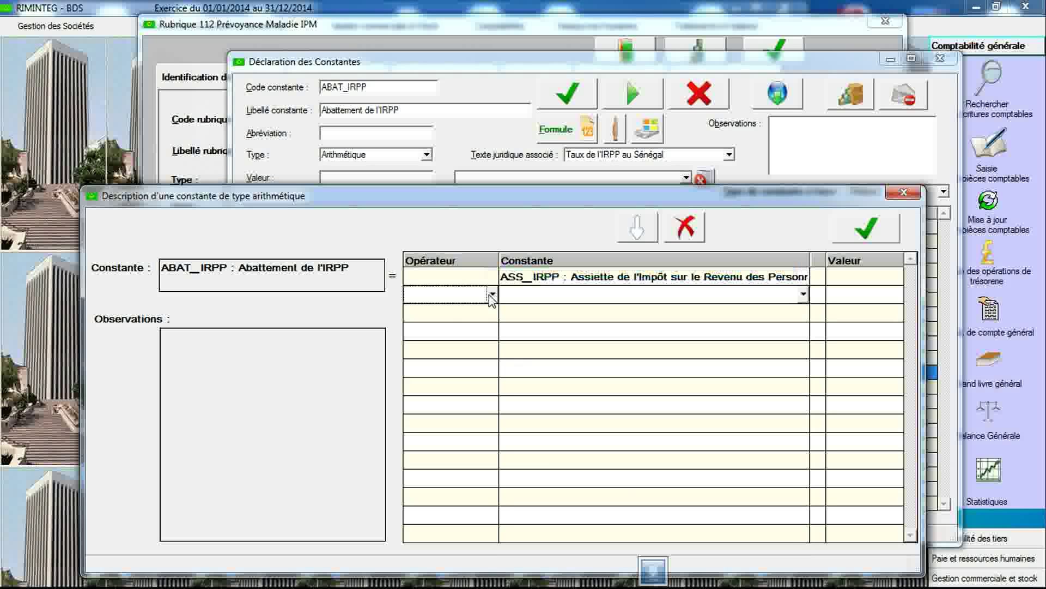
click(492, 295)
click(470, 350)
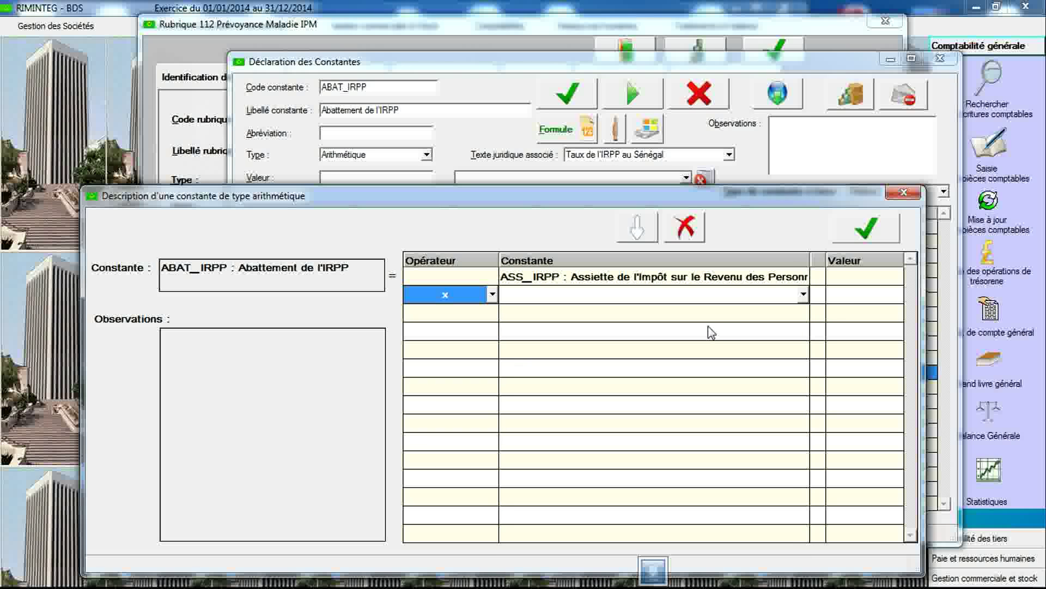
click(843, 297)
text(30)
- Add a division by 100 to the ABAT_IRPP formula, then save and close the formula
click(491, 313)
click(492, 313)
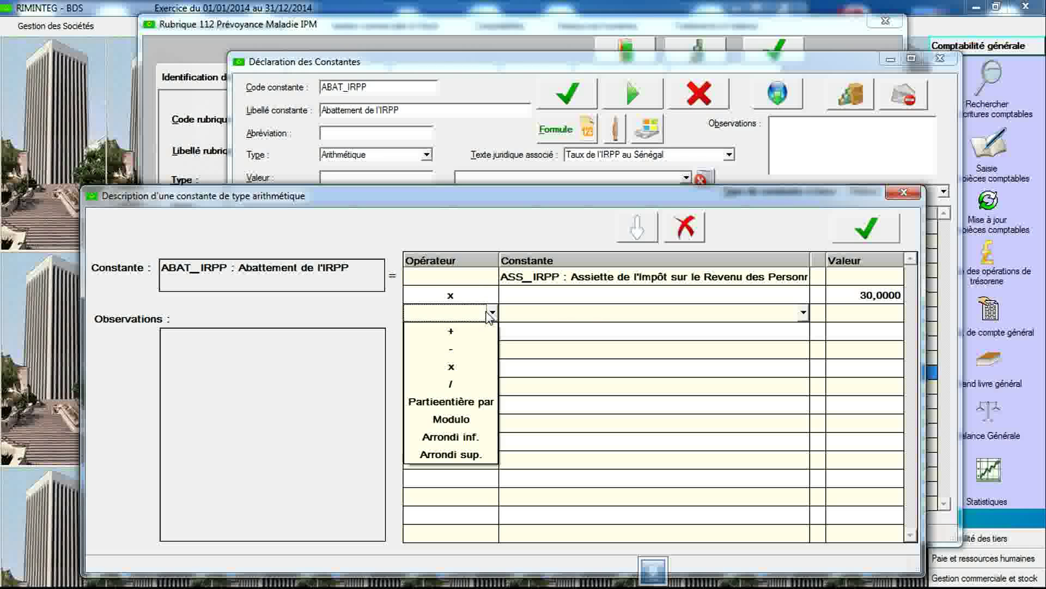
click(469, 383)
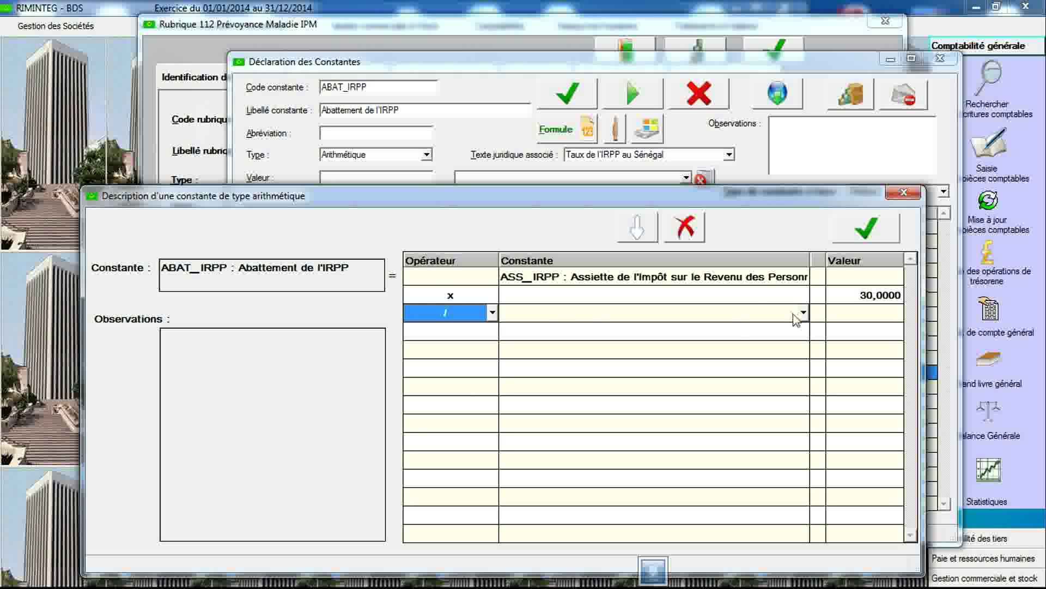
click(854, 316)
text(100)
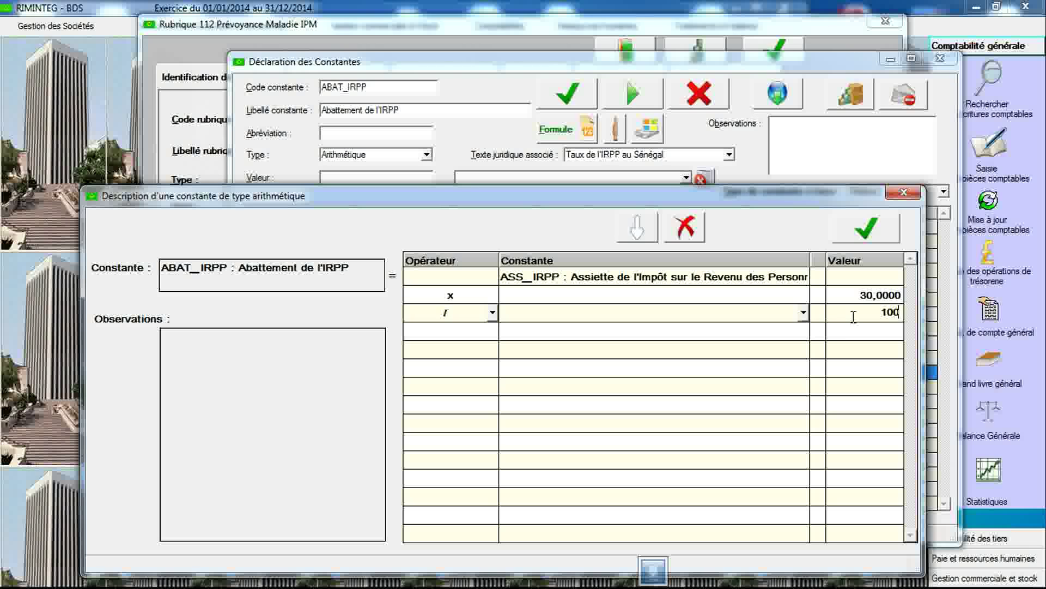
click(865, 228)
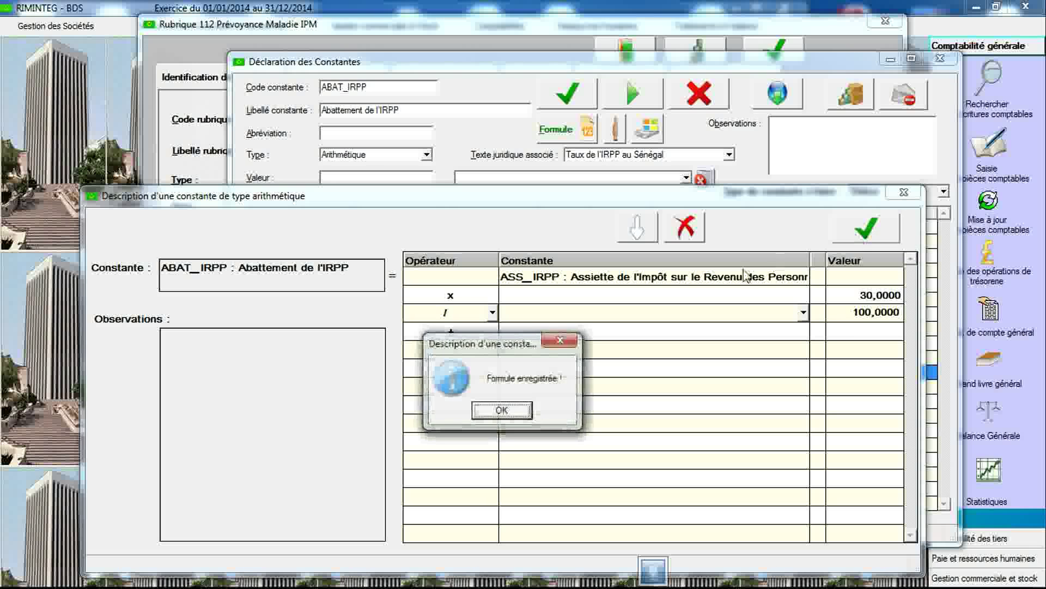
click(502, 410)
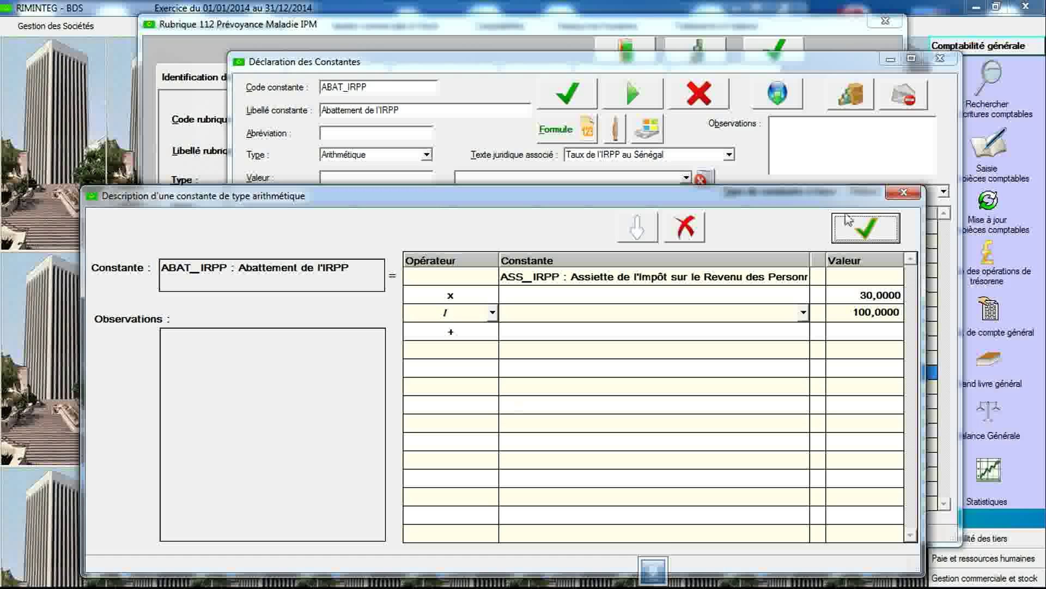
click(902, 193)
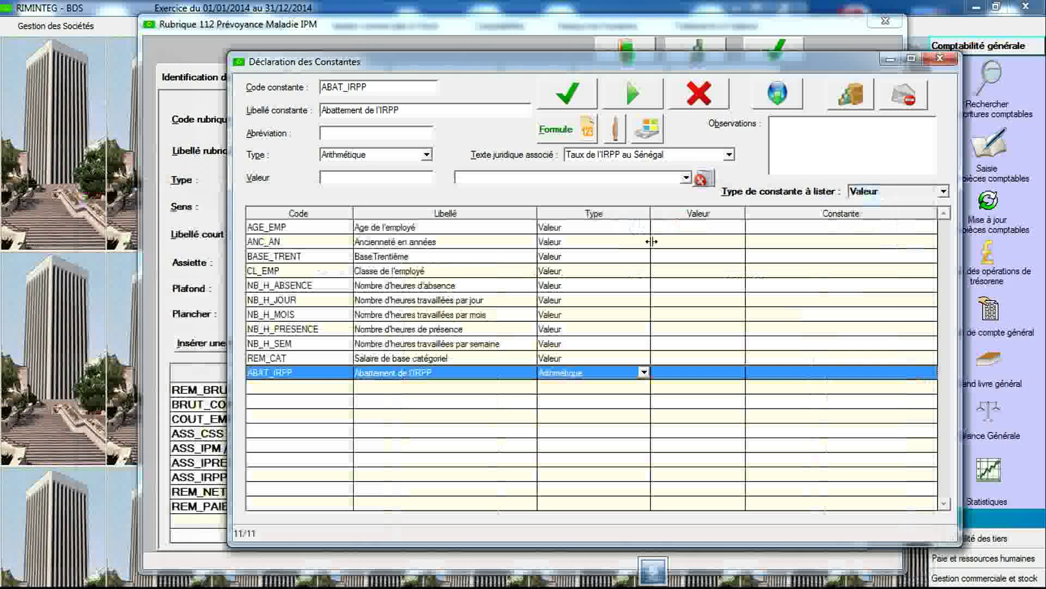
- Declare the constant BASE_IRPP, labelled Base de l'IRPP, as type Arithmétique and save it
click(398, 90)
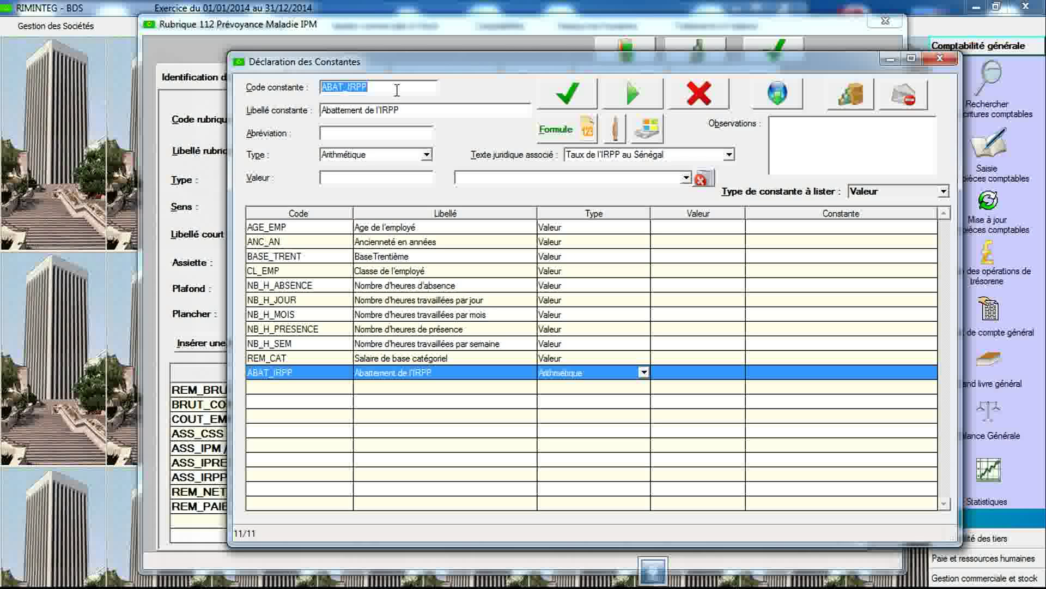
text(BASE_IRPP)
key(Tab)
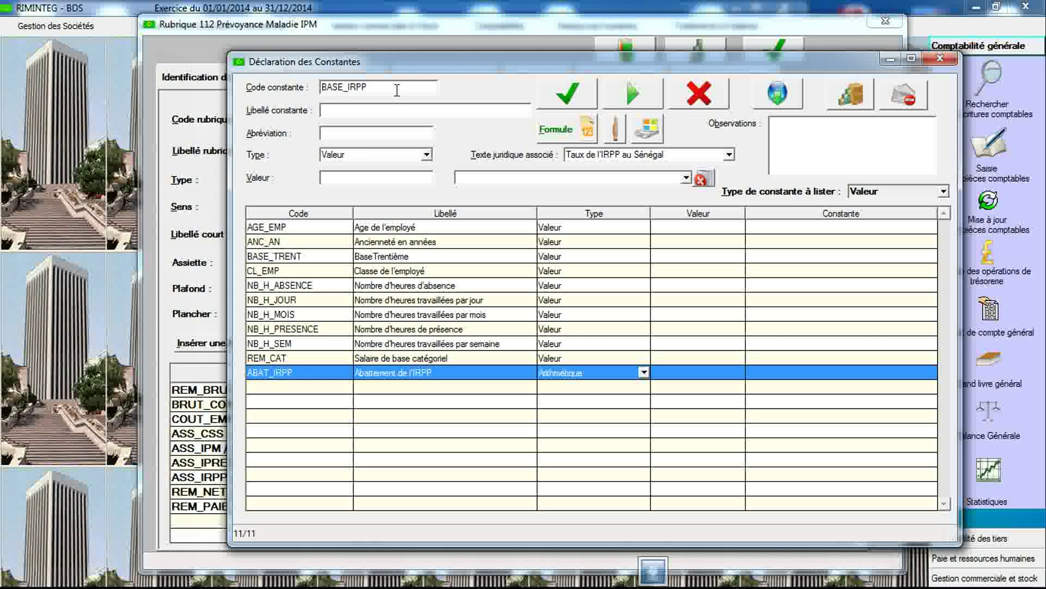
text(Base de l'IRPP)
click(426, 155)
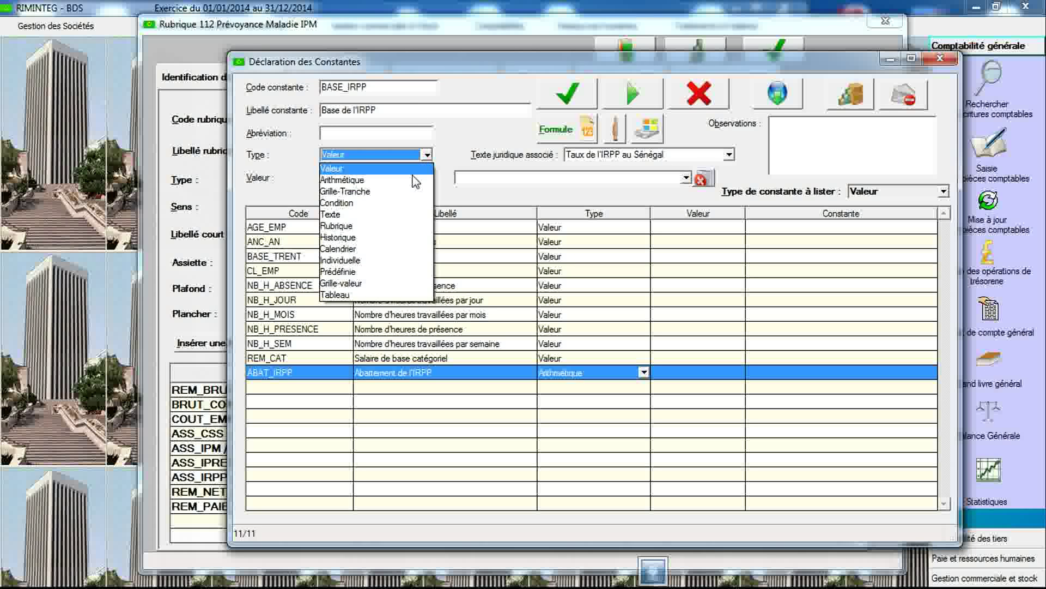
click(419, 180)
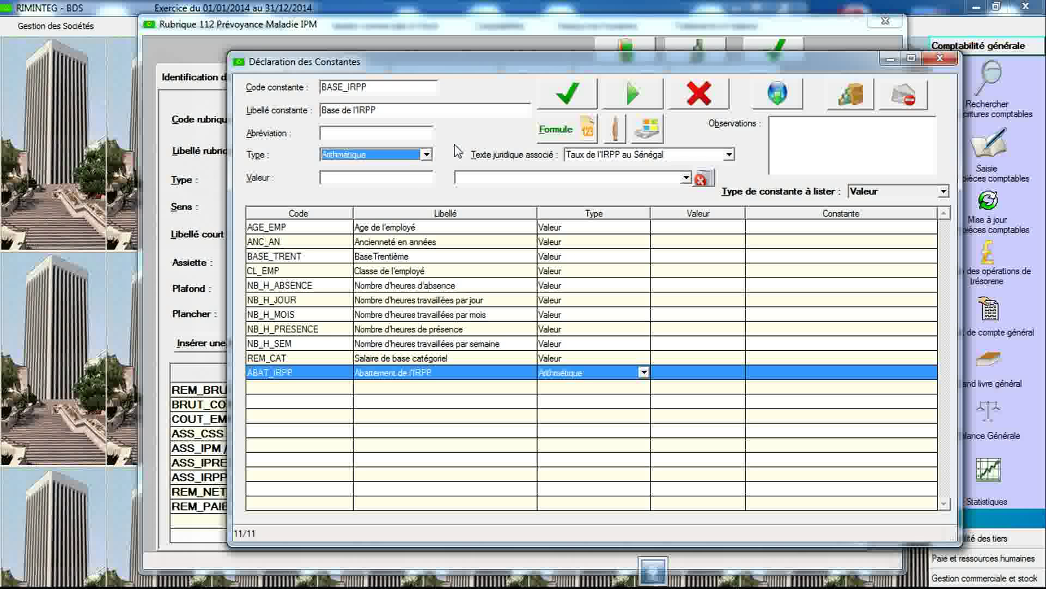
click(550, 103)
- Define the BASE_IRPP formula as ASS_IRPP minus ABAT_IRPP, then save and close the formula
double_click(467, 388)
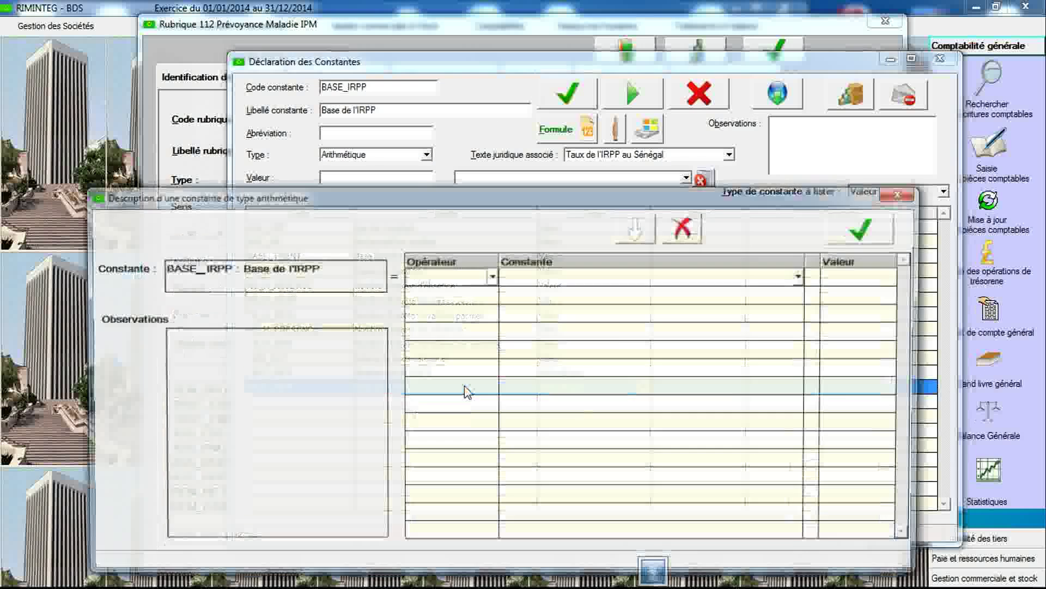
click(548, 285)
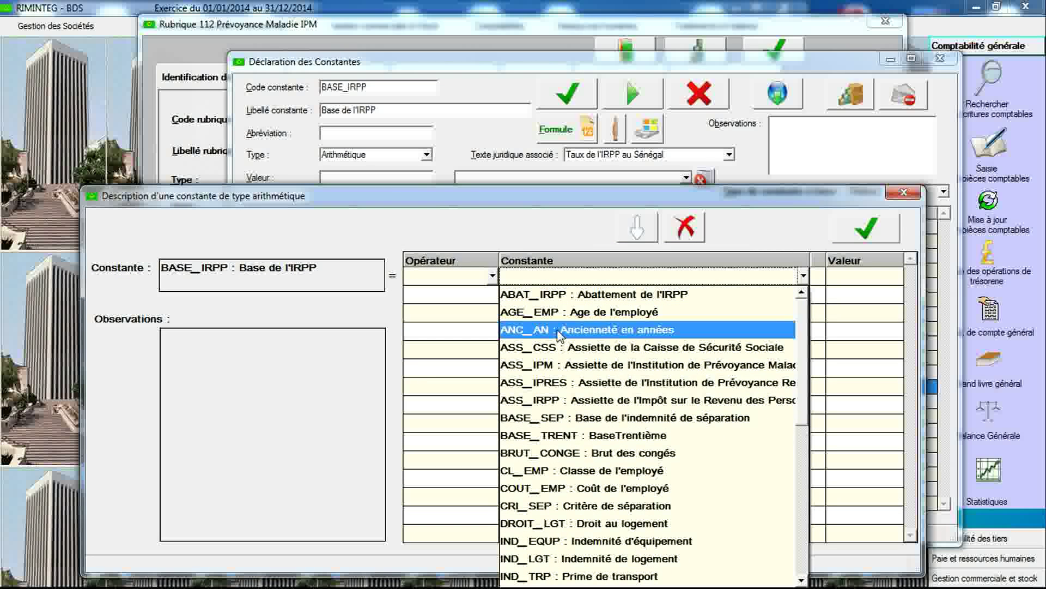
click(564, 400)
click(493, 301)
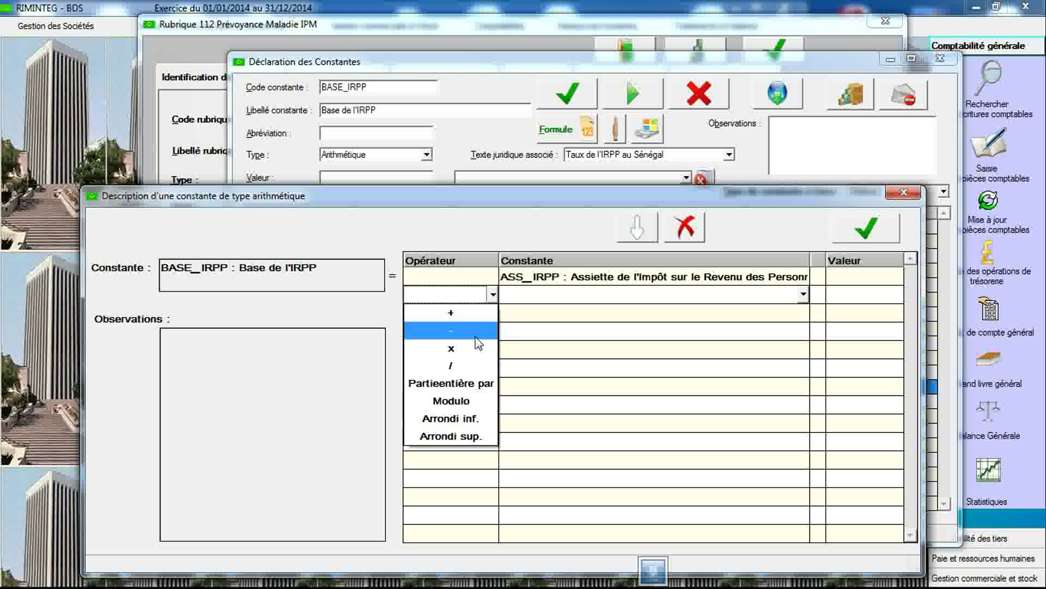
click(447, 329)
click(523, 297)
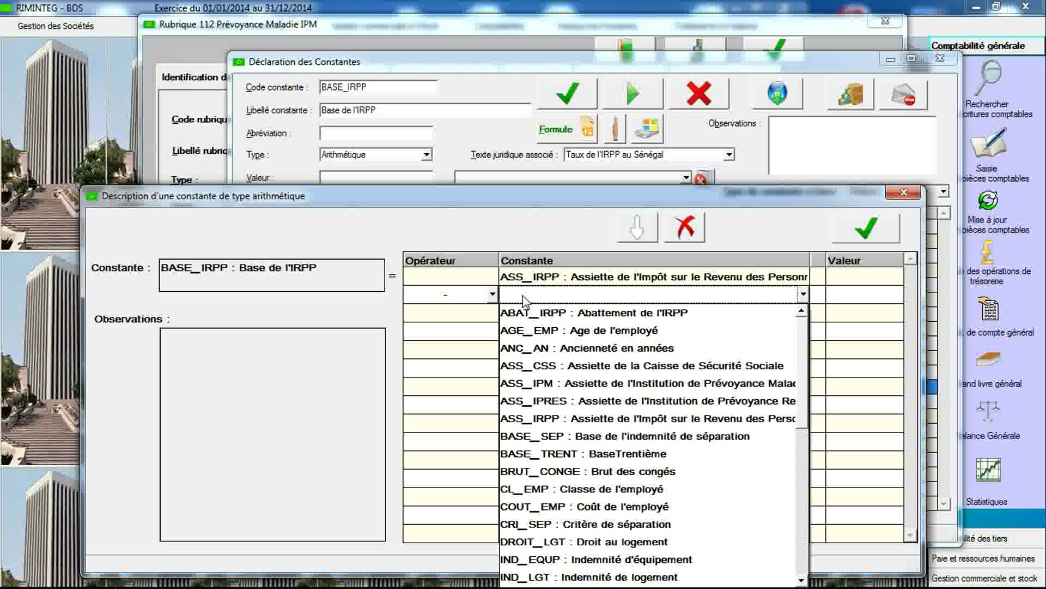
click(526, 313)
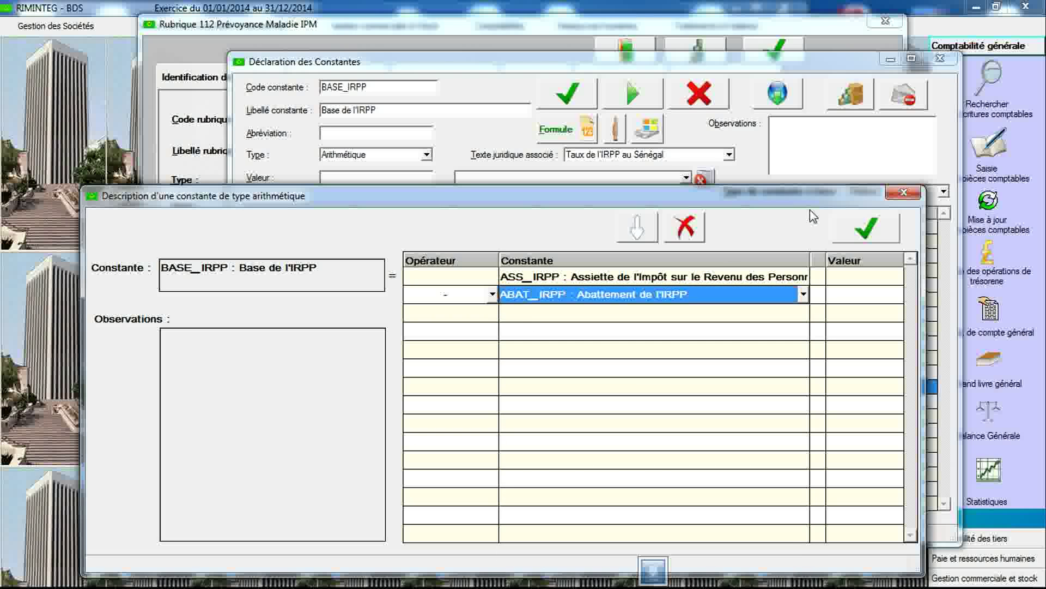
click(864, 231)
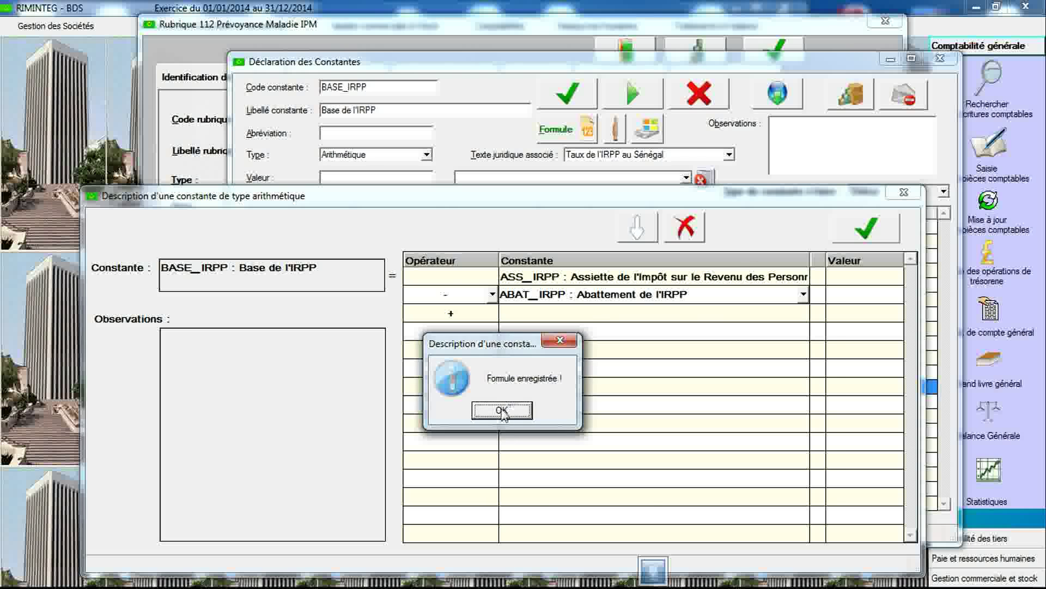
click(497, 409)
click(903, 192)
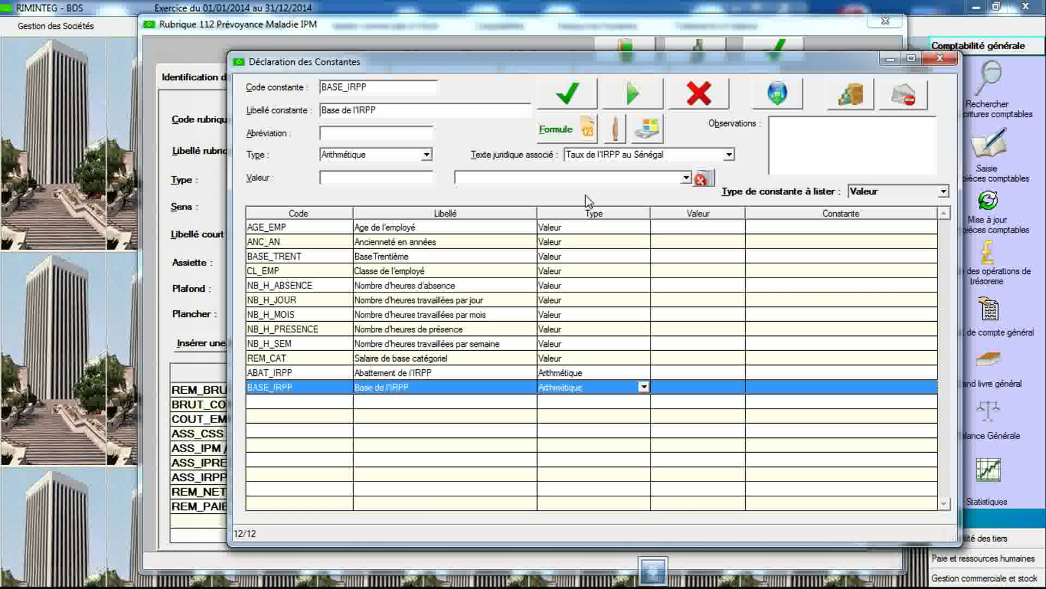
- Fill in a new constant TX_IRPP, labelled Taux de l'IRPP, of type Grille-Tranche with the legal text Taux de l'IRPP au Sénégal
click(396, 84)
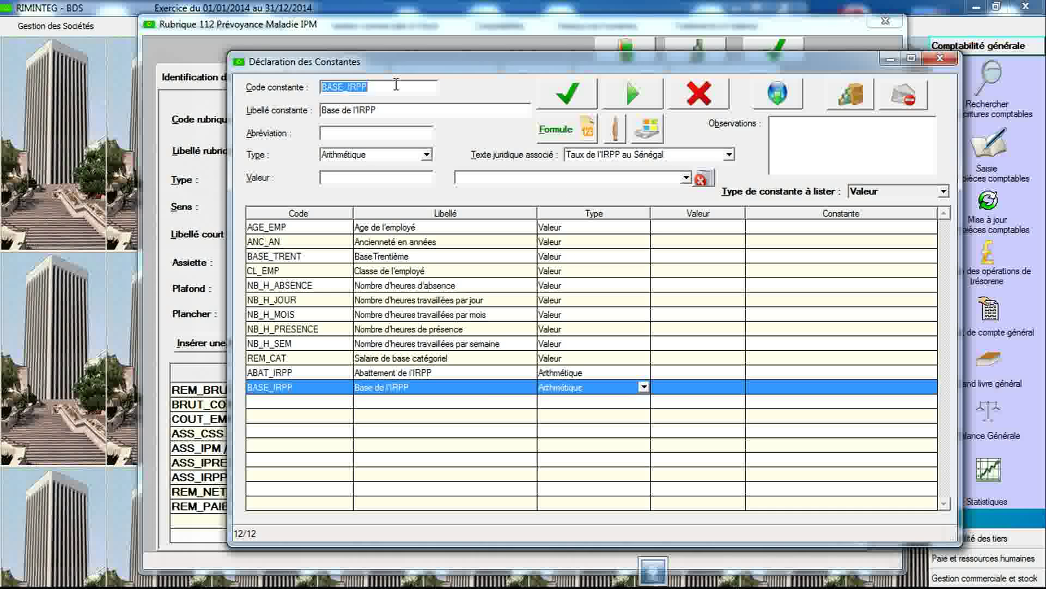
text(TX_IRPP)
key(Tab)
text(T)
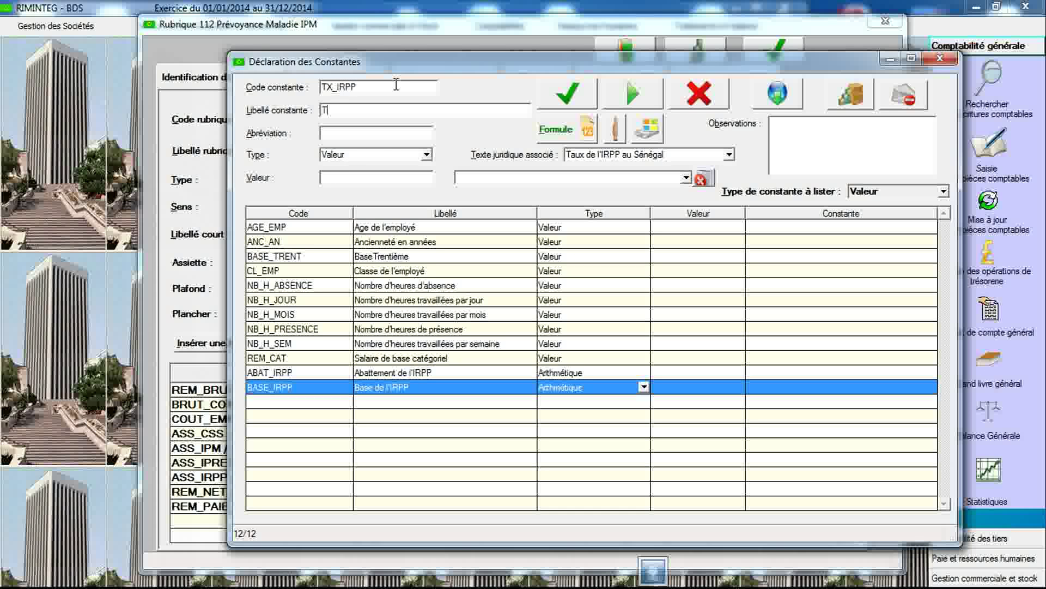
text(aux de l'IRPP)
click(428, 155)
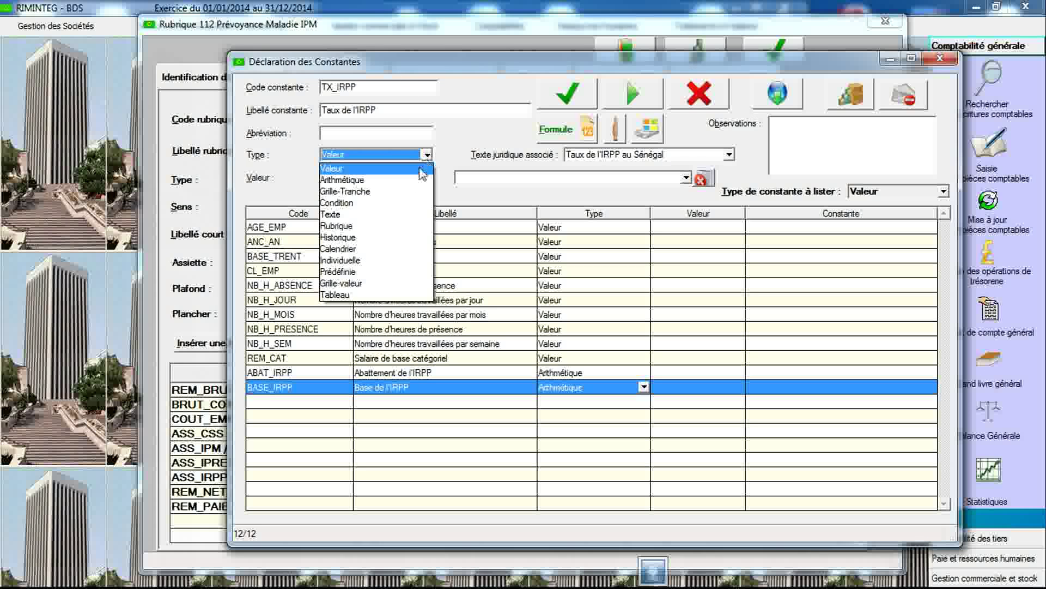
click(410, 191)
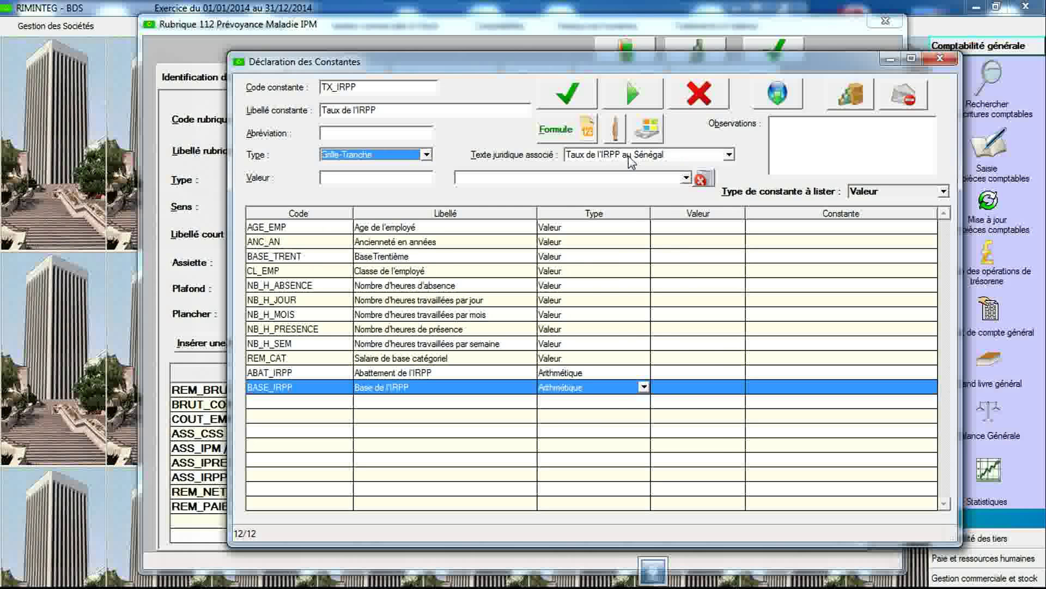
click(631, 155)
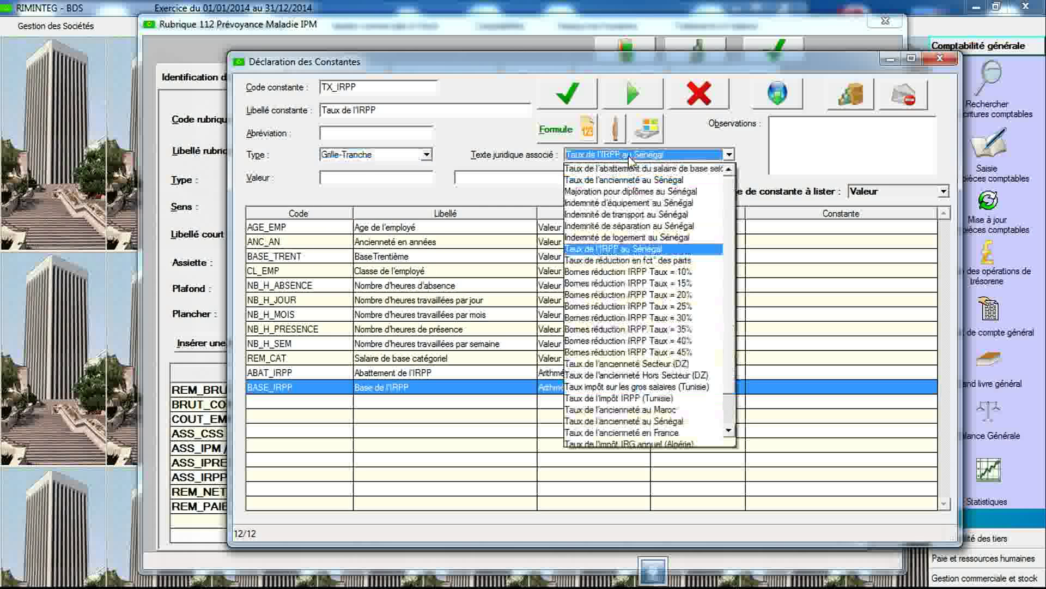
click(627, 249)
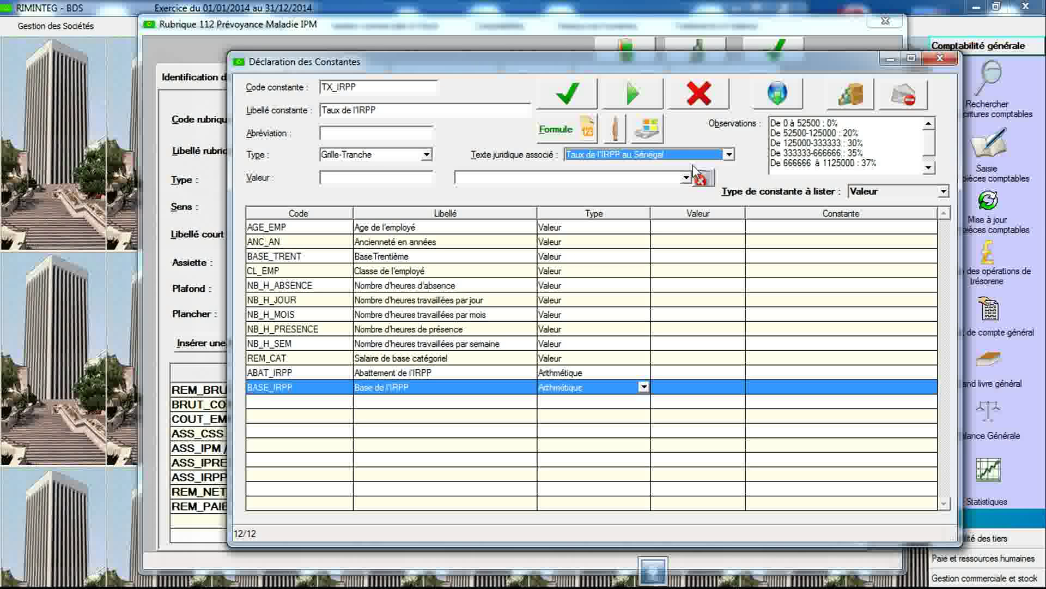
- Save the TX_IRPP constant and open its grid description
click(576, 109)
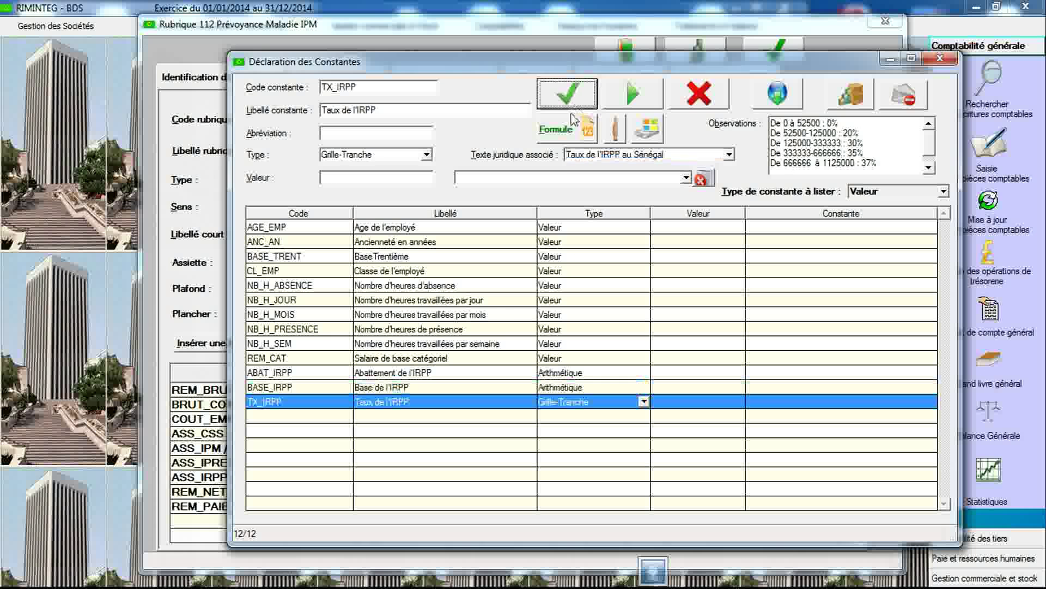
double_click(478, 403)
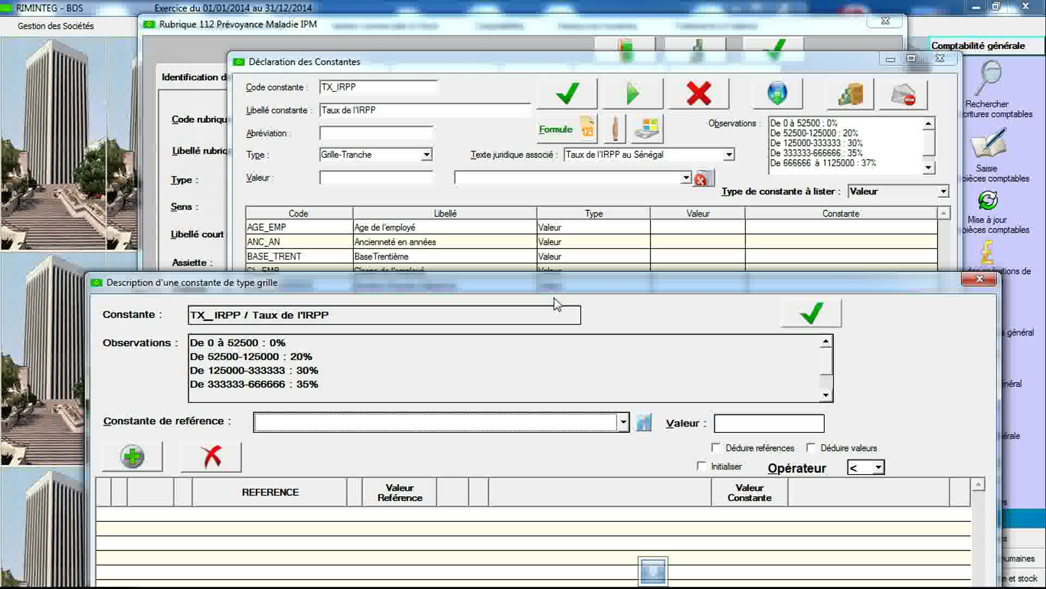
drag(569, 282, 578, 90)
- Set the grid's reference constant to BASE_IRPP / Base de l'IRPP and the operator to <=
click(629, 222)
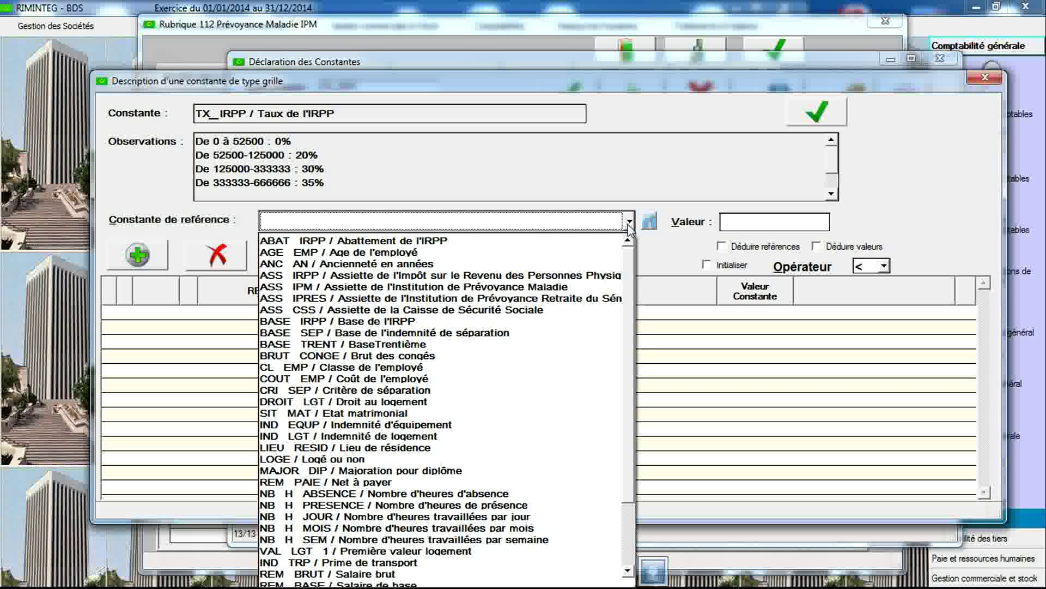
click(559, 322)
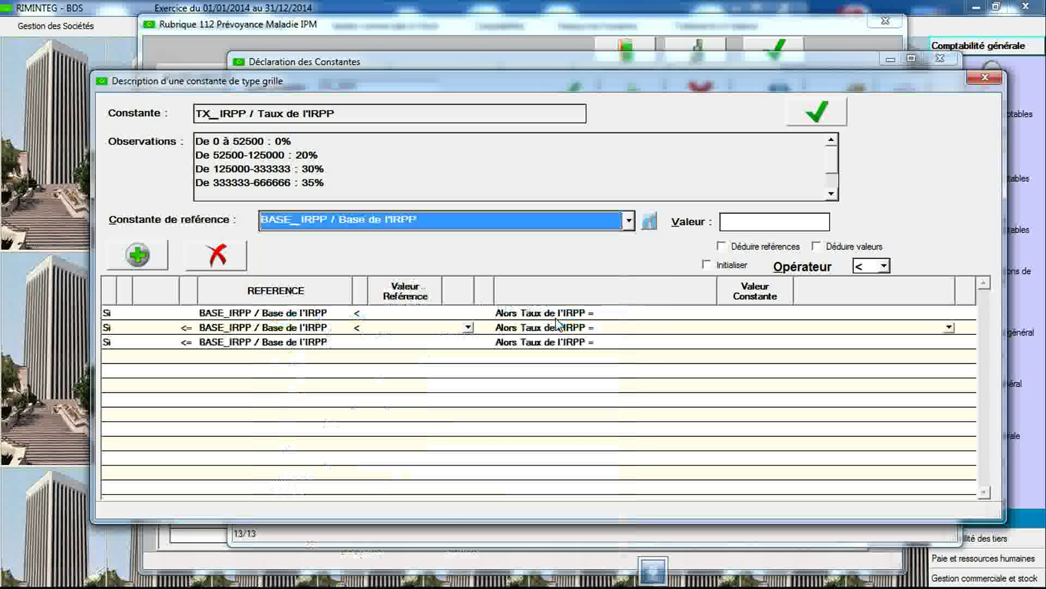
click(870, 266)
click(869, 296)
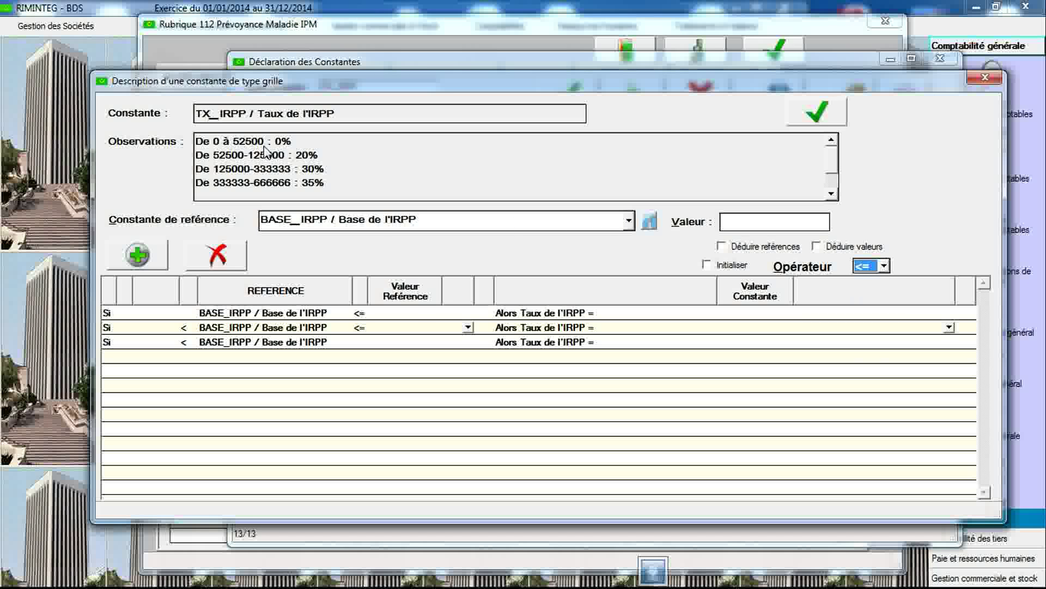
- Fill the first two brackets: up to 52500 with rate 0, and up to 125000 with rate 20
click(418, 312)
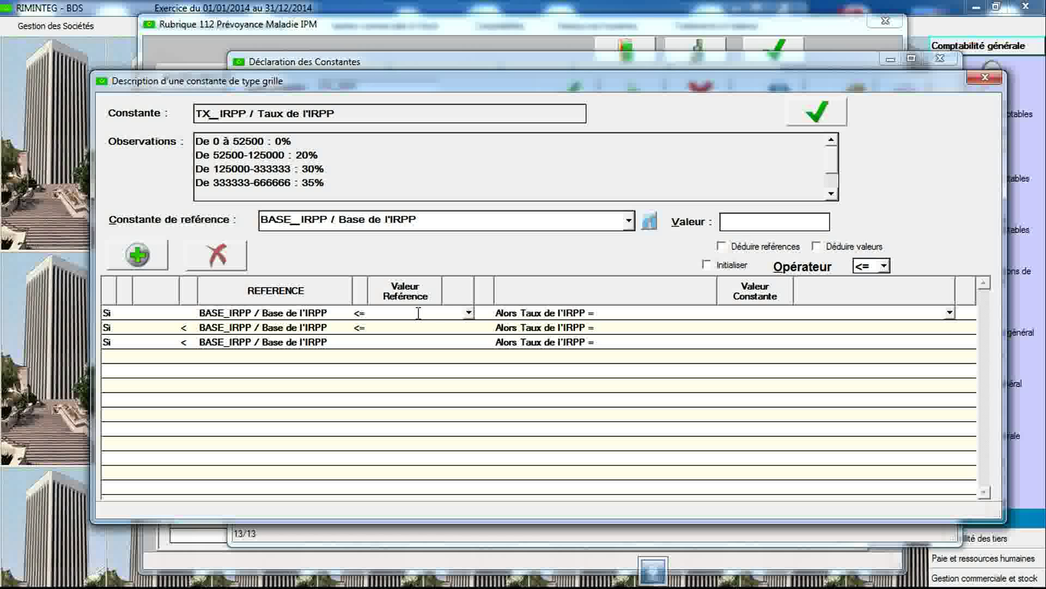
text(52500)
text(0)
click(391, 327)
text(125000)
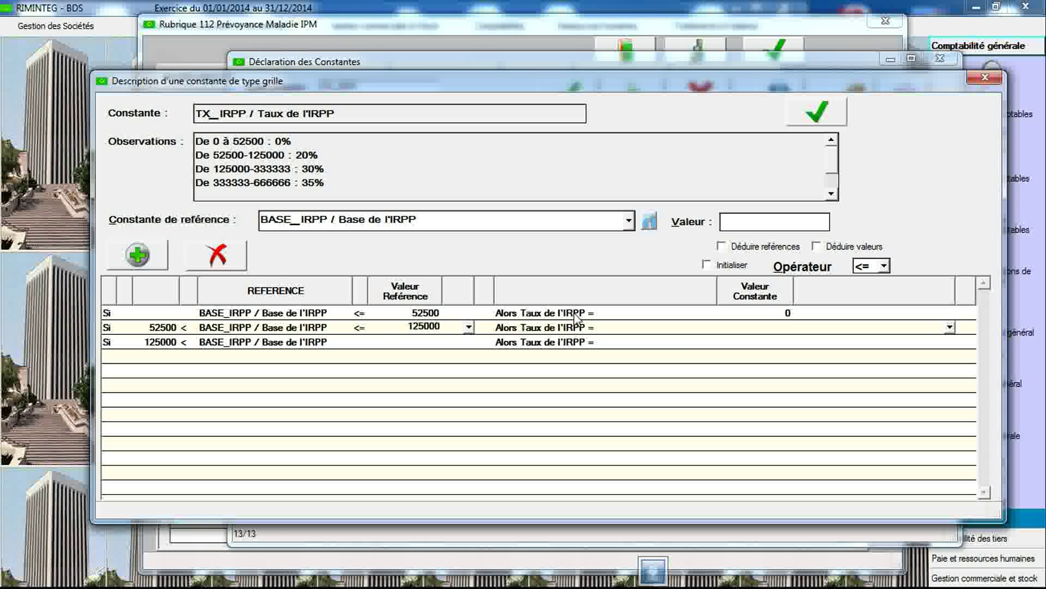
text(20)
- Add three more bracket rows to the TX_IRPP grid
click(137, 255)
click(137, 255)
click(138, 254)
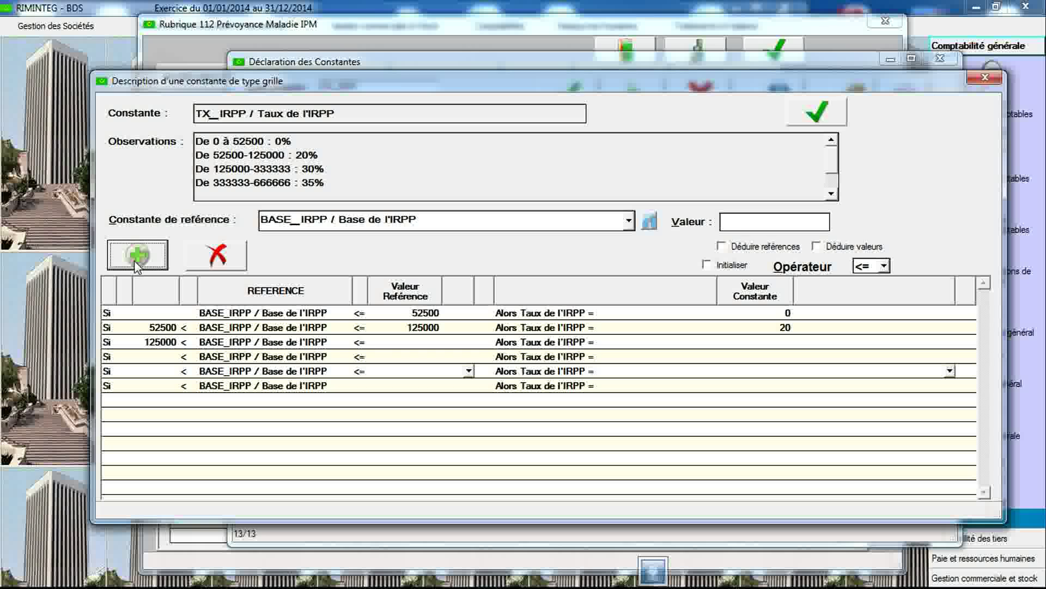
- Fill the third and fourth brackets: up to 333333 with rate 30, and up to 666666 with rate 35
click(388, 342)
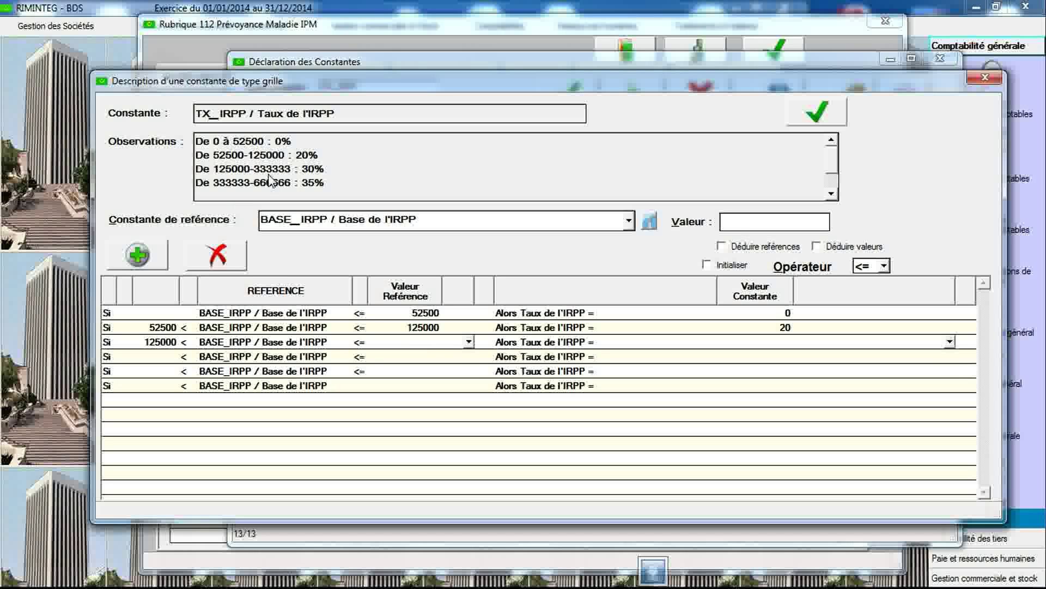
text(333333)
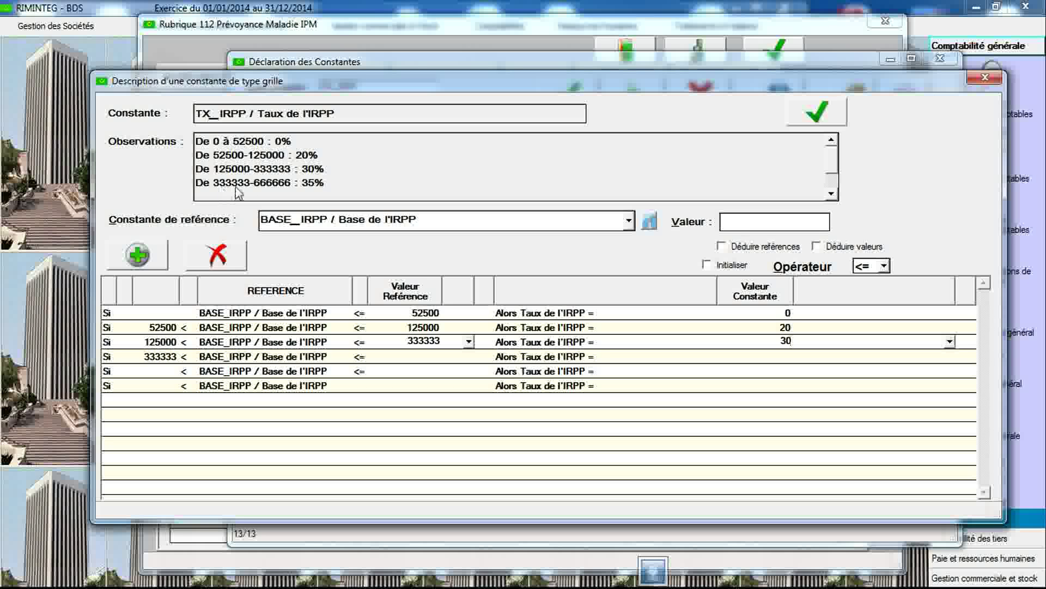
click(390, 358)
text(666666)
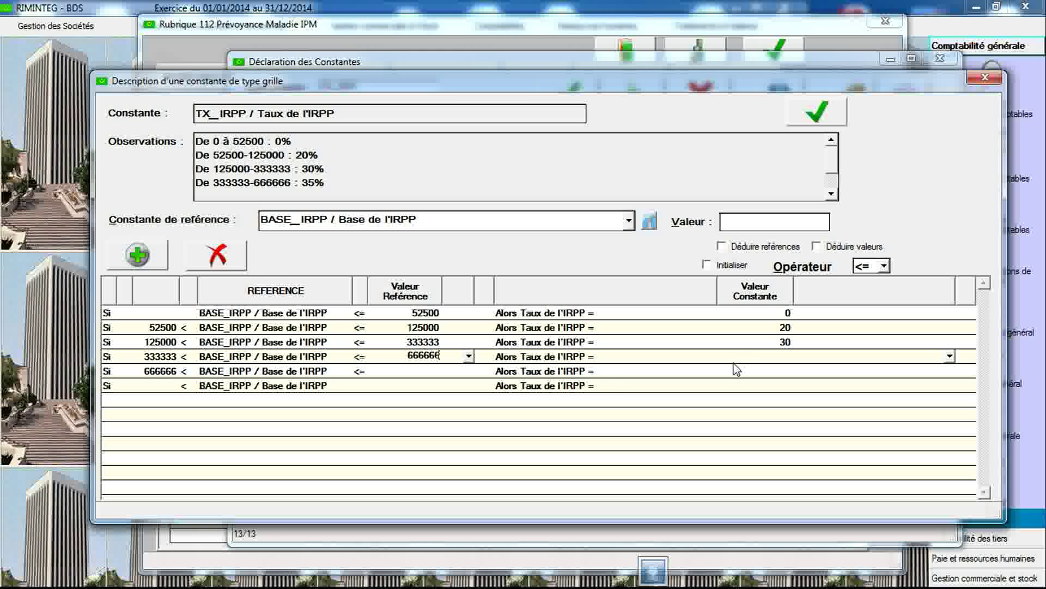
text(35)
- Fill the fifth bracket up to 1125000 with rate 37, and give the open-ended last bracket rate 40
click(831, 194)
click(831, 193)
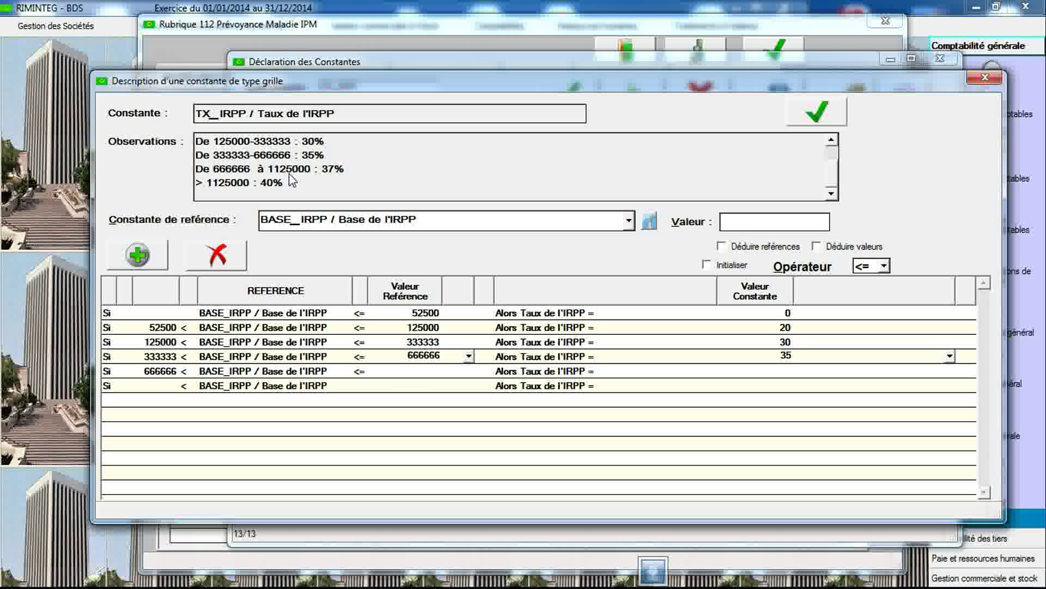
click(400, 371)
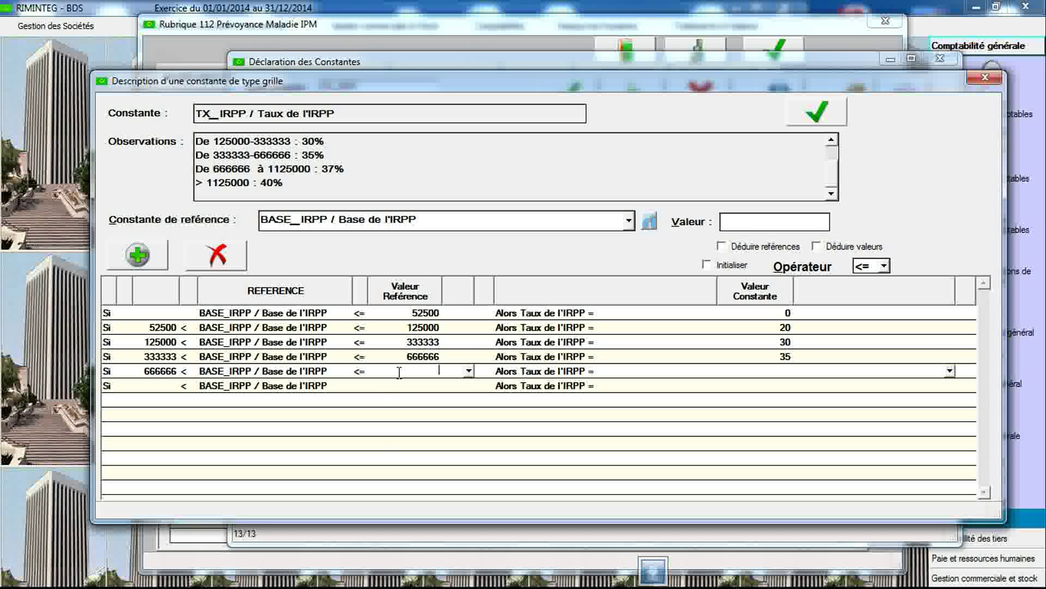
text(1125000)
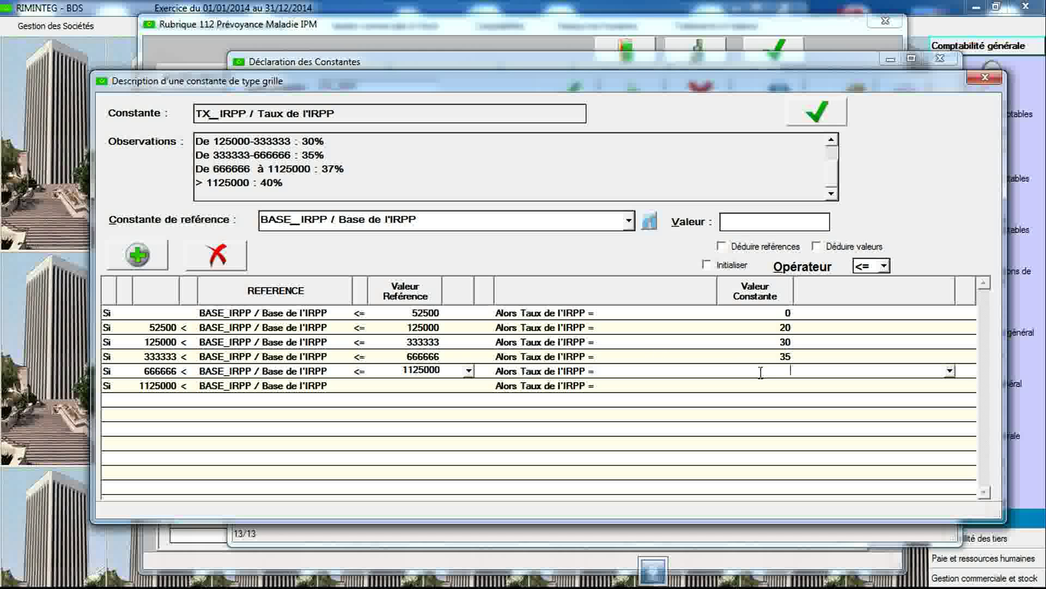
text(3)
click(770, 386)
text(40)
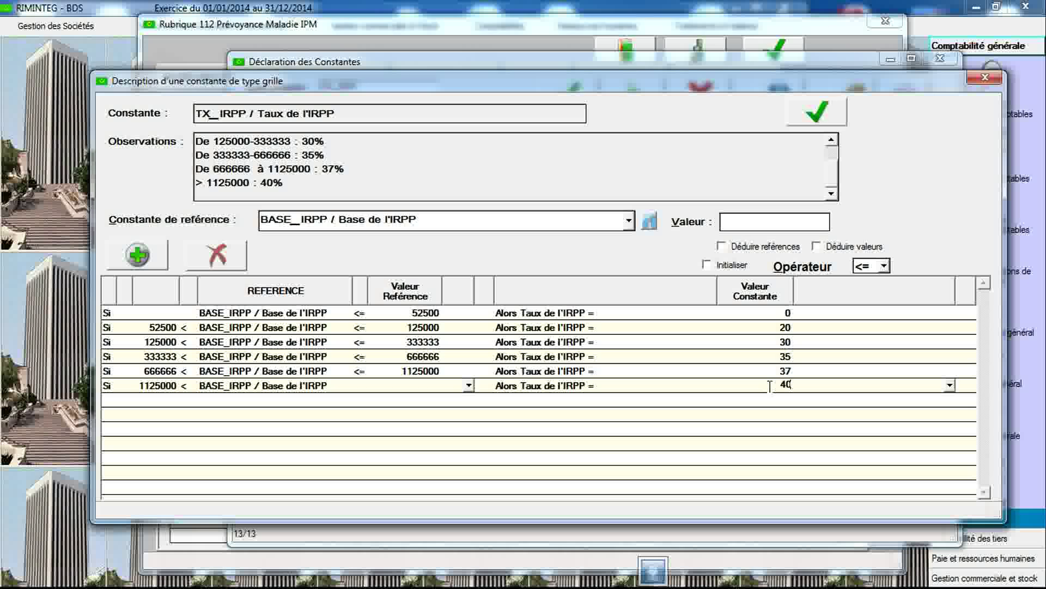
- Save the TX_IRPP grid and close both the grid description and the constants declaration
click(820, 123)
click(562, 326)
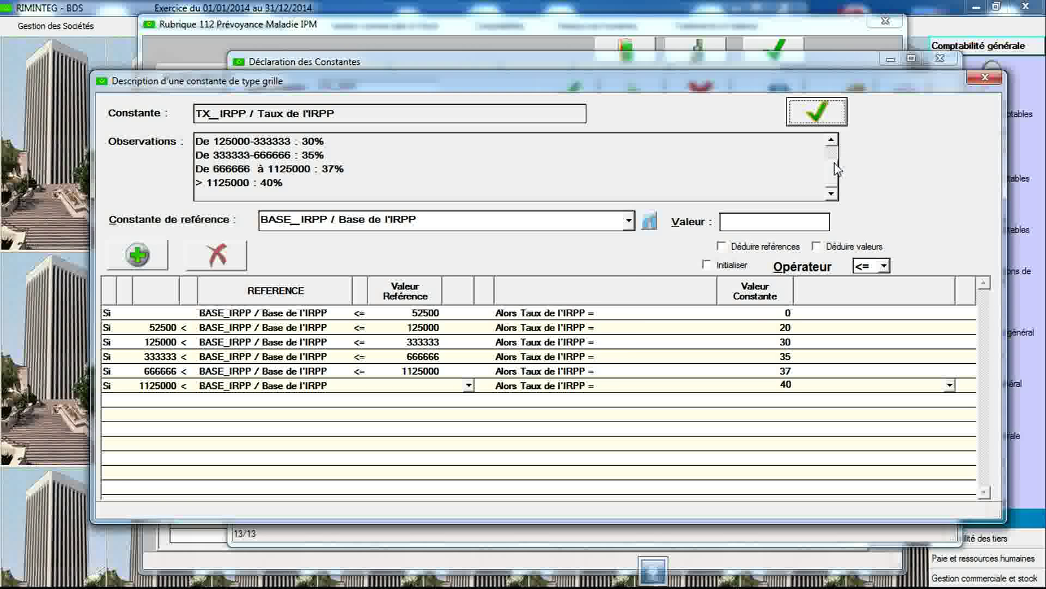
click(986, 77)
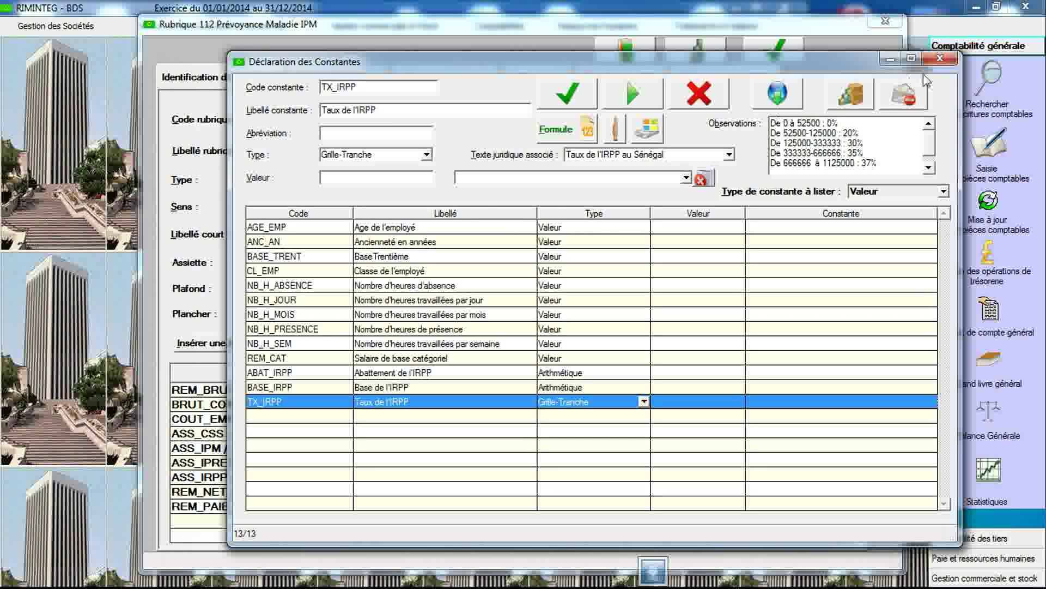
click(938, 61)
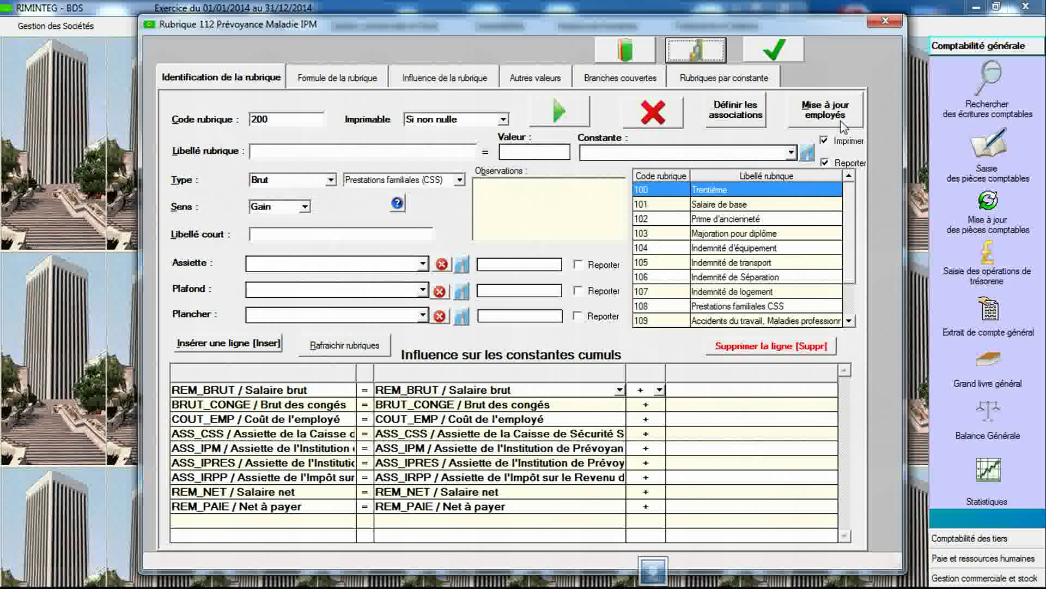
- Label payroll item 200 as "Retenue IRPP"
click(401, 154)
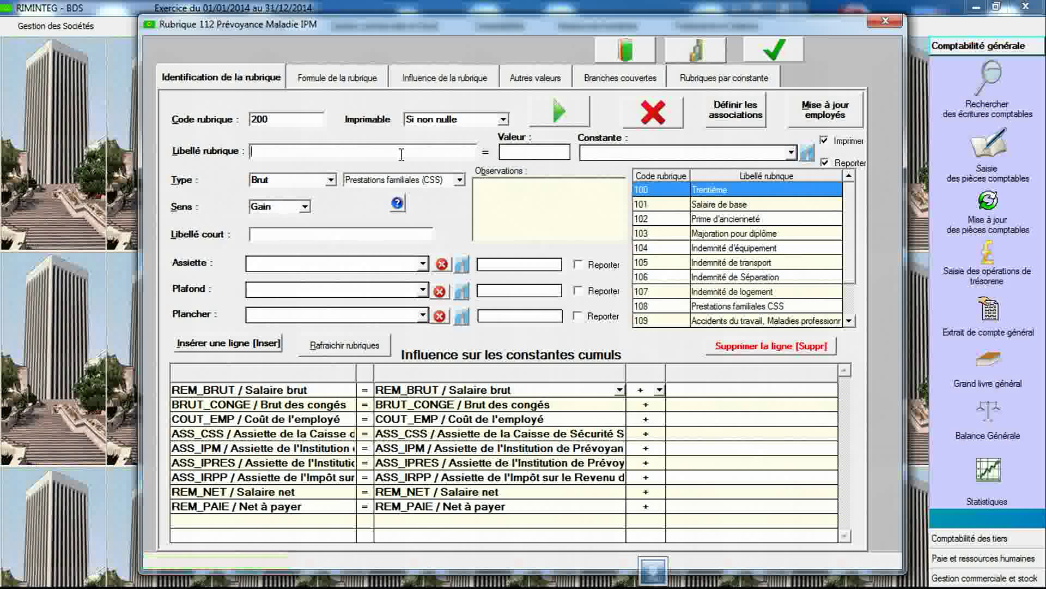
text(etenue)
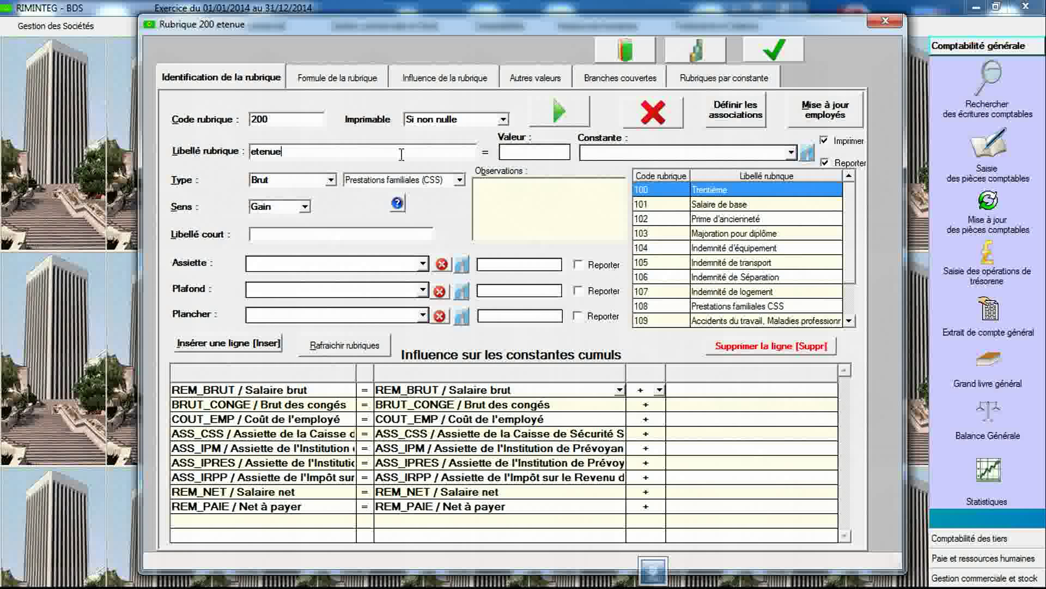
text(R)
key(End)
text(IRPP)
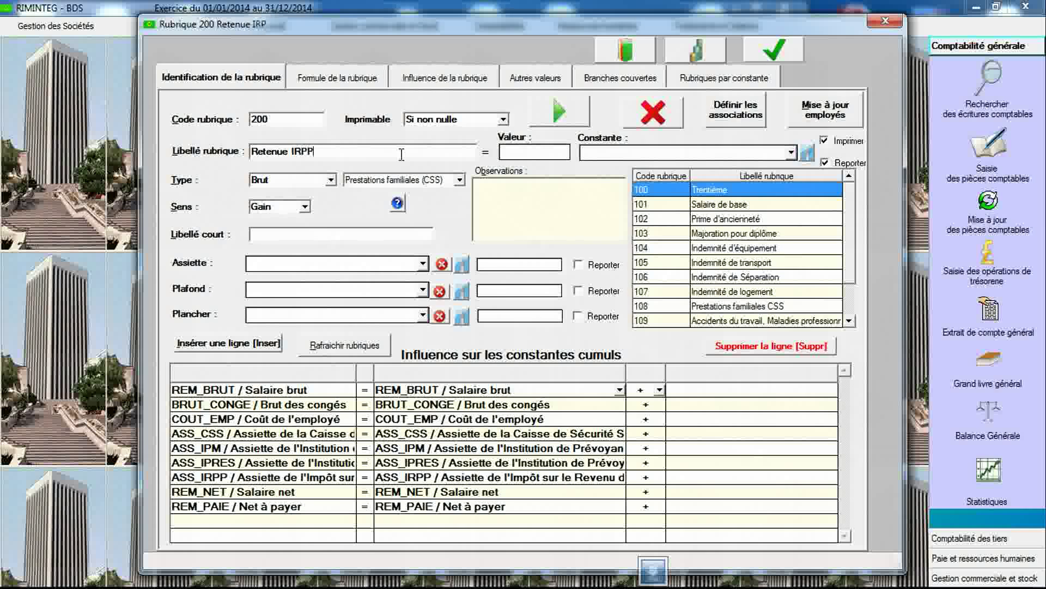
- Set the formula structure of item 200 to "Base X Taux - Complément"
click(371, 81)
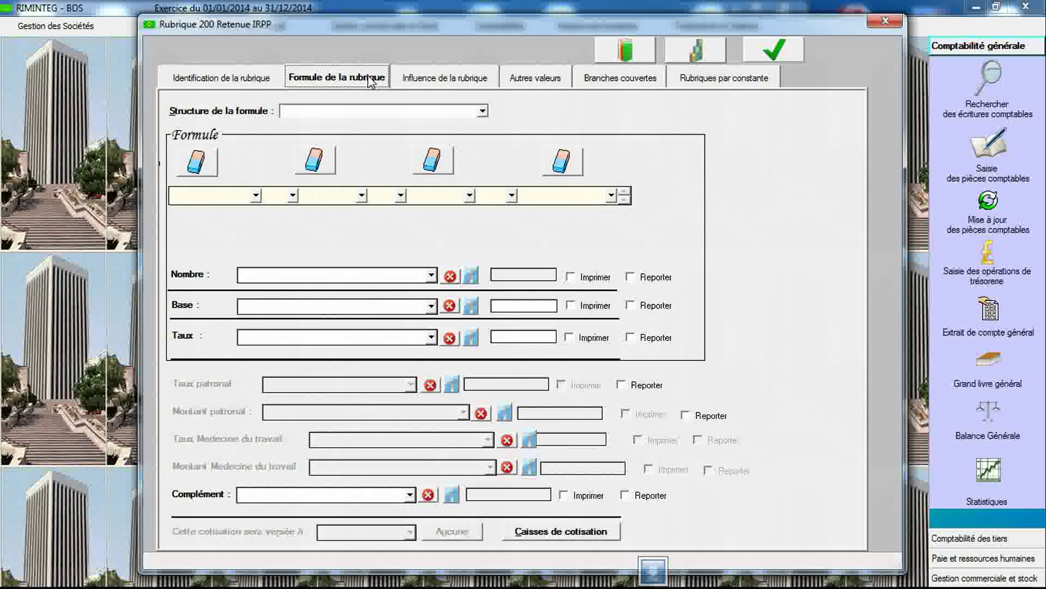
click(360, 111)
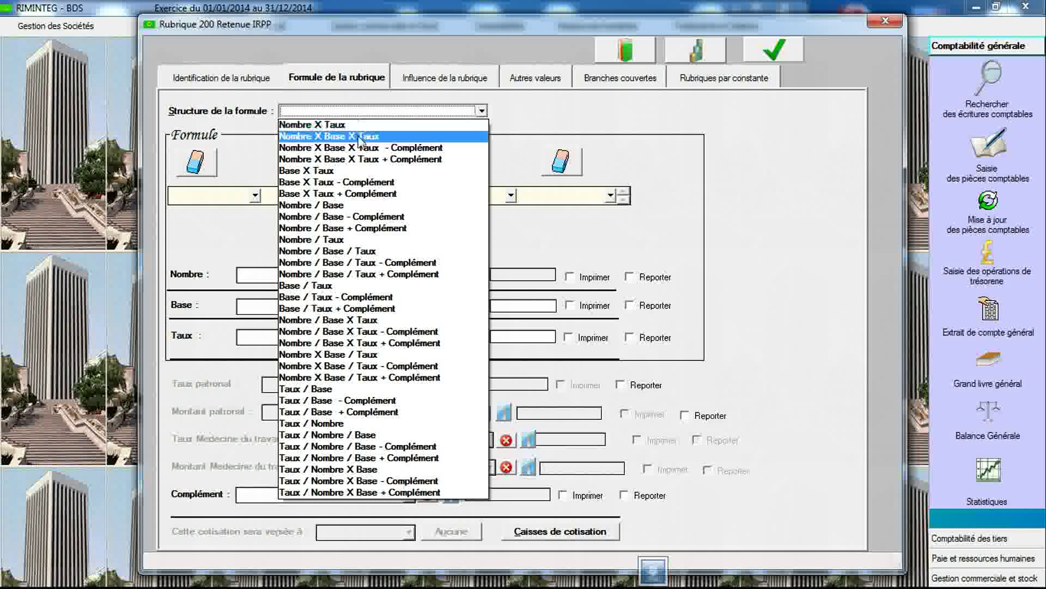
click(356, 183)
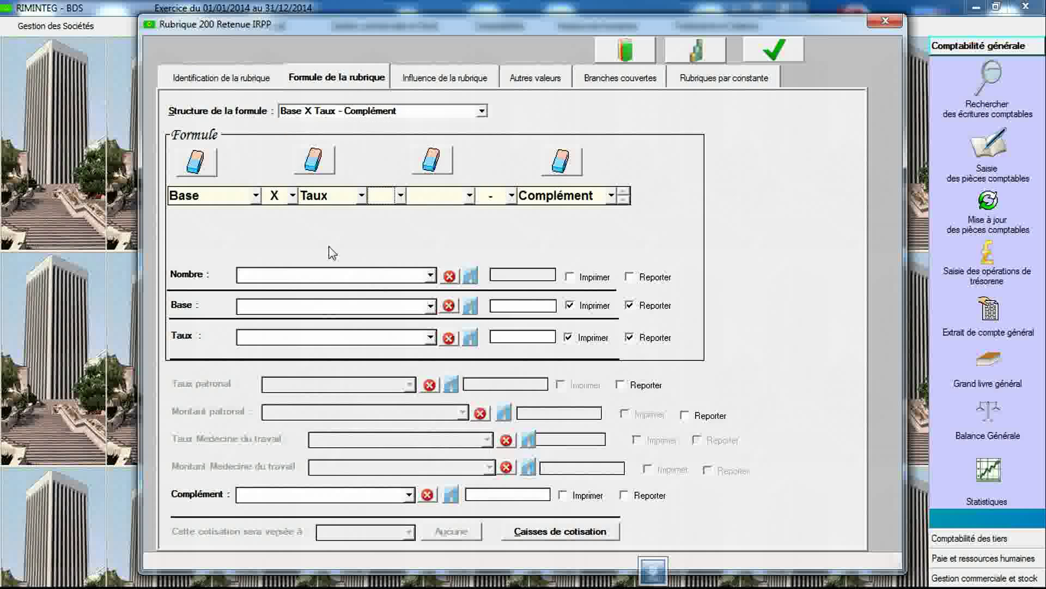
- Assign BASE_IRPP / Base de l'IRPP as the formula's base and TX_IRPP / Taux de l'IRPP as its rate
click(430, 307)
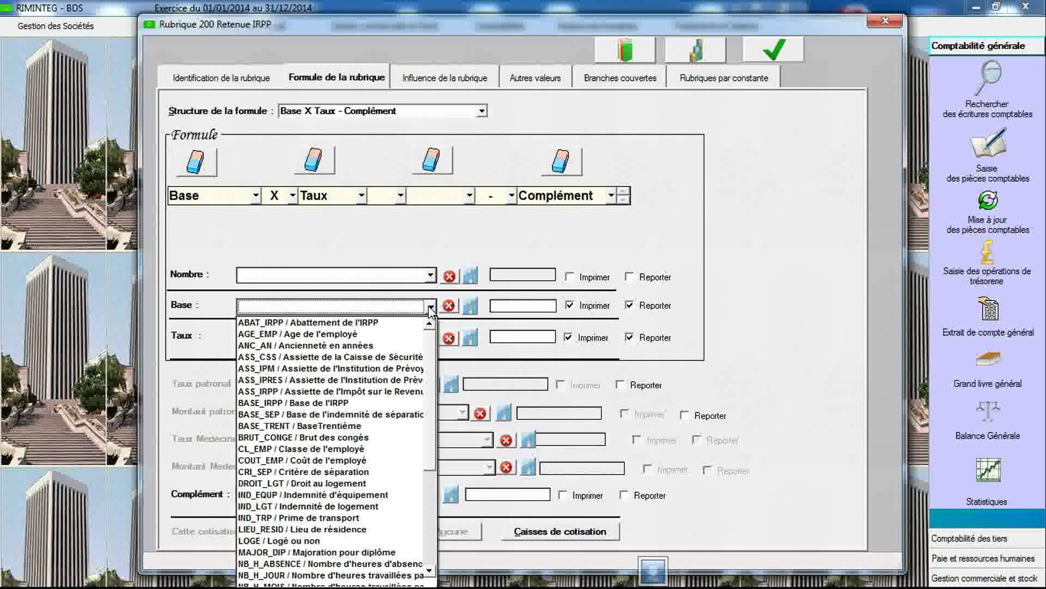
click(392, 406)
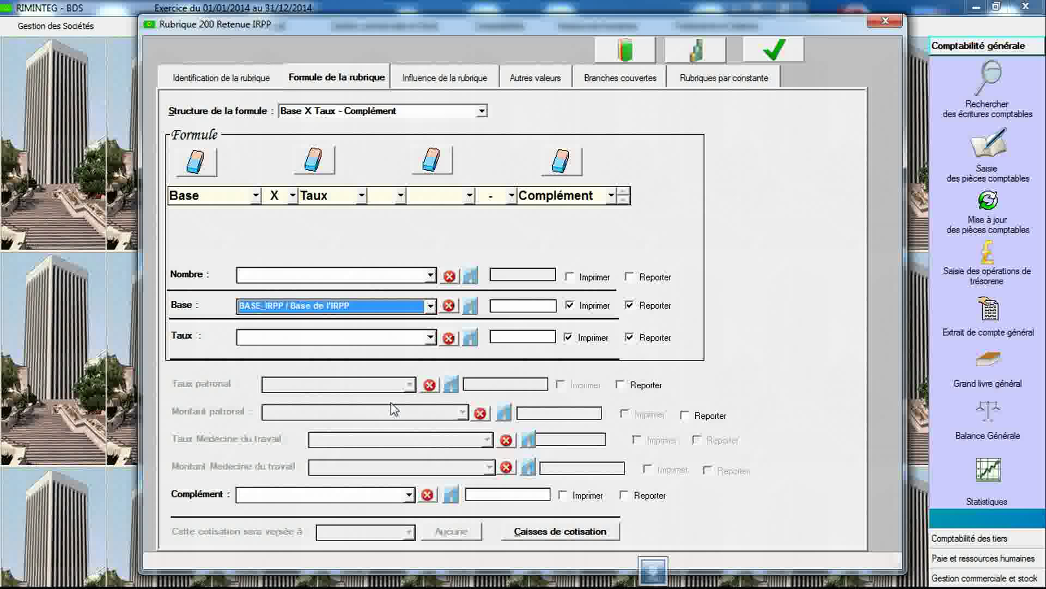
click(430, 336)
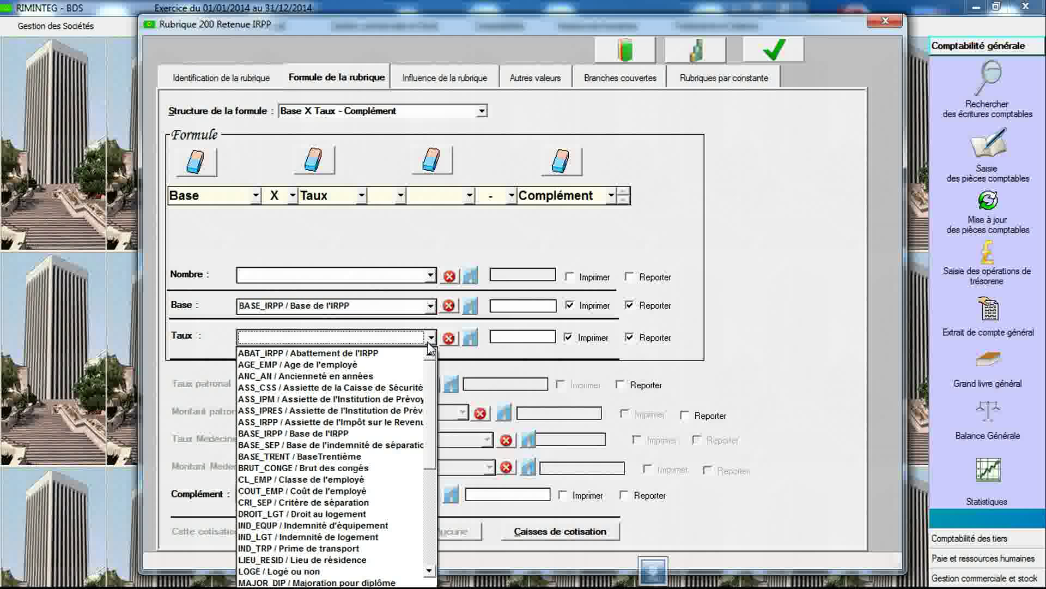
key(t)
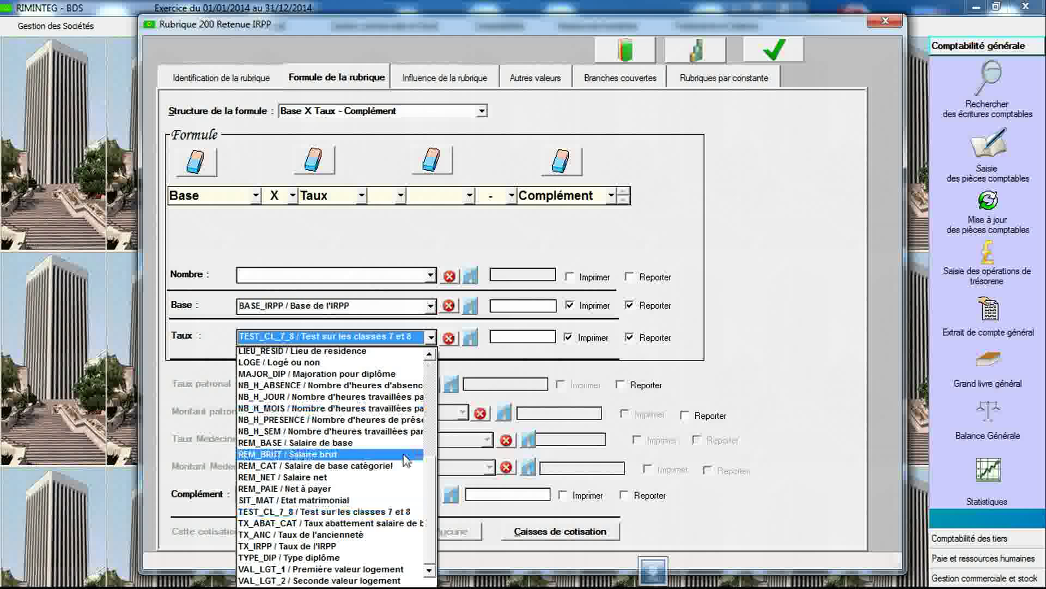
click(375, 546)
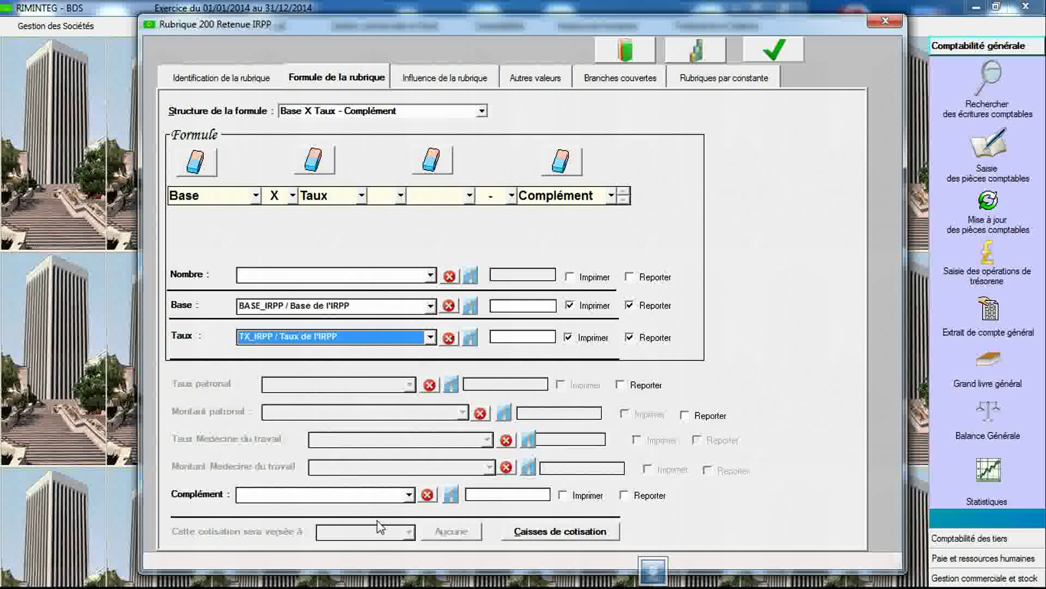
click(409, 495)
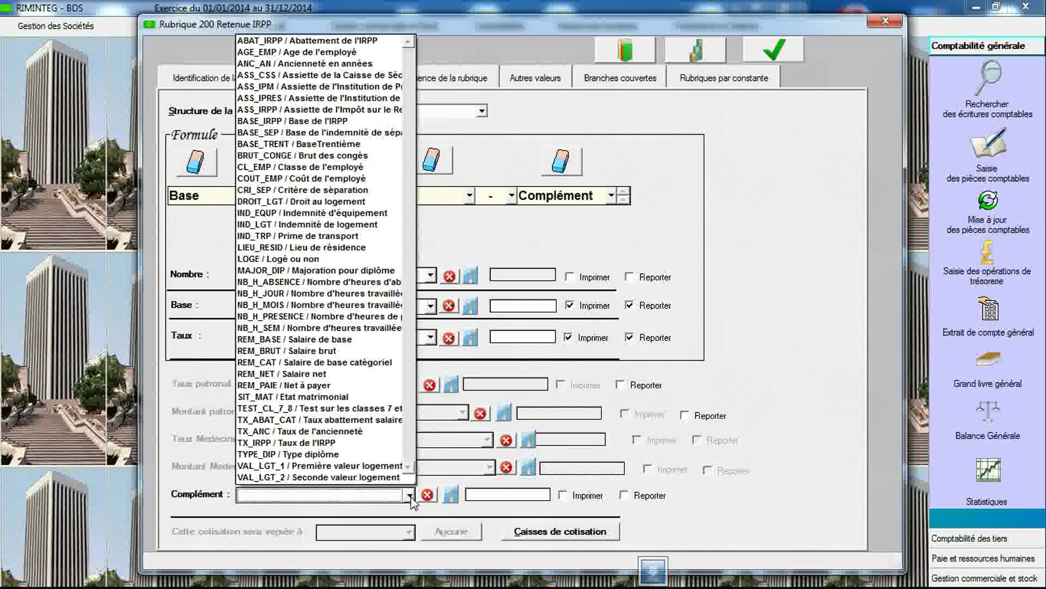
click(410, 496)
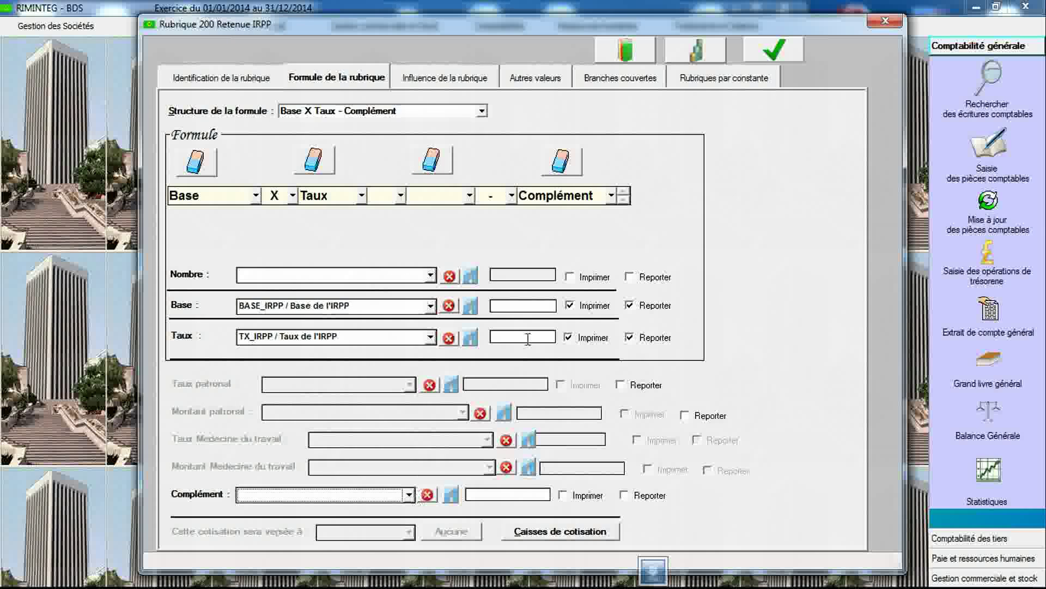
- In the constants declaration, enter a new constant with code NB_PARTS and label "Nombre de parts pour l'employé"
click(699, 61)
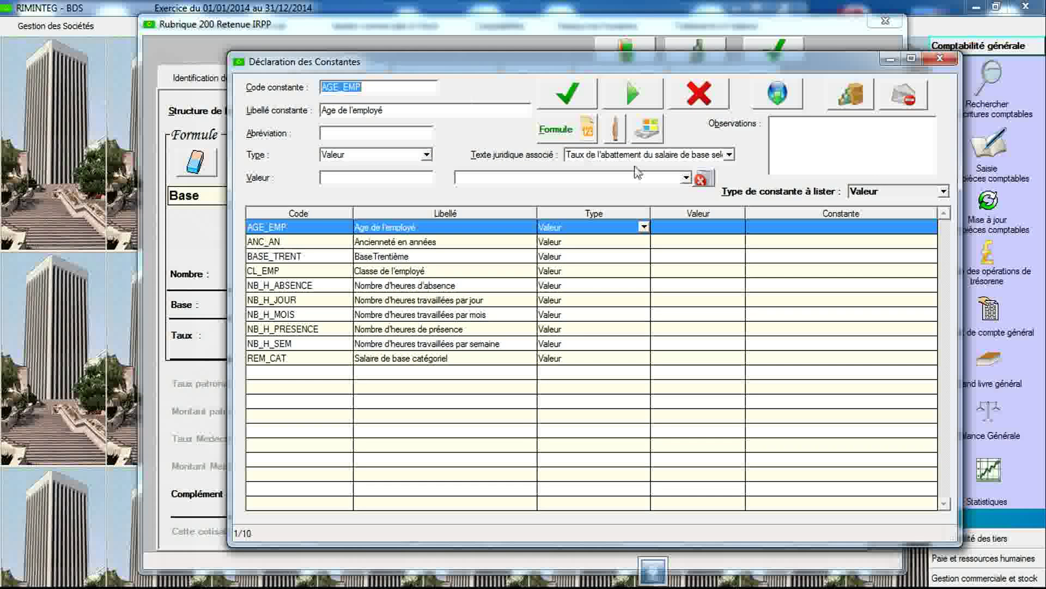
click(659, 156)
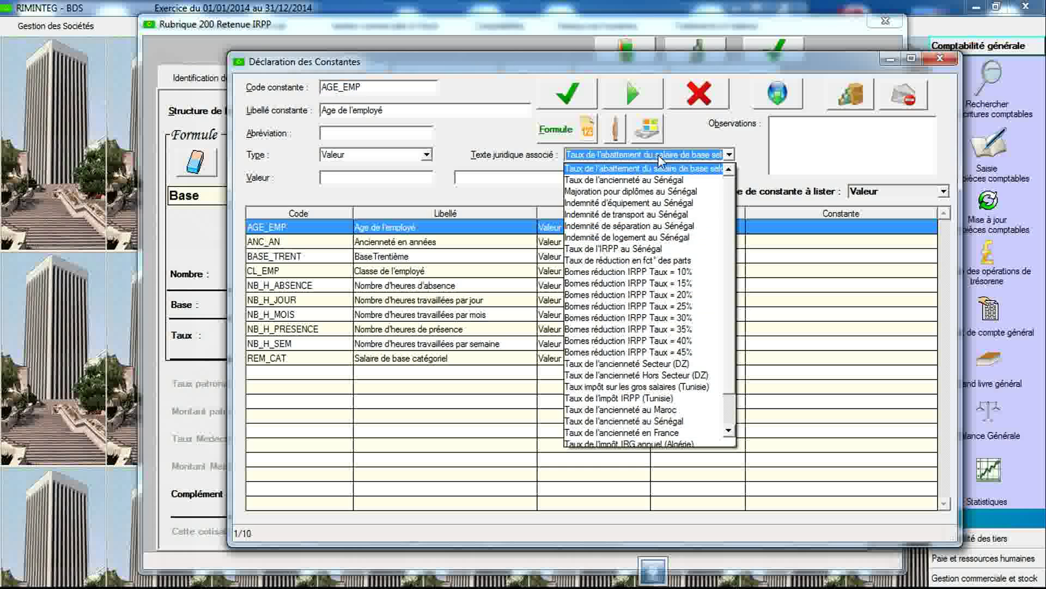
click(654, 262)
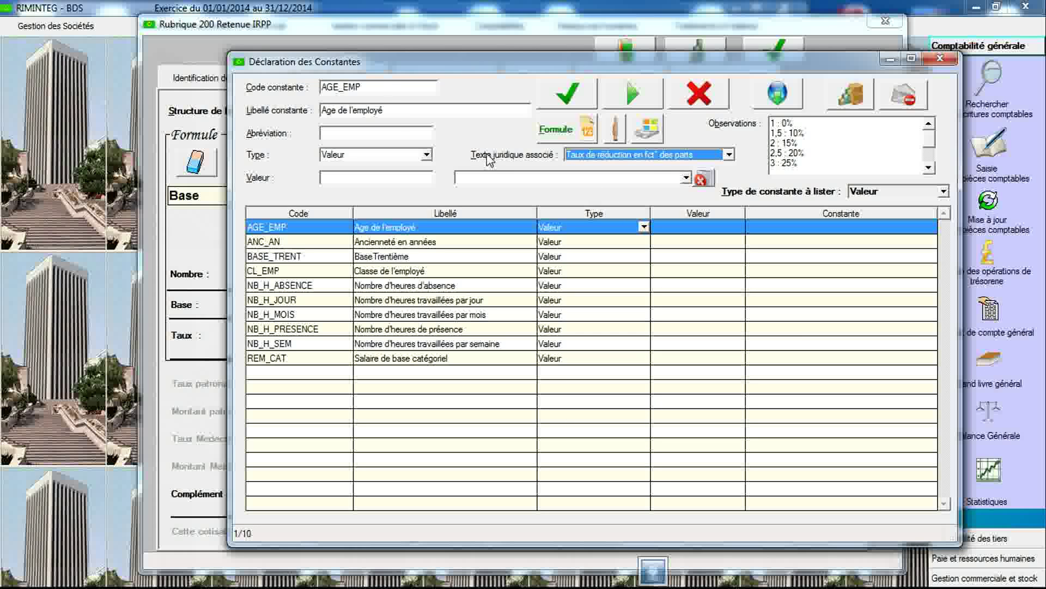
click(383, 87)
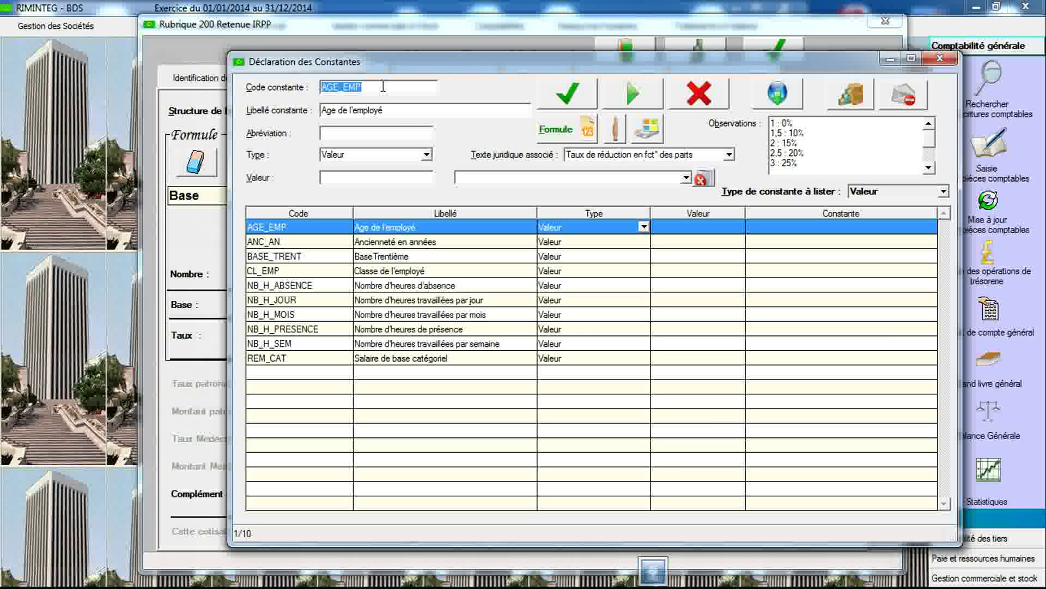
text(NB_PARTS)
key(Tab)
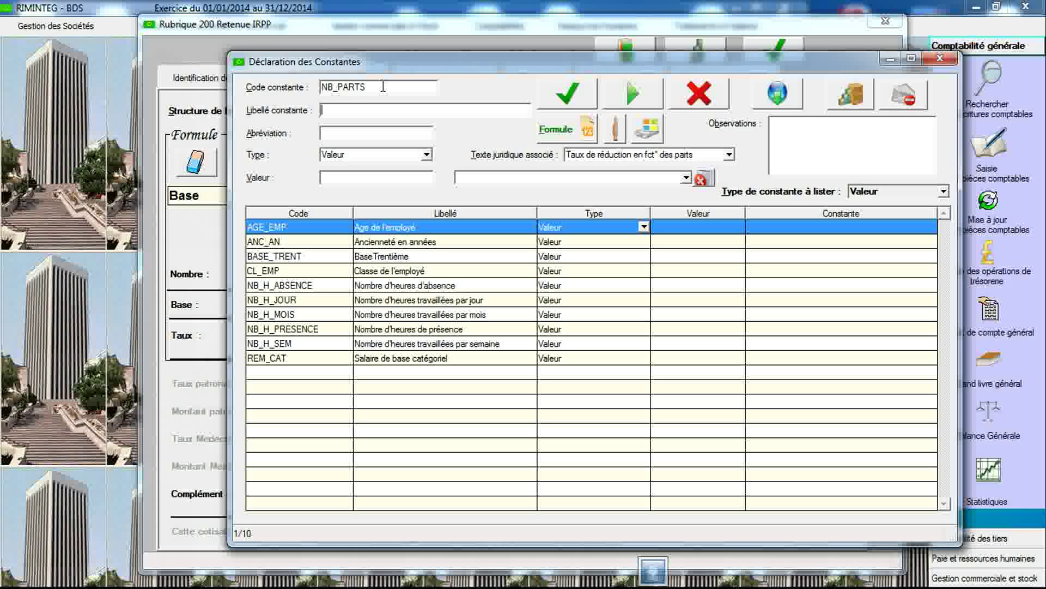
text(Nombre de parts pour l'employé)
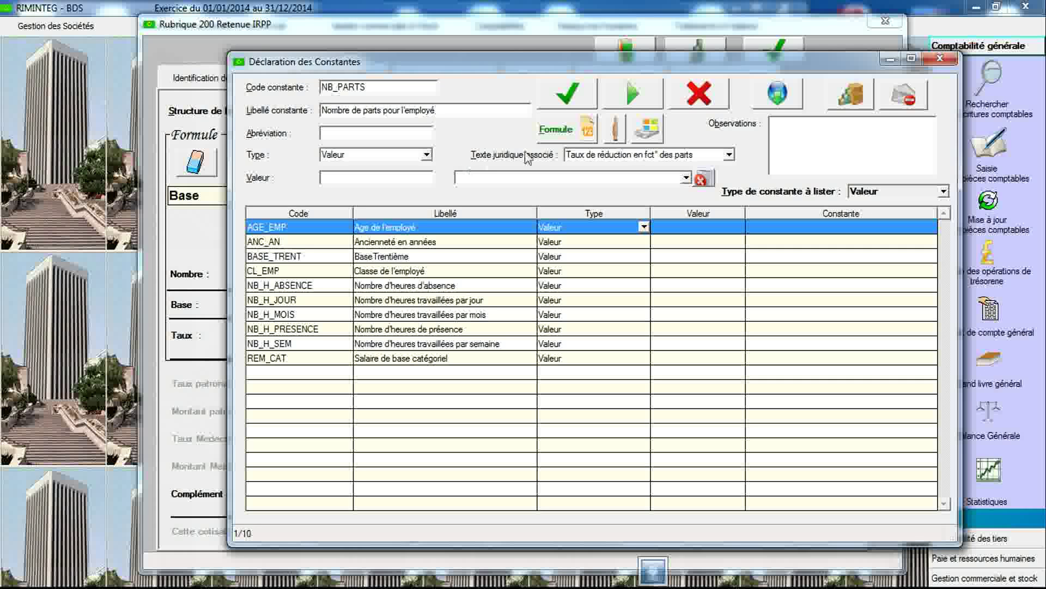
- Associate the legal text "Taux de réduction en fct° des parts" with NB_PARTS, set its type to Tableau and save the constant
click(583, 155)
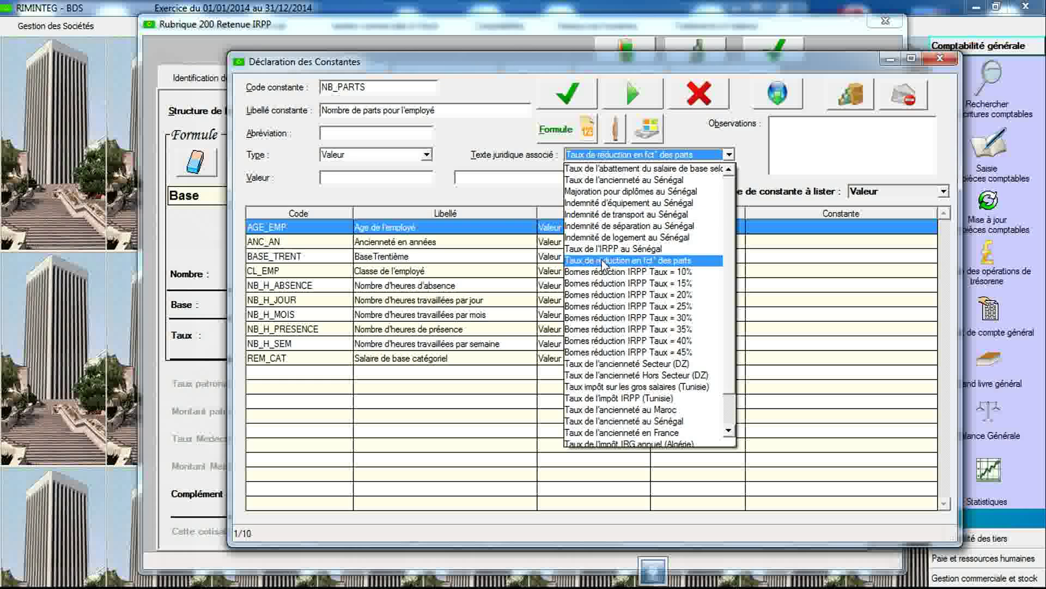
click(619, 258)
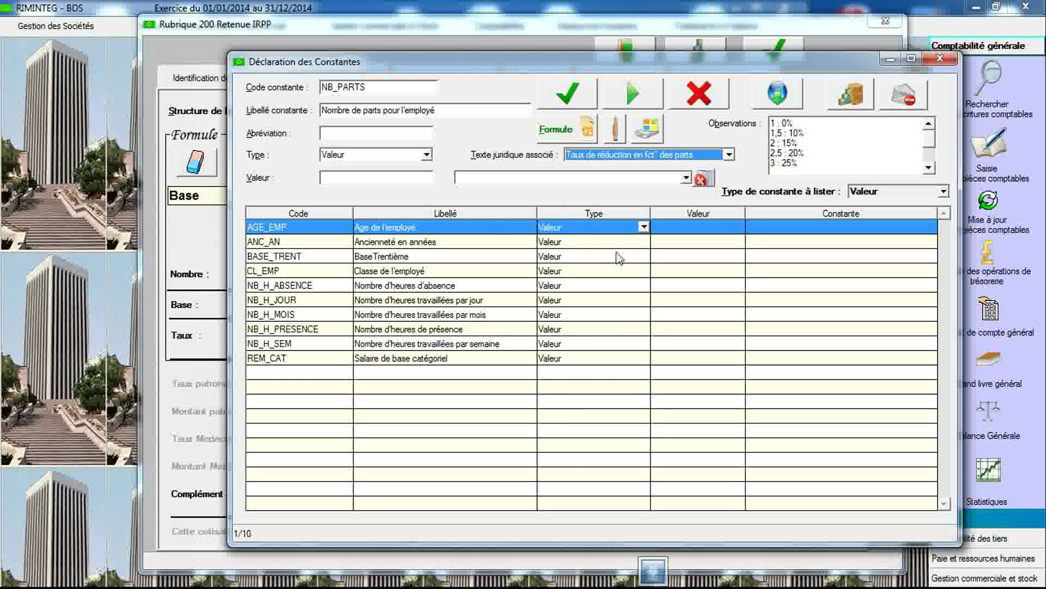
click(427, 156)
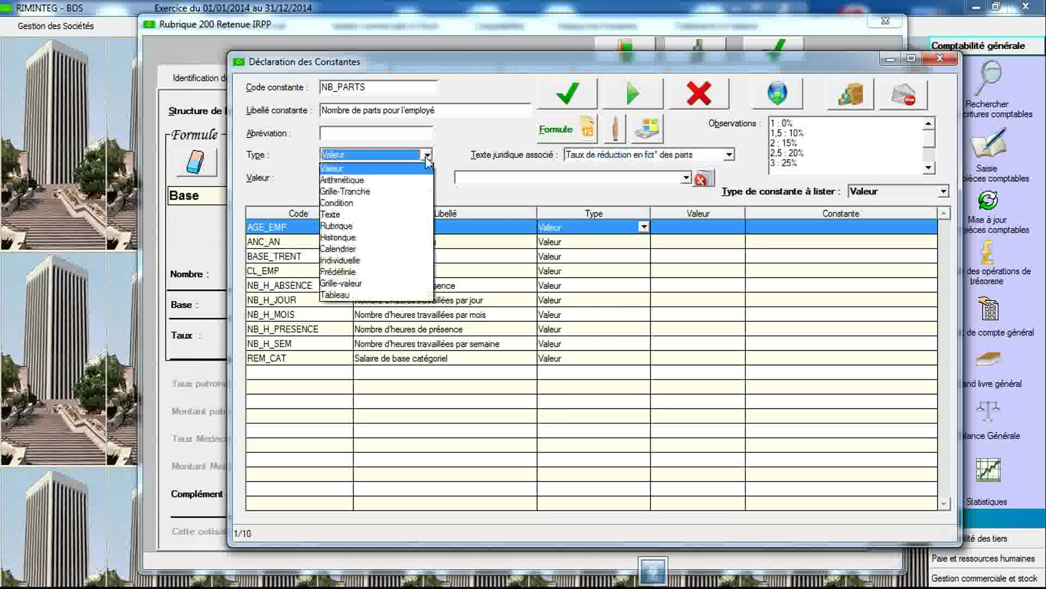
click(389, 295)
click(567, 93)
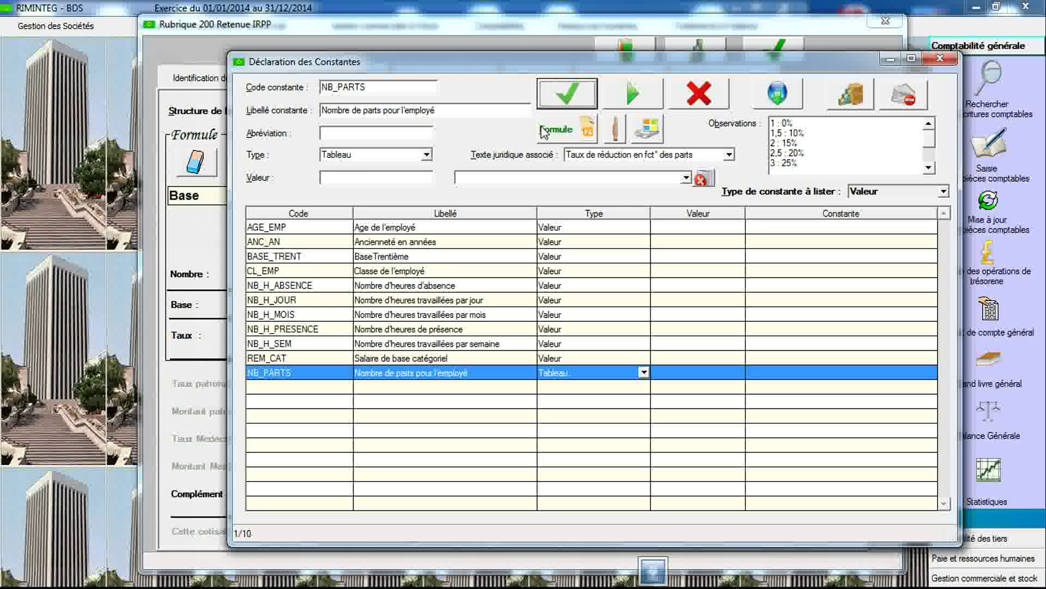
- Fill the NB_PARTS table automatically from 1 to 5 in increments of 0,5, and save it
double_click(454, 373)
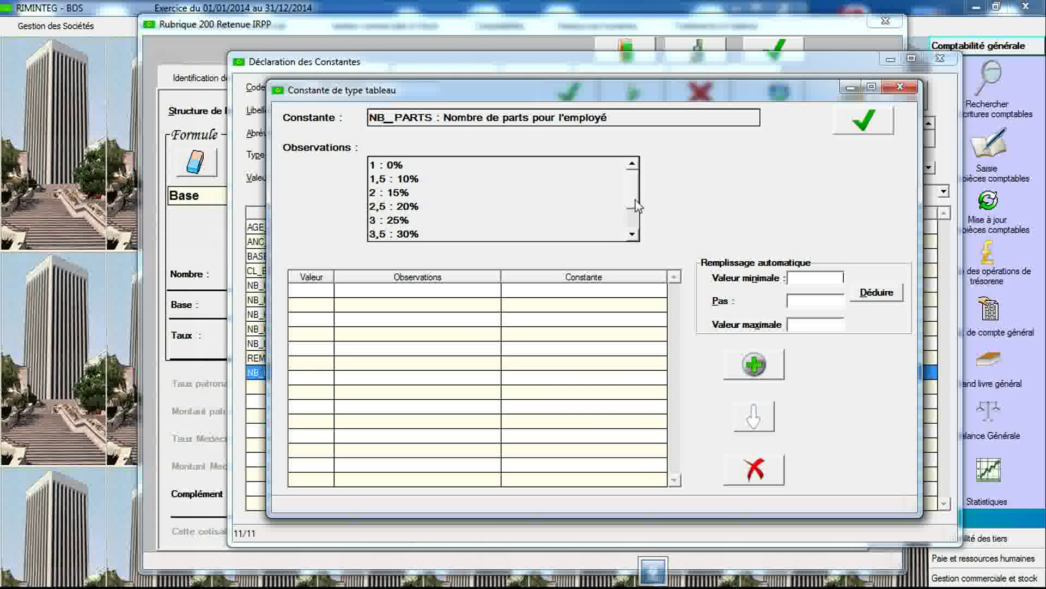
mouse_move(640, 196)
mouse_down()
mouse_move(641, 223)
mouse_move(637, 183)
mouse_up()
click(814, 300)
text(0,5)
right_click(822, 327)
click(812, 323)
click(872, 294)
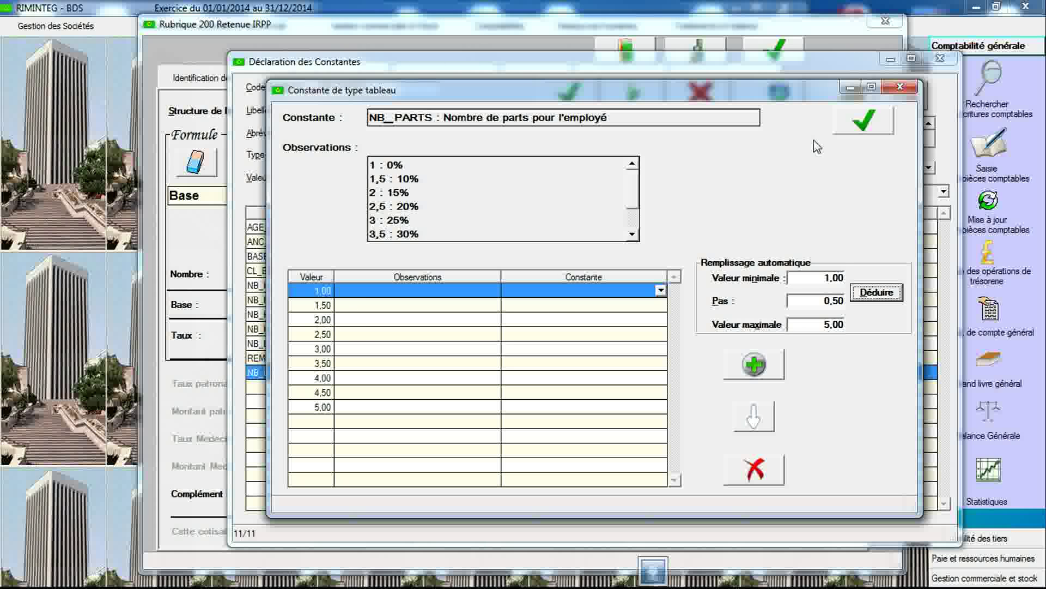
click(865, 121)
click(599, 328)
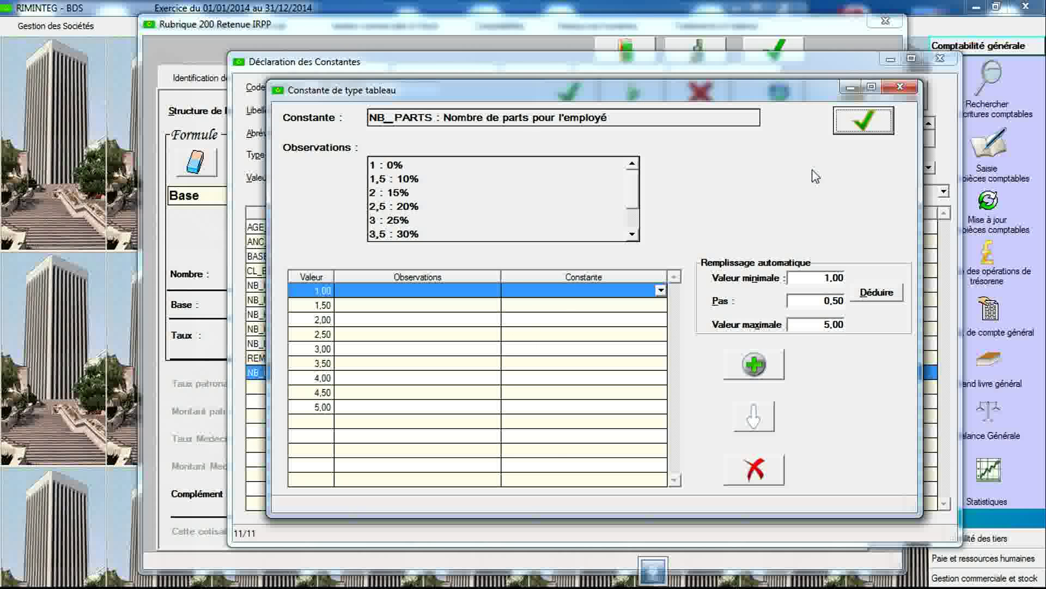
click(877, 111)
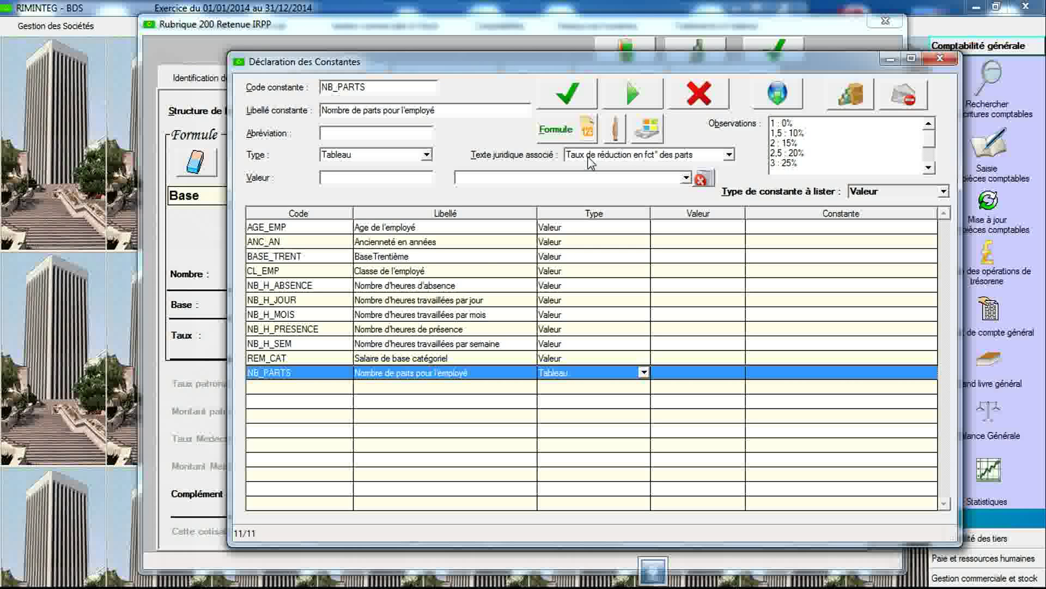
- Enter a new constant with code TX_REDUC_IRPP and label "Taux de réduction de l'IRPP fct° nb parts"
click(379, 90)
text(TX_REDUC_IRPP)
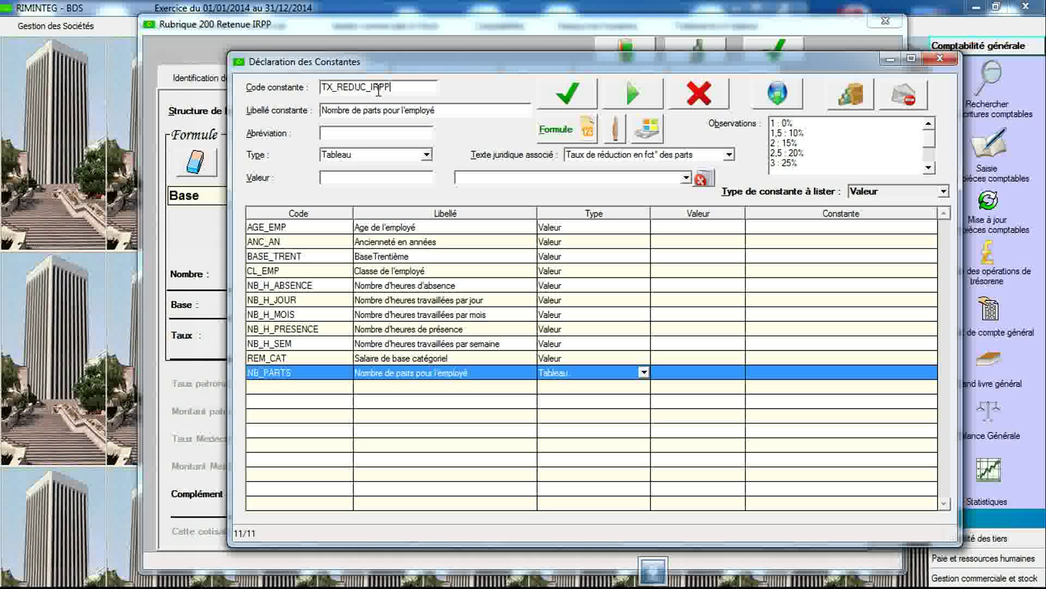
key(Tab)
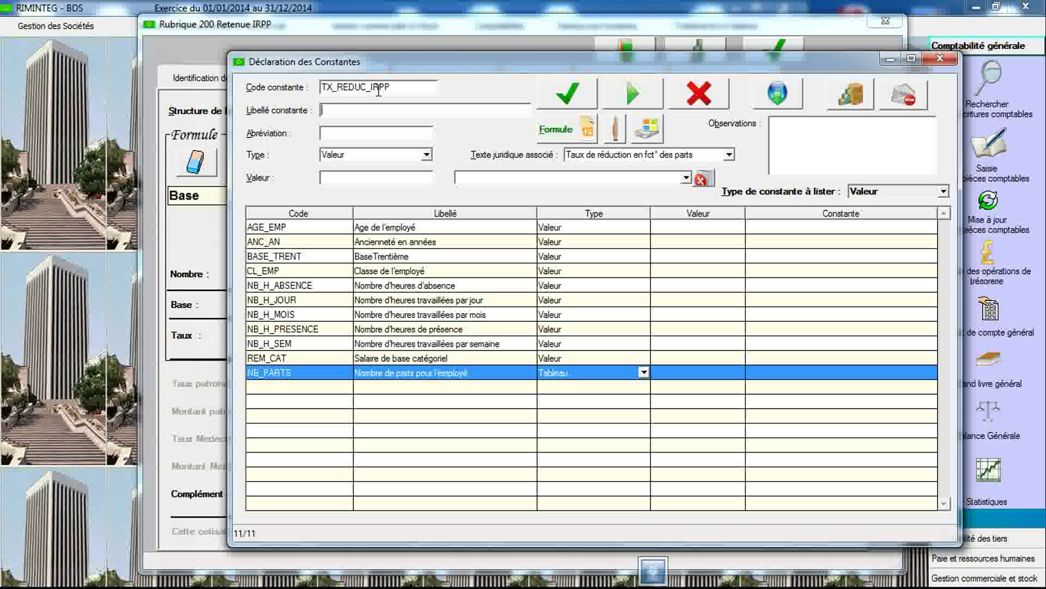
text(Taux de réduction de)
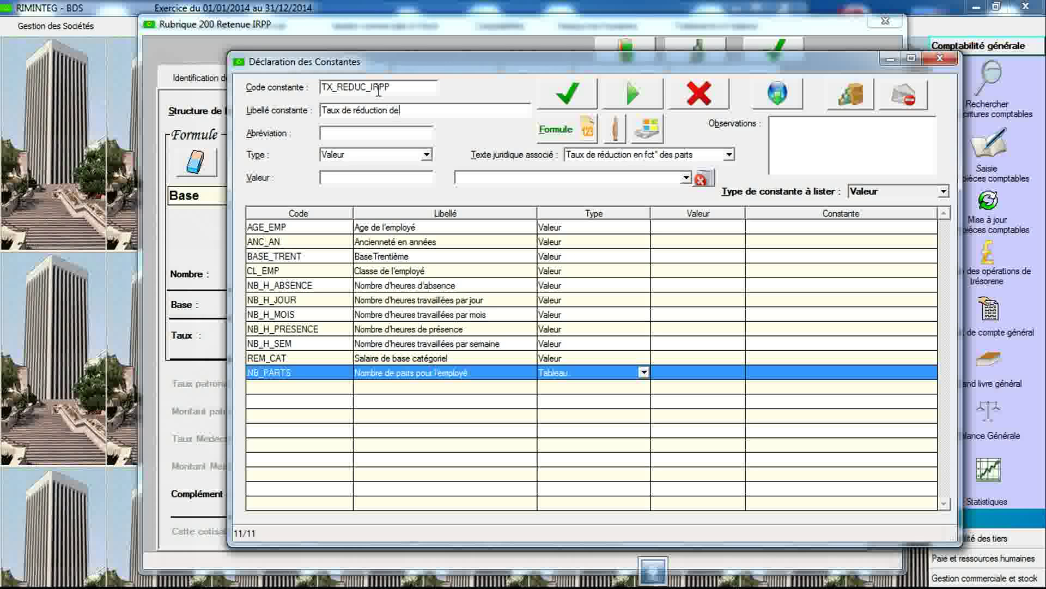
text( l'IRPP fct° nb parts)
- Set TX_REDUC_IRPP to type Tableau, associate the legal text "Taux de réduction en fct° des parts" and save the constant
click(428, 156)
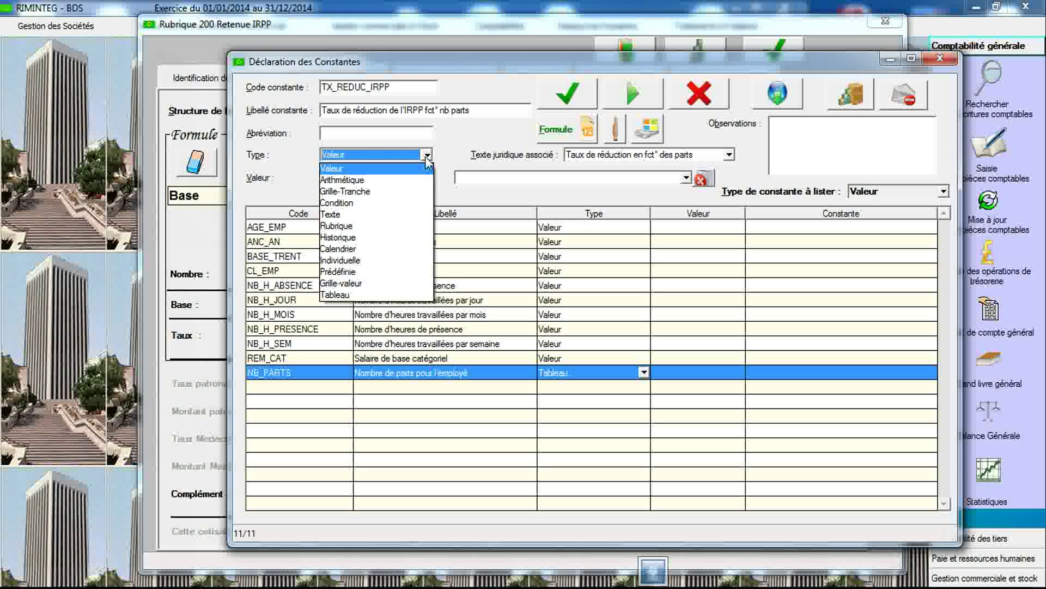
click(389, 295)
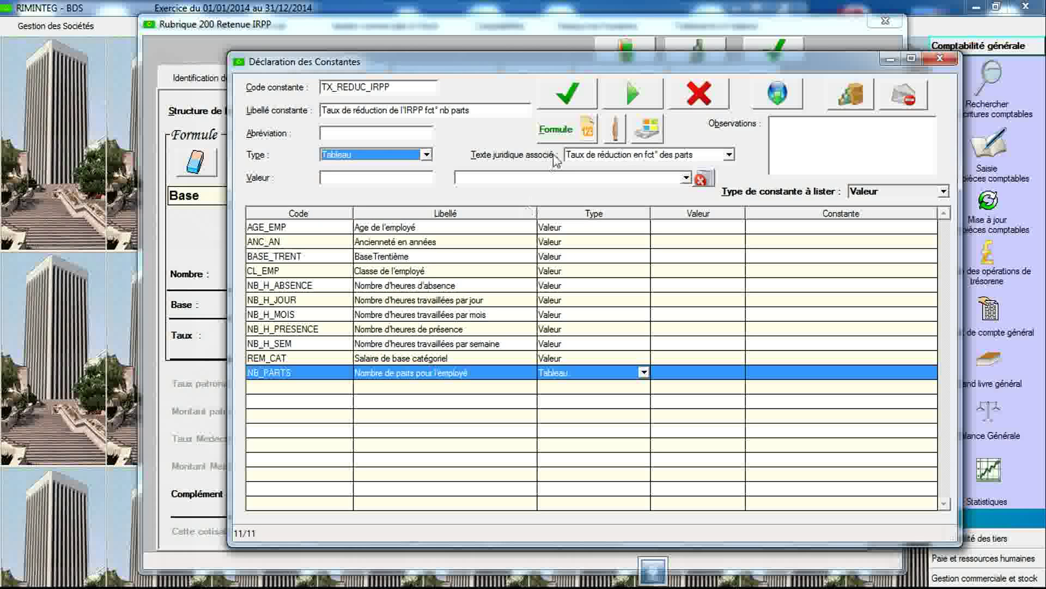
click(613, 156)
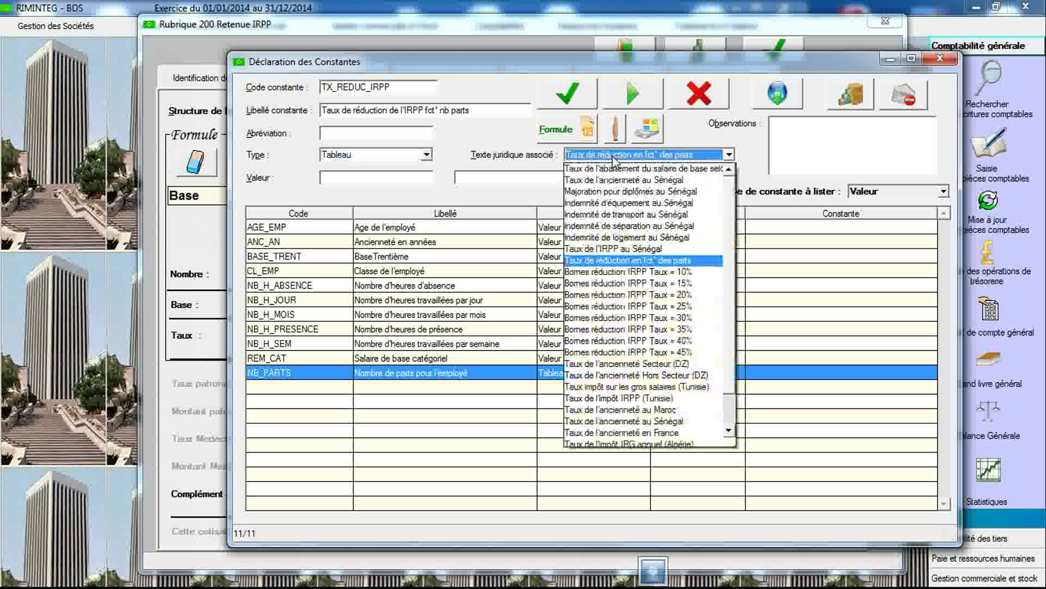
click(614, 261)
click(568, 94)
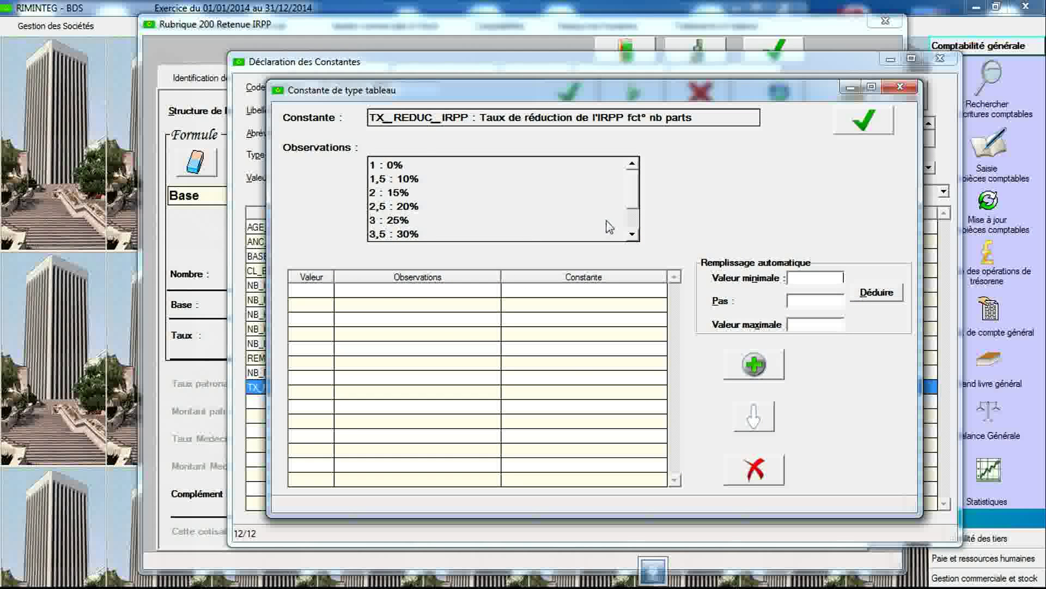
- Close the empty table description and change the type of TX_REDUC_IRPP to Grille-valeur
click(900, 88)
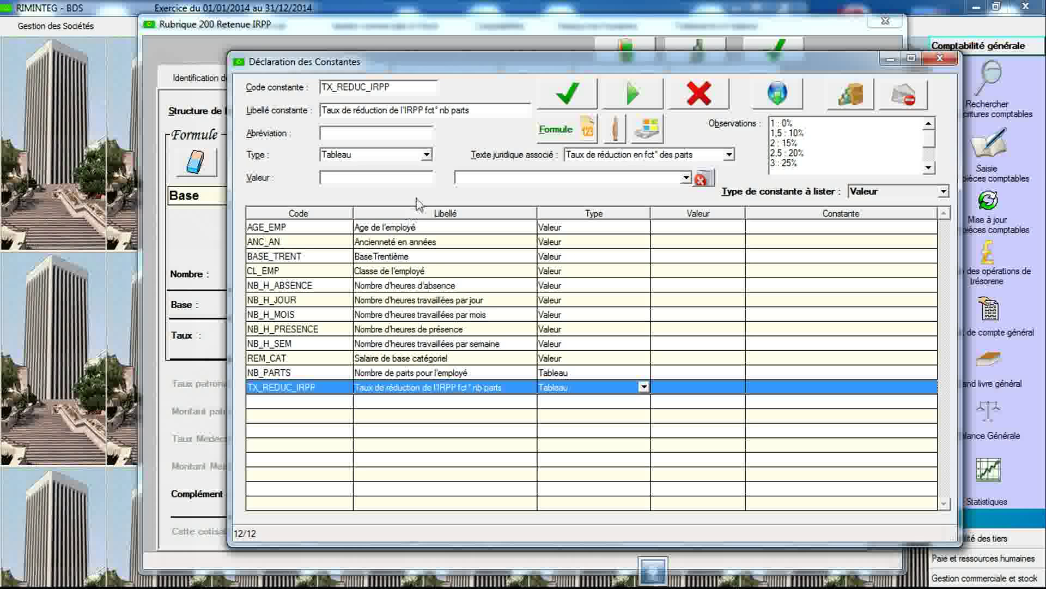
click(427, 155)
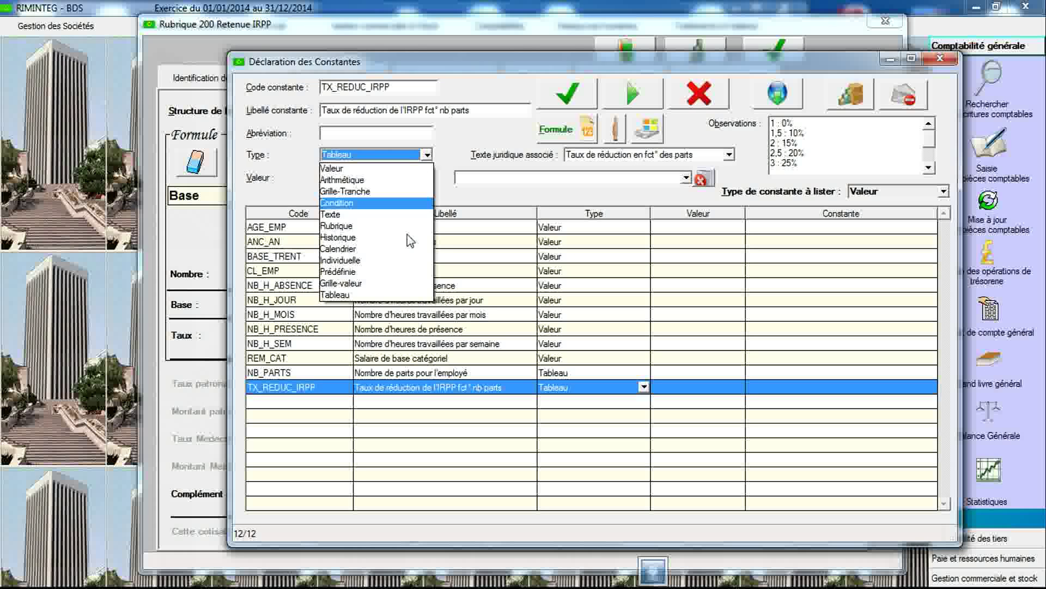
click(399, 283)
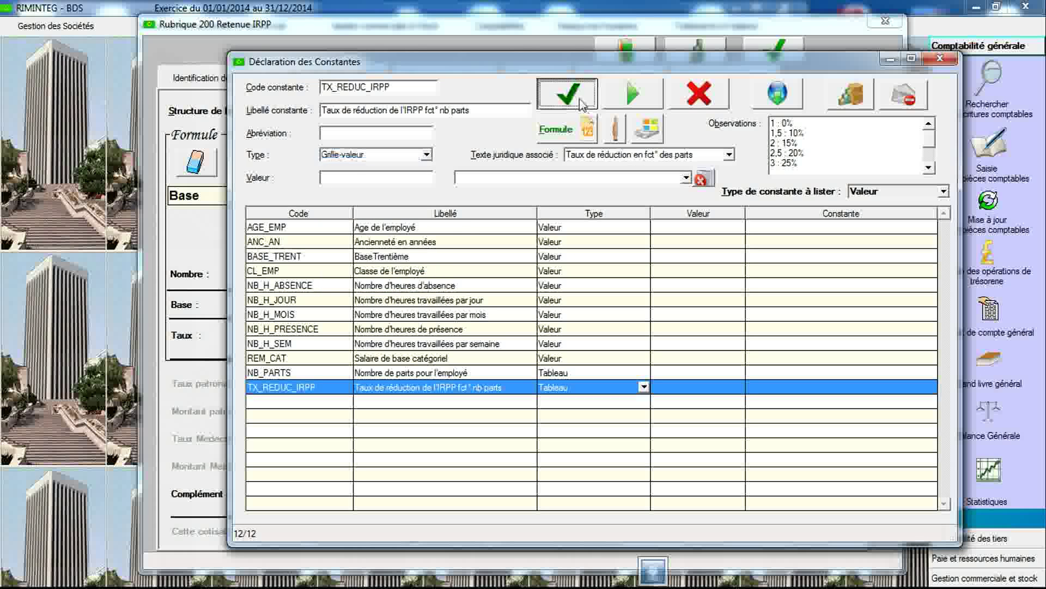
- Open the grid description of TX_REDUC_IRPP and set NB_PARTS / Nombre de parts pour l'employé as its reference constant
double_click(491, 389)
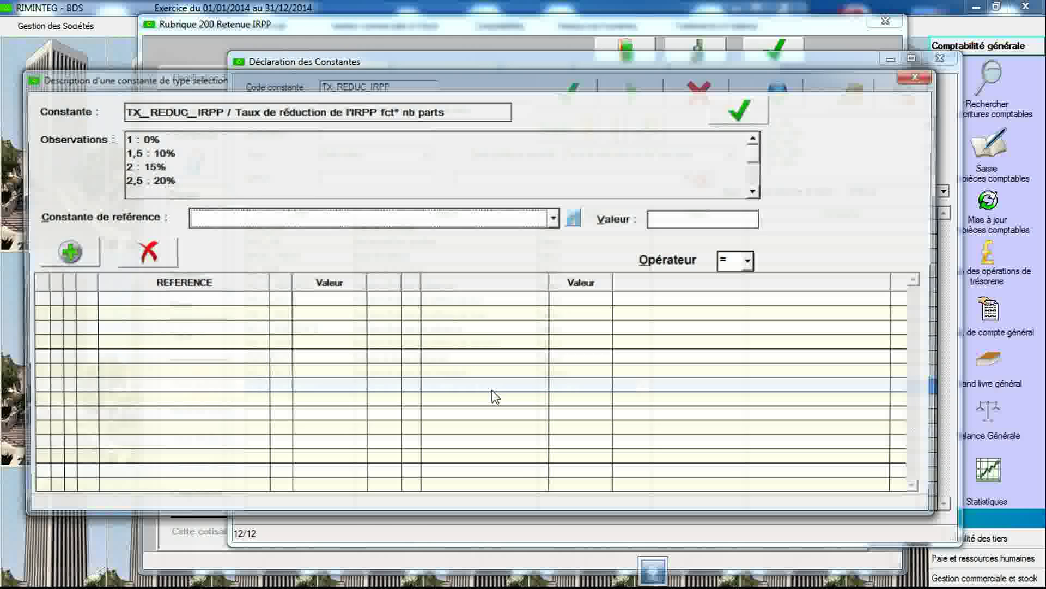
click(555, 218)
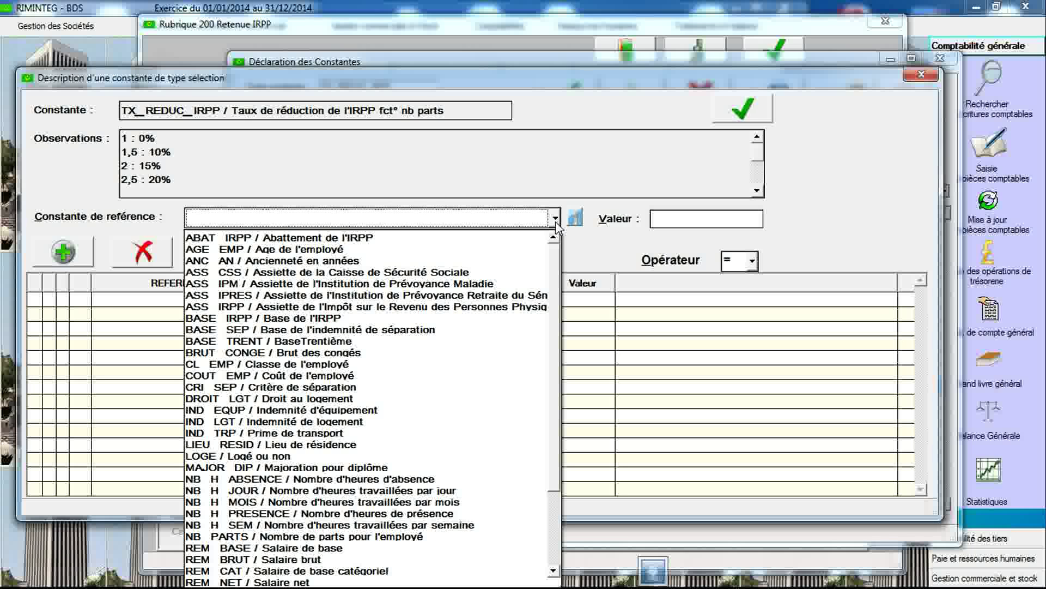
key(n)
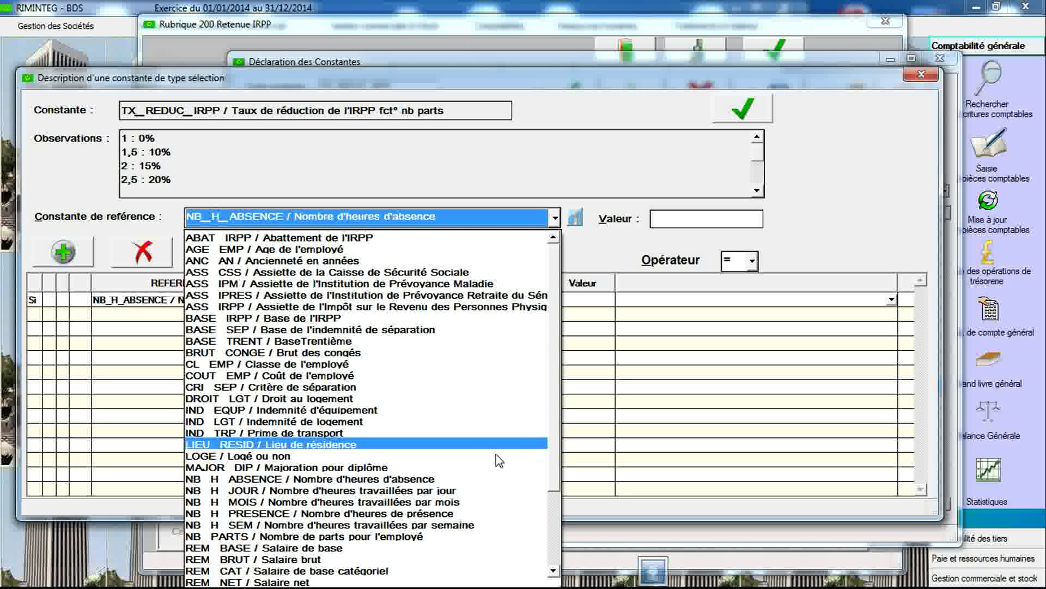
click(471, 537)
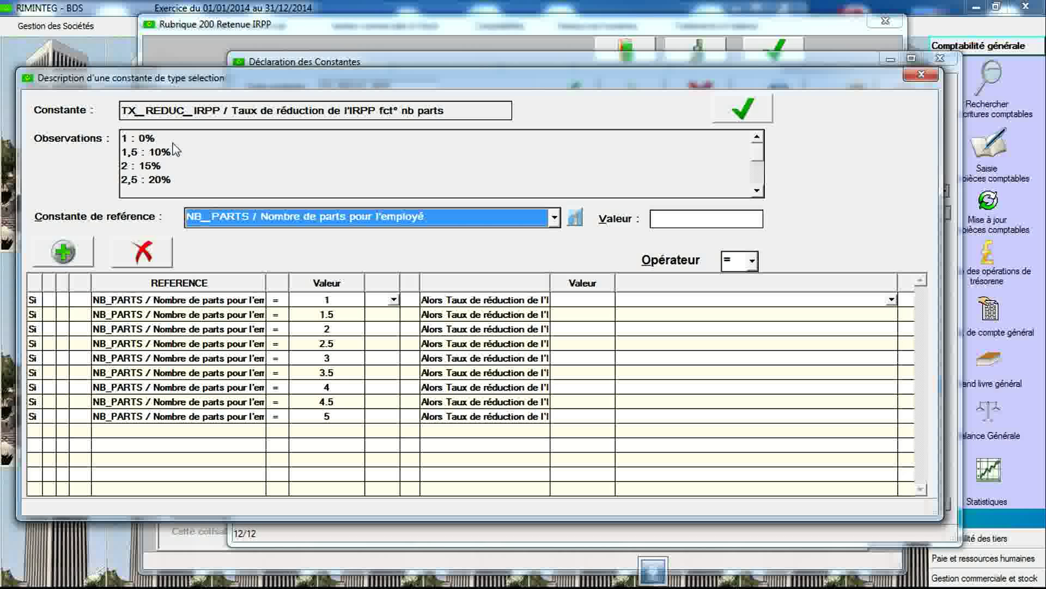
- Enter reduction rates 0, 10, 15 and 20 in the grid for 1, 1.5, 2 and 2.5 parts
click(572, 301)
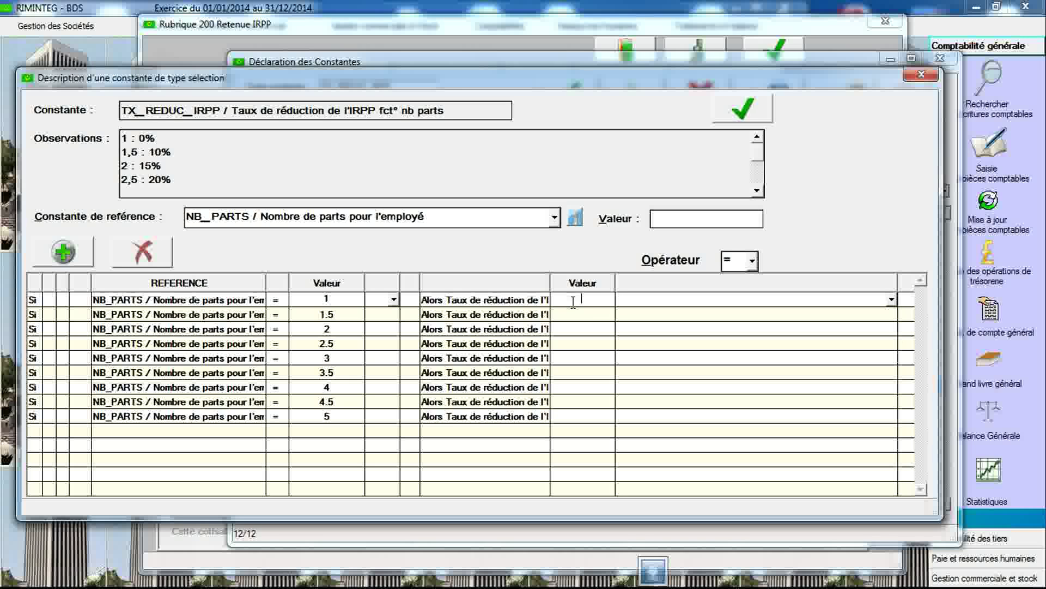
click(574, 312)
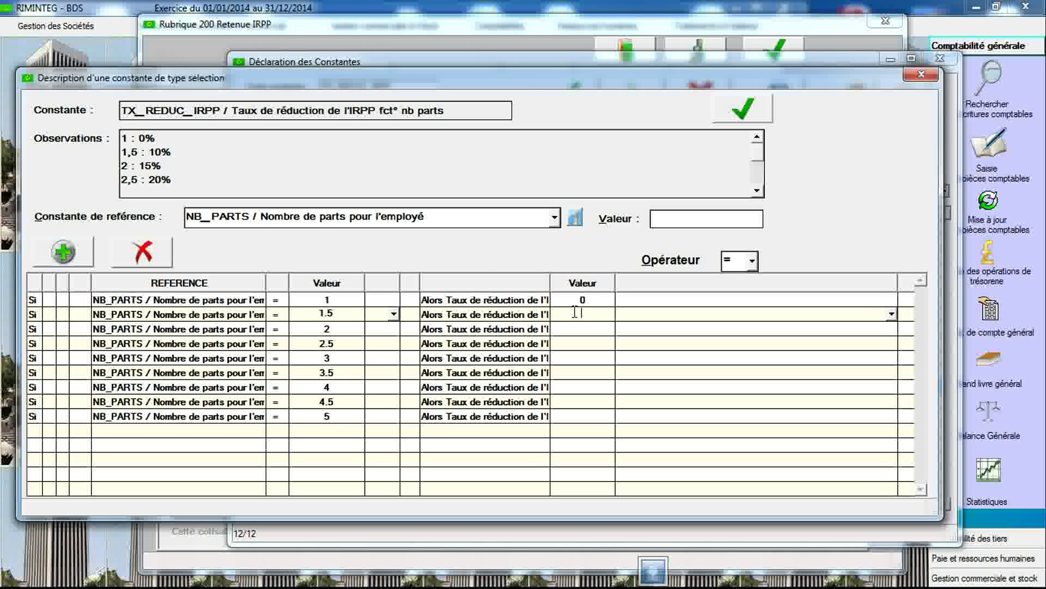
text(10)
key(Return)
text(15)
key(Return)
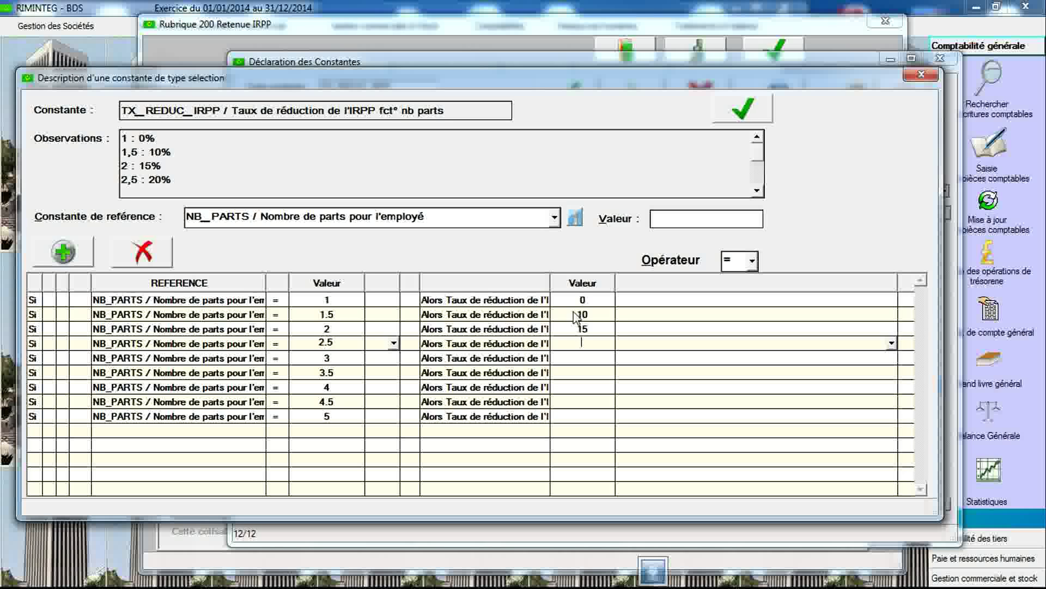
text(20)
key(Return)
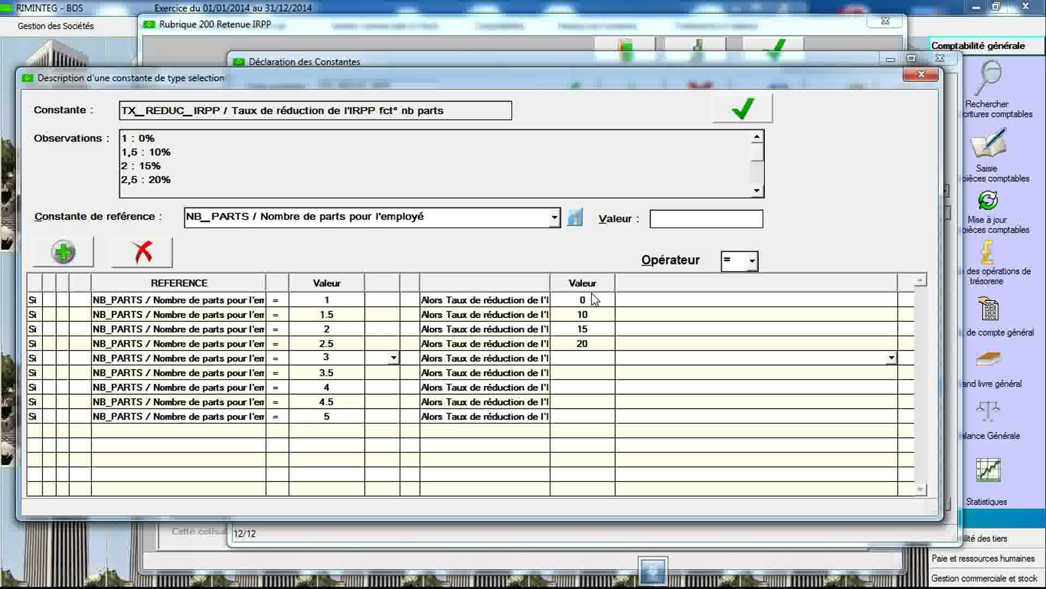
- Enter reduction rates 25, 30 and 35 in the grid for 3, 3.5 and 4 parts
click(757, 191)
click(758, 190)
click(758, 190)
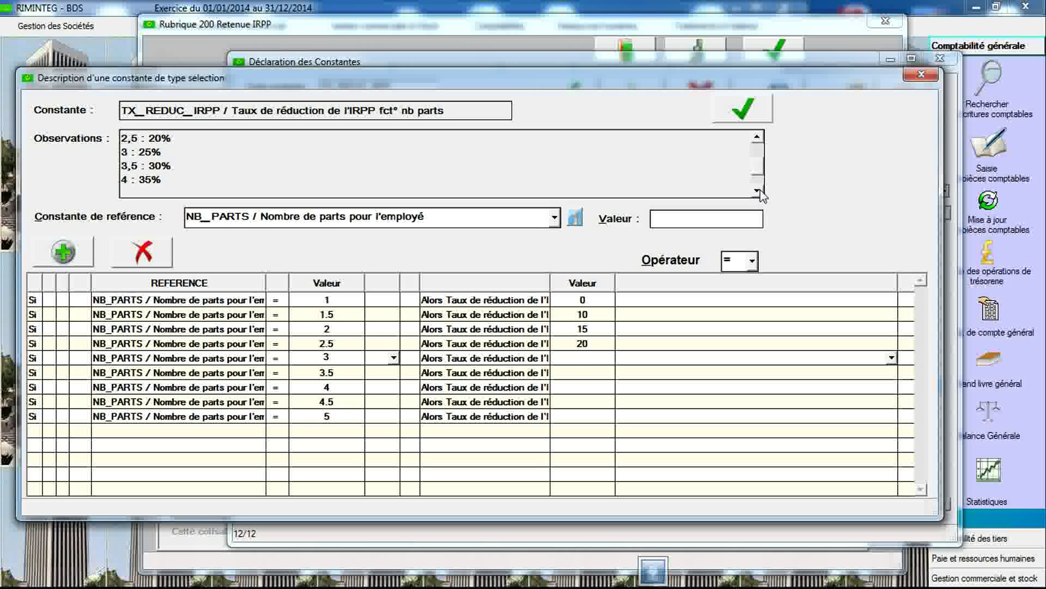
text(25)
key(Down)
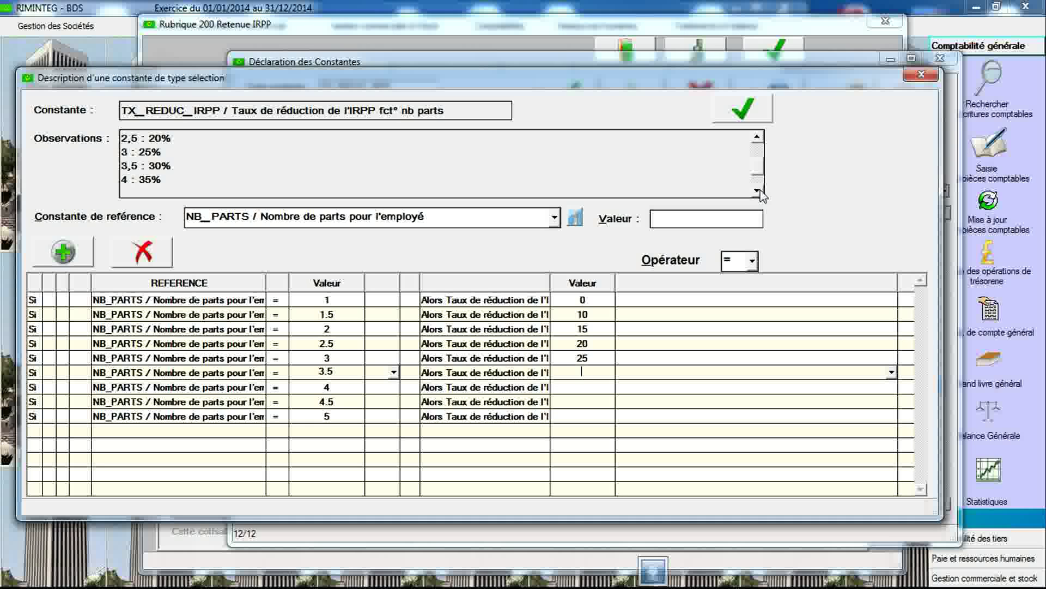
text(30)
key(Down)
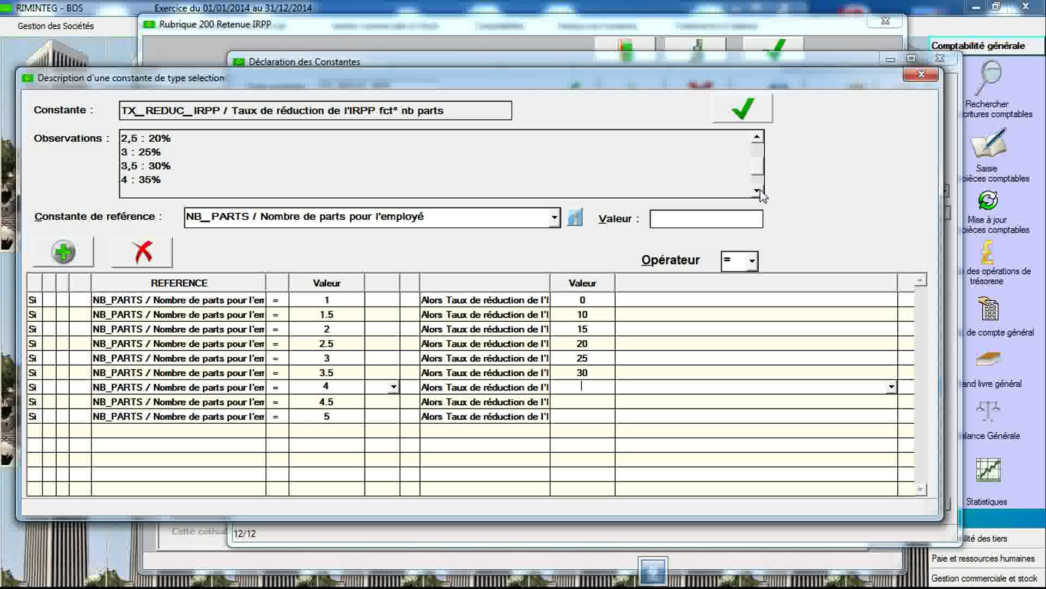
text(35)
- Enter rates 40 and 45 for 4.5 and 5 parts, save the TX_REDUC_IRPP grid and close its description
click(757, 192)
click(757, 191)
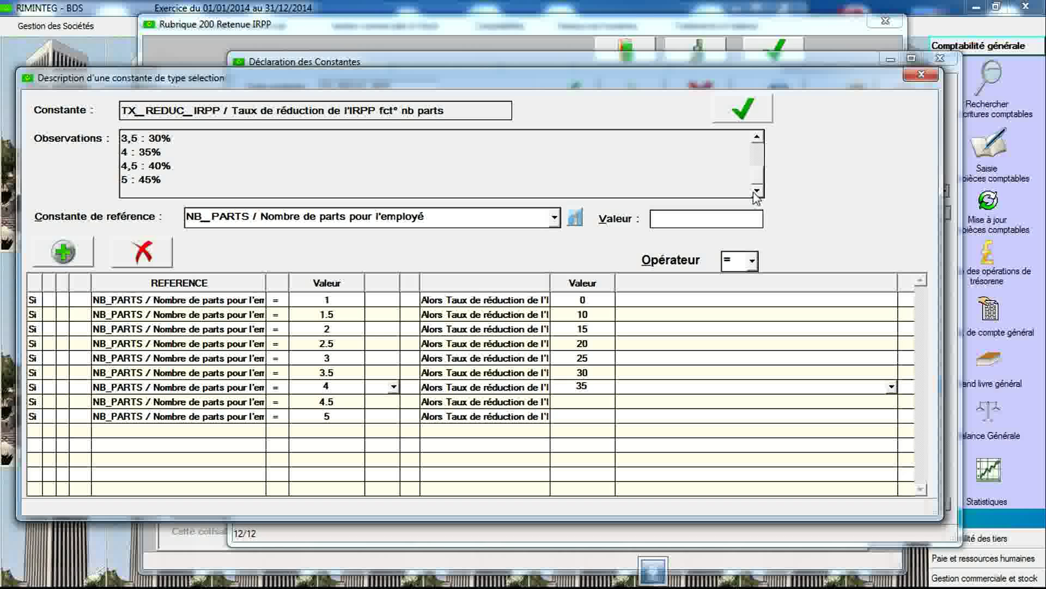
key(Down)
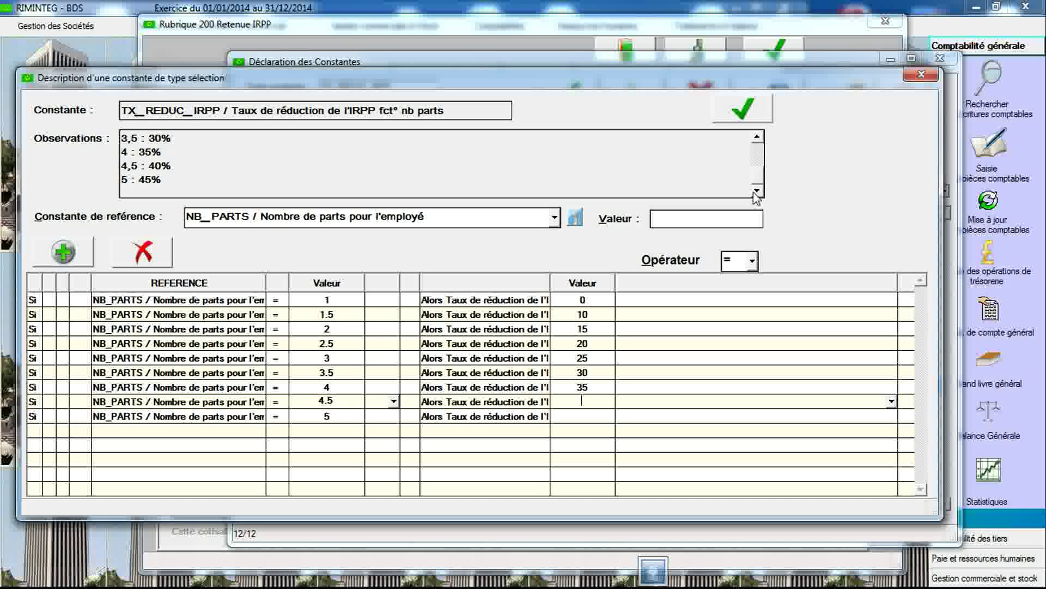
text(40)
key(Down)
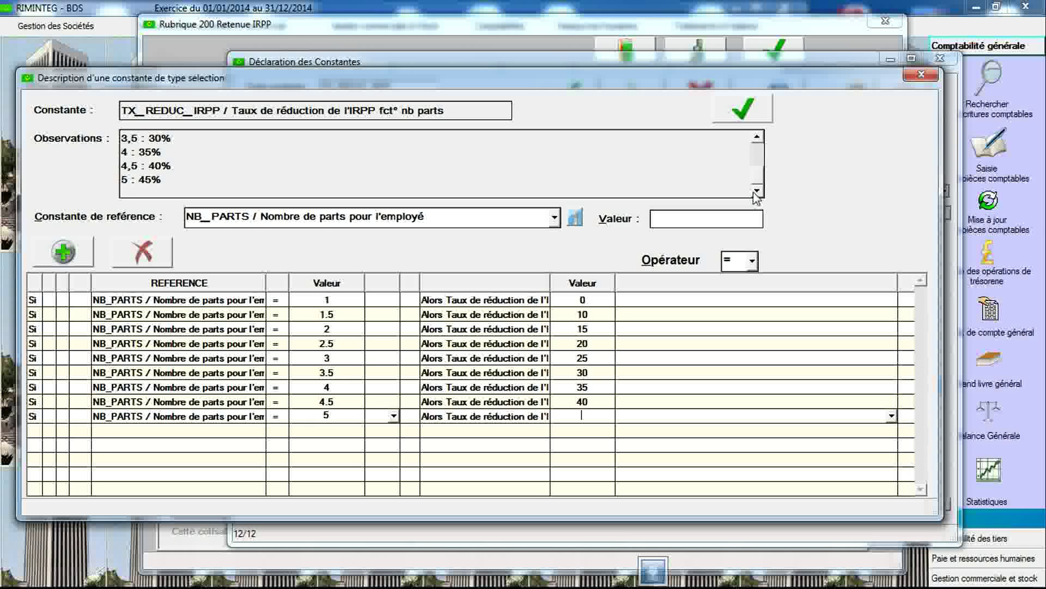
text(45)
click(749, 111)
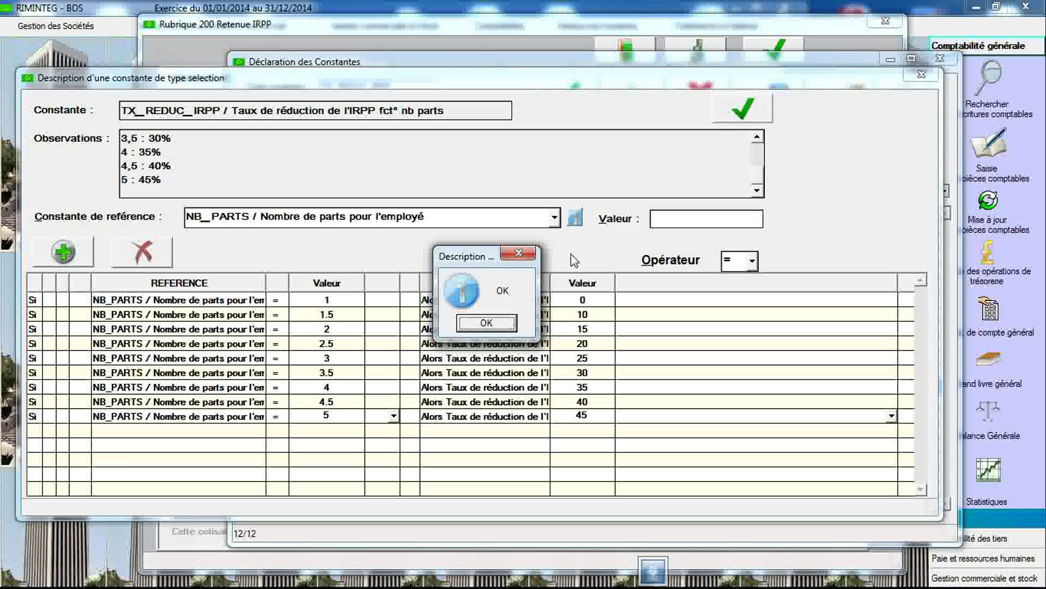
click(487, 324)
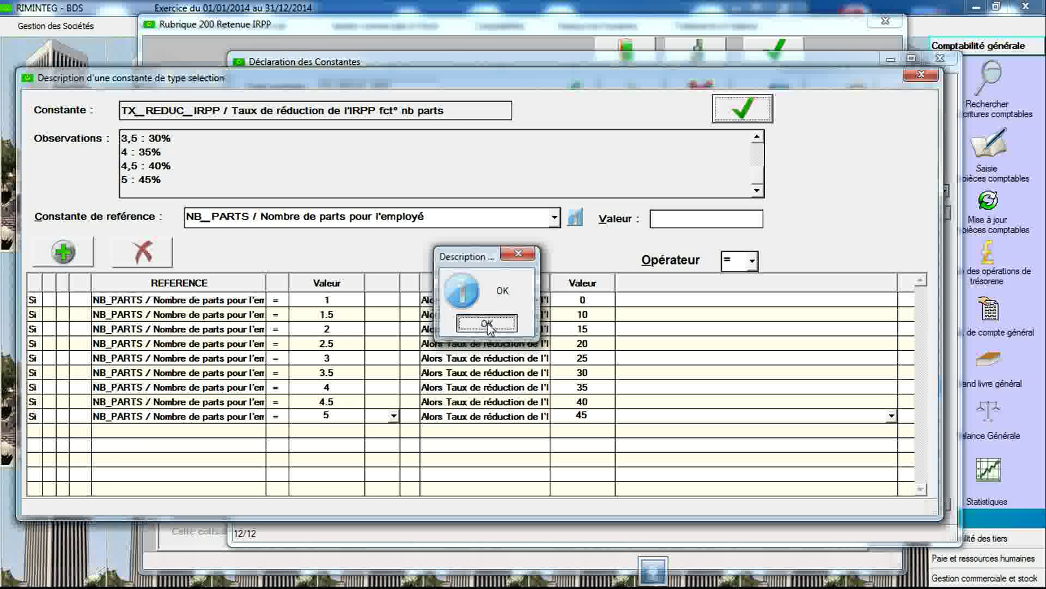
click(919, 75)
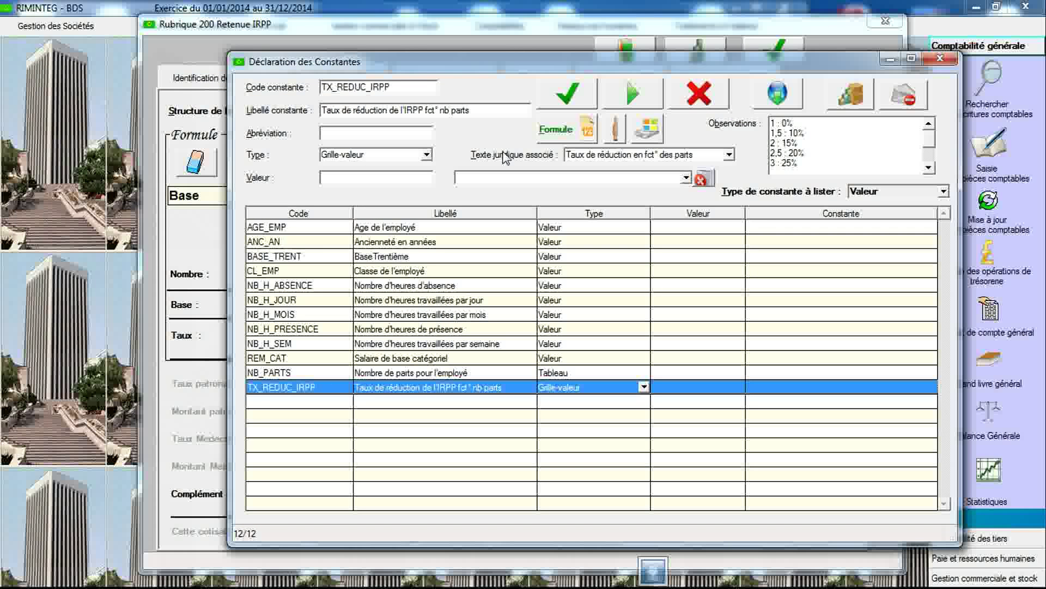
- Create and save the constant REDUC_BRUT_IRPP, labelled "Réduction brute de l'IRPP", with type Arithmétique
click(427, 89)
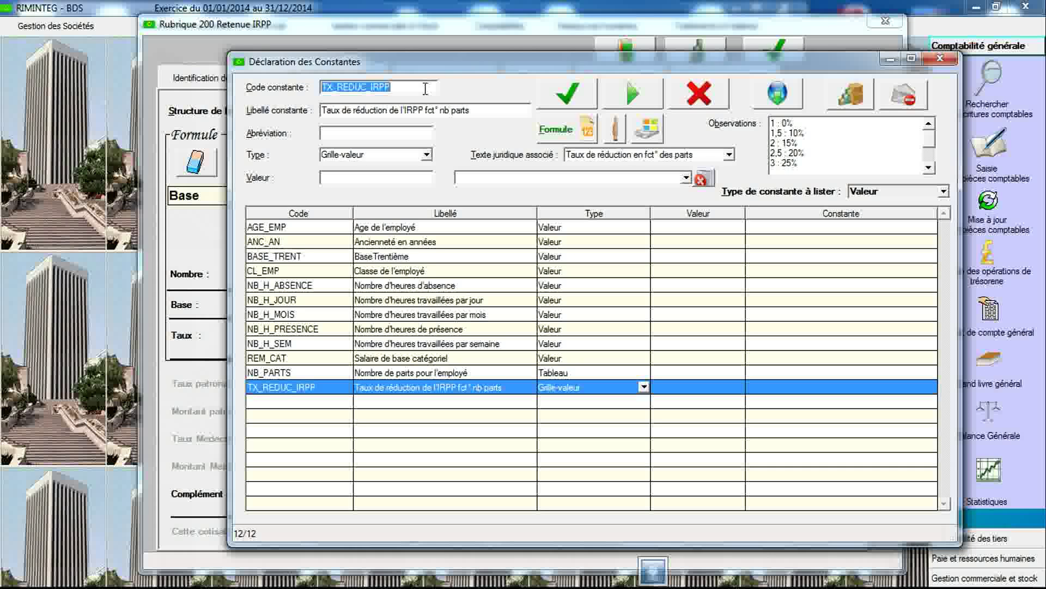
text(REDU)
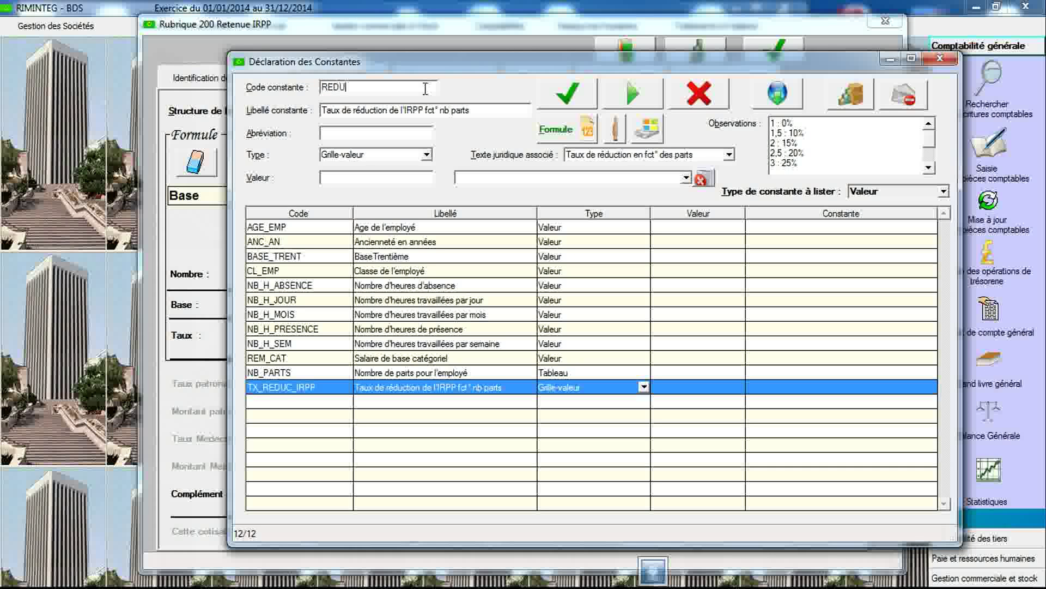
text(C_BRUT_IRPP)
key(Tab)
text(Réduction brute de )
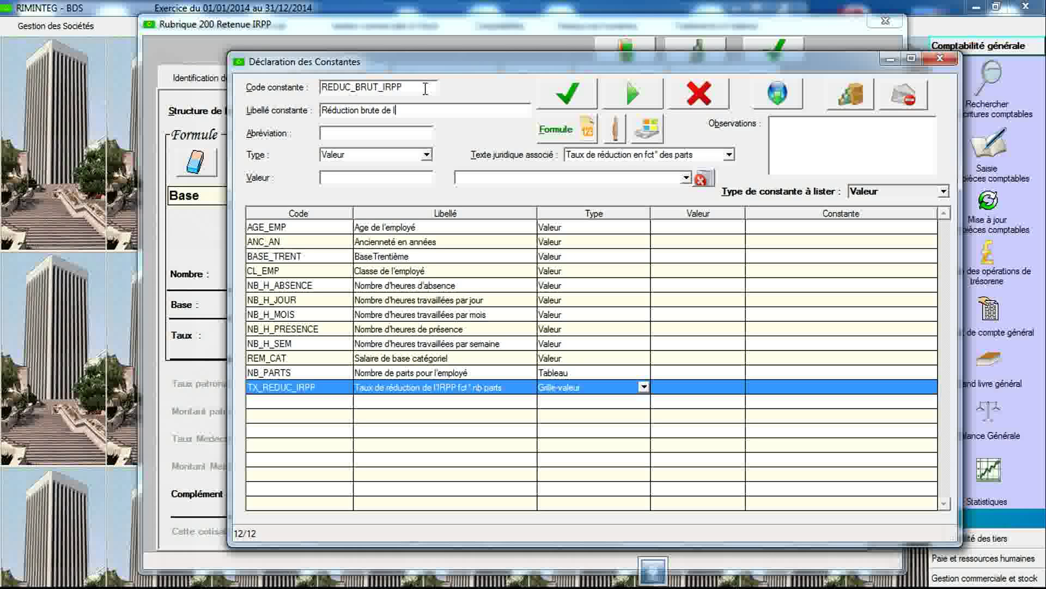
text(l'IRPP)
click(427, 156)
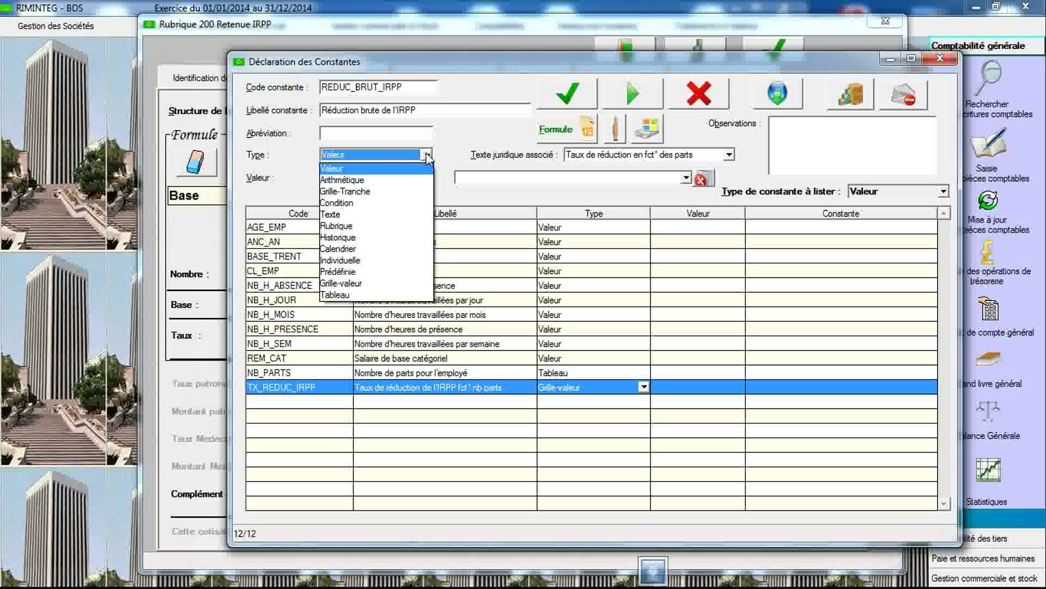
click(415, 183)
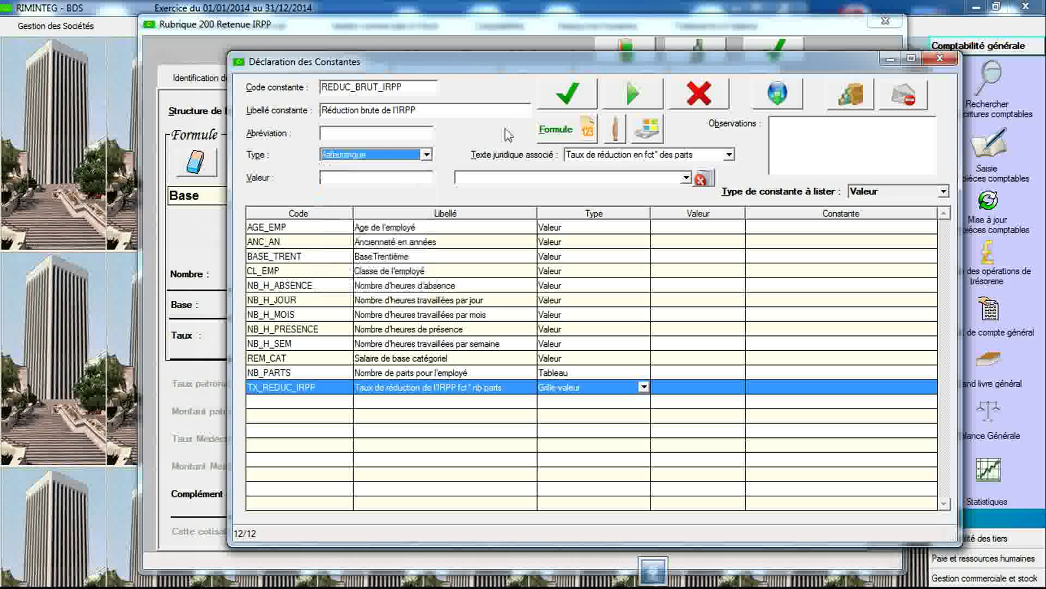
click(559, 106)
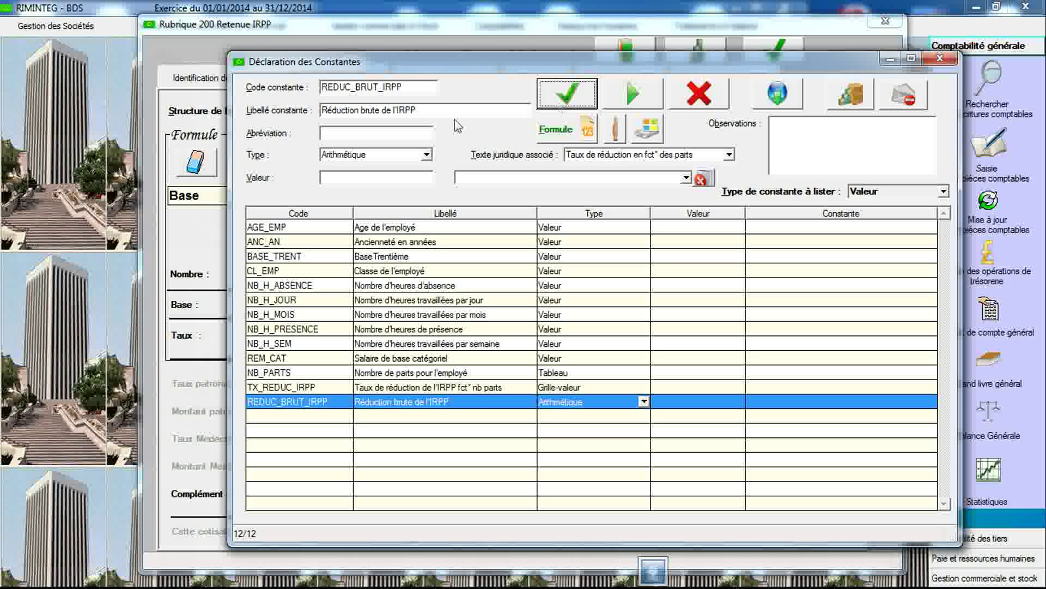
- Create and save the constant BRUT_IRPP, labelled "Brut de l'IRPP", with type Arithmétique
click(421, 86)
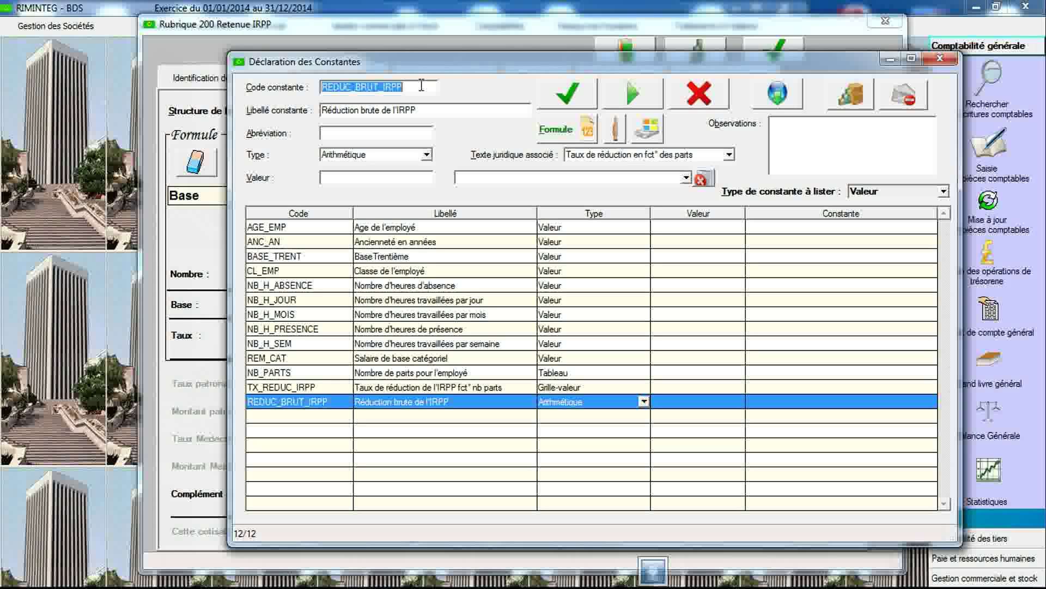
text(BRU)
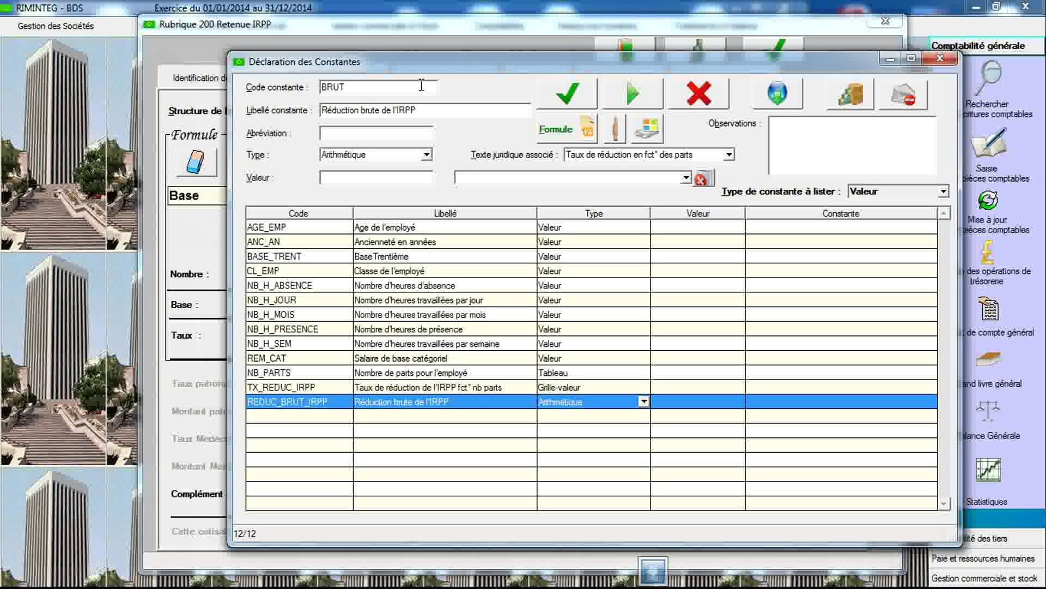
key(Tab)
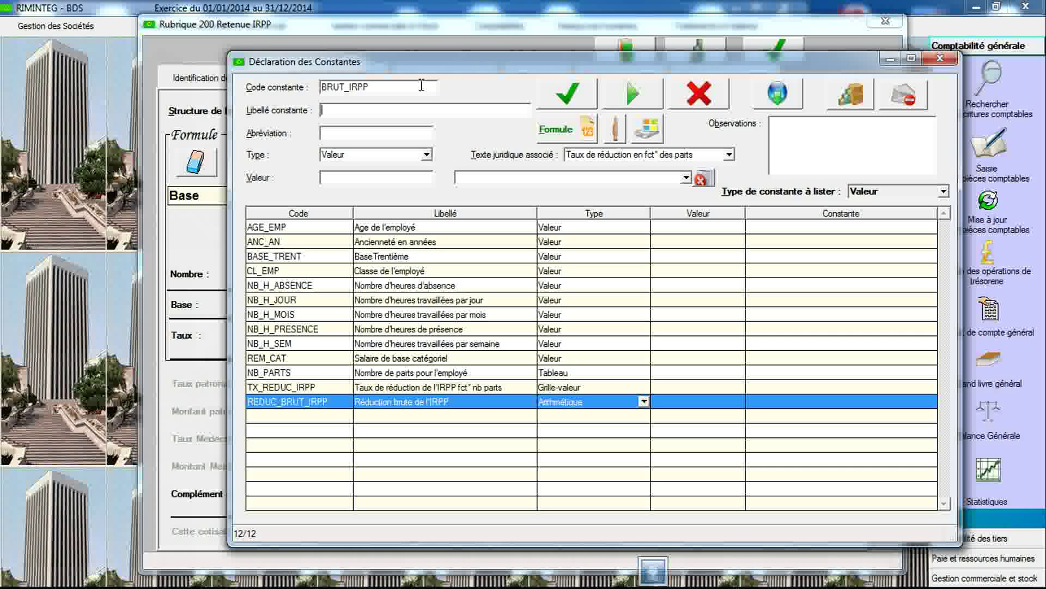
text(Brut de l'IRPP)
click(427, 157)
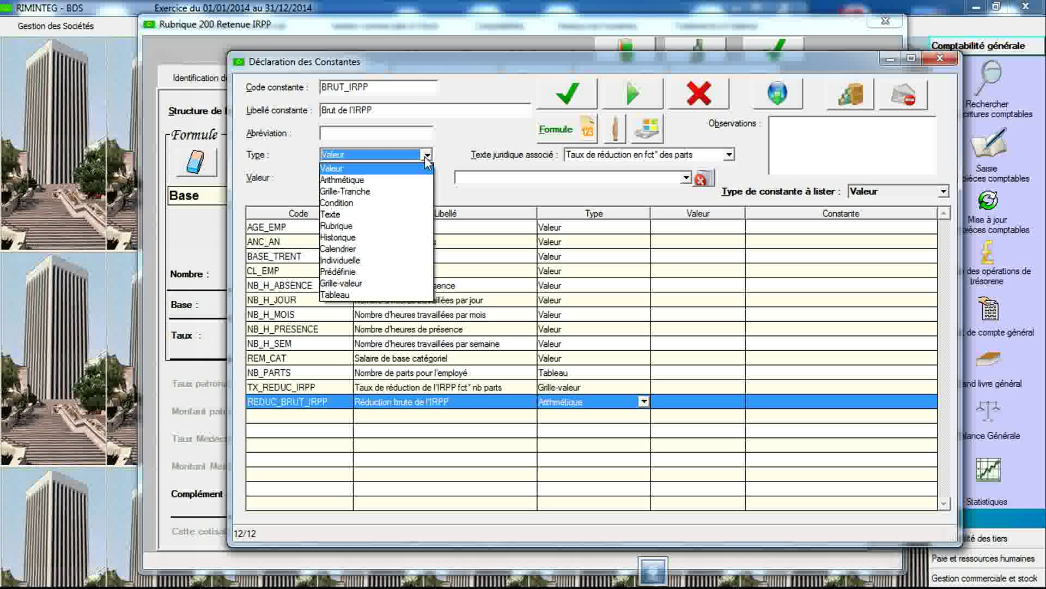
click(415, 180)
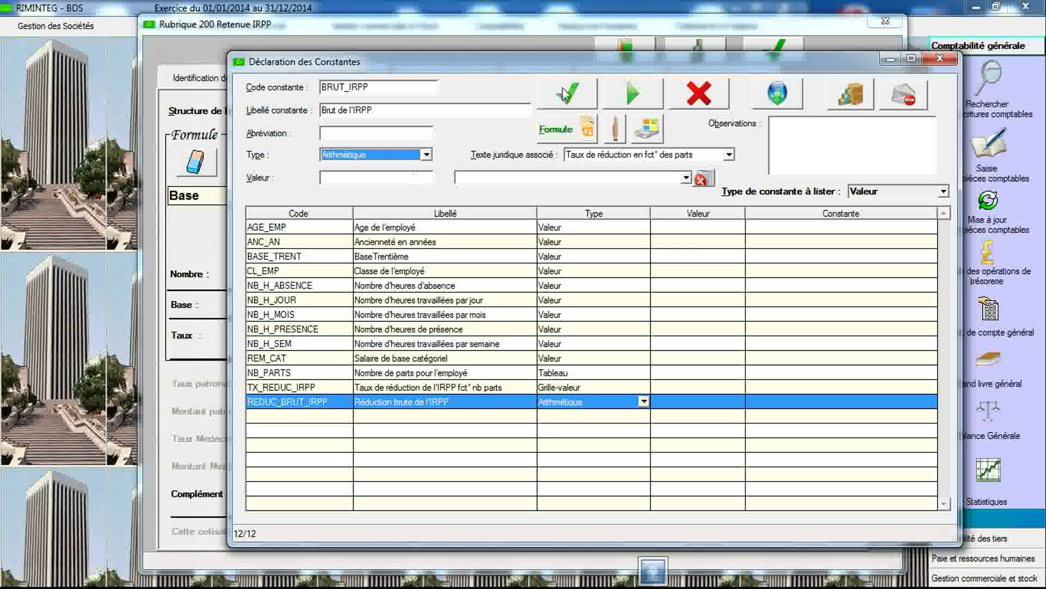
click(567, 94)
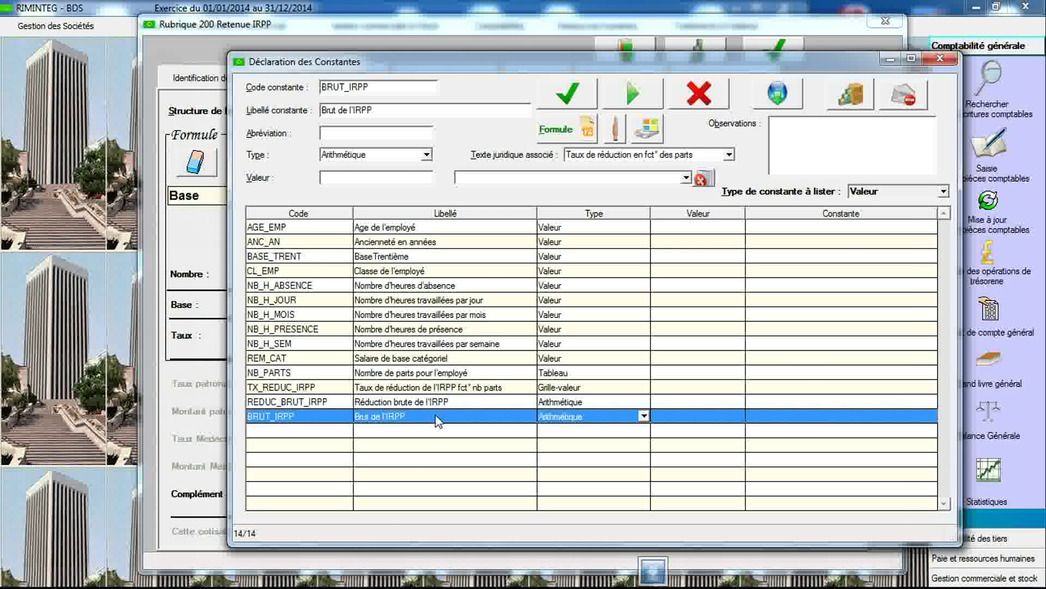
- Define the formula of BRUT_IRPP as BASE_IRPP x TX_IRPP, save it and close the description
double_click(439, 421)
click(543, 278)
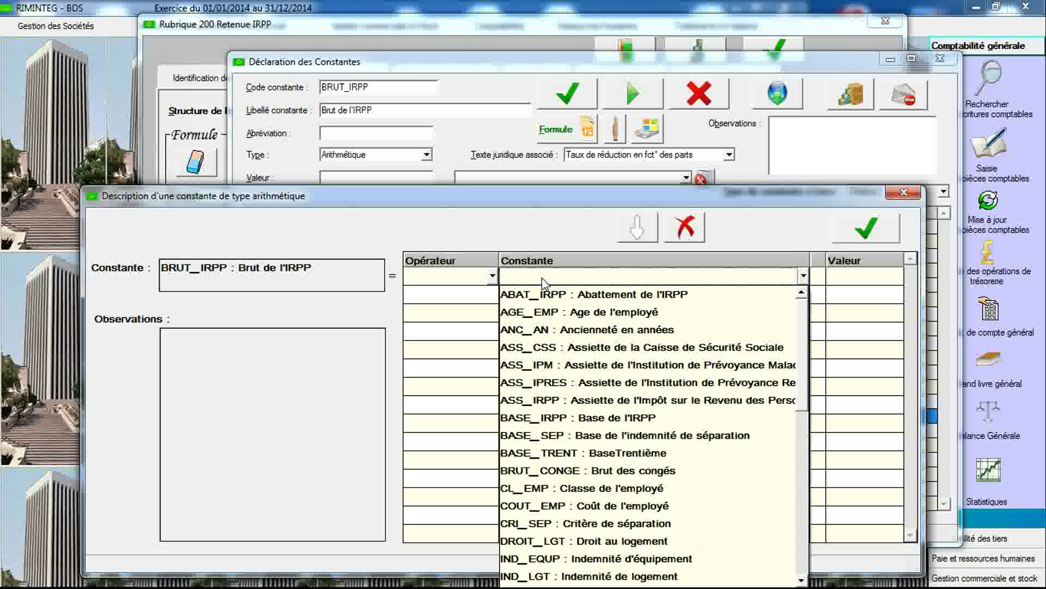
key(b)
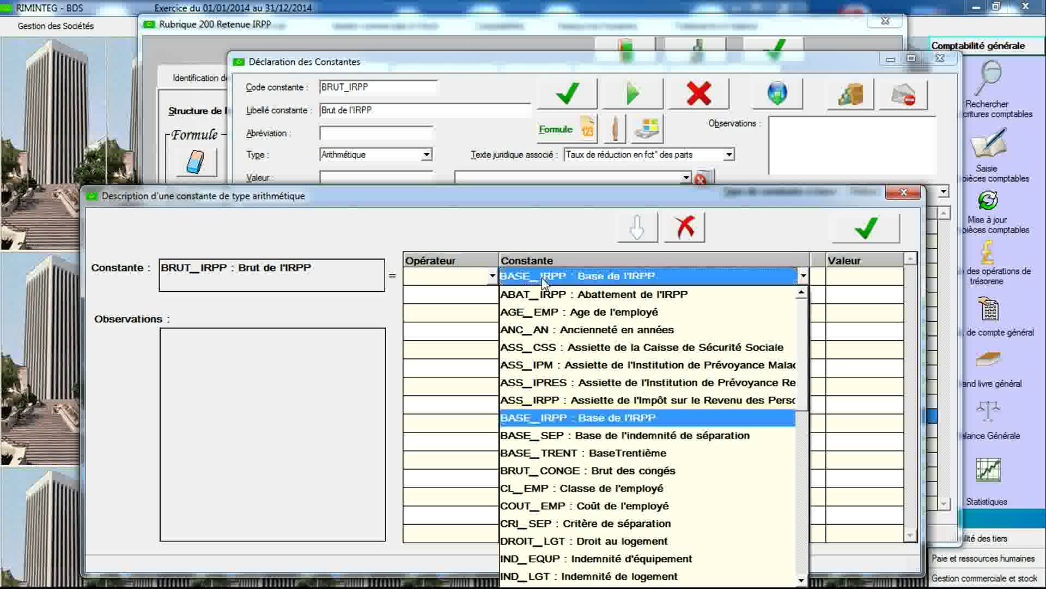
click(556, 419)
click(492, 295)
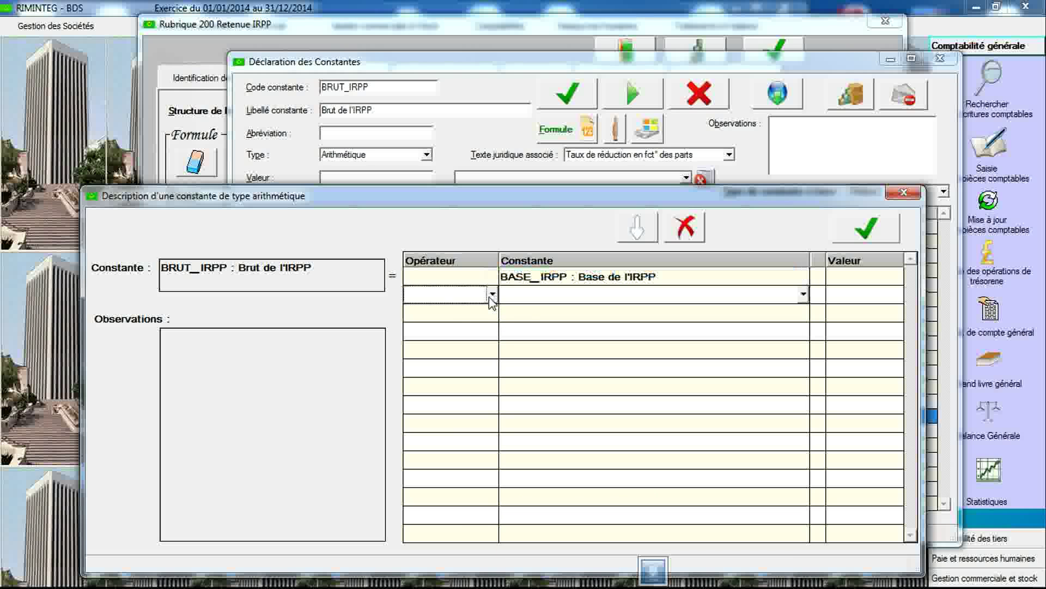
click(473, 348)
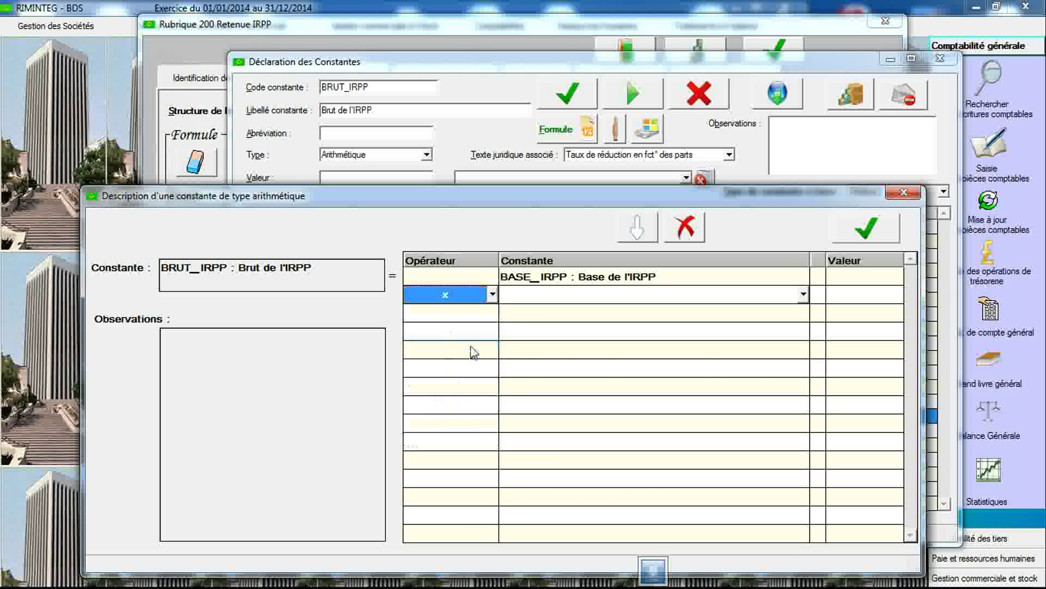
click(532, 301)
scroll(739, 405, down, 6)
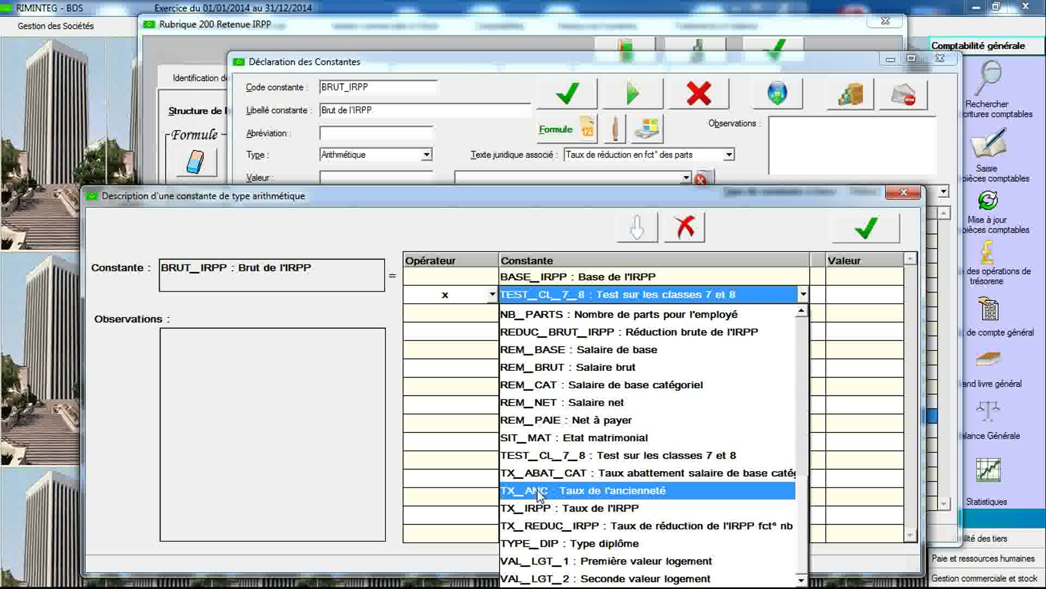
click(567, 508)
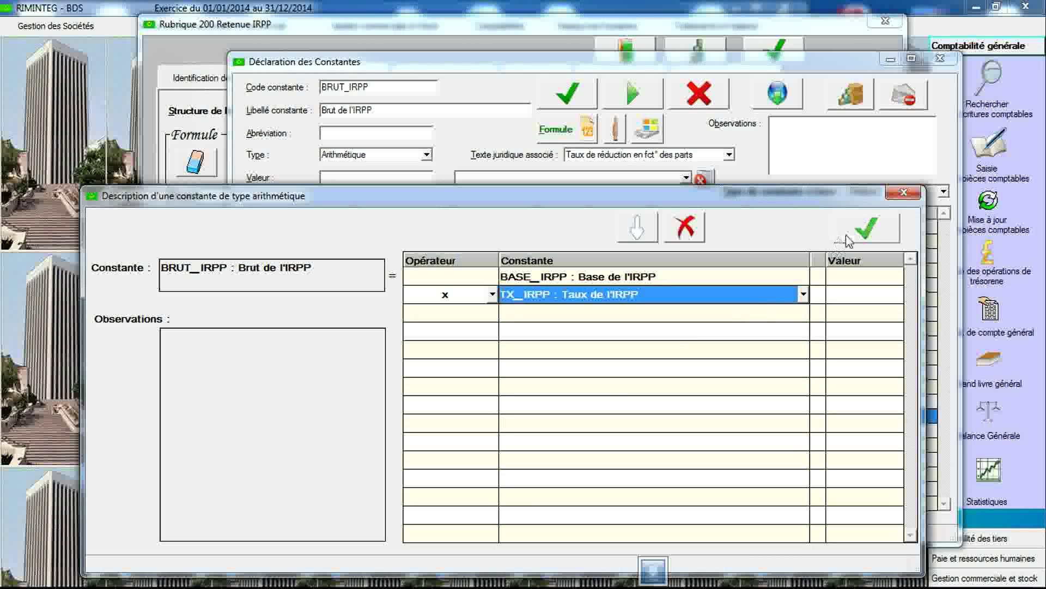
click(866, 228)
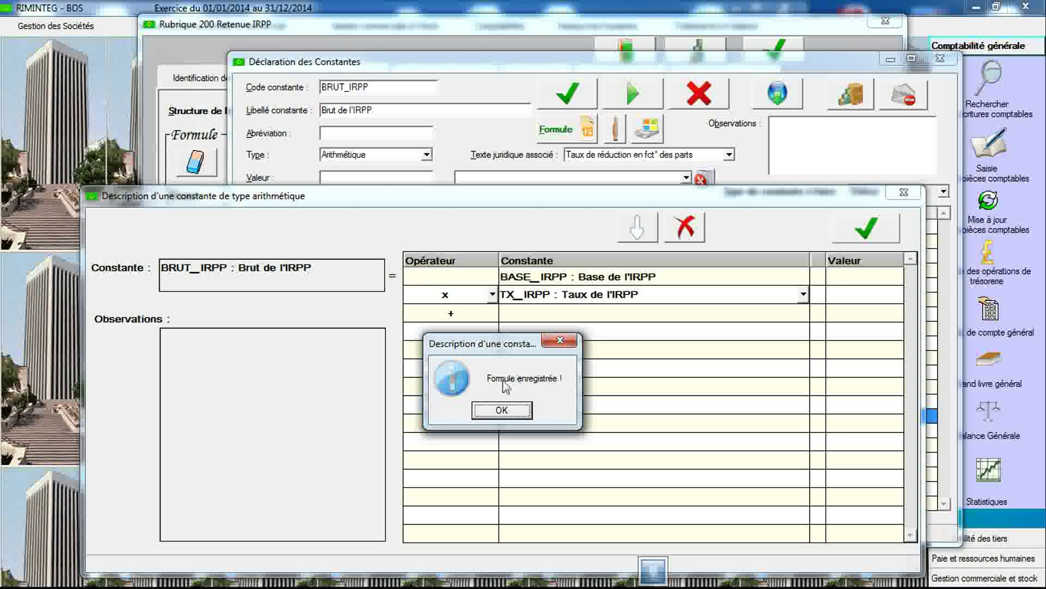
click(490, 413)
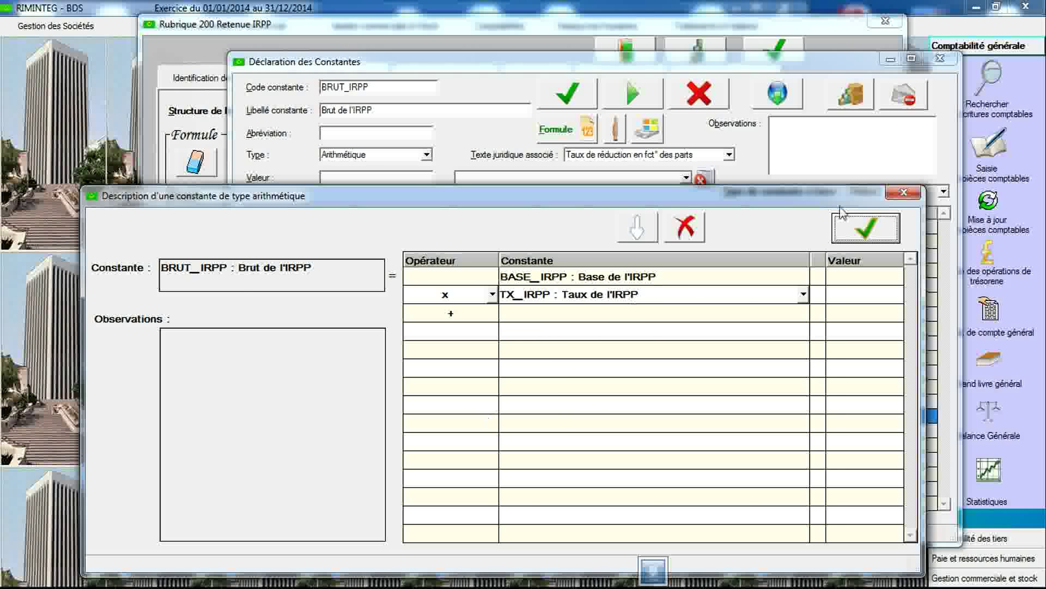
click(904, 192)
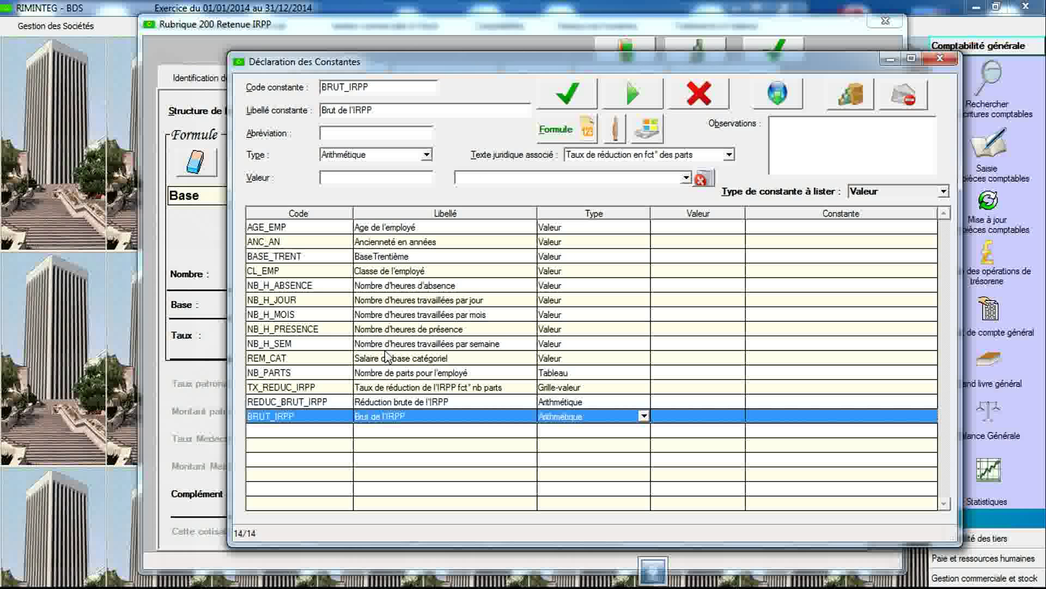
- Open the formula of REDUC_BRUT_IRPP and define it as BRUT_IRPP x TX_IRPP
double_click(389, 402)
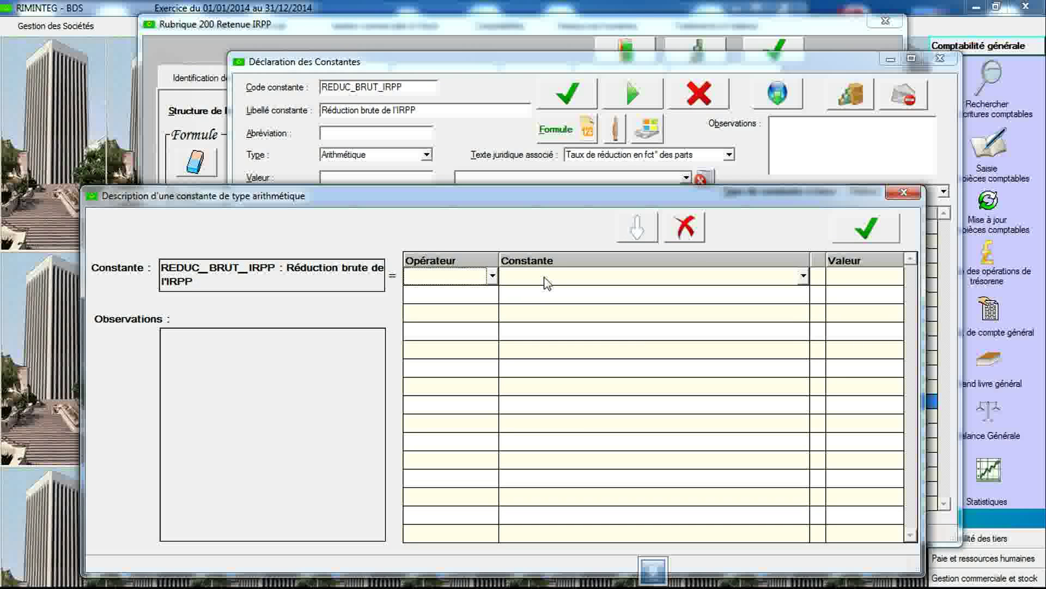
click(547, 282)
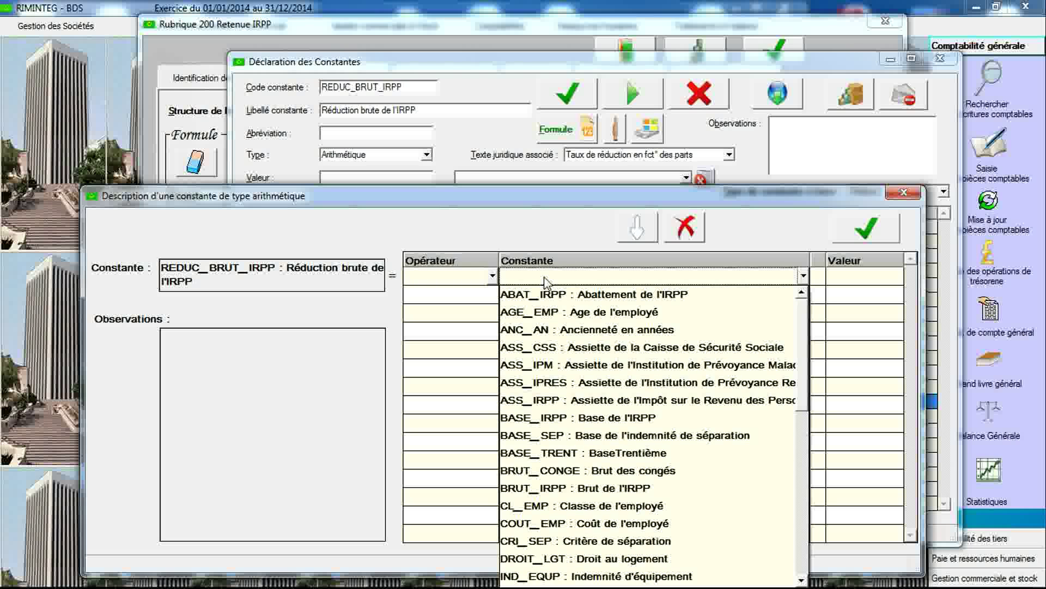
click(558, 486)
click(490, 294)
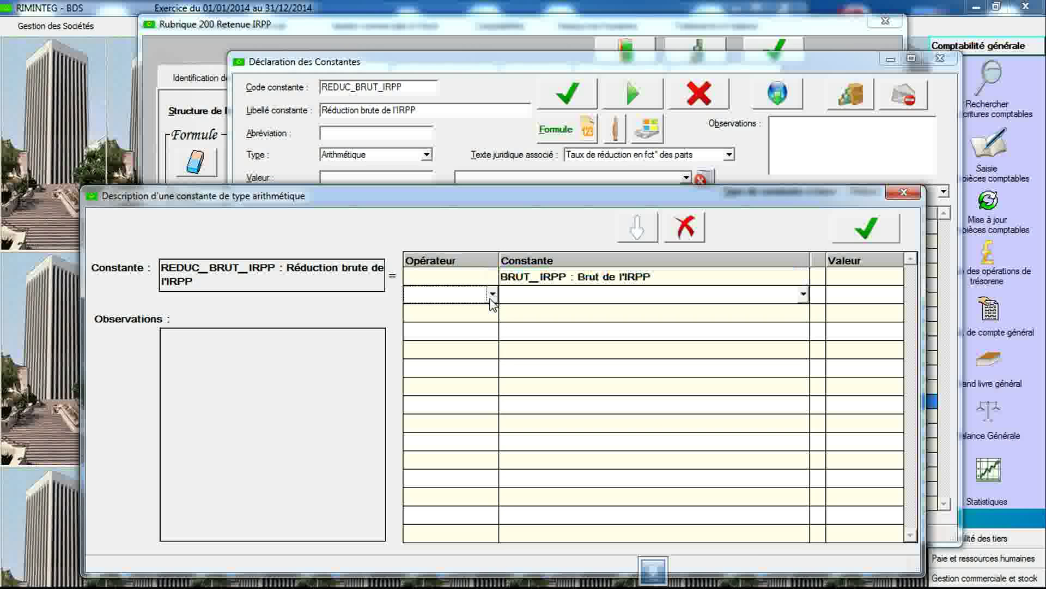
click(493, 294)
click(465, 348)
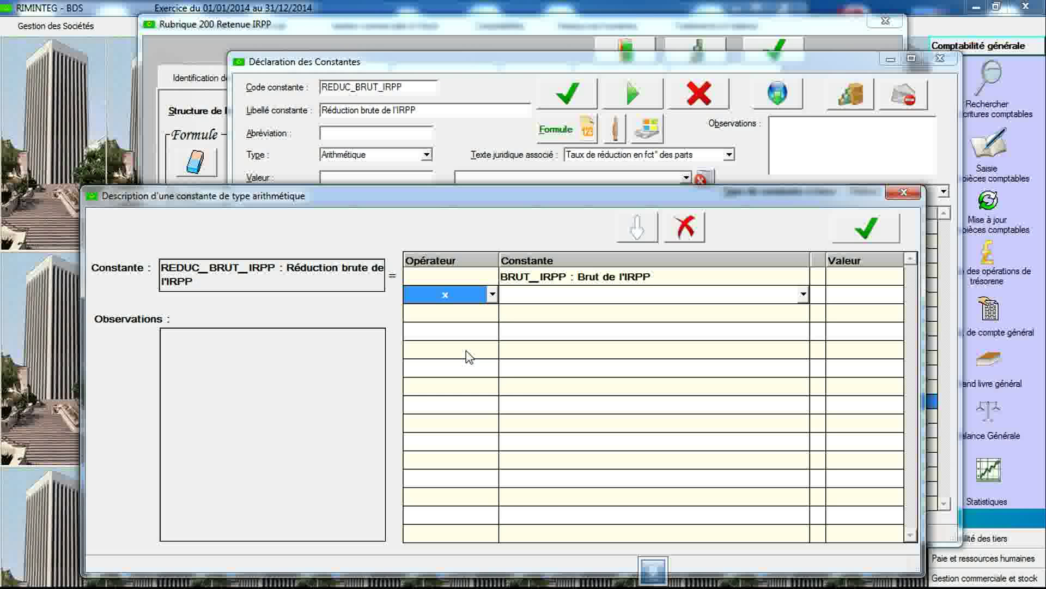
click(611, 297)
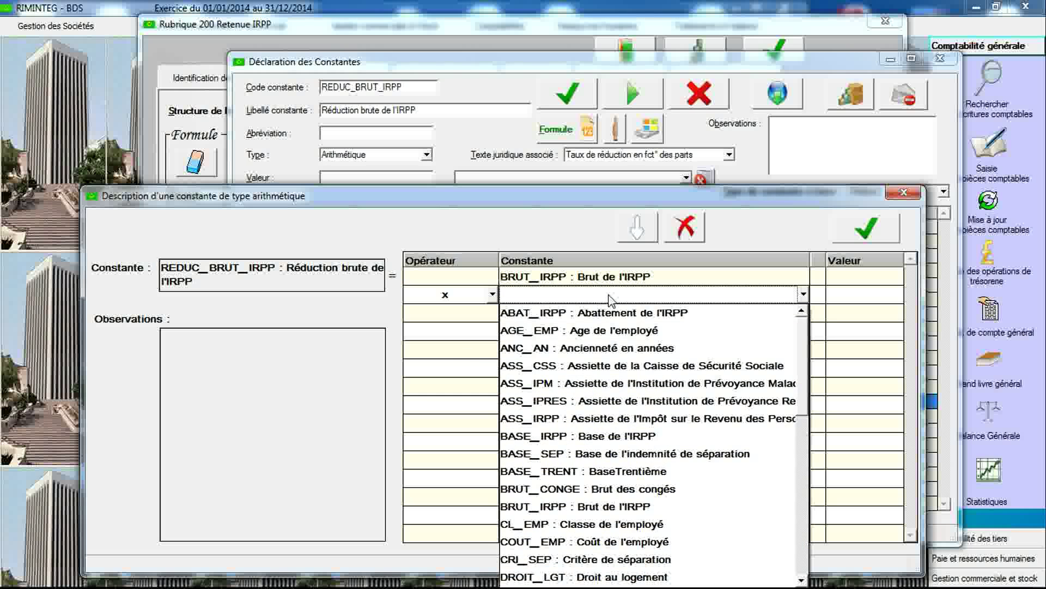
key(t)
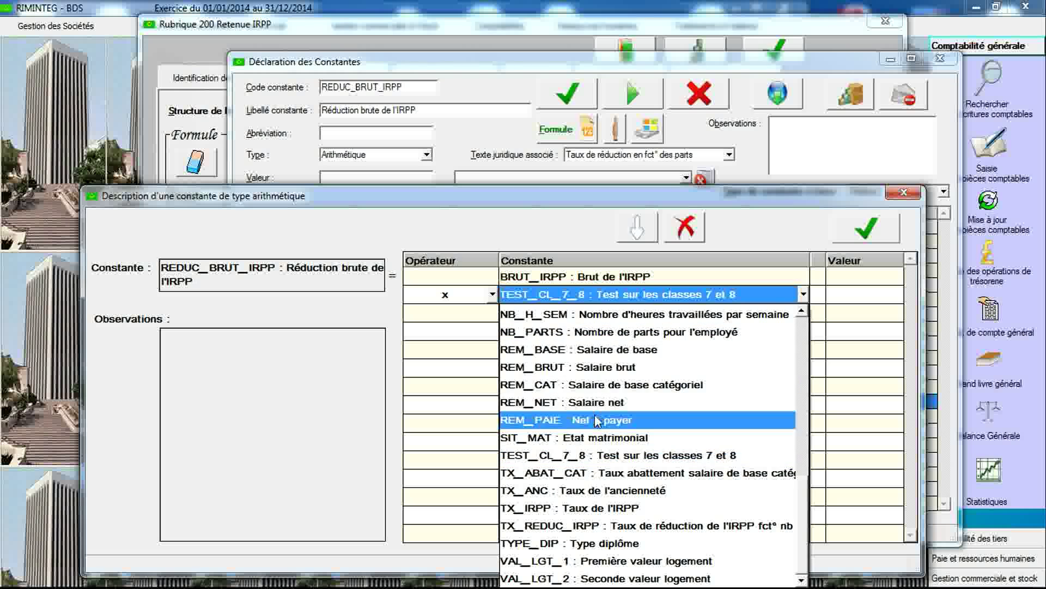
click(586, 508)
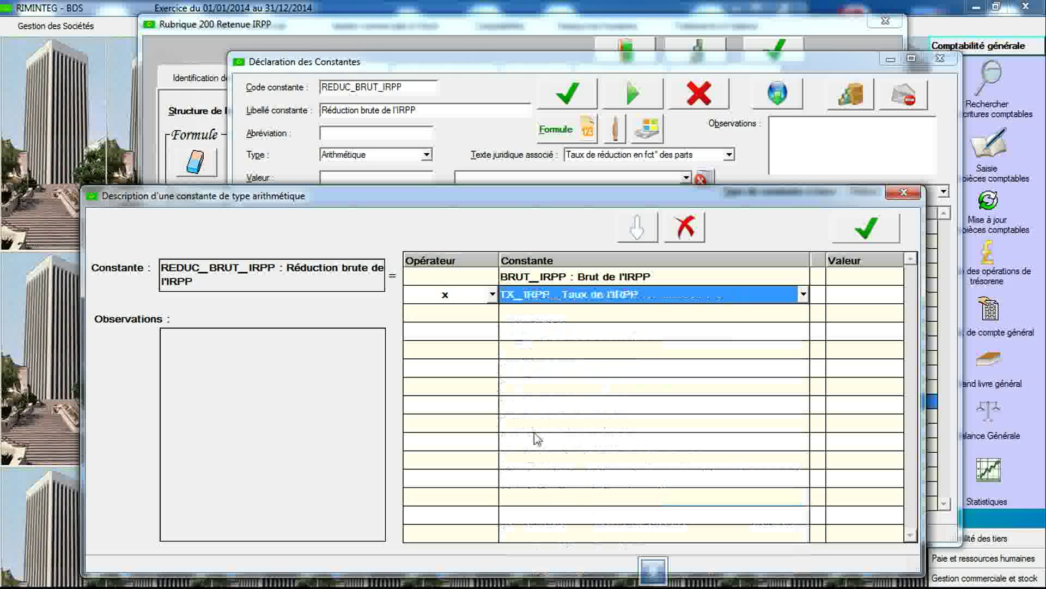
- Add a division by 100 to the REDUC_BRUT_IRPP formula, save it and close the description
click(492, 315)
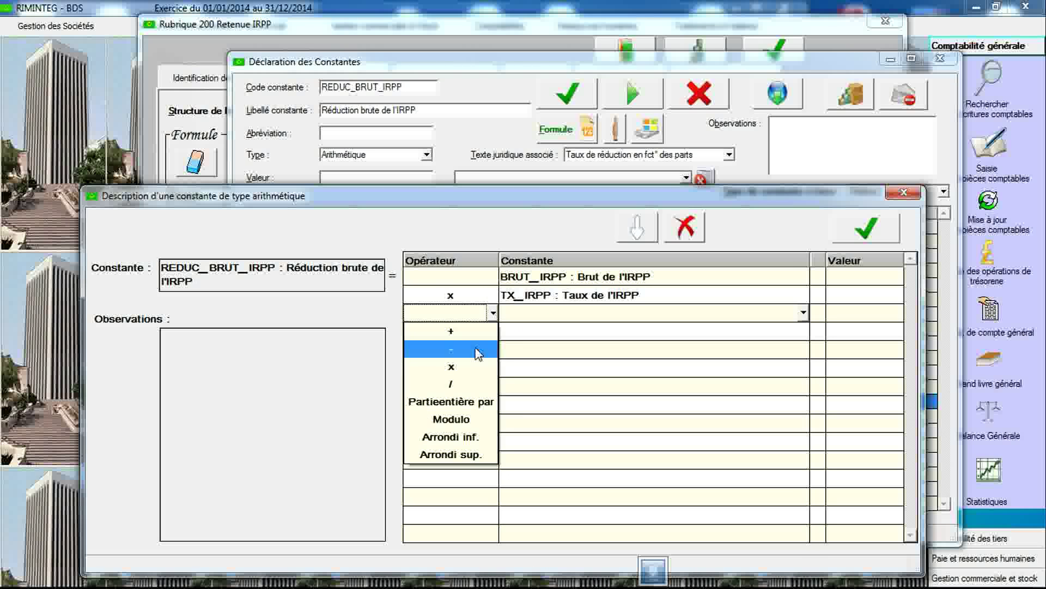
click(467, 389)
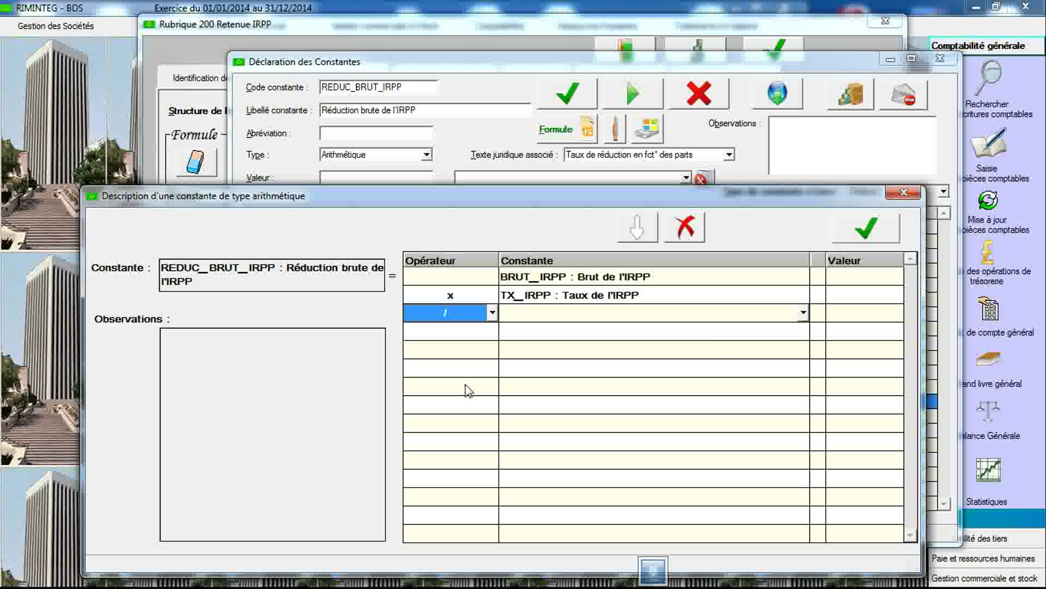
click(842, 314)
text(100)
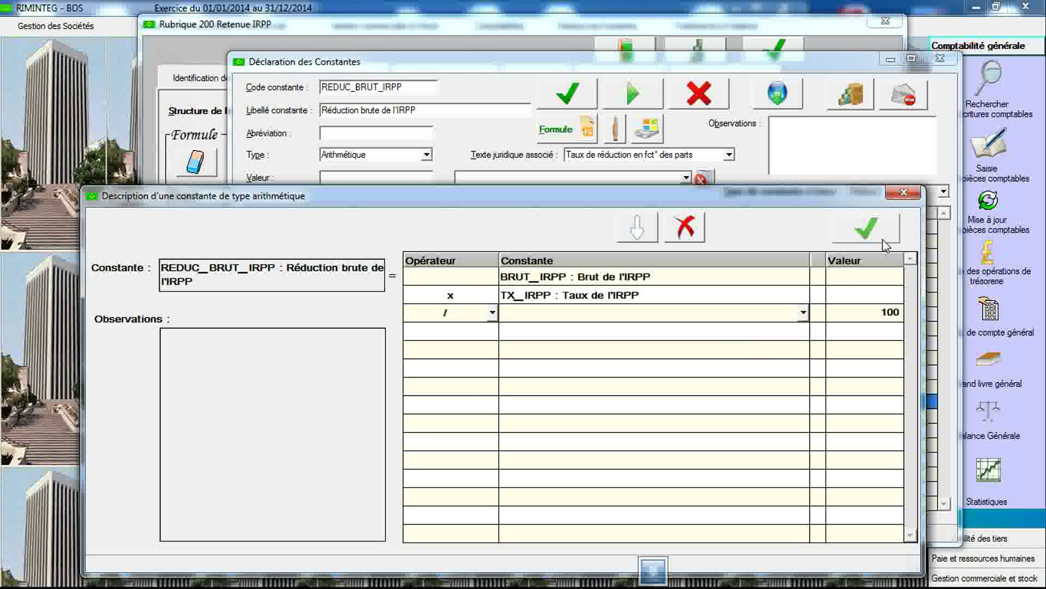
click(868, 228)
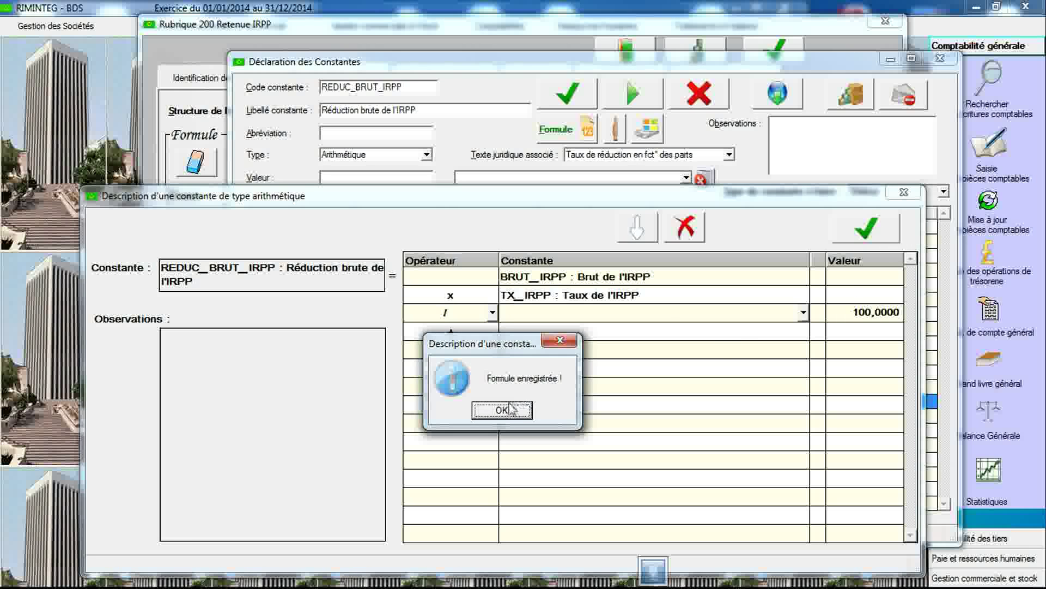
click(502, 410)
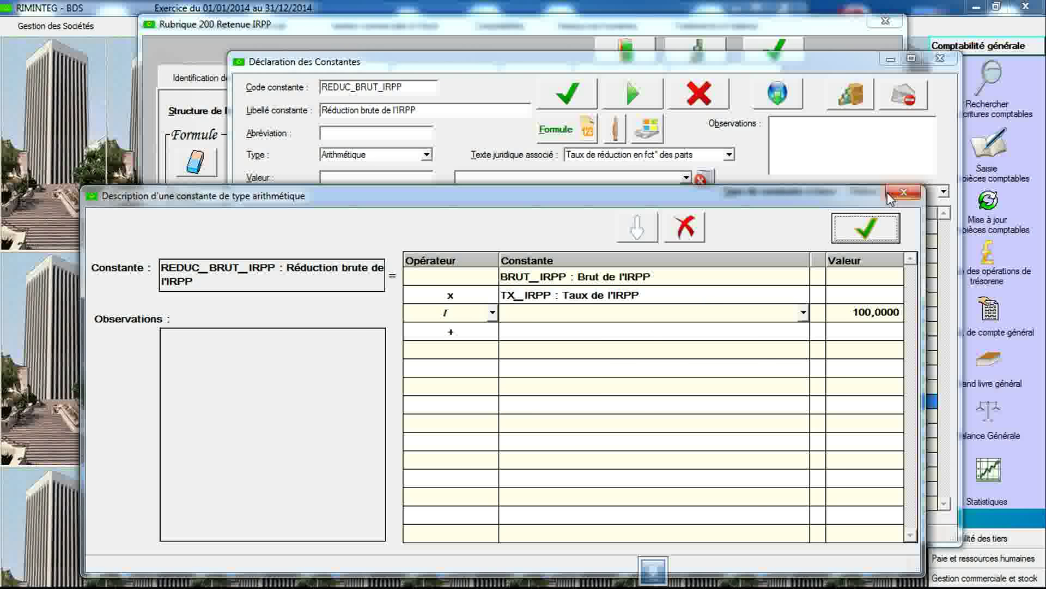
click(904, 191)
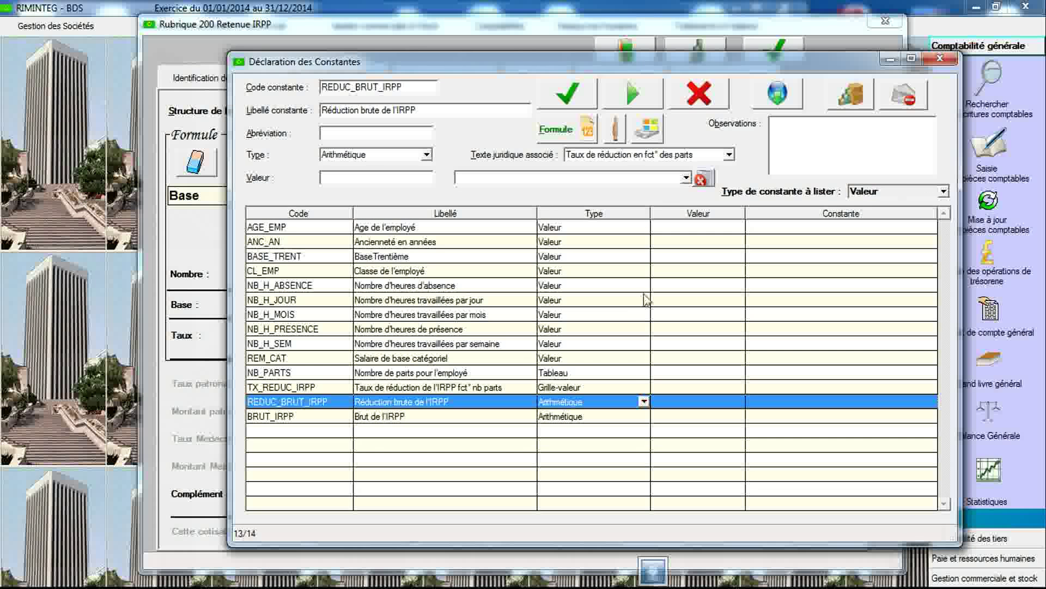
- Add a division by 100 to the BRUT_IRPP formula, save it and close the description
double_click(537, 417)
click(493, 321)
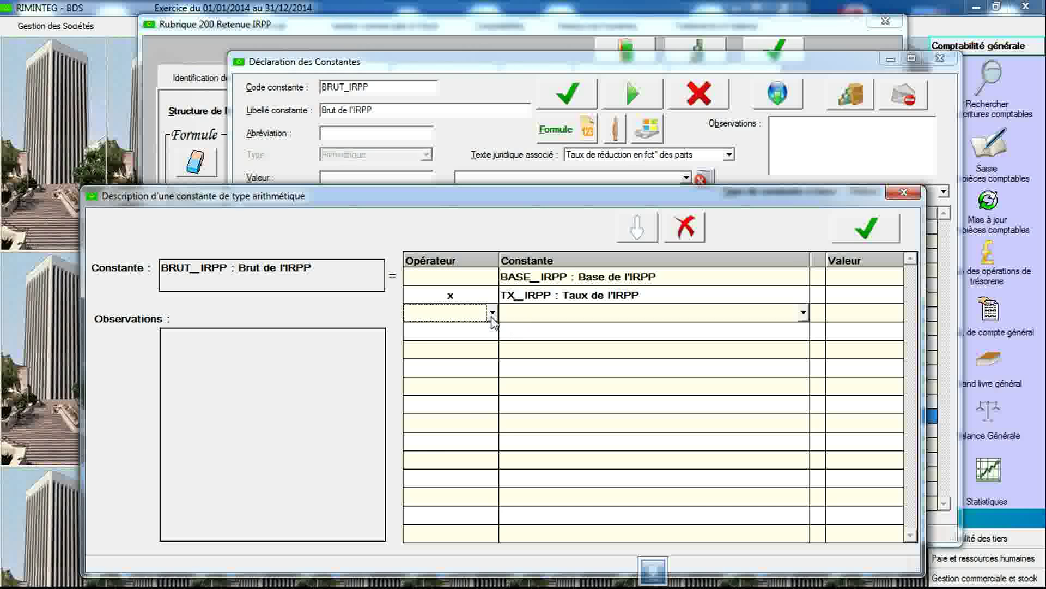
click(467, 385)
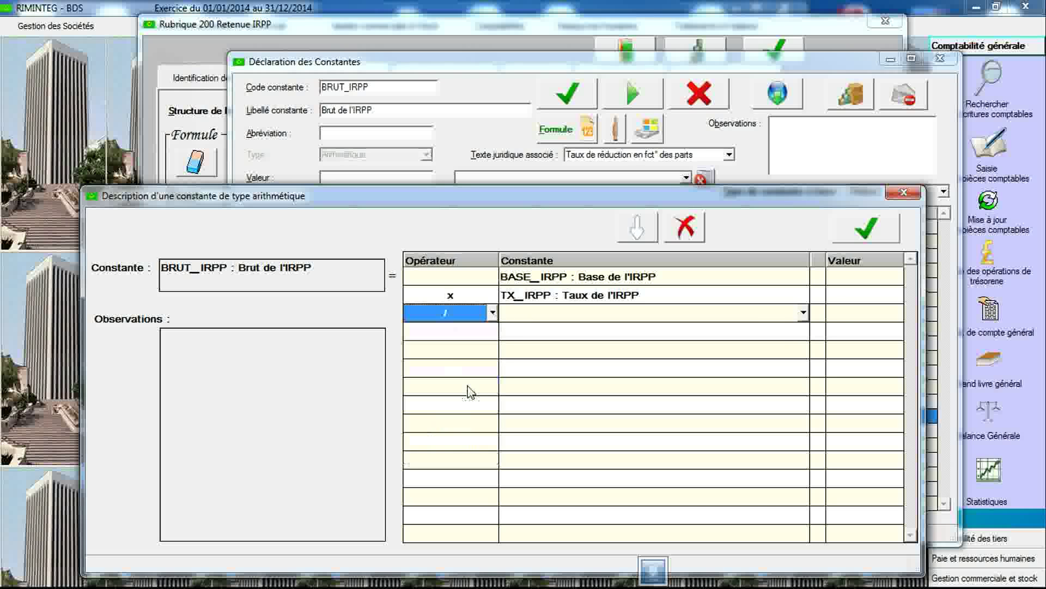
click(845, 313)
text(100)
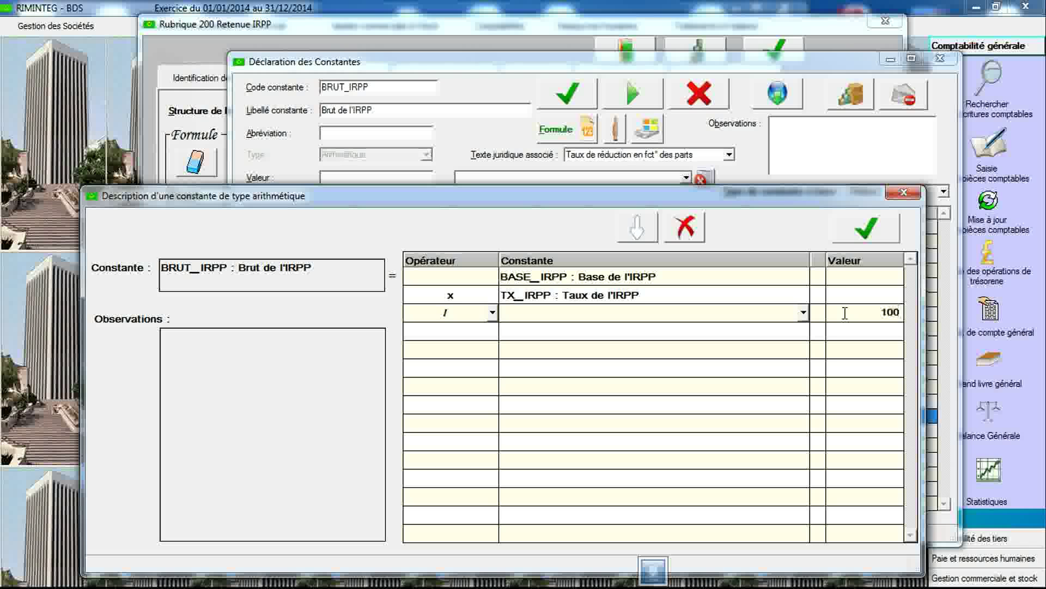
click(856, 234)
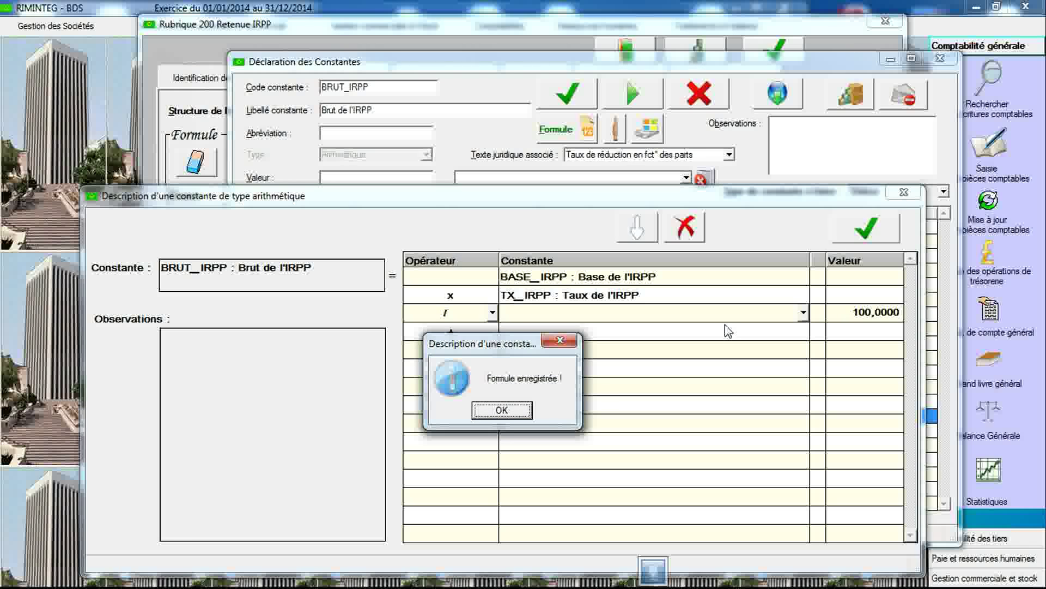
click(506, 412)
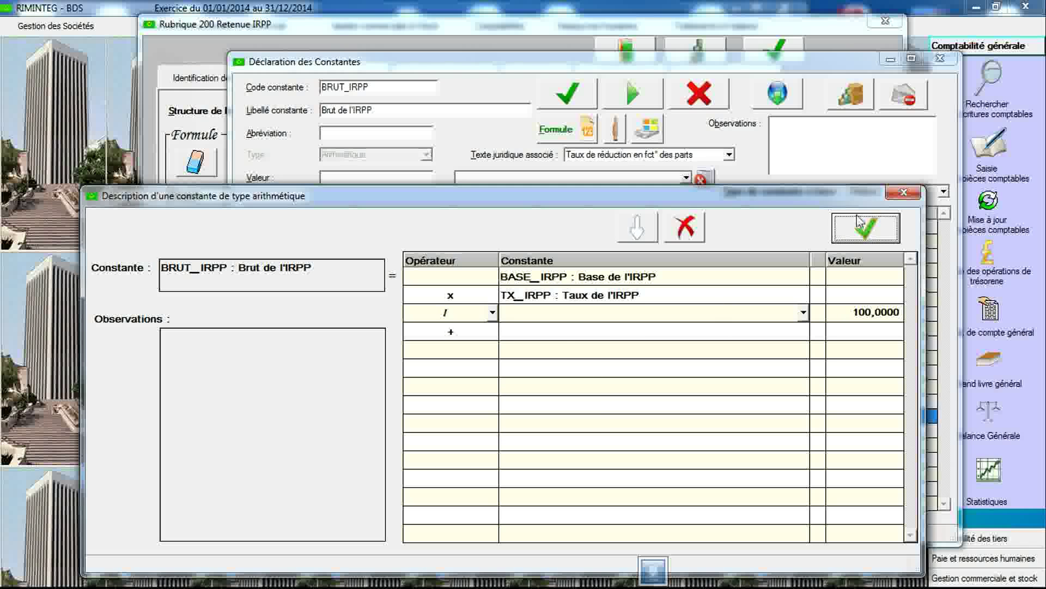
click(899, 195)
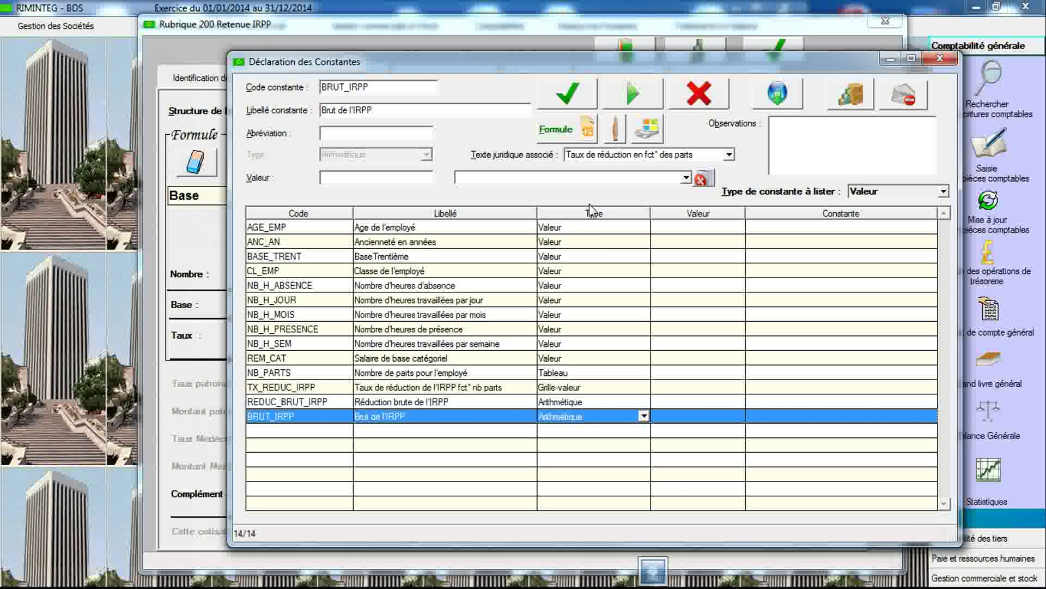
- Consult the legal text "Bornes réduction IRPP Taux = 10%" and enter constant REDUC_IRPP_T_10, labelled "Réduction de l'IRPP pour un taux de 10%"
click(601, 155)
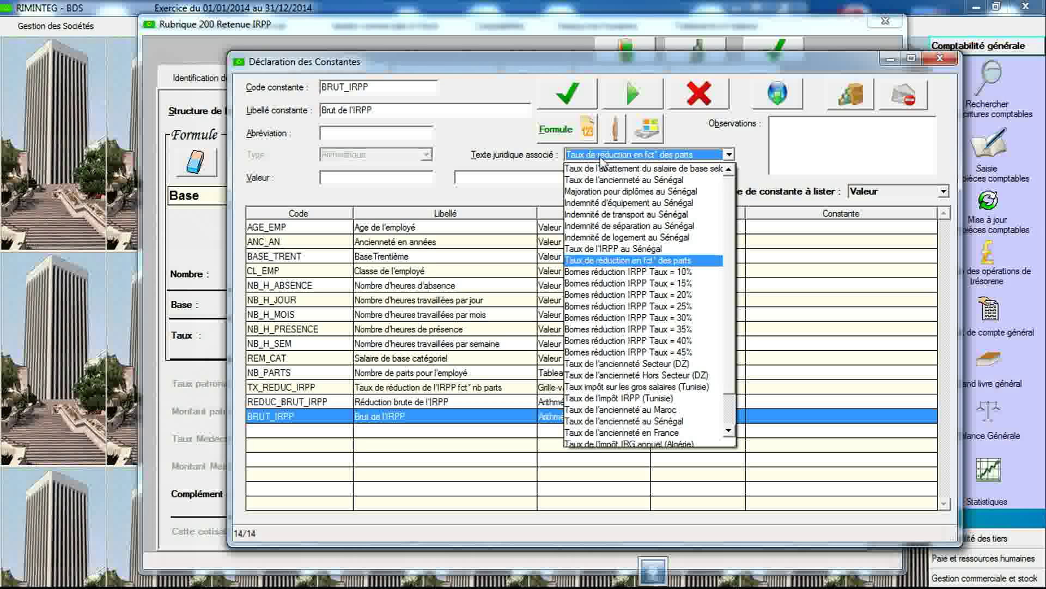
click(613, 273)
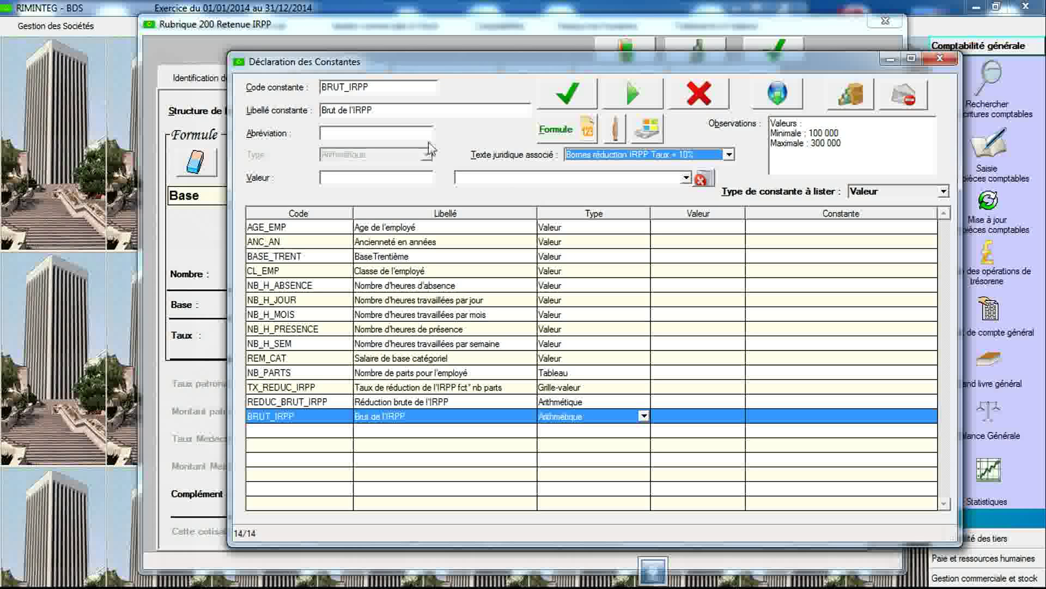
click(393, 87)
text(REDUC)
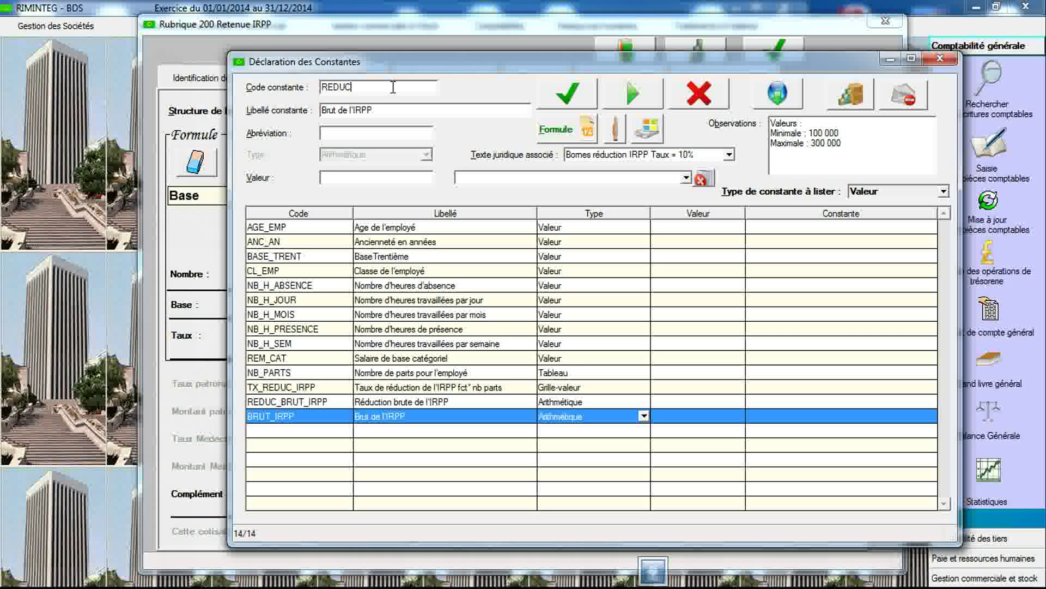
text(_IRP)
text(PÉ)
text(_T_10)
key(Tab)
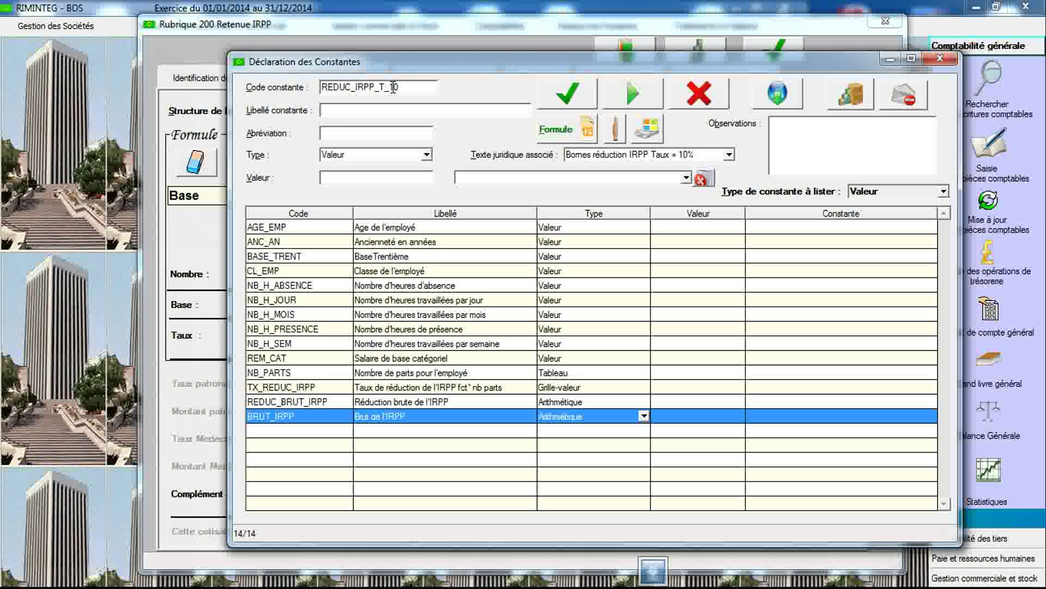
text(Réduction de l'IRPP )
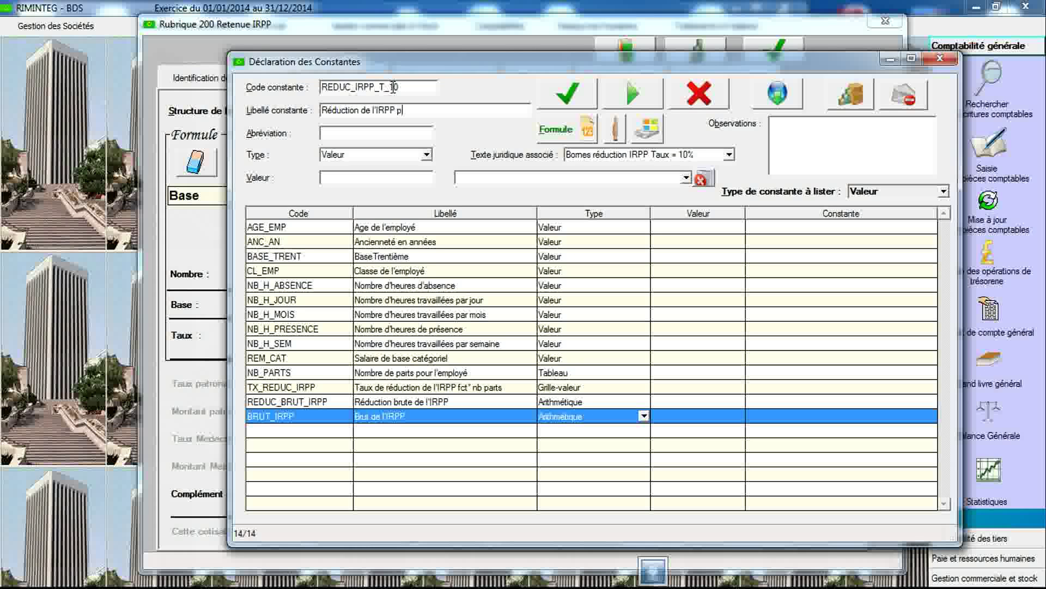
text(pour un tauc)
- Give REDUC_IRPP_T_10 the type Grille-Tranche and the legal text "Bornes réduction IRPP Taux = 10%", and save it
click(427, 155)
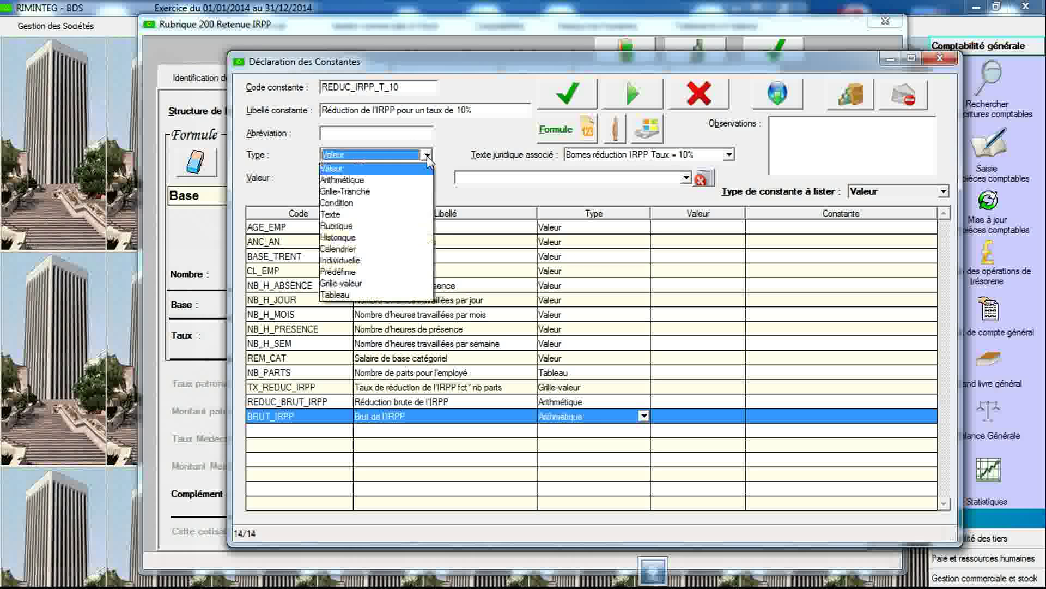
click(417, 191)
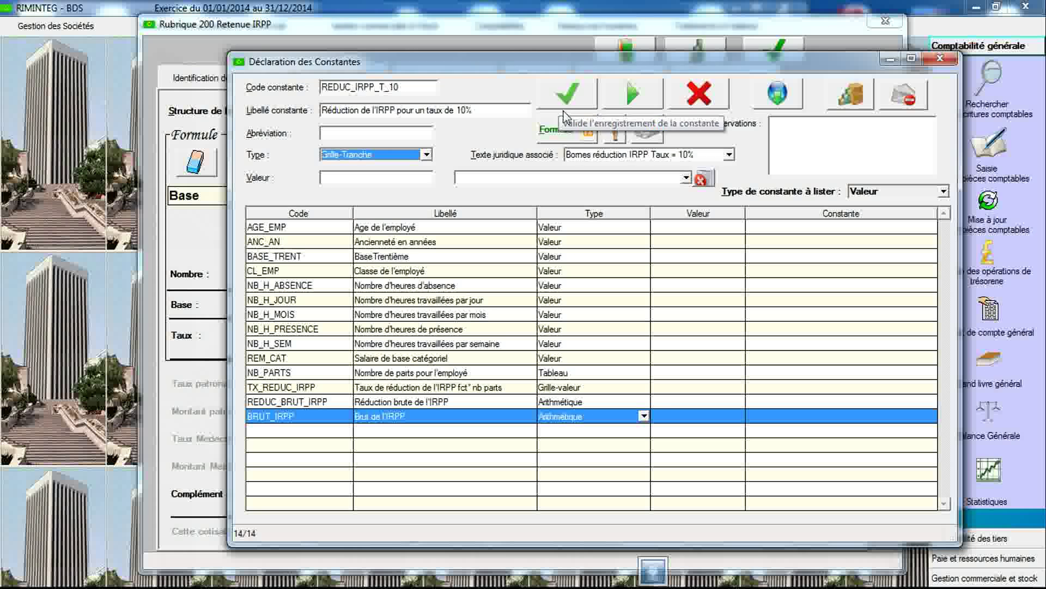
click(592, 157)
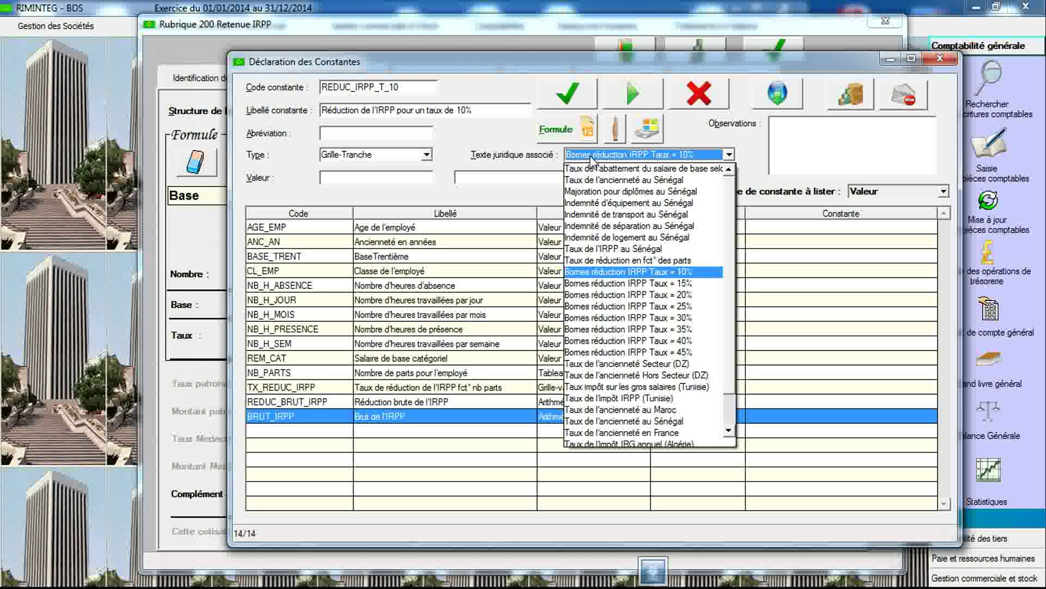
click(601, 273)
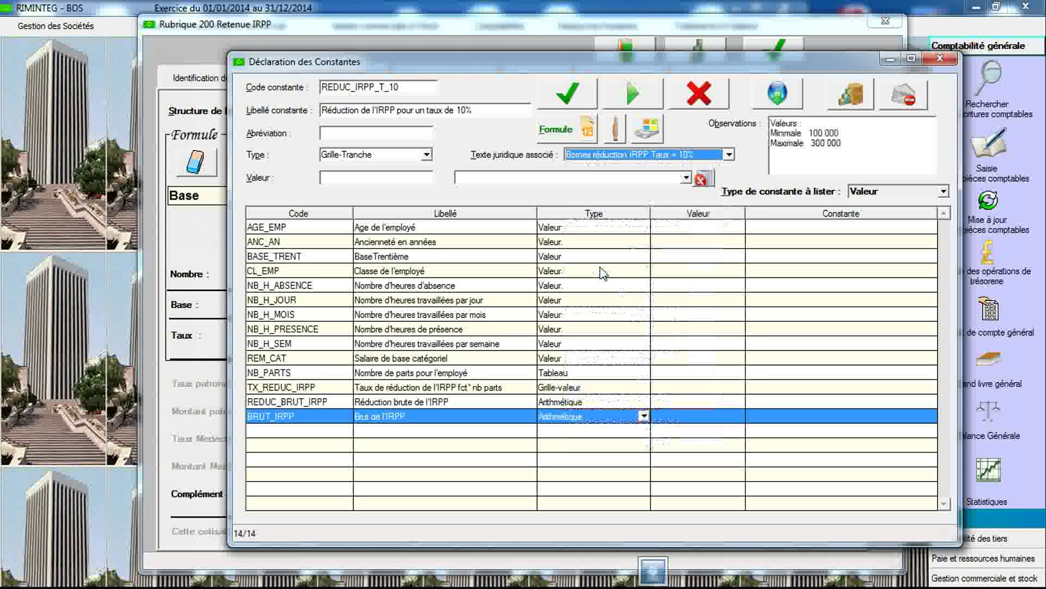
click(569, 96)
- Open the REDUC_IRPP_T_10 grid and set its reference constant to REDUC_BRUT_IRPP with the operator <=
double_click(444, 435)
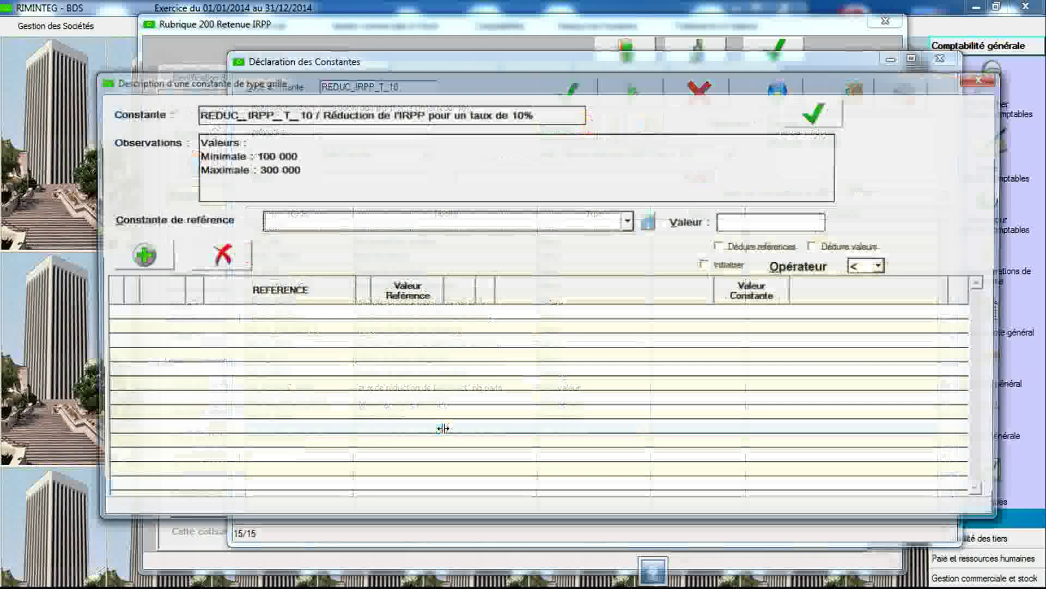
click(515, 224)
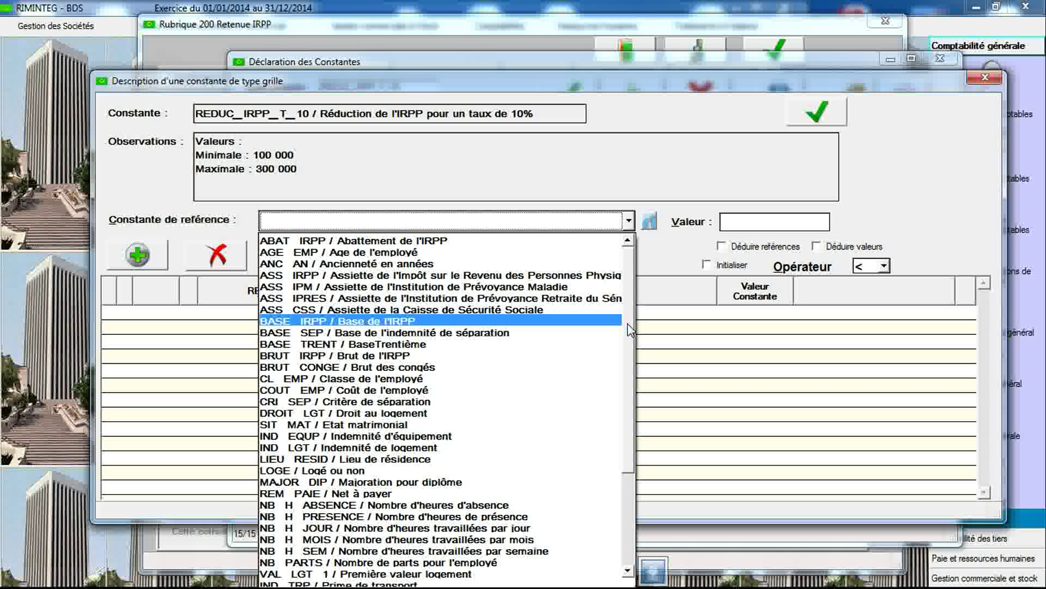
scroll(629, 446, down, 4)
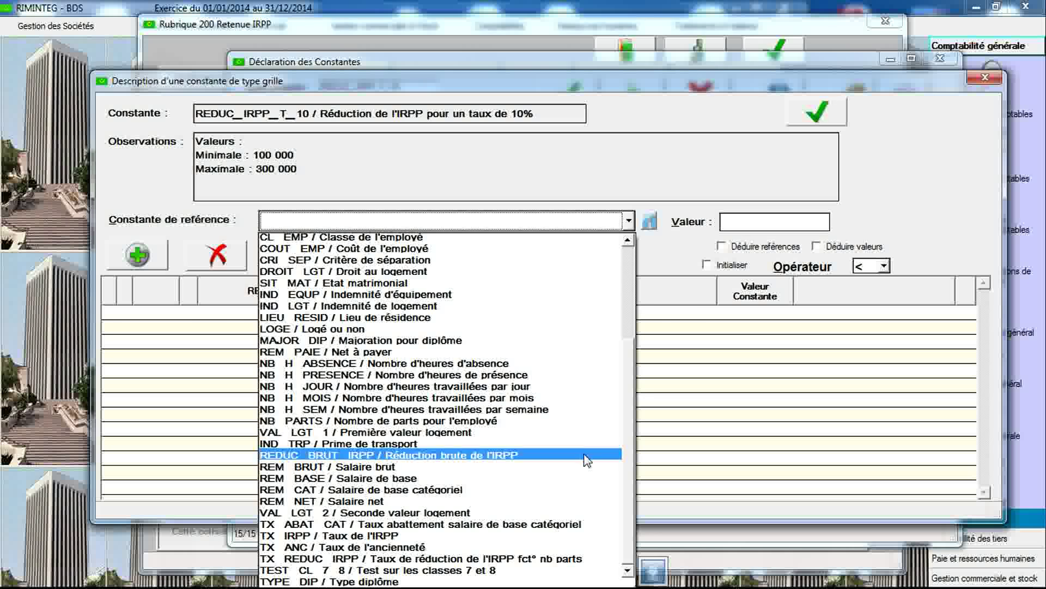
click(588, 455)
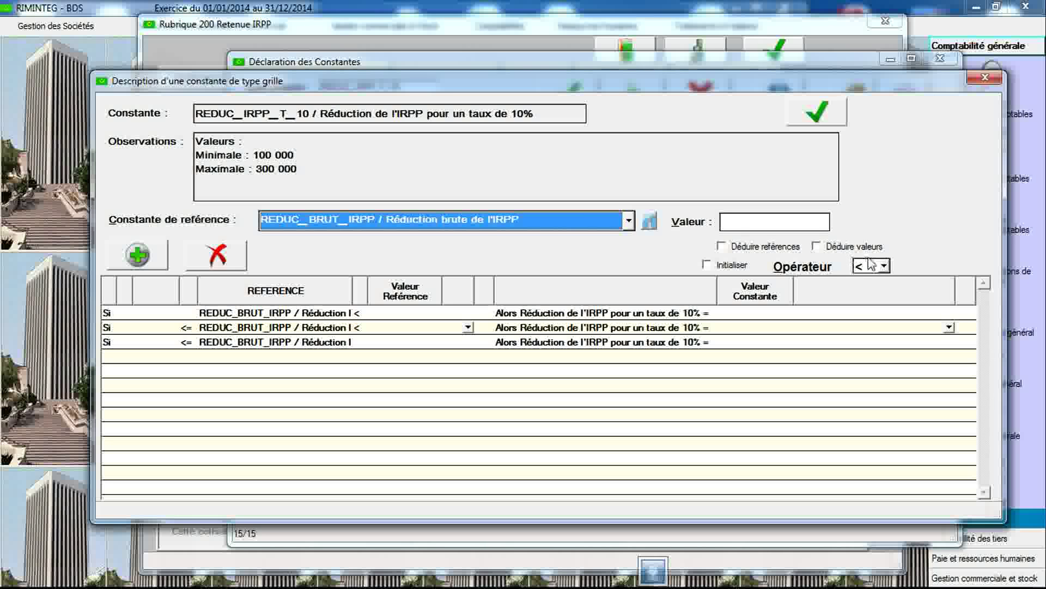
click(884, 265)
click(871, 294)
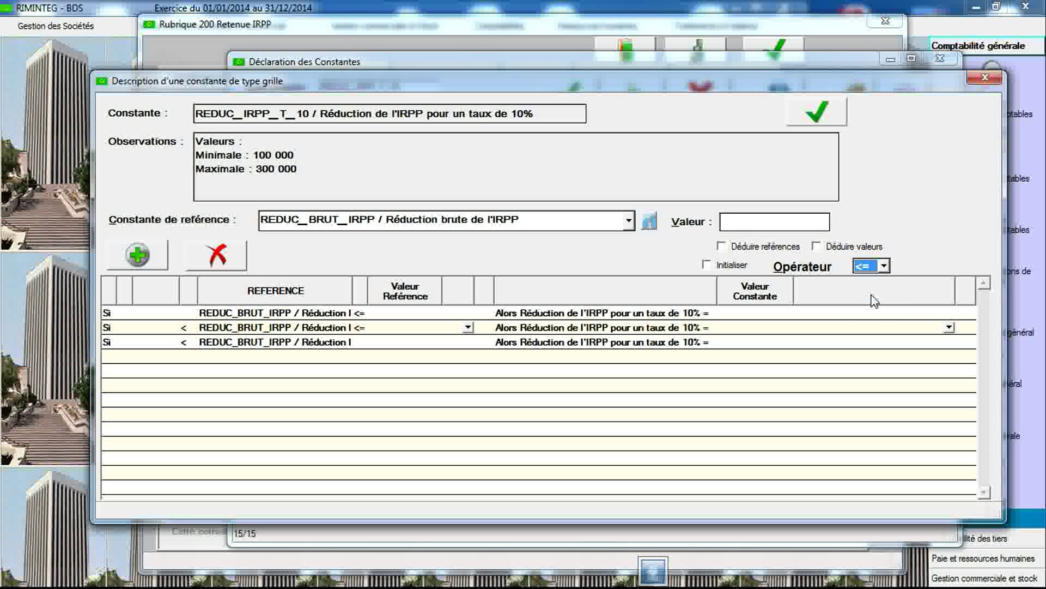
- Fill the grid's first bracket: for a reference value up to 100000, set the constant value to 100000
click(414, 312)
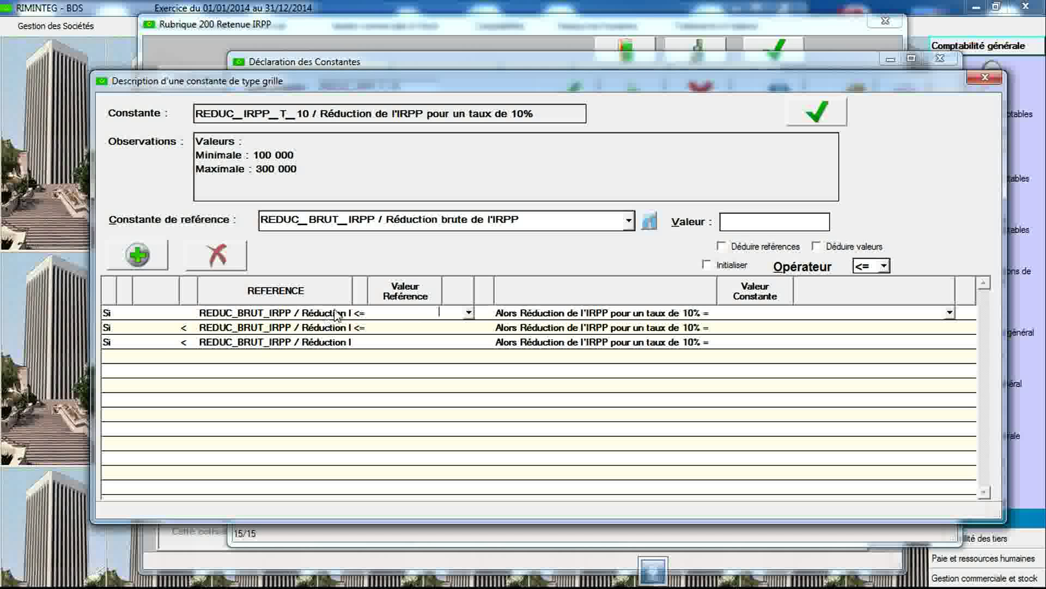
text(00000)
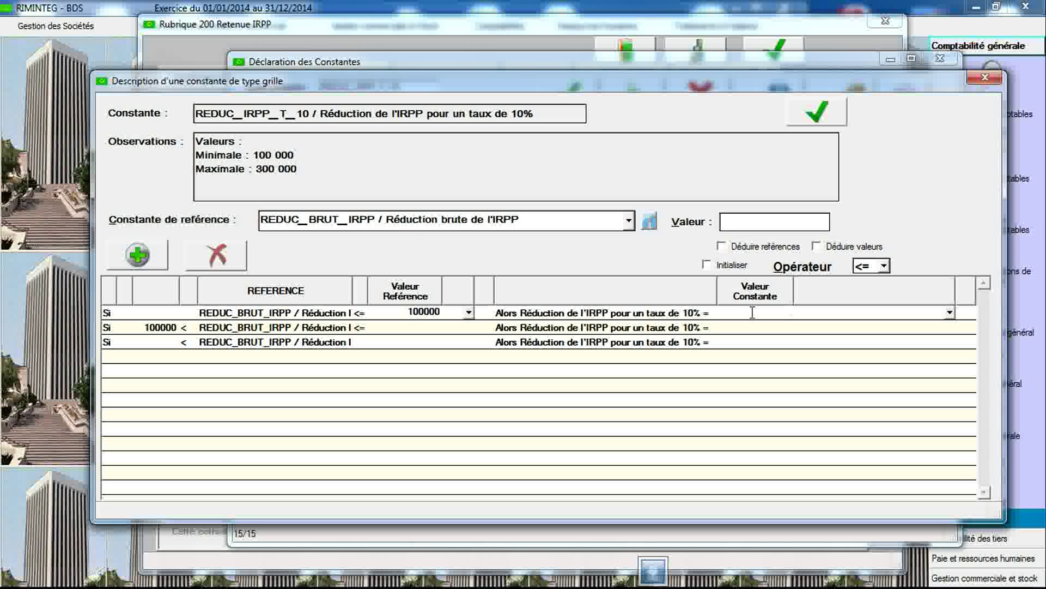
click(753, 312)
text(100000)
- Set the grid's second bracket to a reference value of 300000 and make it return the constant REDUC_BRUT_IRPP
click(424, 327)
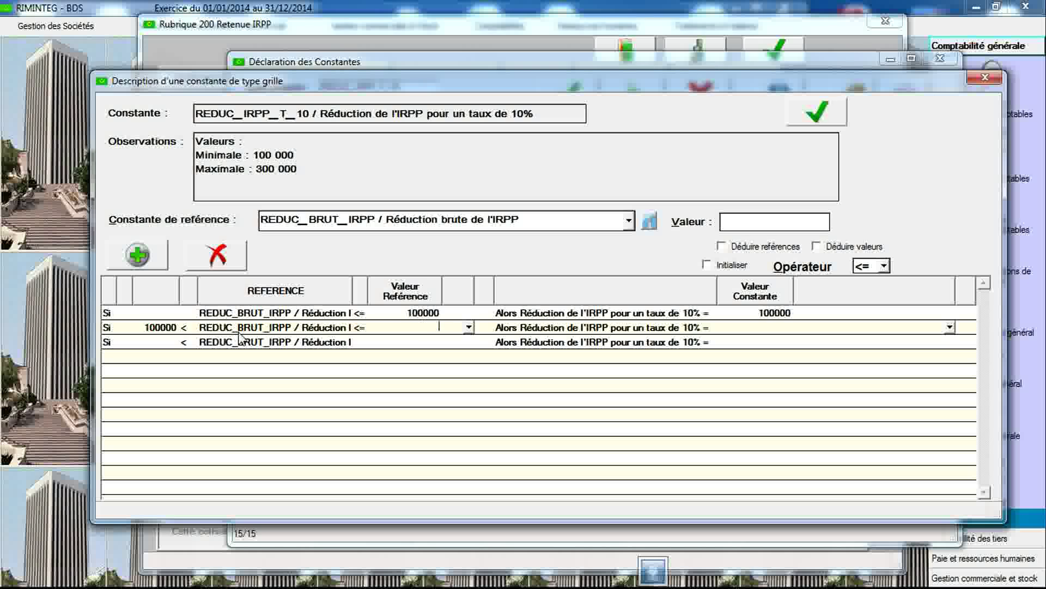
text(300000)
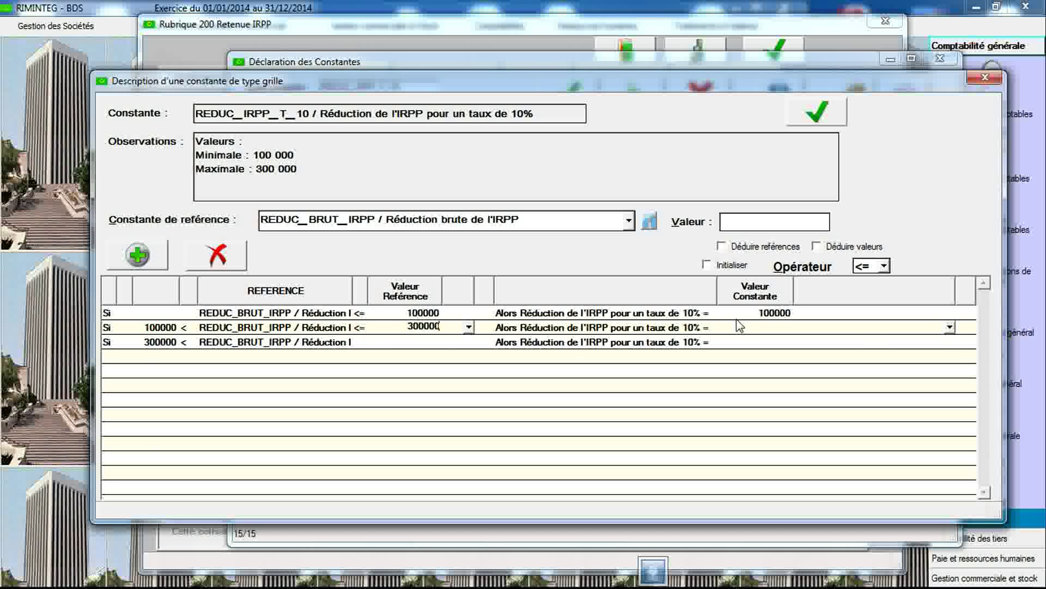
click(949, 327)
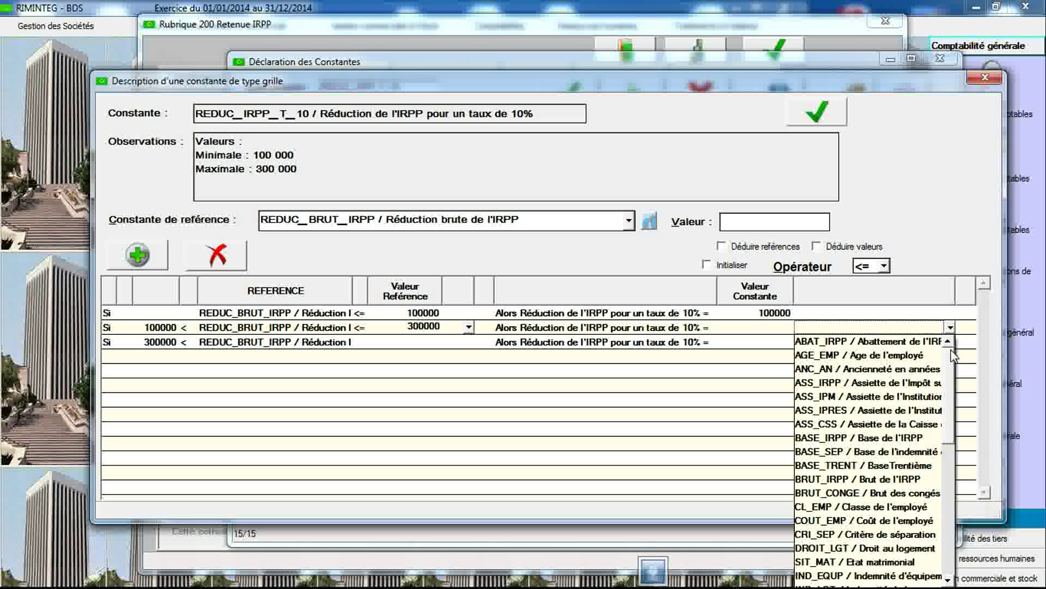
drag(951, 368, 953, 472)
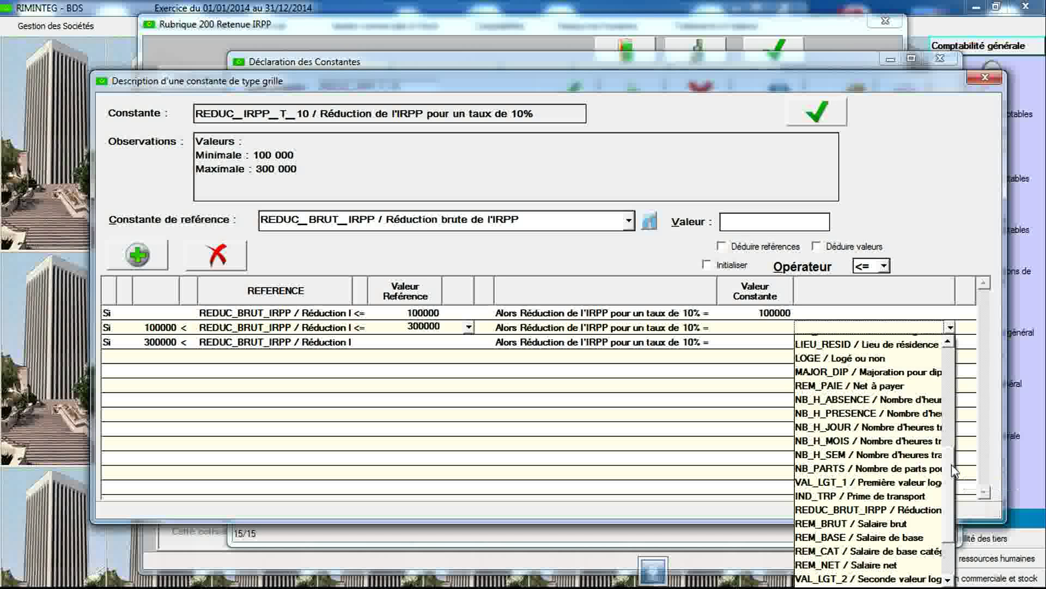
click(930, 512)
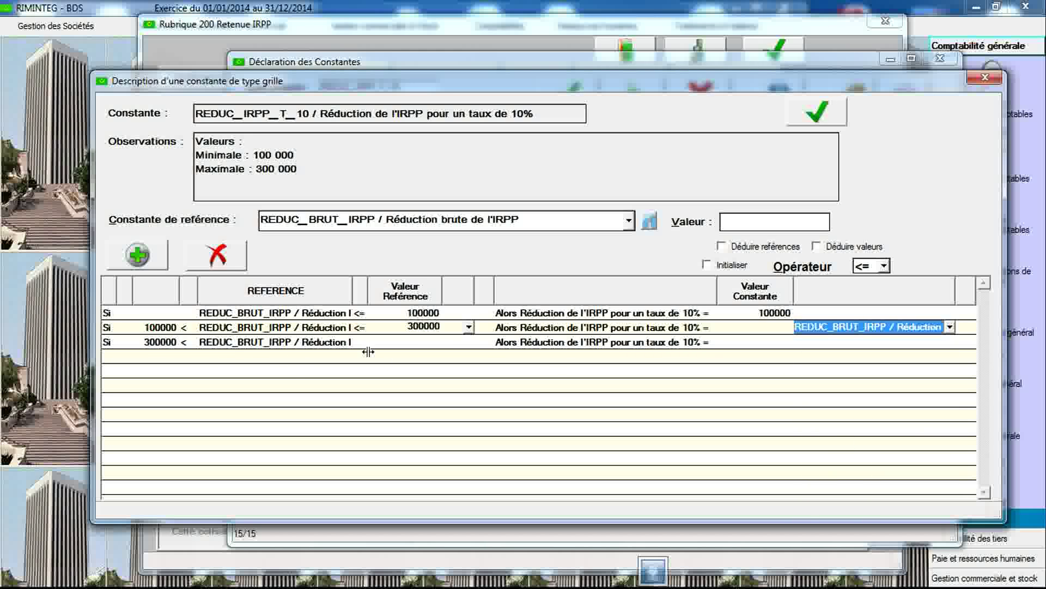
- Set the last bracket's constant value to 300000, save the REDUC_IRPP_T_10 grid and close its description
click(743, 343)
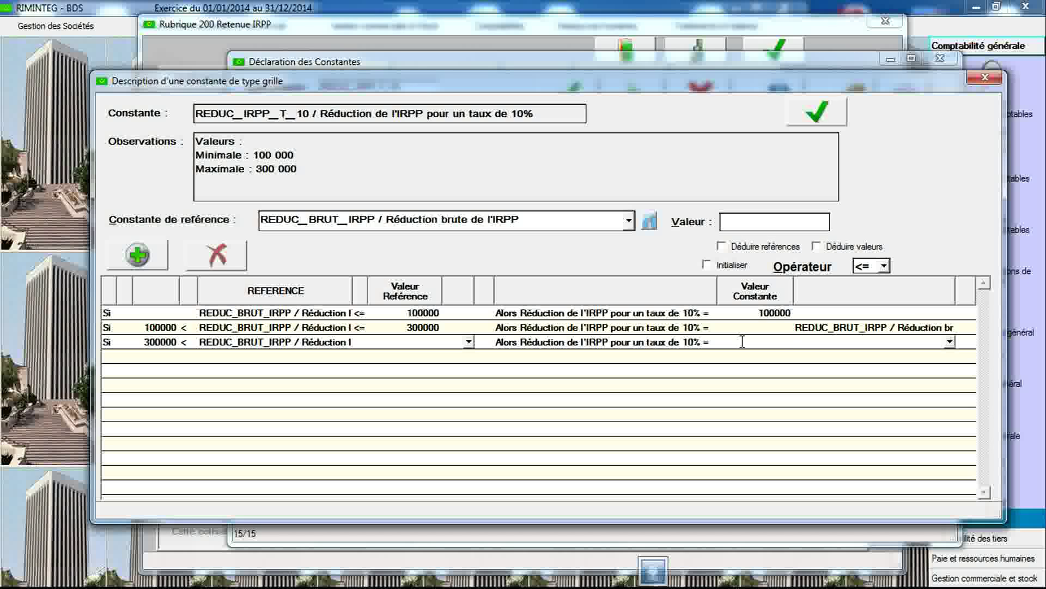
text(300000)
click(817, 113)
click(561, 327)
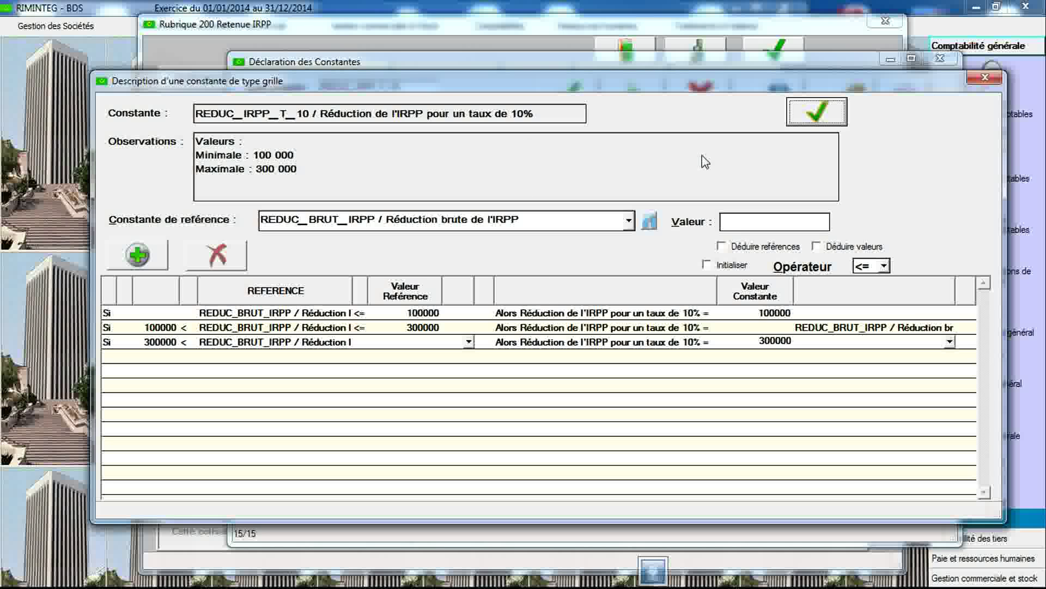
click(985, 77)
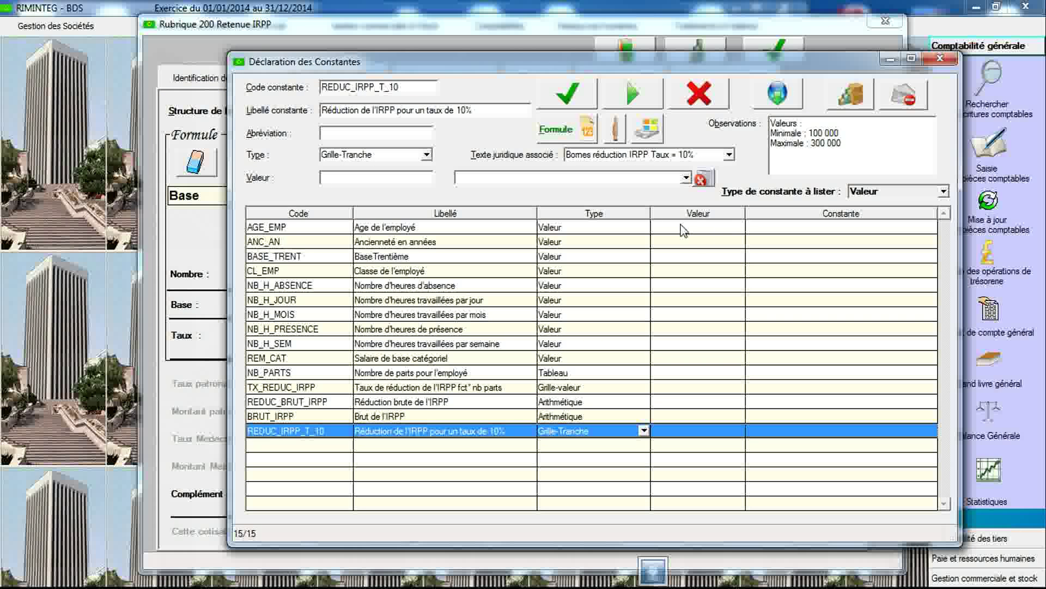
- Copy constant REDUC_IRPP_T_10 and give the copy the code REDUC_IRPP_T_15
click(730, 154)
click(729, 156)
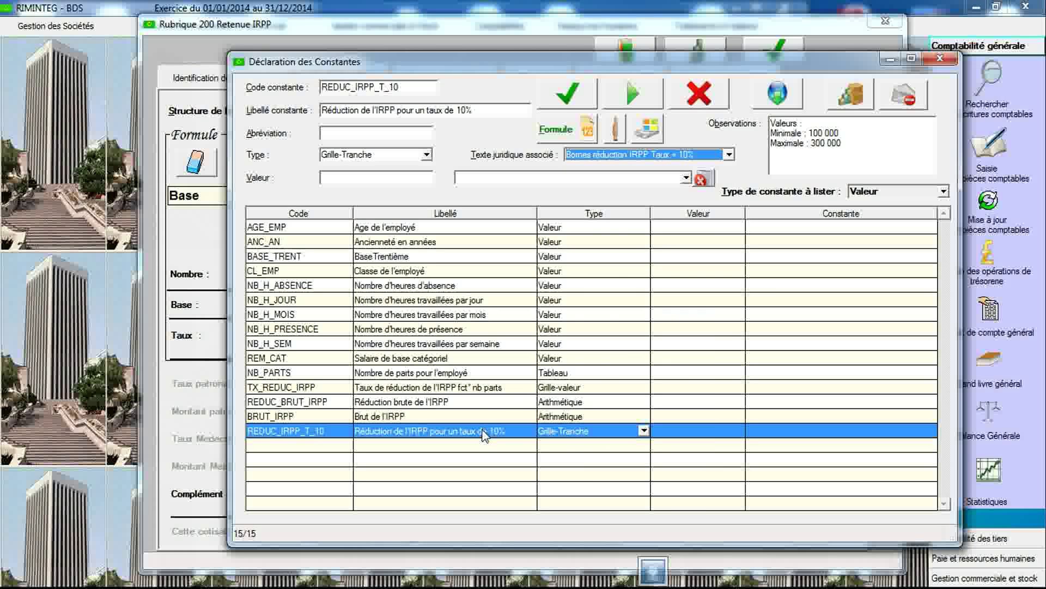
click(648, 140)
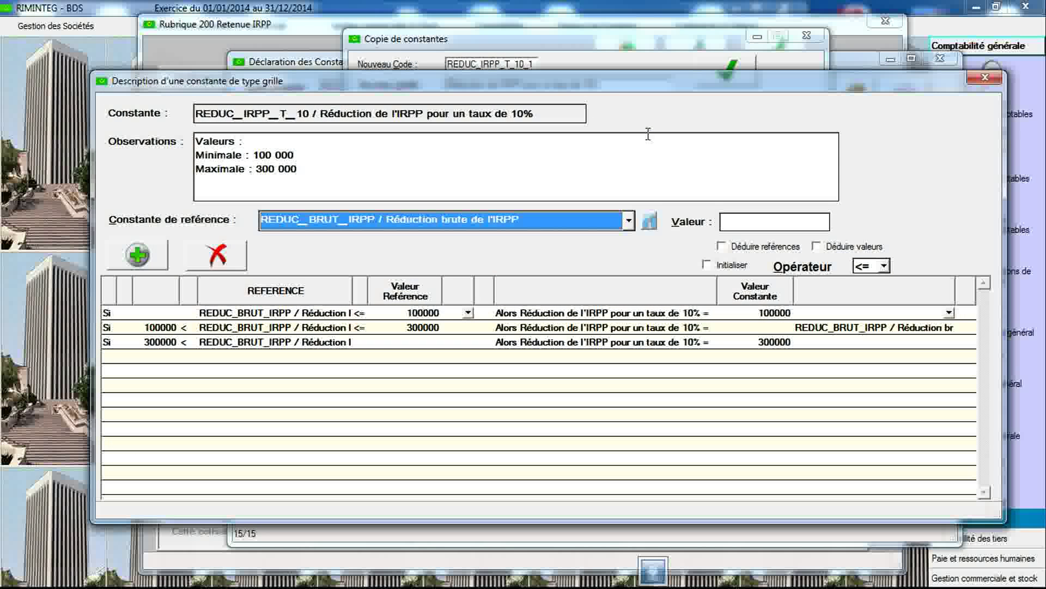
drag(618, 84, 627, 280)
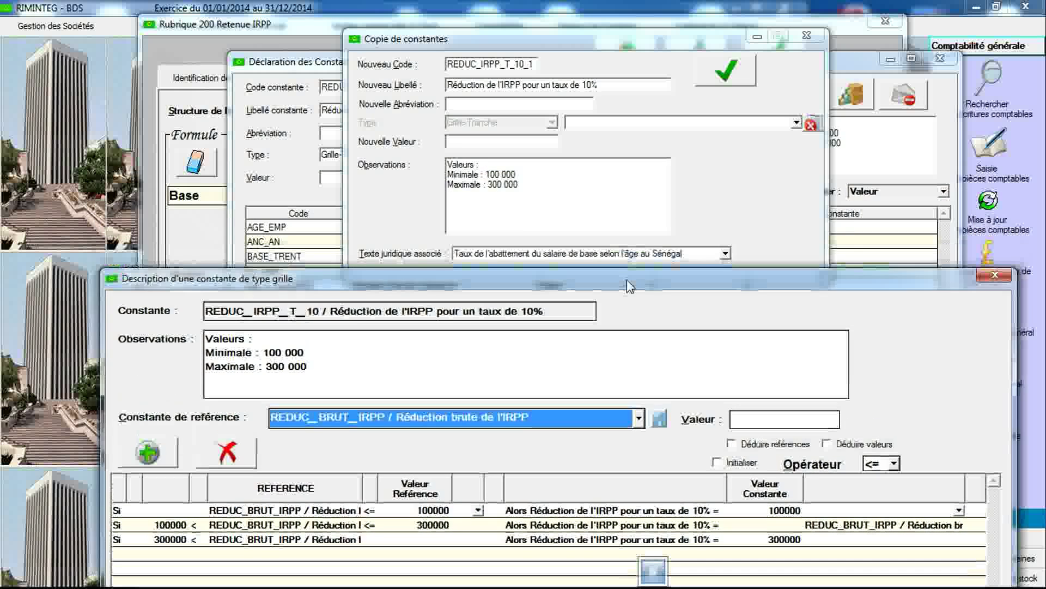
click(521, 65)
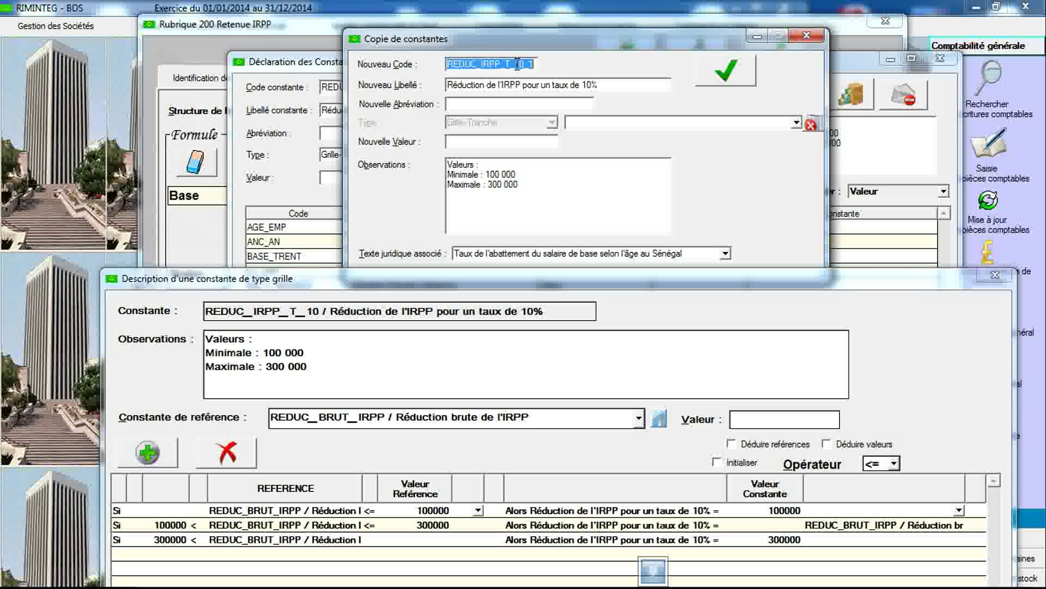
drag(514, 65, 538, 65)
text(15)
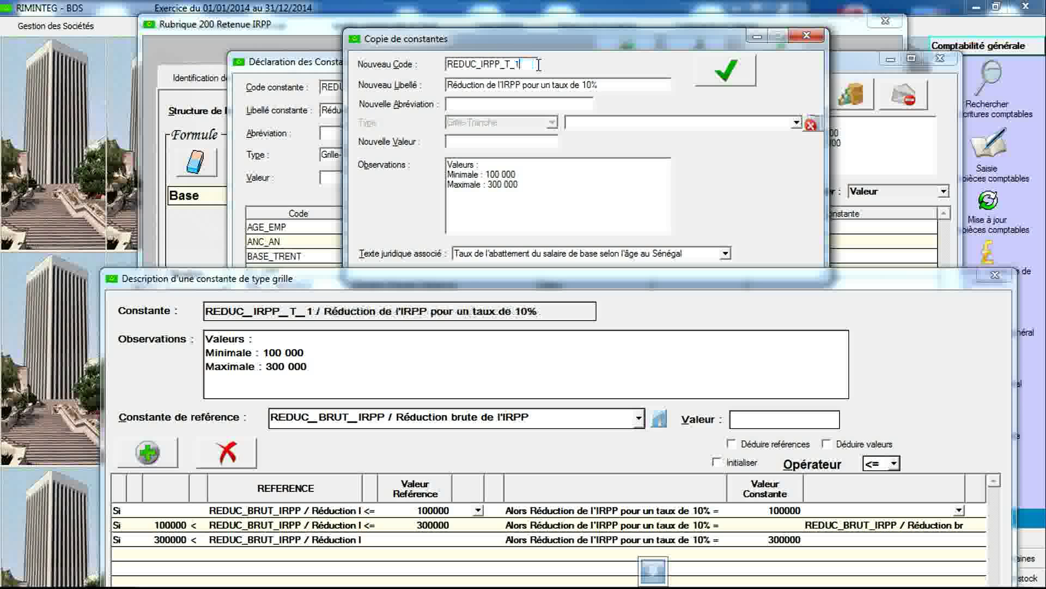
- Label the copy "Réduction de l'IRPP pour un taux de 15%" and associate the legal text "Bornes réduction IRPP Taux = 15%"
click(587, 85)
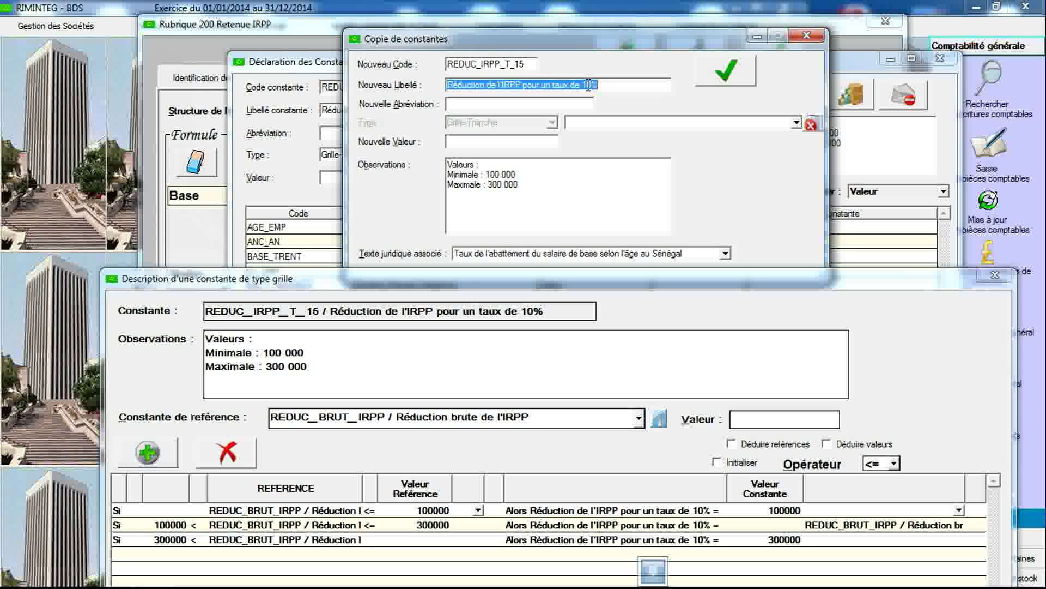
click(588, 85)
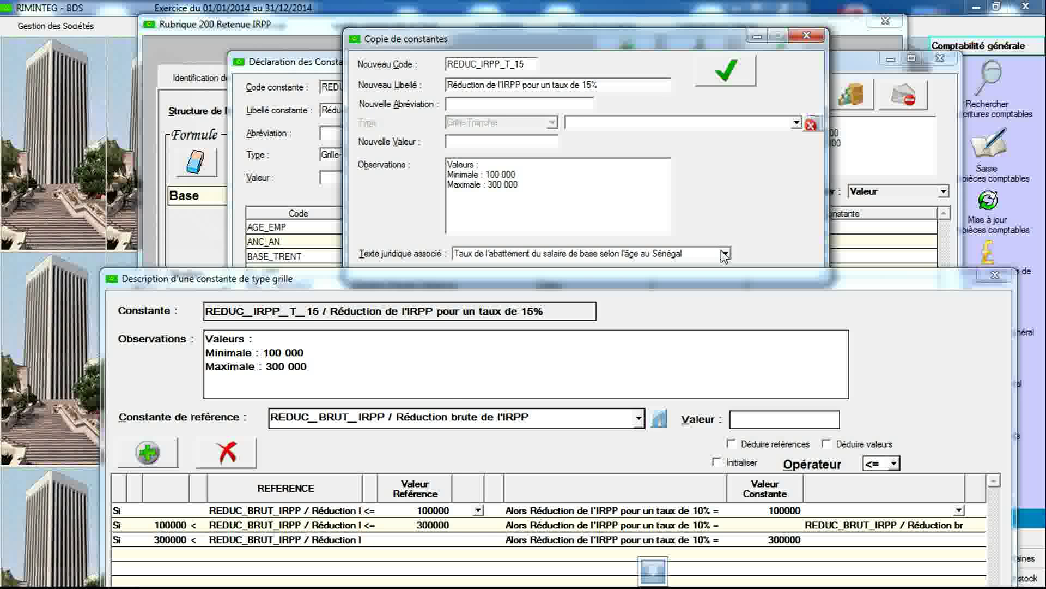
click(725, 254)
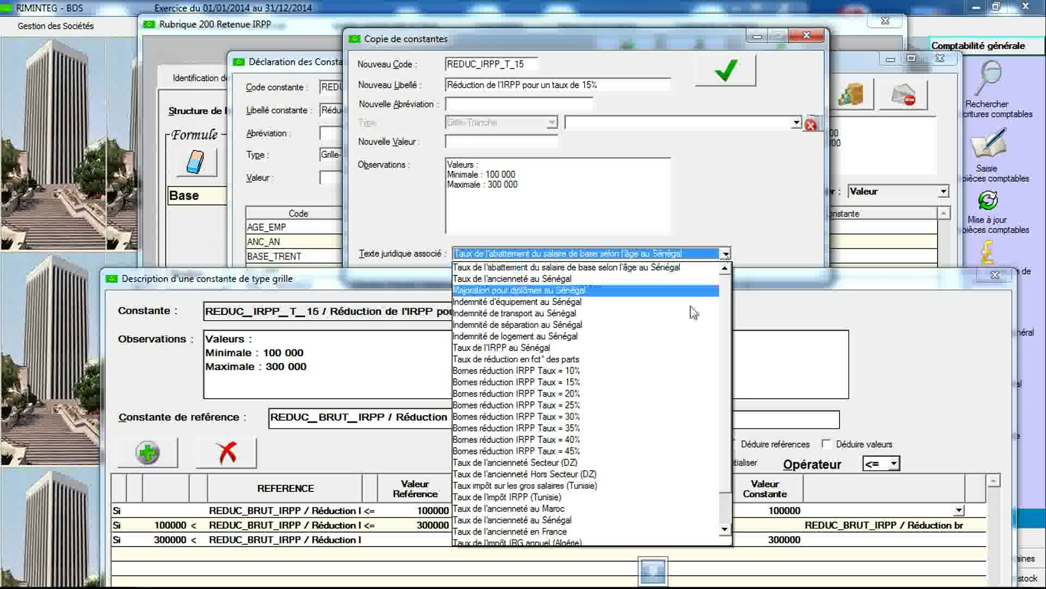
click(662, 381)
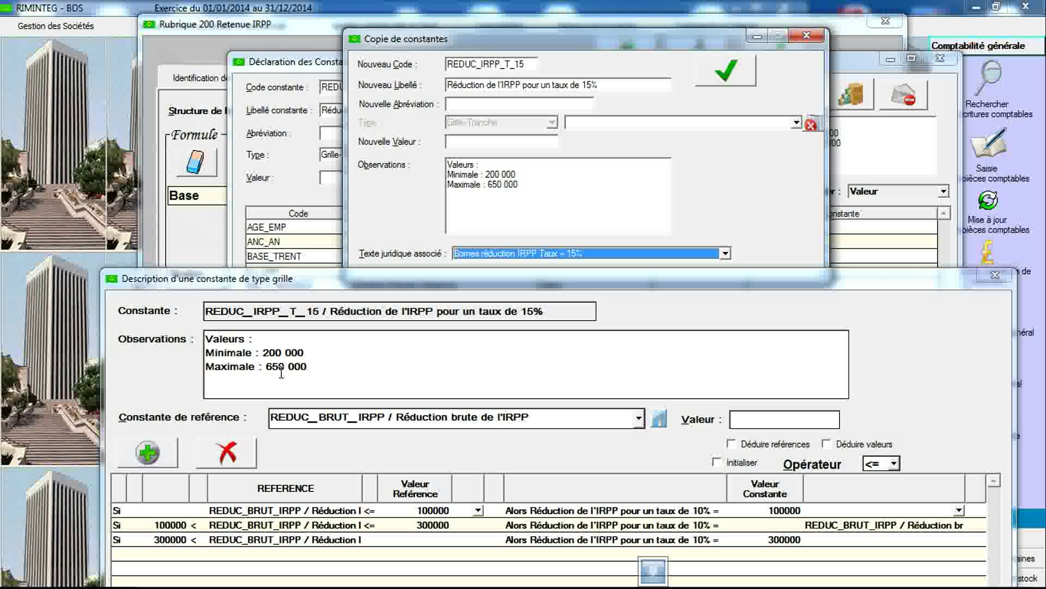
- Set the REDUC_IRPP_T_15 grid's lower reference and constant values to 200000 and its upper ones to 500000, and save the copy
click(415, 509)
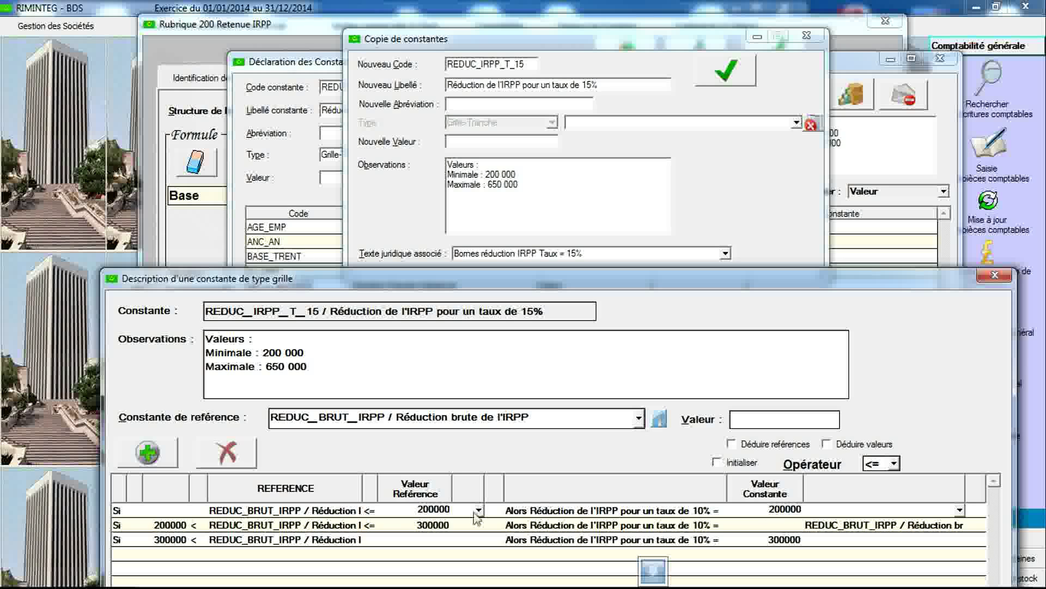
click(421, 524)
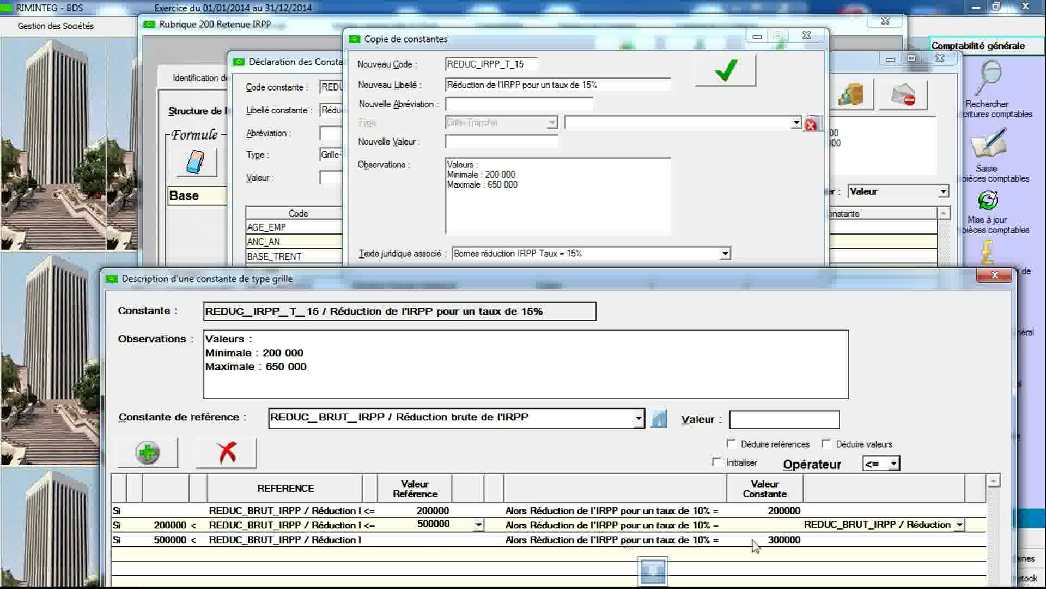
click(772, 540)
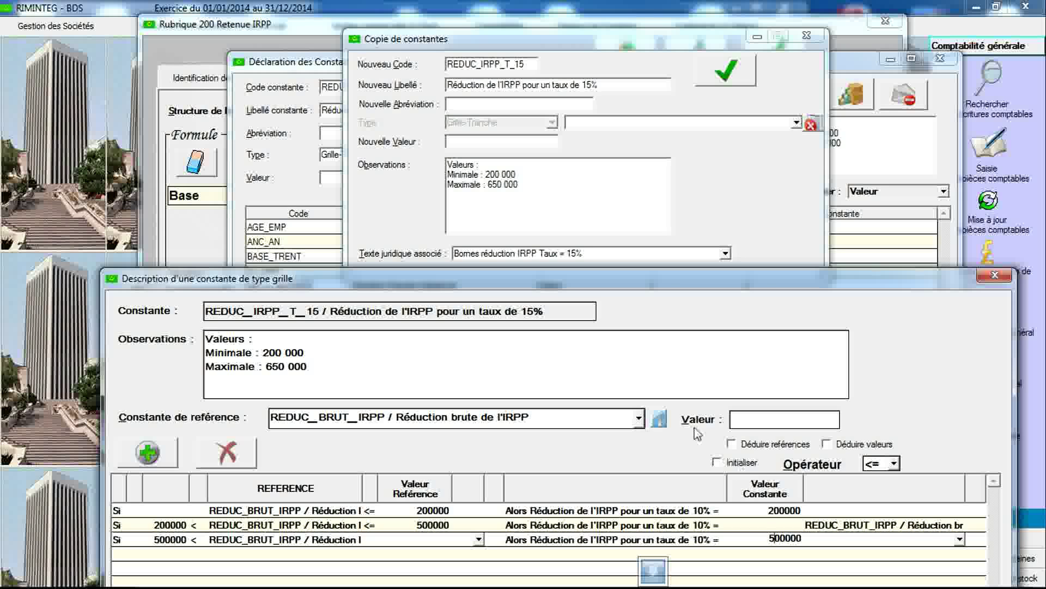
click(729, 82)
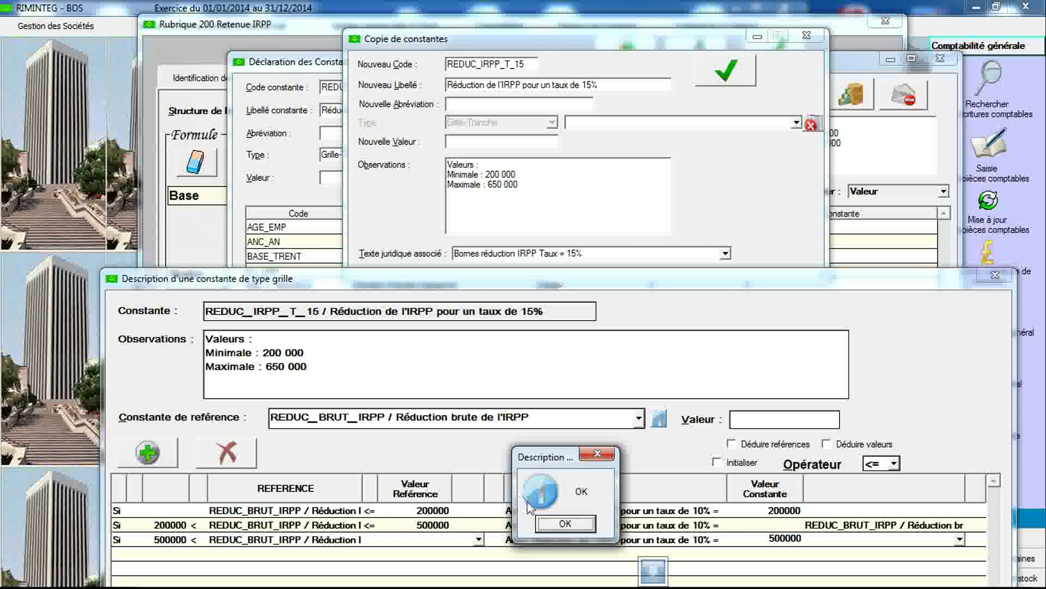
click(573, 525)
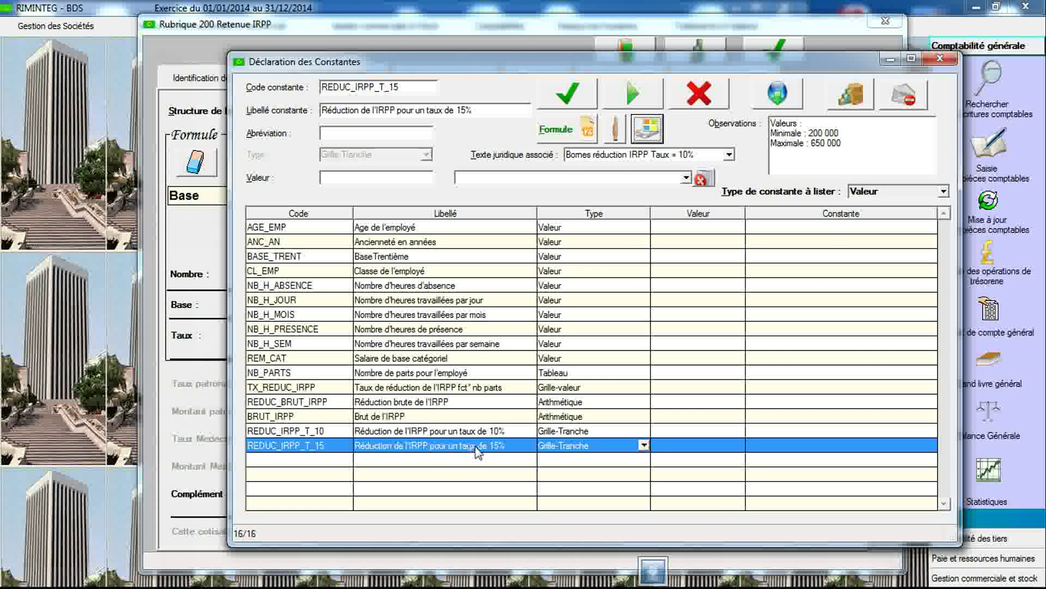
- Copy constant REDUC_IRPP_T_15 and give the copy the code REDUC_IRPP_T_20
click(643, 135)
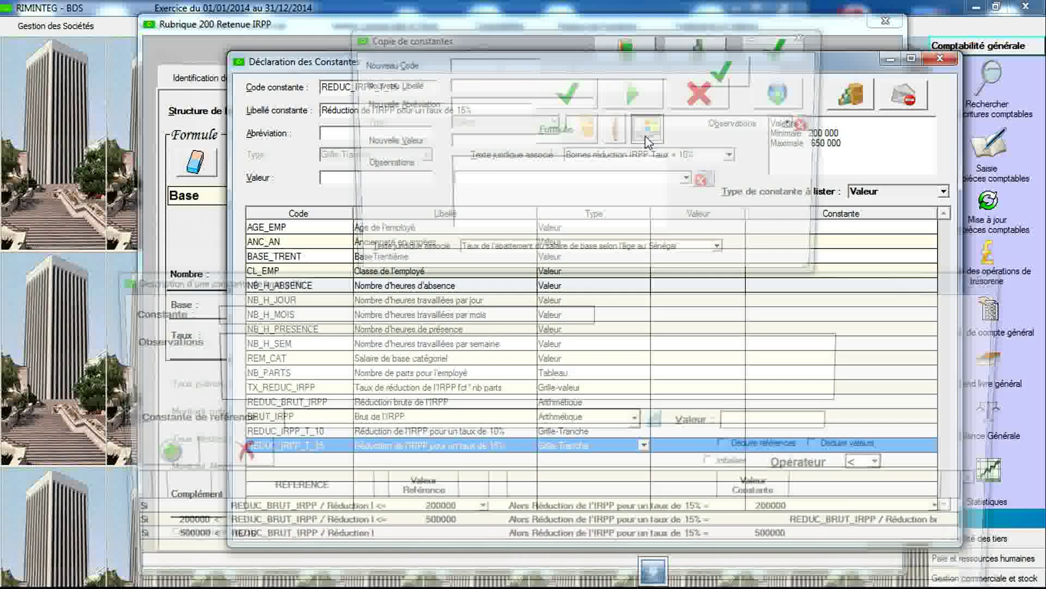
click(521, 65)
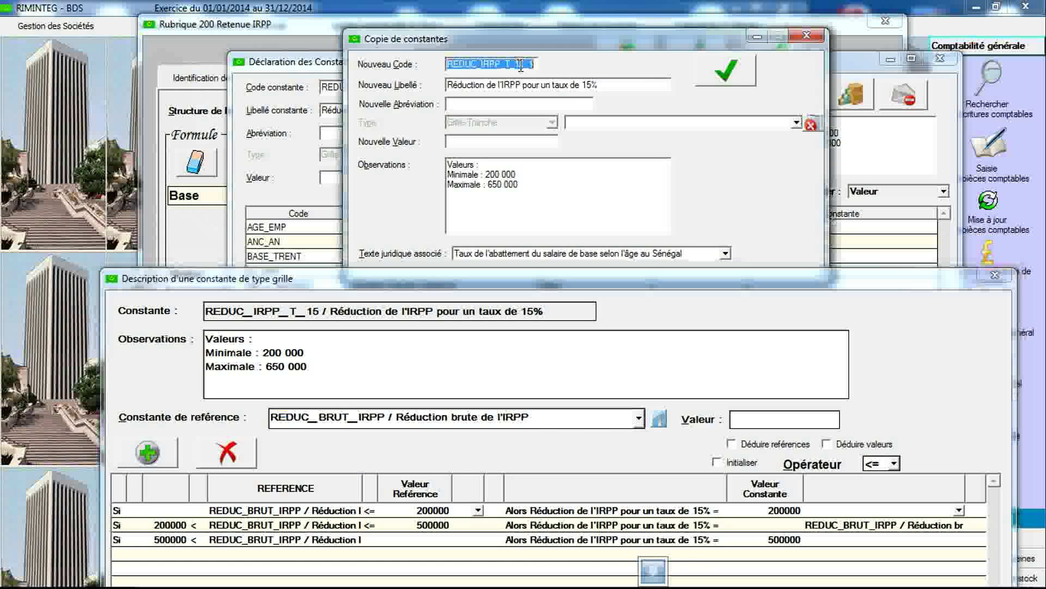
key(End)
key(BackSpace)
key(BackSpace)
key(BackSpace)
key(BackSpace)
text(20)
- Label the copy "Réduction de l'IRPP pour un taux de 20%" and associate the legal text "Bornes réduction IRPP Taux = 20%"
click(590, 85)
click(589, 85)
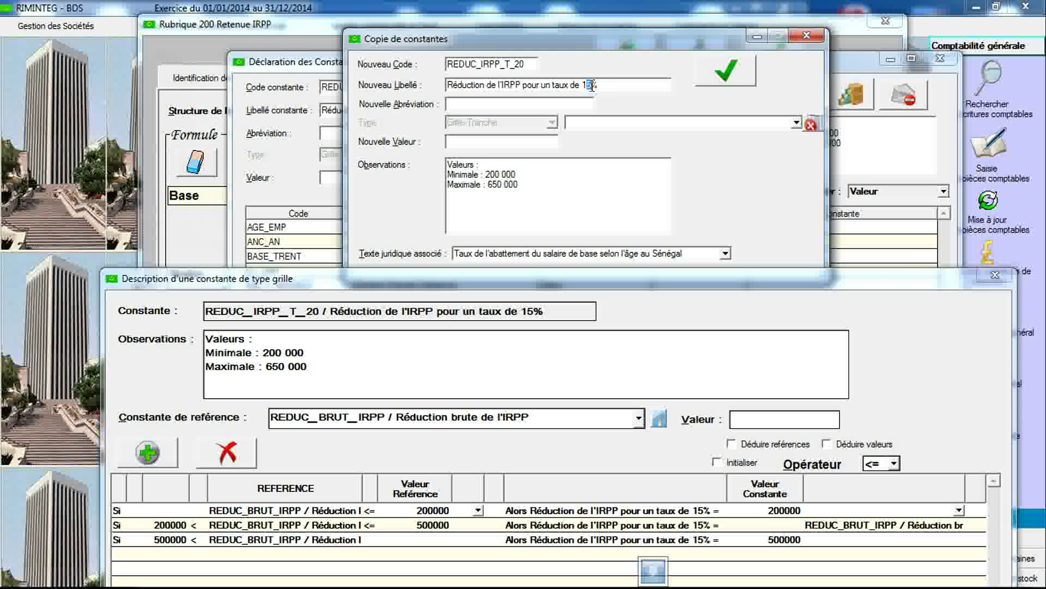
key(BackSpace)
text(20)
click(725, 253)
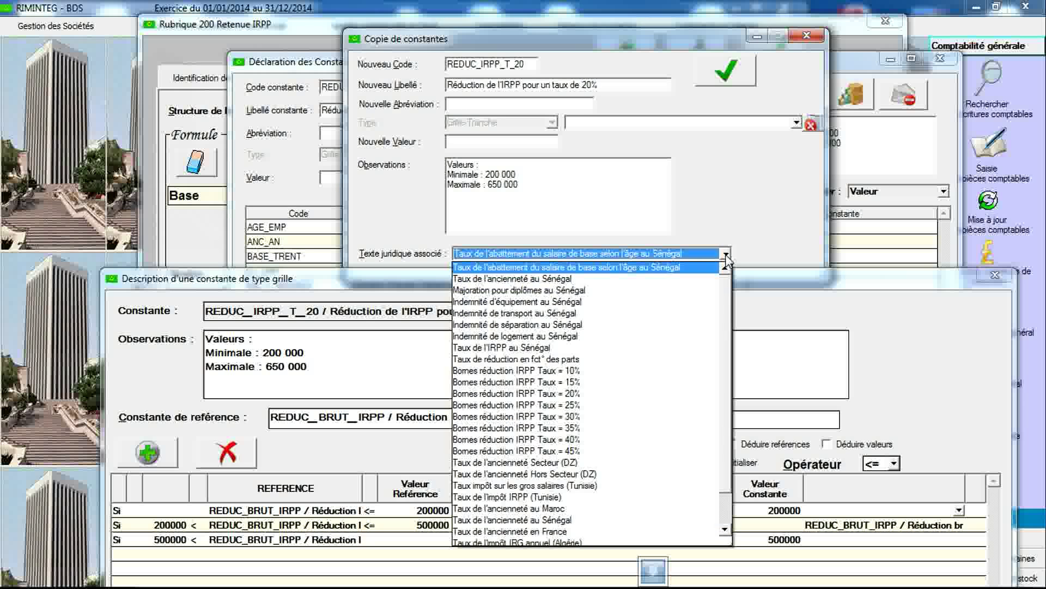
click(666, 403)
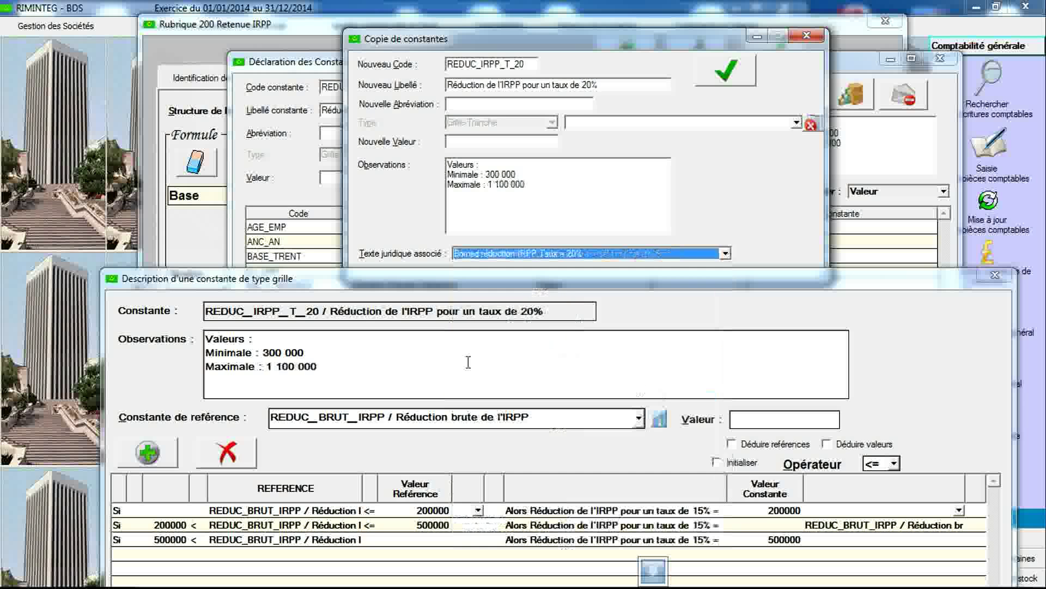
- Set the REDUC_IRPP_T_20 grid's lower reference and constant values to 300000 and its upper ones to 1100000, and save the copy
click(418, 509)
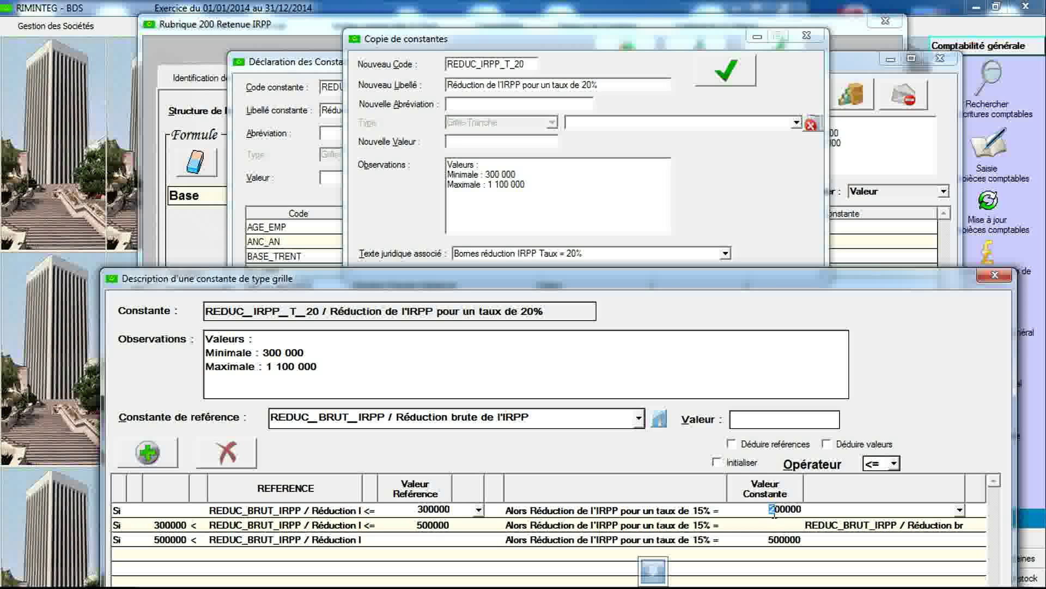
click(423, 524)
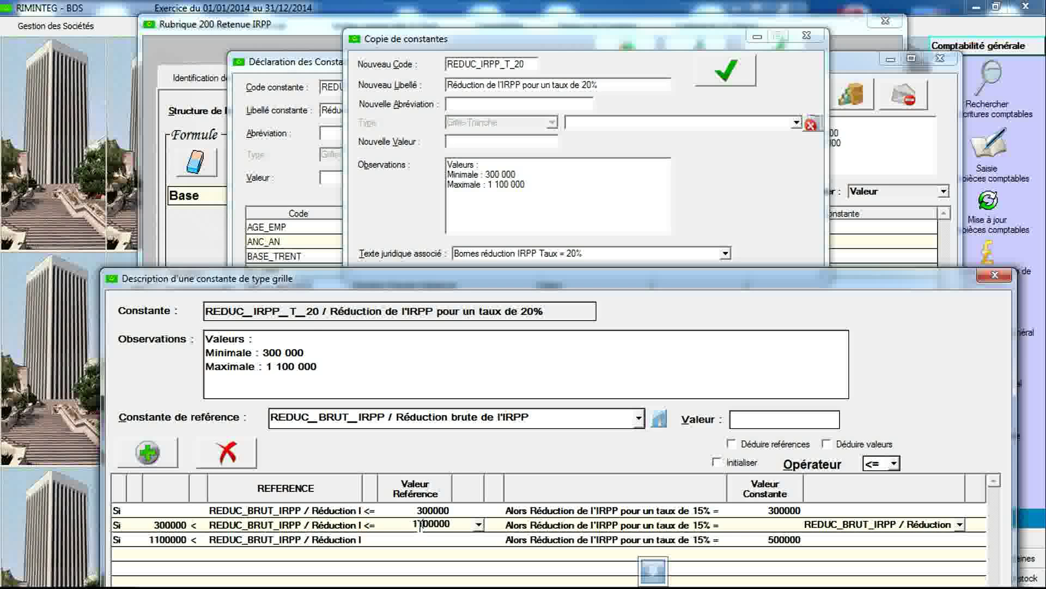
click(769, 539)
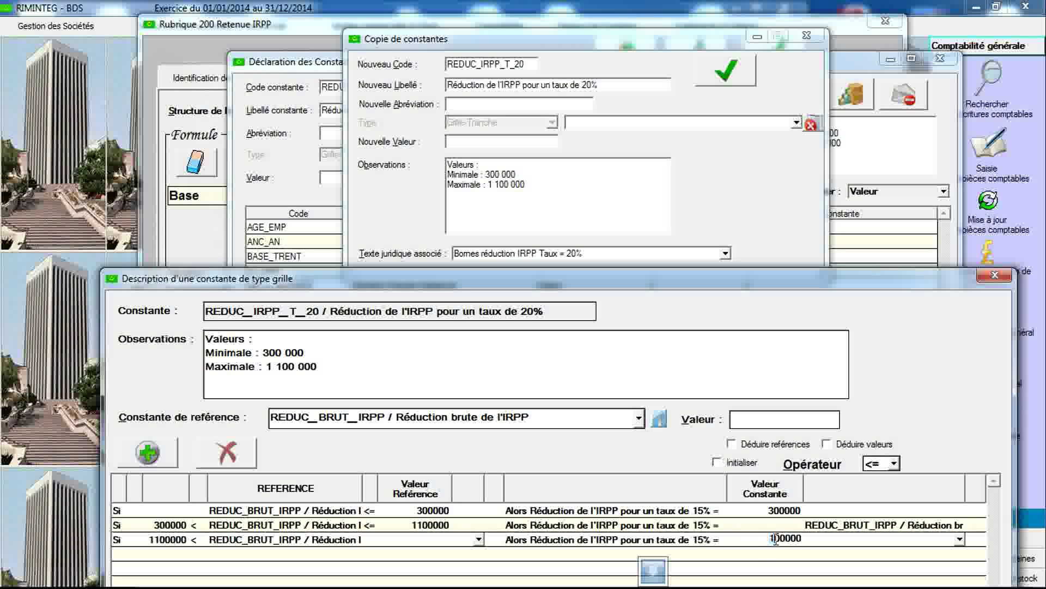
click(725, 71)
click(559, 522)
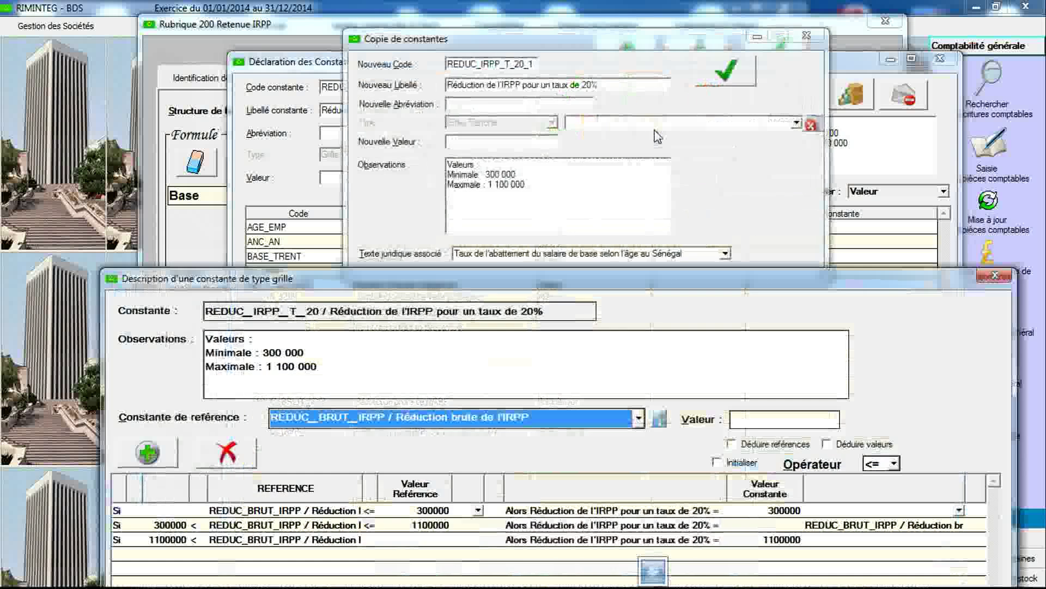
- Give the copy of constant REDUC_IRPP_T_20 the code REDUC_IRPP_T_25
click(536, 63)
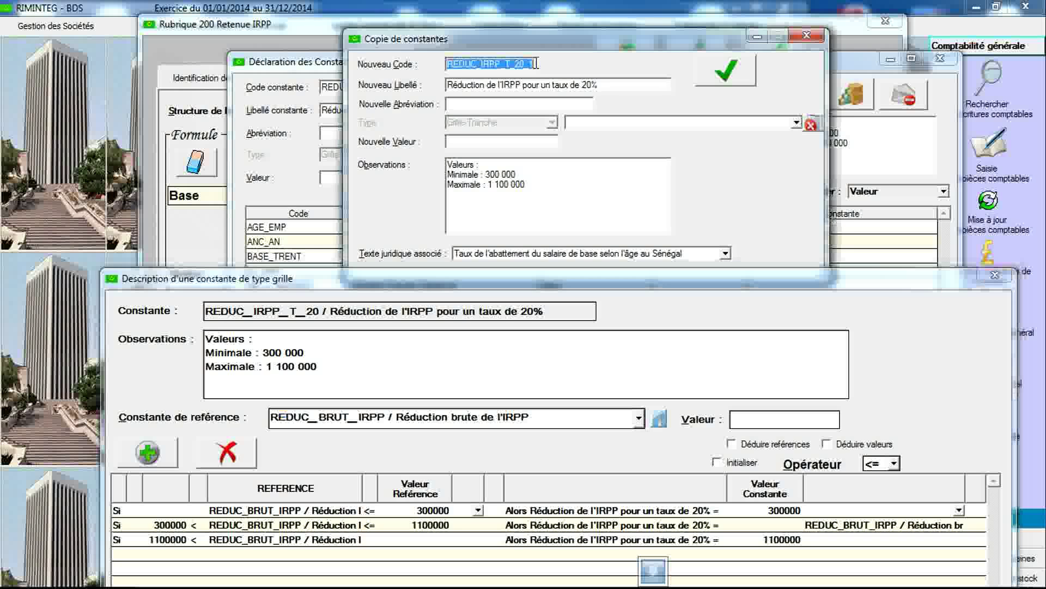
drag(535, 64, 516, 65)
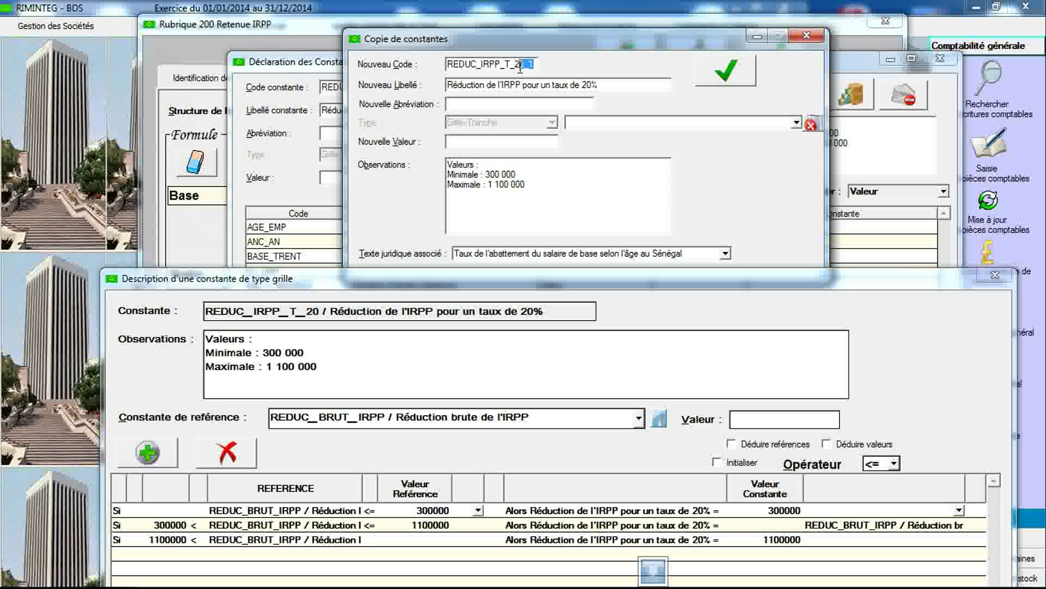
text(5)
- Label the copy "Réduction de l'IRPP pour un taux de 25%" and associate the legal text "Bornes réduction IRPP Taux = 25%"
click(591, 80)
double_click(590, 81)
click(590, 80)
text(5)
click(725, 253)
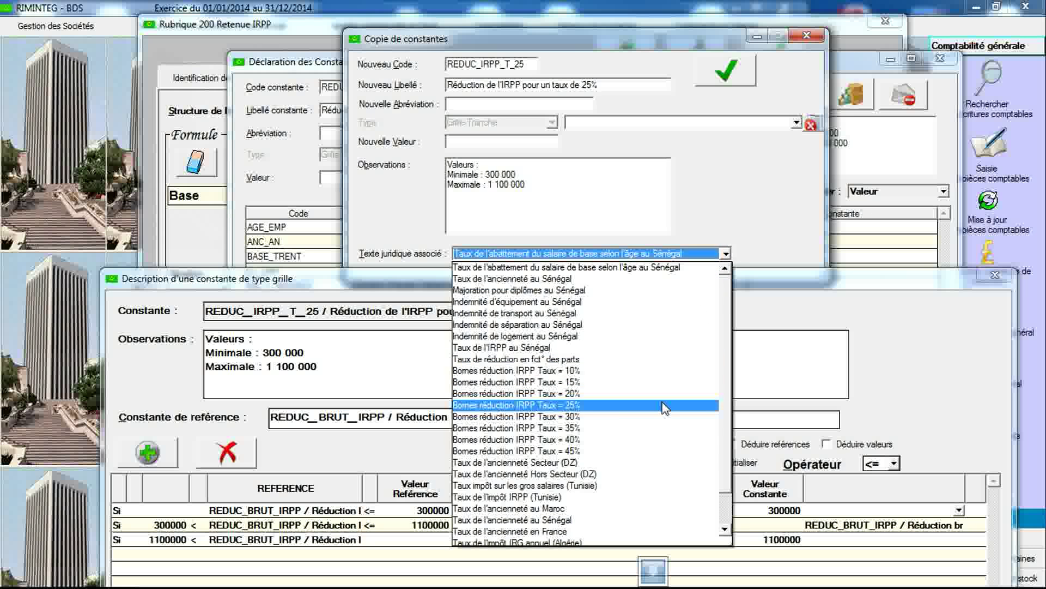
click(665, 404)
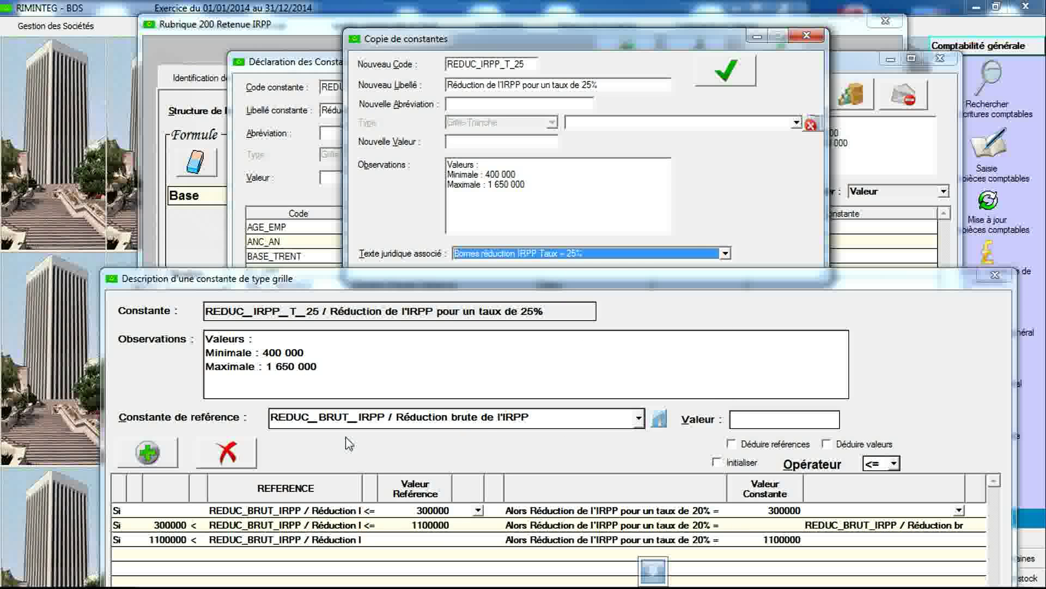
- Set the REDUC_IRPP_T_25 grid's lower reference and constant values to 400000 and its upper ones to 1650000, and save the copy
click(419, 511)
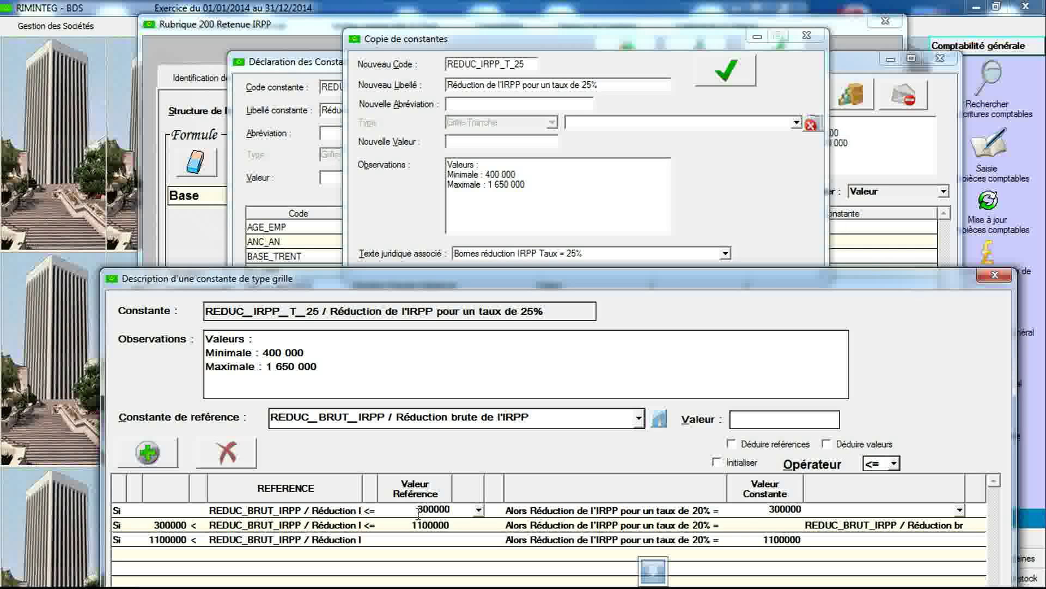
text(4)
click(422, 525)
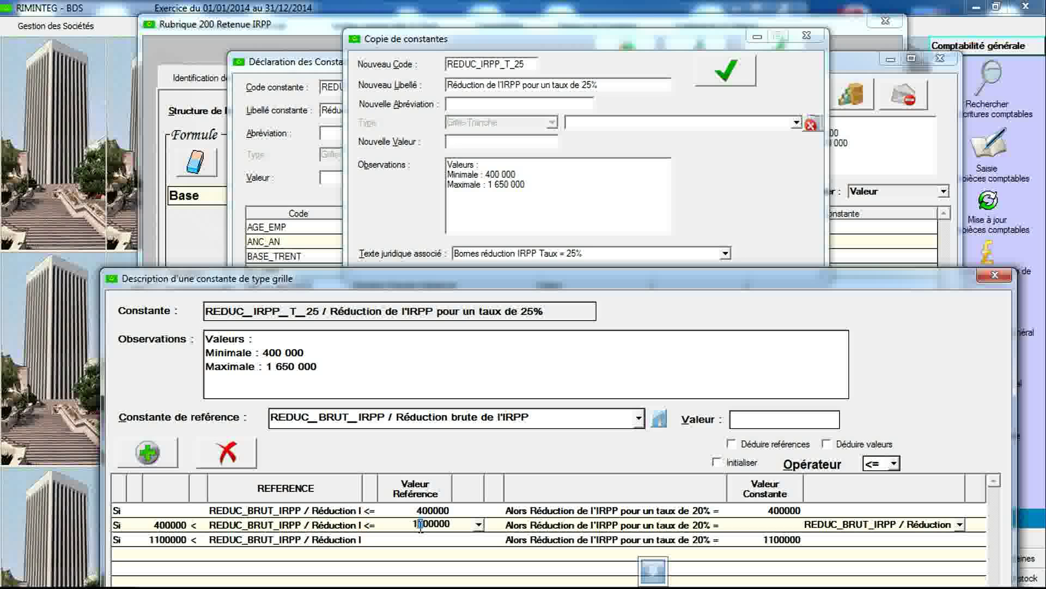
text(5)
key(Delete)
click(776, 539)
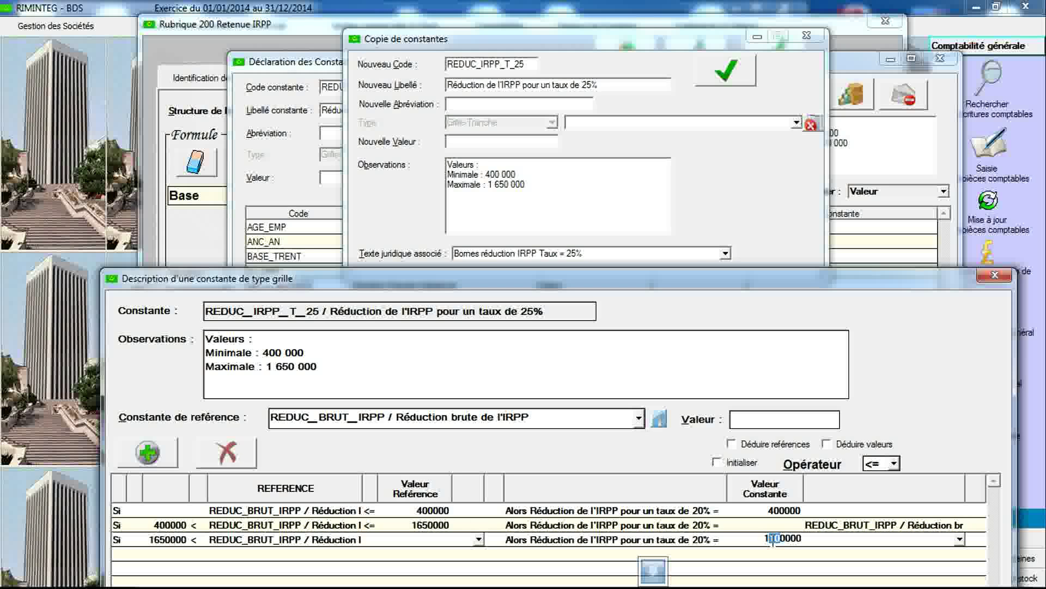
text(65)
click(726, 70)
click(559, 524)
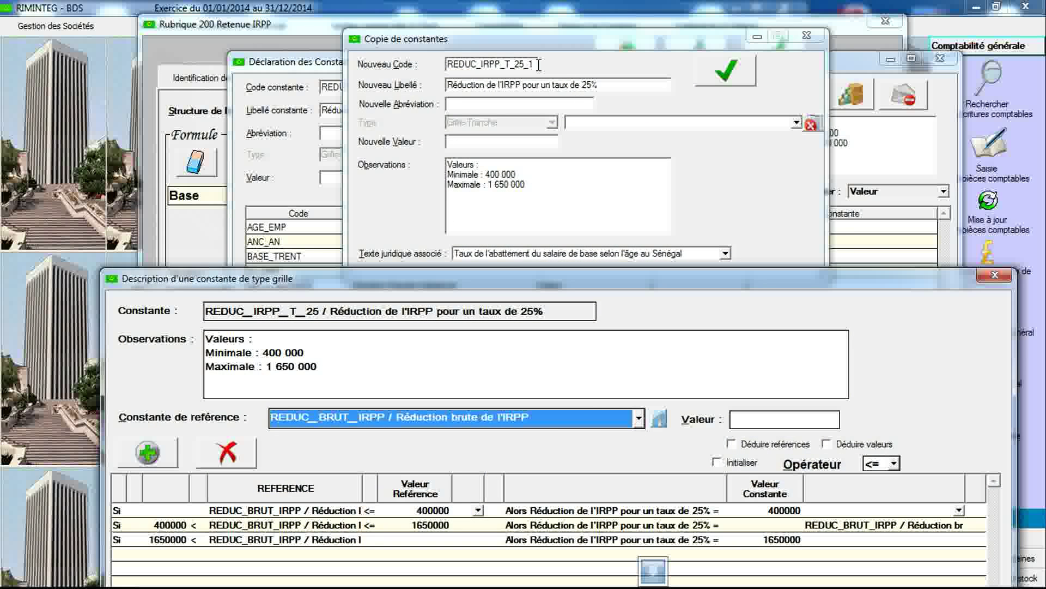
- Give the copy of constant REDUC_IRPP_T_25 the code REDUC_IRPP_T_30
click(537, 64)
drag(536, 64, 517, 67)
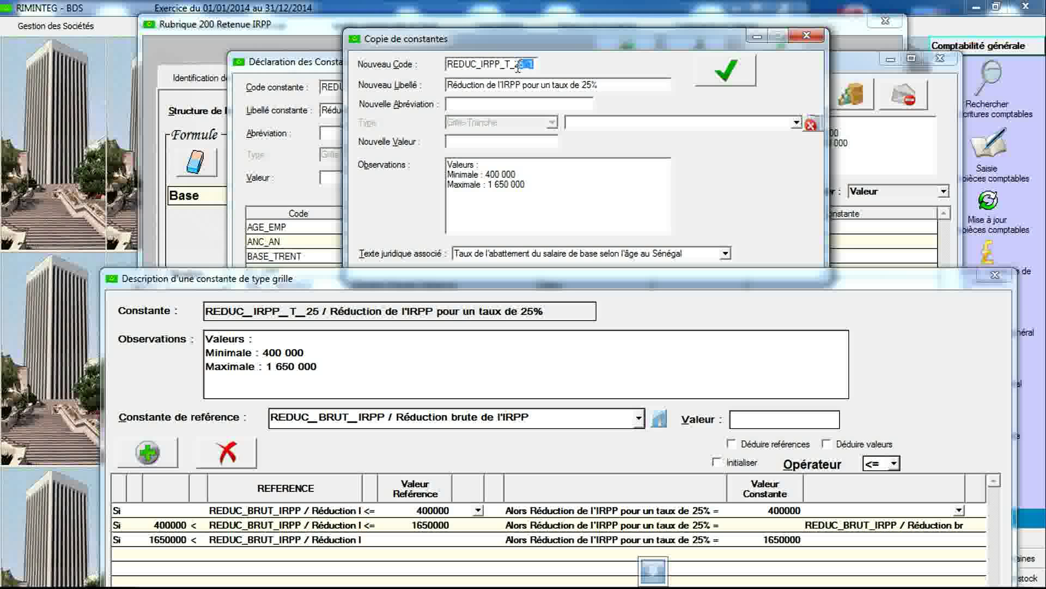
text(30)
- Label the copy "Réduction de l'IRPP pour un taux de 30%" and associate the legal text "Bornes réduction IRPP Taux = 30%"
click(594, 85)
drag(594, 85, 585, 87)
text(30)
click(625, 254)
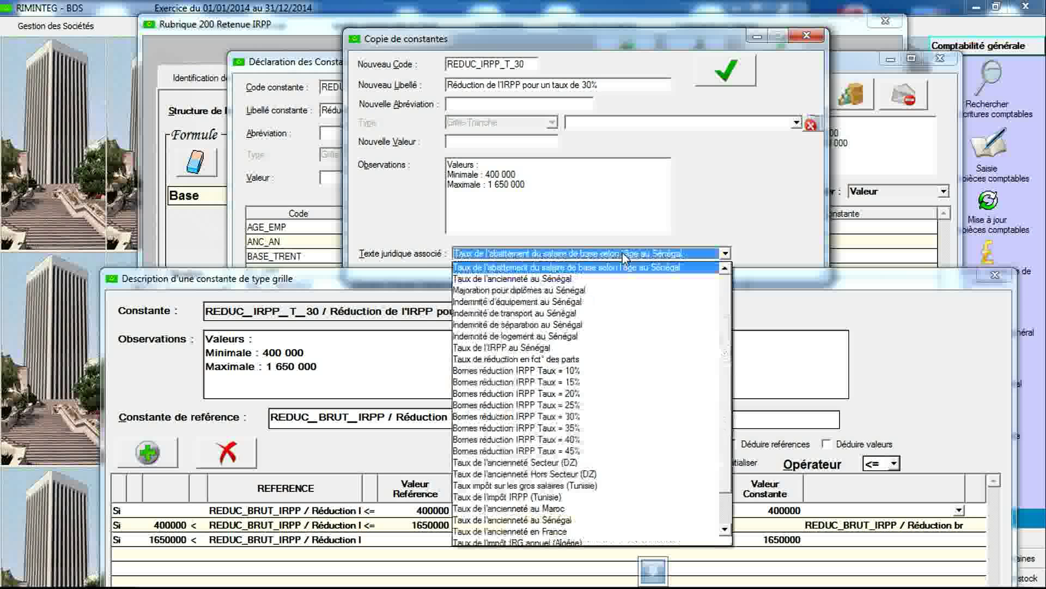
click(602, 417)
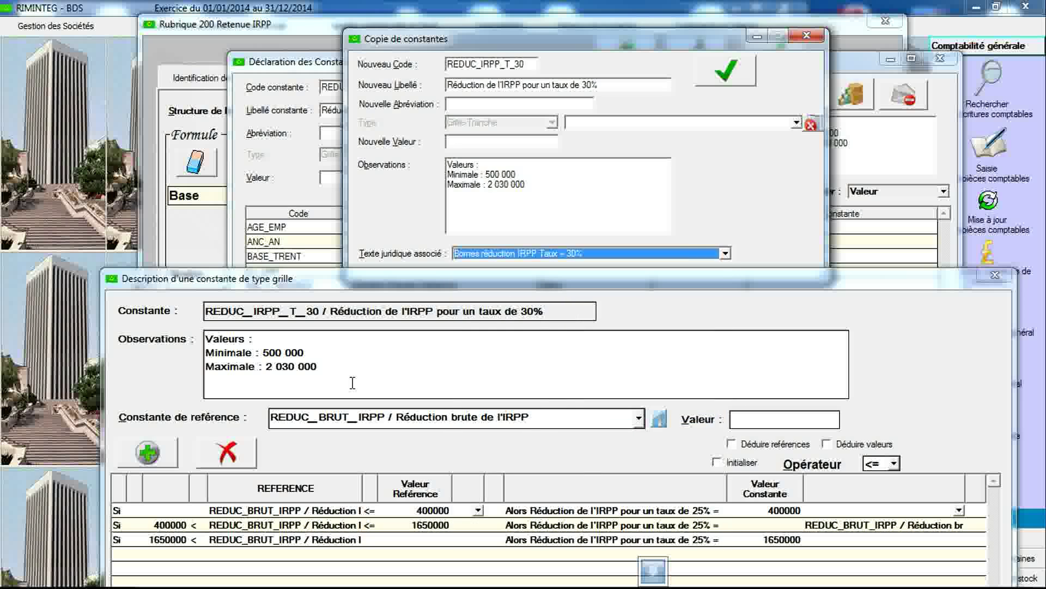
- Set the REDUC_IRPP_T_30 grid's lower reference and constant values to 500000 and its upper ones to 2030000, and save the copy
click(415, 511)
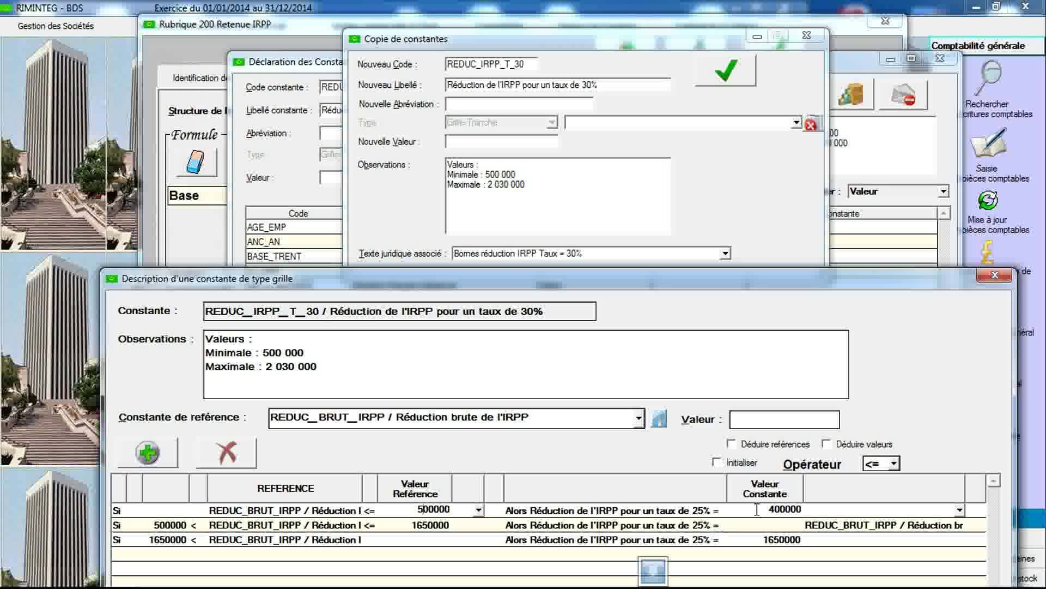
drag(770, 509, 774, 511)
click(429, 524)
drag(420, 523, 412, 526)
text(203)
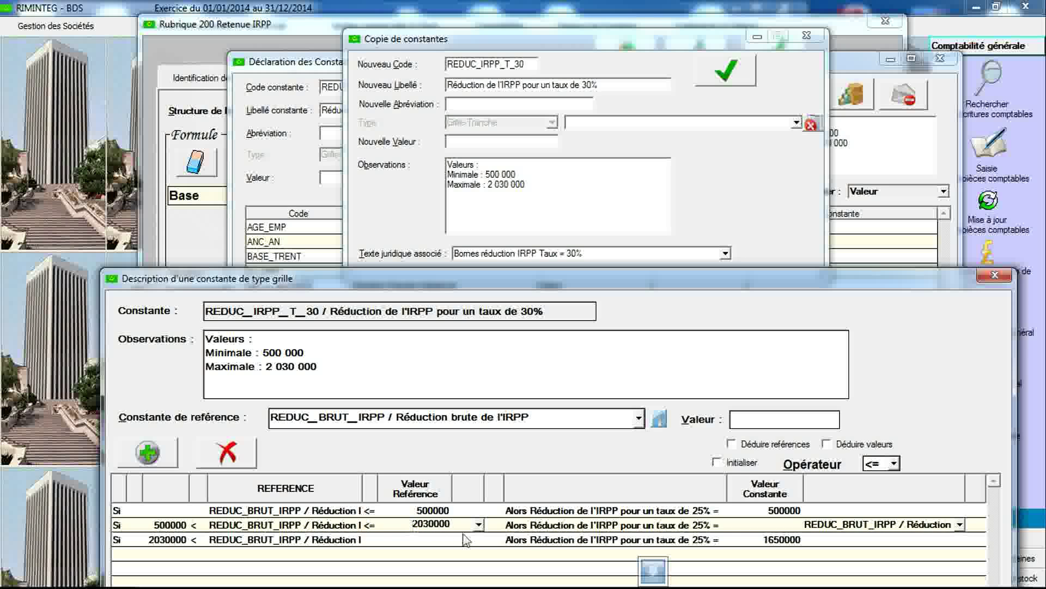
click(778, 538)
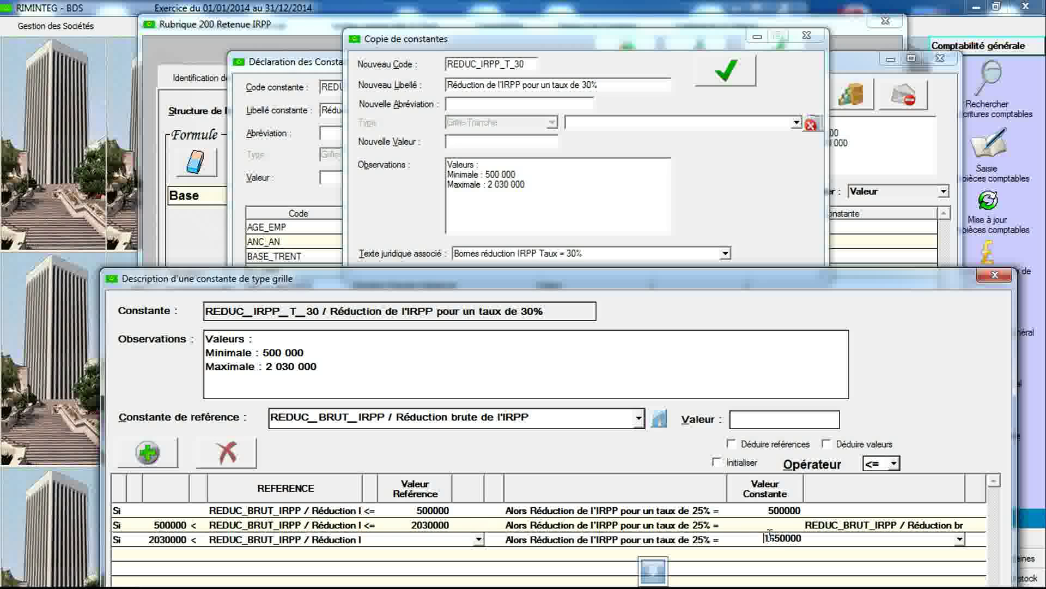
drag(781, 538, 762, 539)
text(203)
click(725, 84)
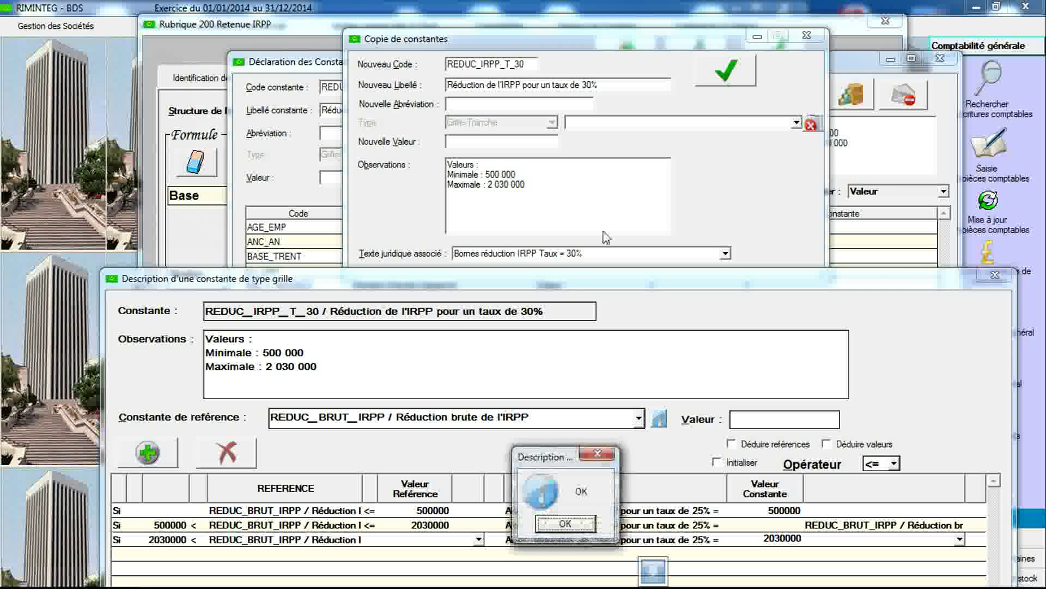
click(573, 525)
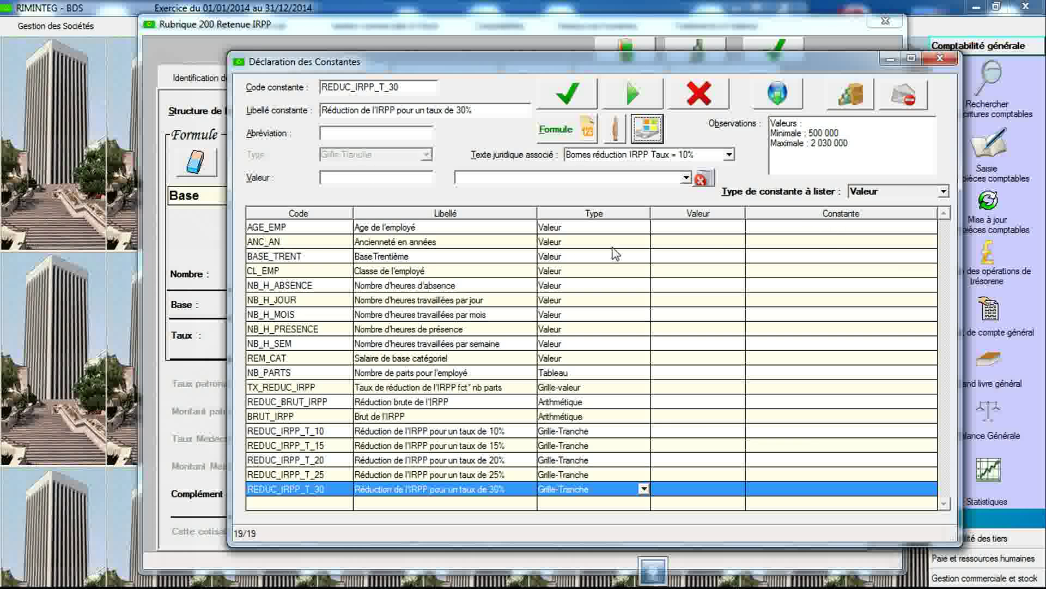
- Copy constant REDUC_IRPP_T_30 and give the copy the code REDUC_IRPP_T_35
click(641, 131)
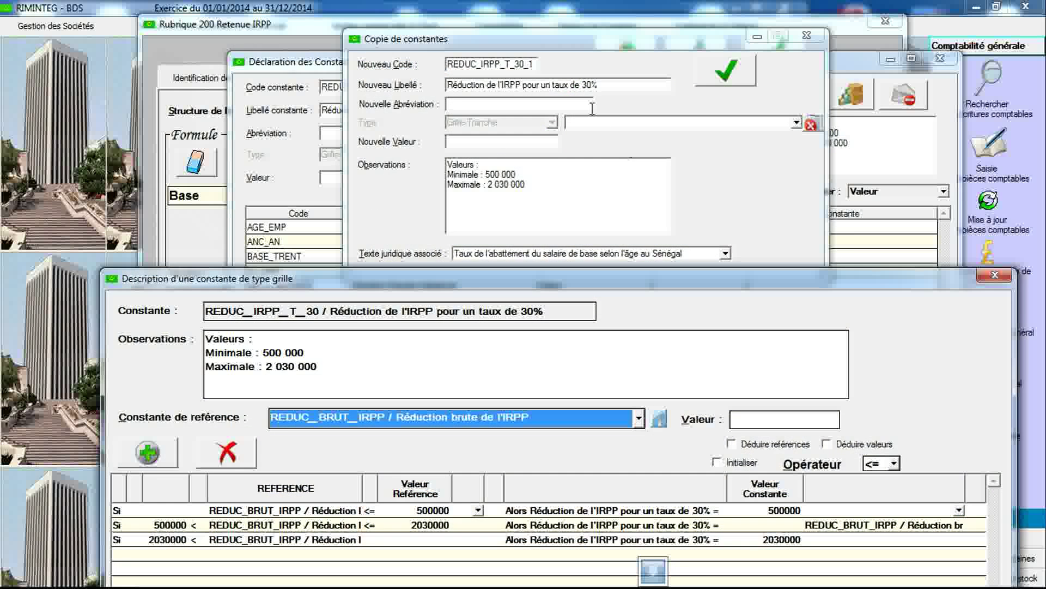
click(536, 67)
drag(537, 70, 522, 67)
text(5)
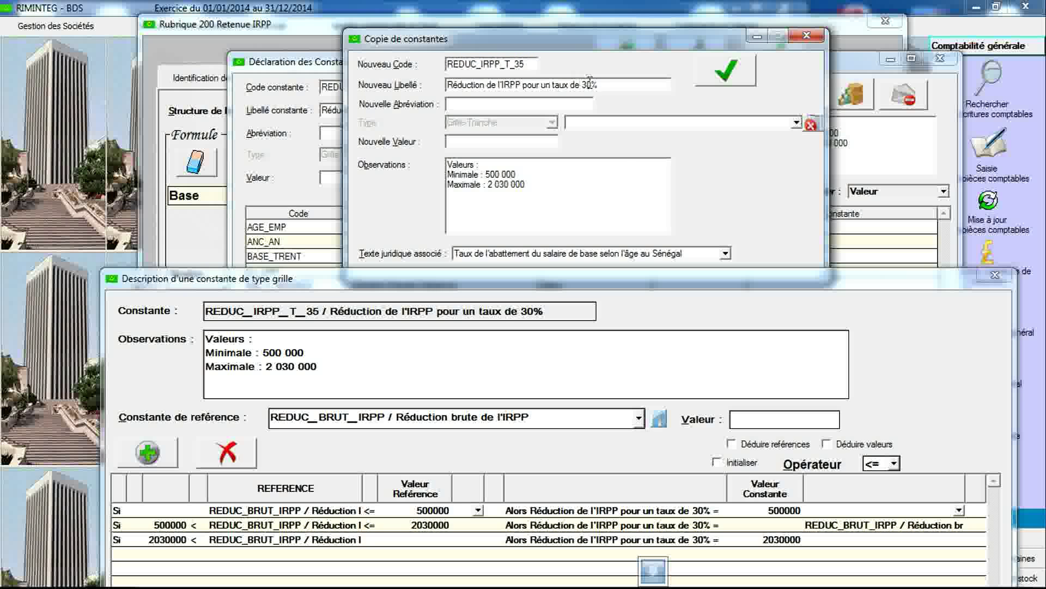
- Label the copy "Réduction de l'IRPP pour un taux de 35%" and associate the legal text "Bornes réduction IRPP Taux = 35%"
click(592, 84)
click(591, 85)
click(647, 255)
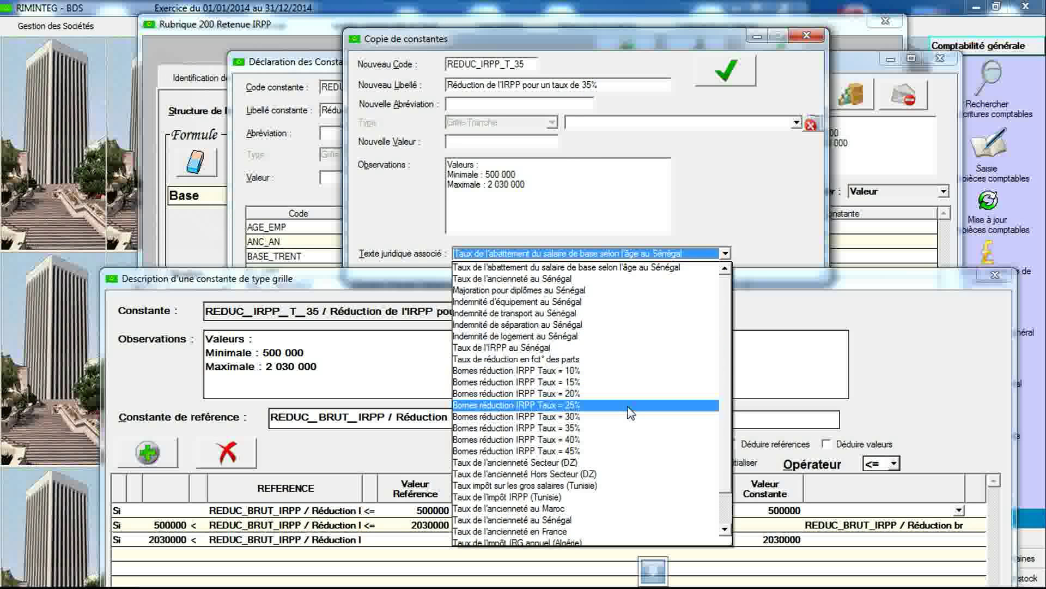
click(624, 428)
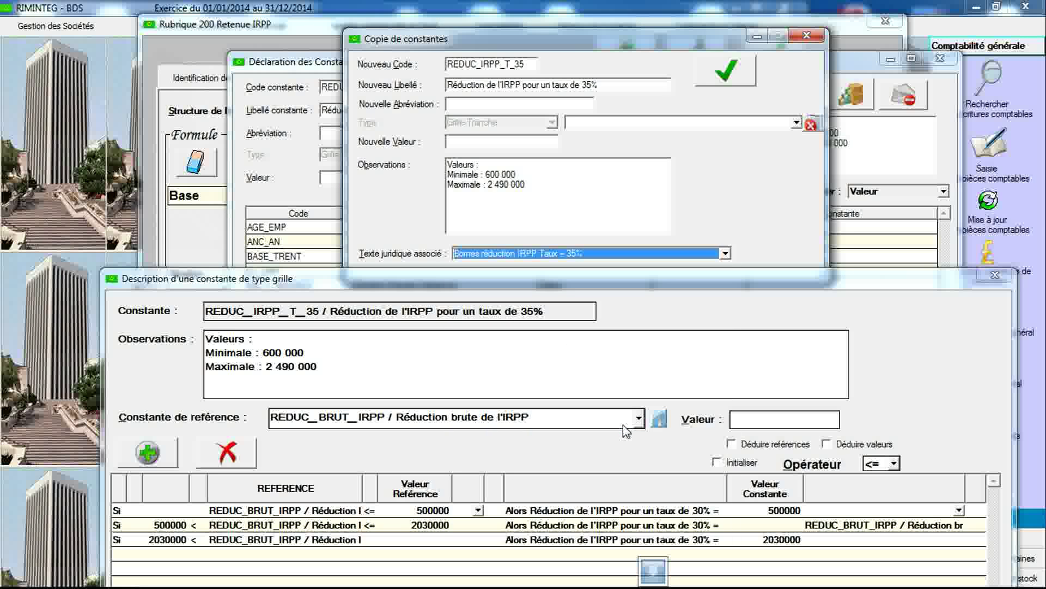
- Set the REDUC_IRPP_T_35 grid's lower reference and constant values to 600000 and its upper ones to 2490000, and save the copy
click(422, 509)
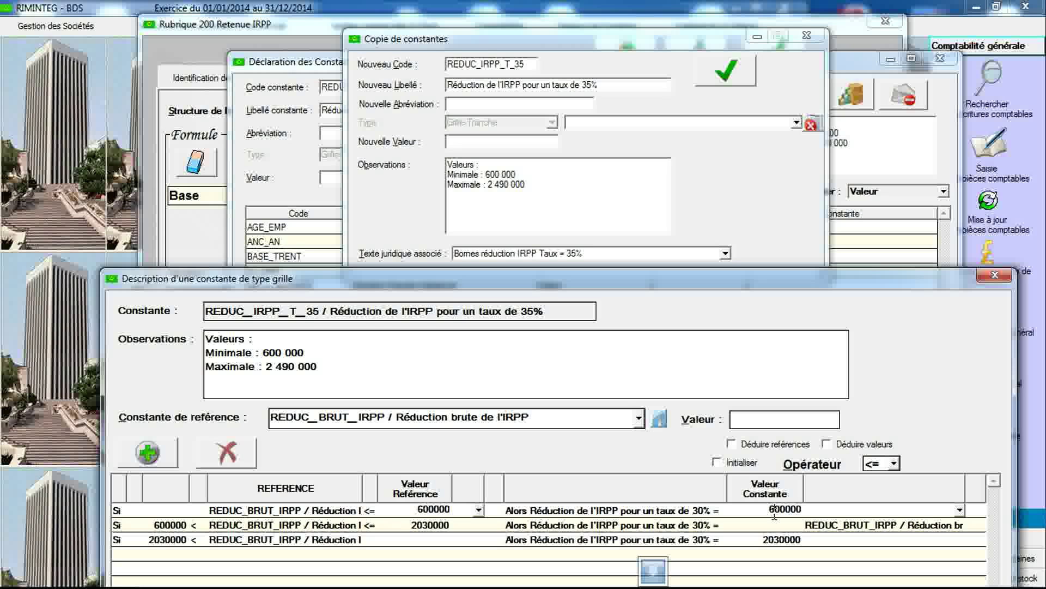
click(426, 523)
key(BackSpace)
key(BackSpace)
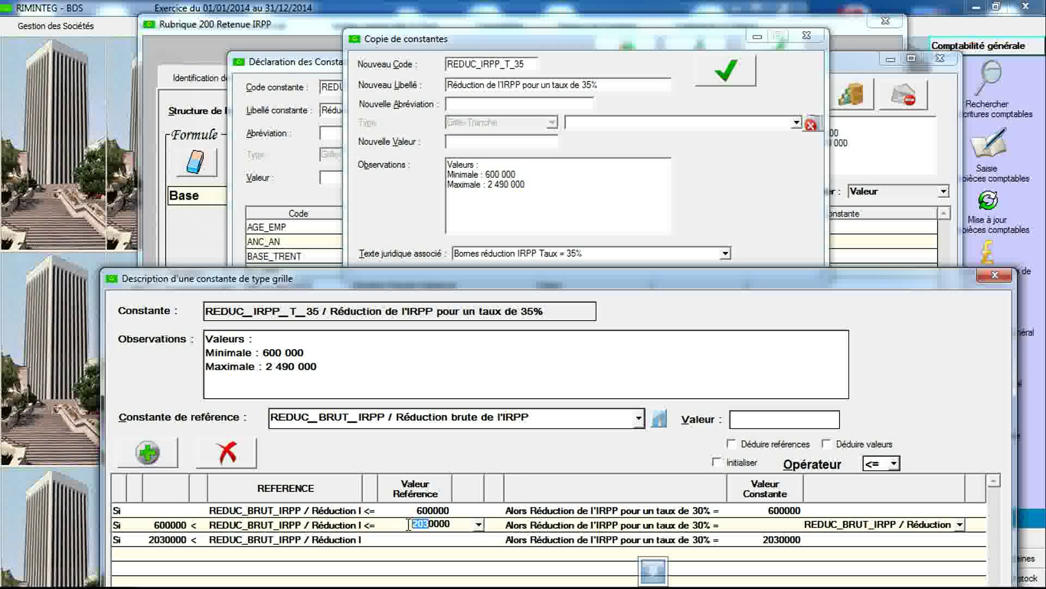
text(49)
click(777, 539)
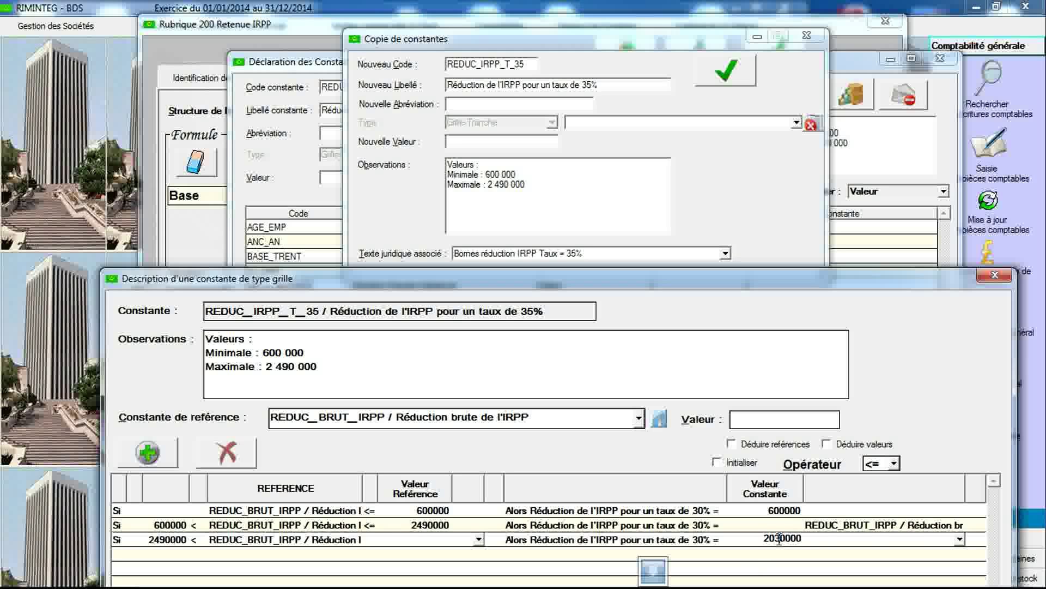
text(49)
click(726, 71)
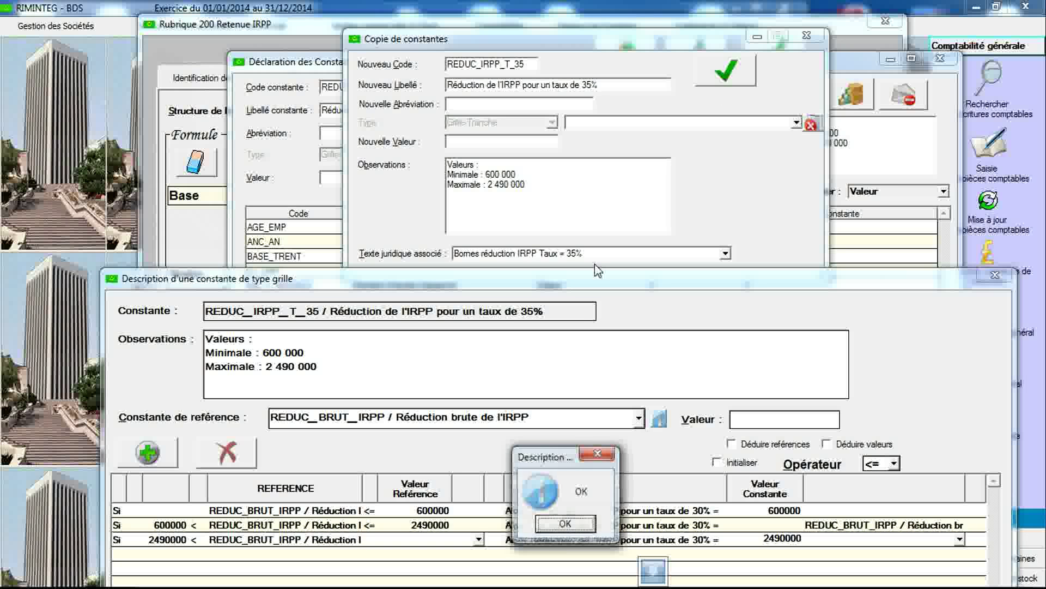
click(556, 525)
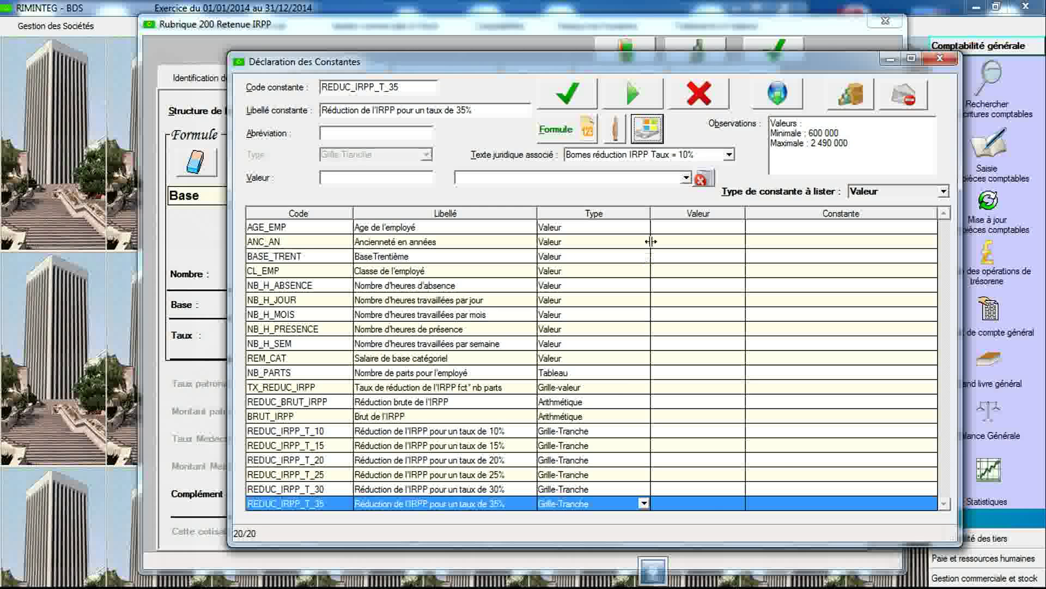
- Copy constant REDUC_IRPP_T_35 and give the copy the code REDUC_IRPP_T_40
click(647, 129)
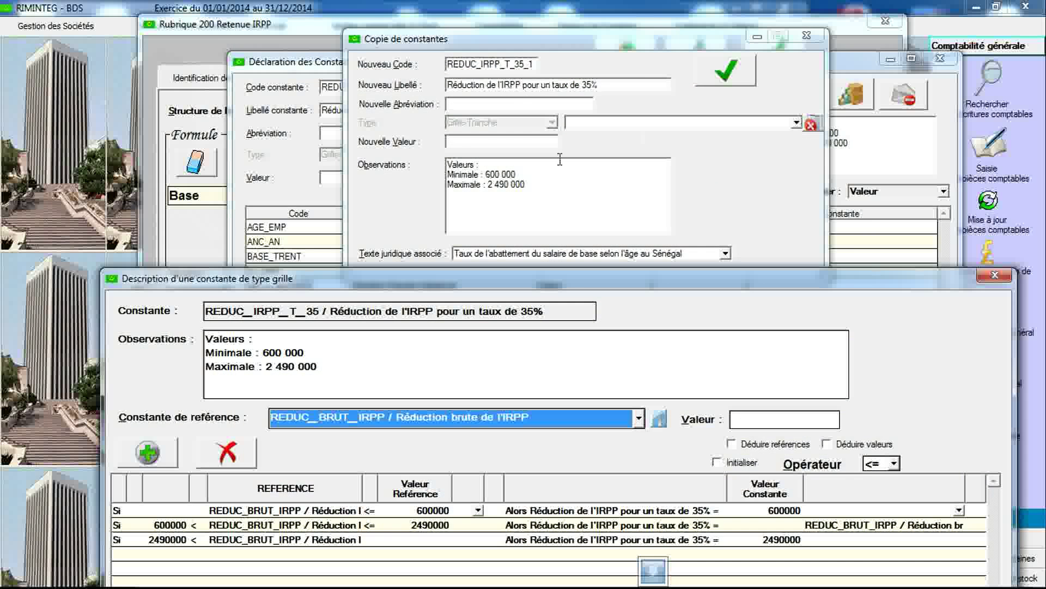
click(517, 65)
drag(513, 65, 550, 68)
text(40)
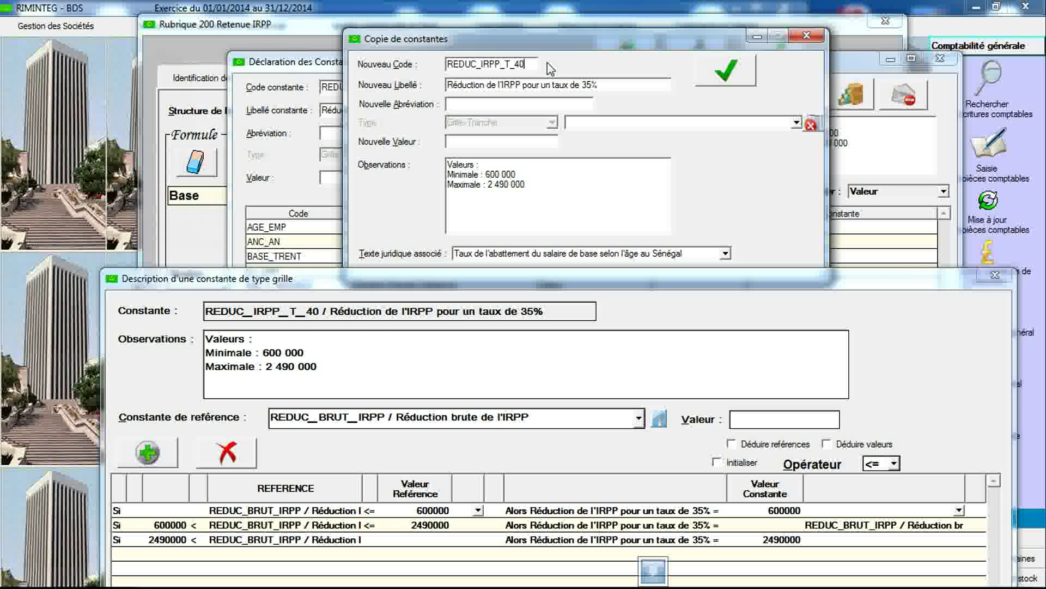
- Label the copy "Réduction de l'IRPP pour un taux de 40%" and associate the legal text "Bornes réduction IRPP Taux = 40%"
click(594, 86)
click(593, 85)
drag(593, 86, 586, 87)
text(40)
click(556, 253)
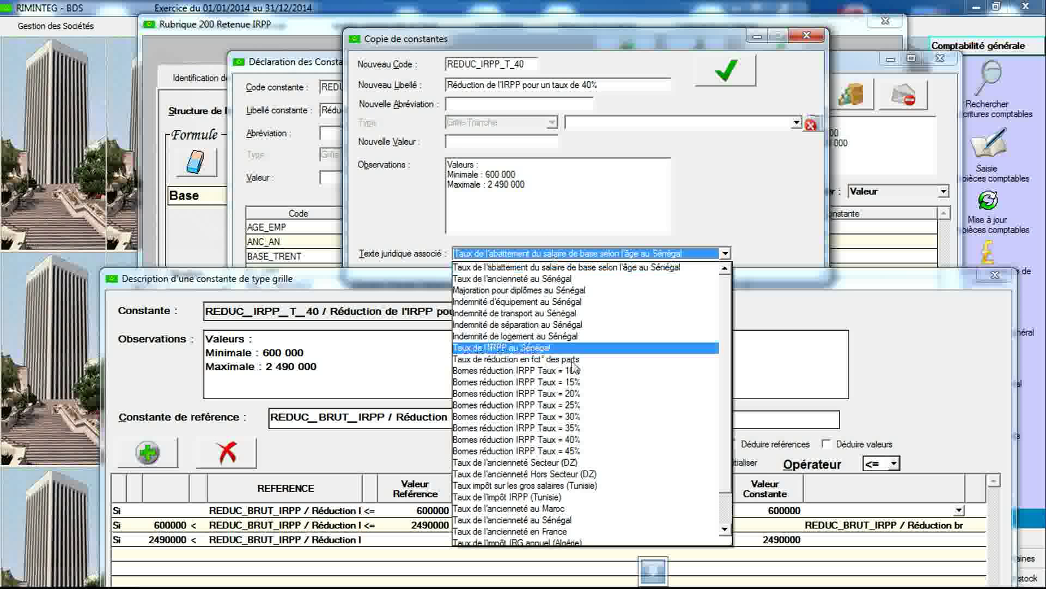
click(572, 439)
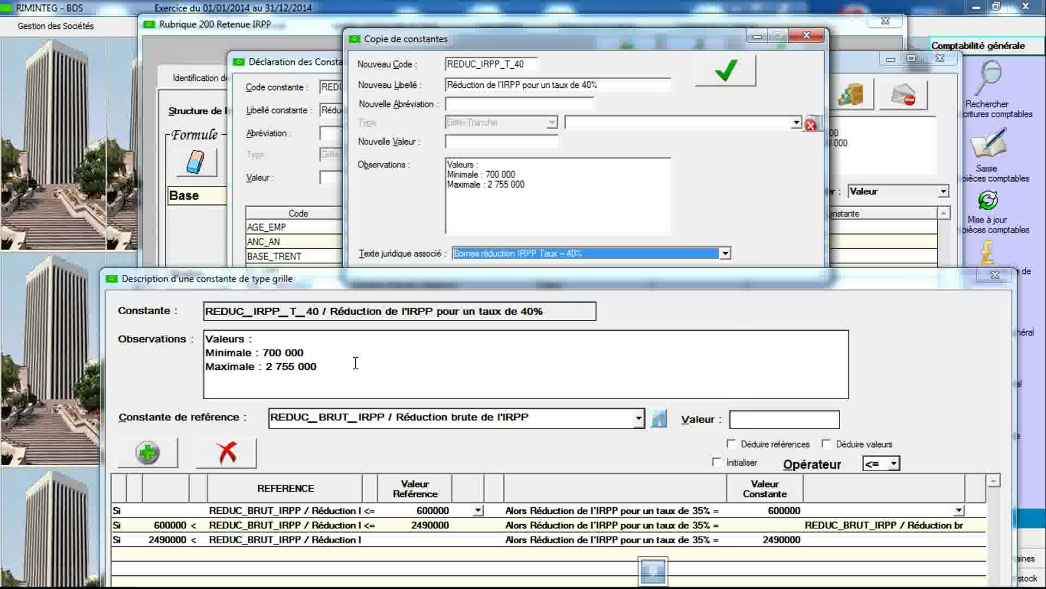
- Set the REDUC_IRPP_T_40 grid's lower reference and constant values to 700000 and its upper ones to 2755000, and save the copy
click(409, 512)
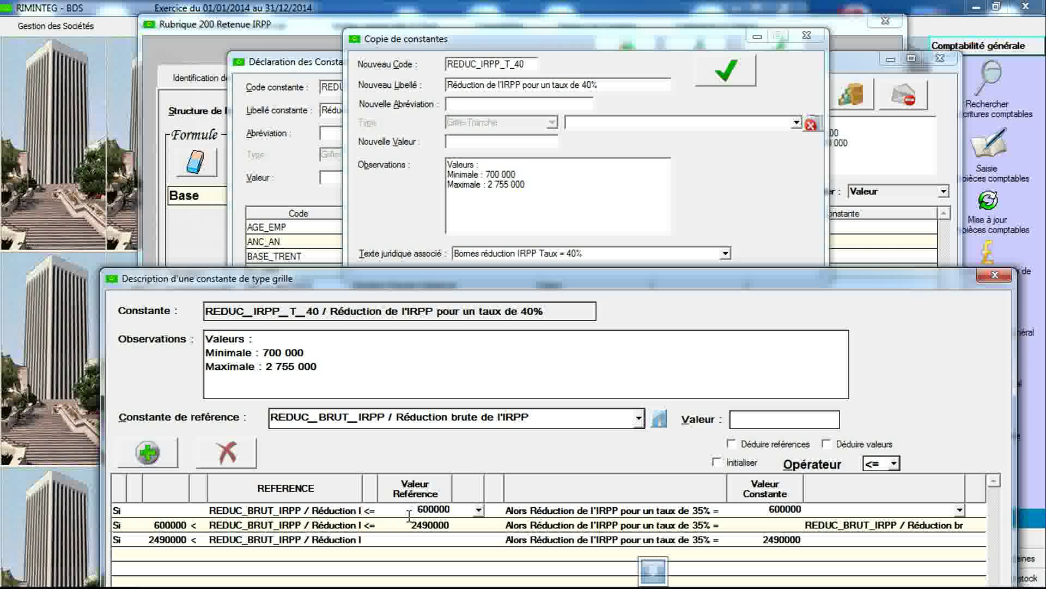
text(7)
click(431, 525)
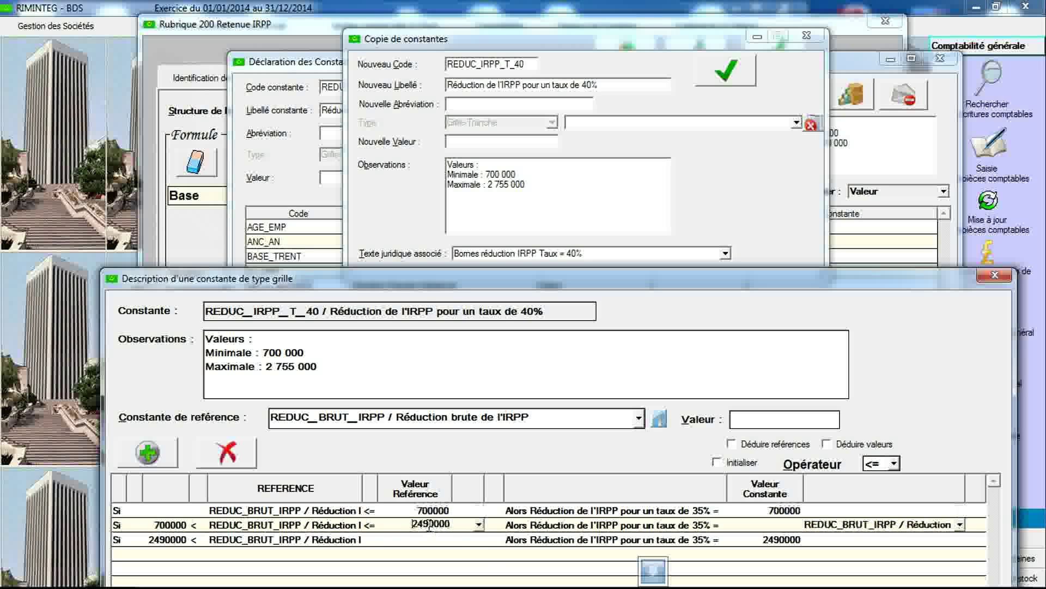
text(755)
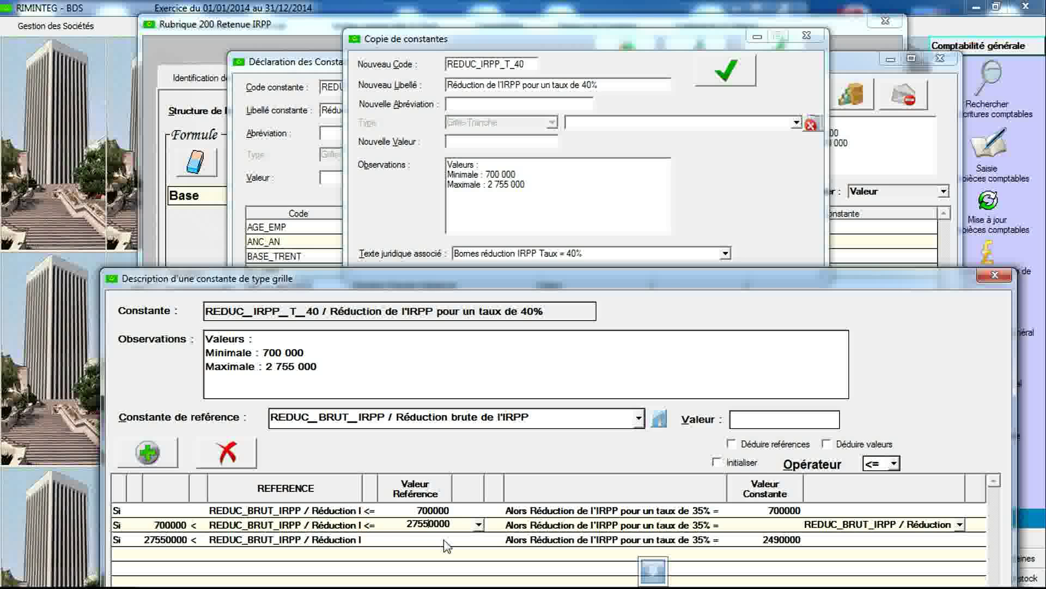
key(BackSpace)
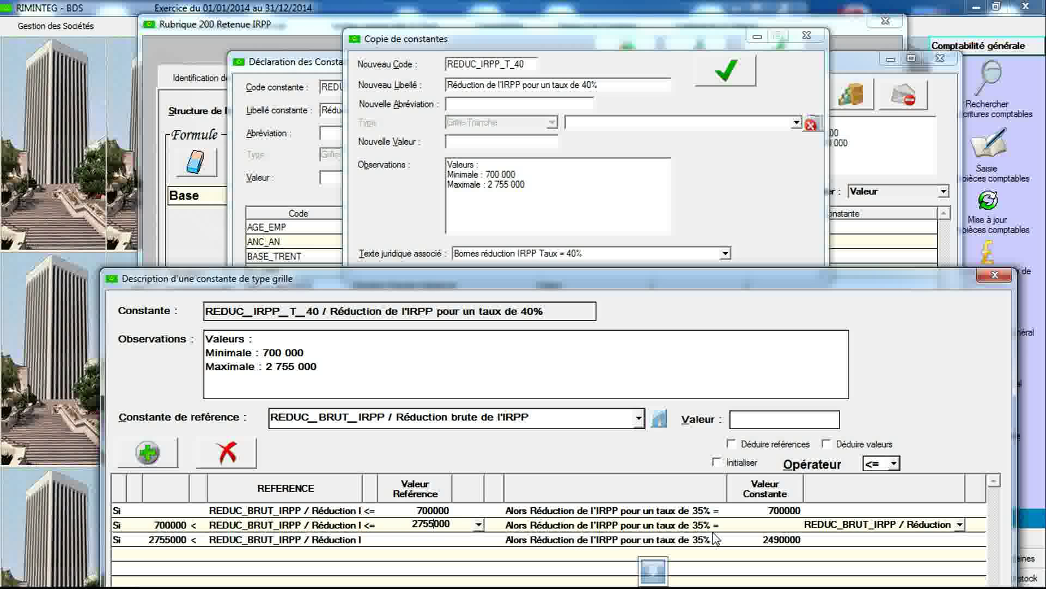
click(780, 539)
mouse_move(781, 538)
mouse_down()
mouse_move(762, 541)
mouse_move(771, 543)
mouse_up()
text(7)
key(Delete)
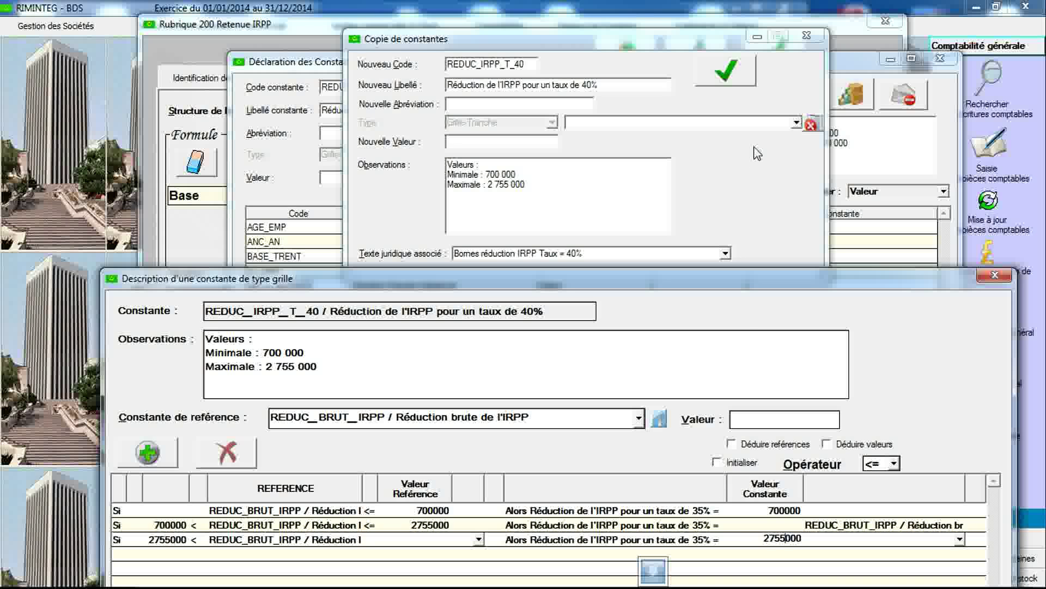
click(751, 86)
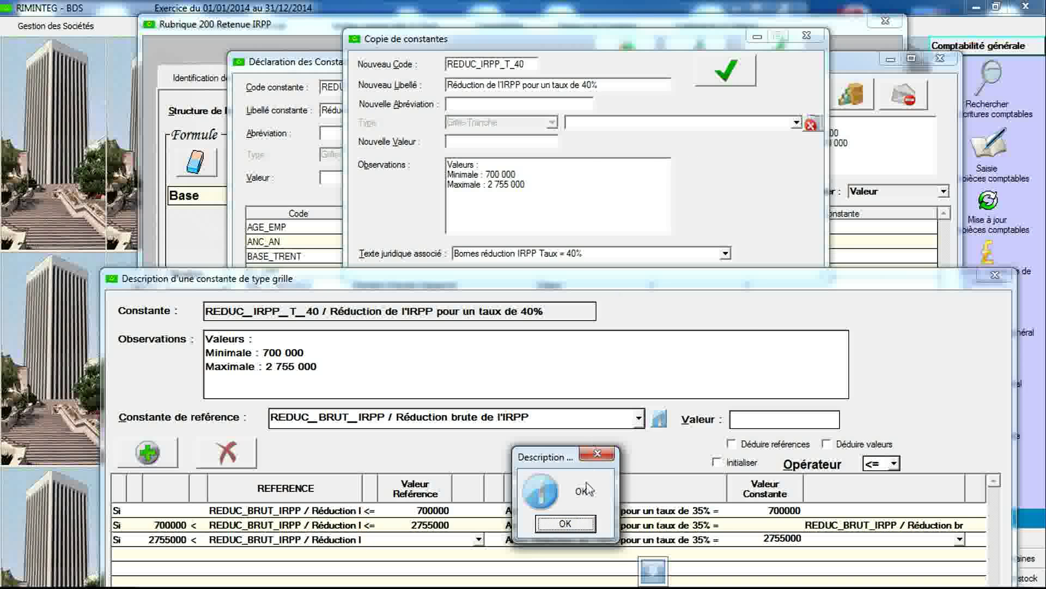
- Copy constant REDUC_IRPP_T_40 and give the copy the code REDUC_IRPP_T_45
click(577, 526)
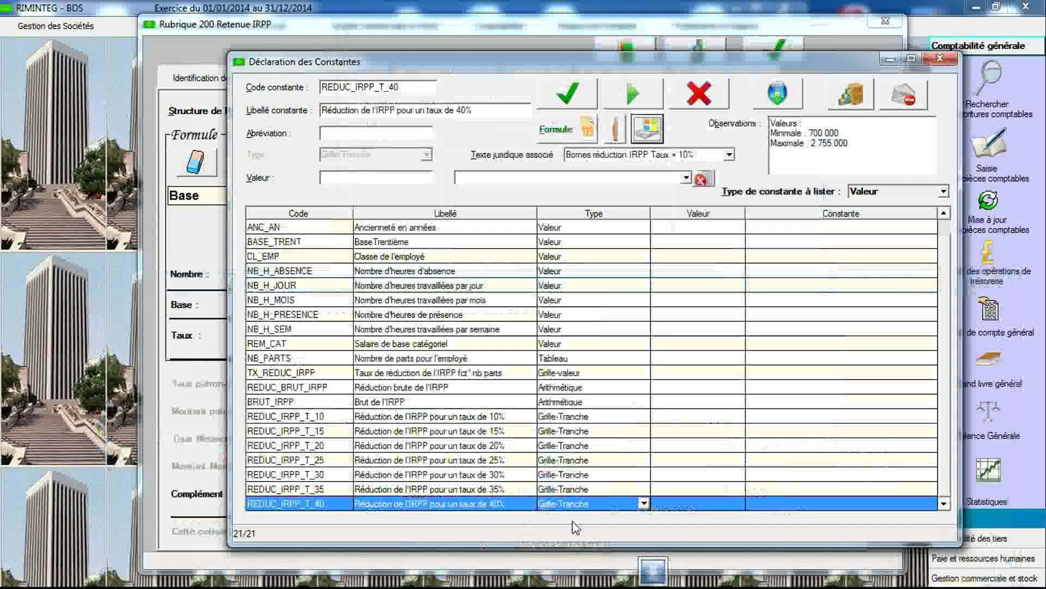
click(648, 129)
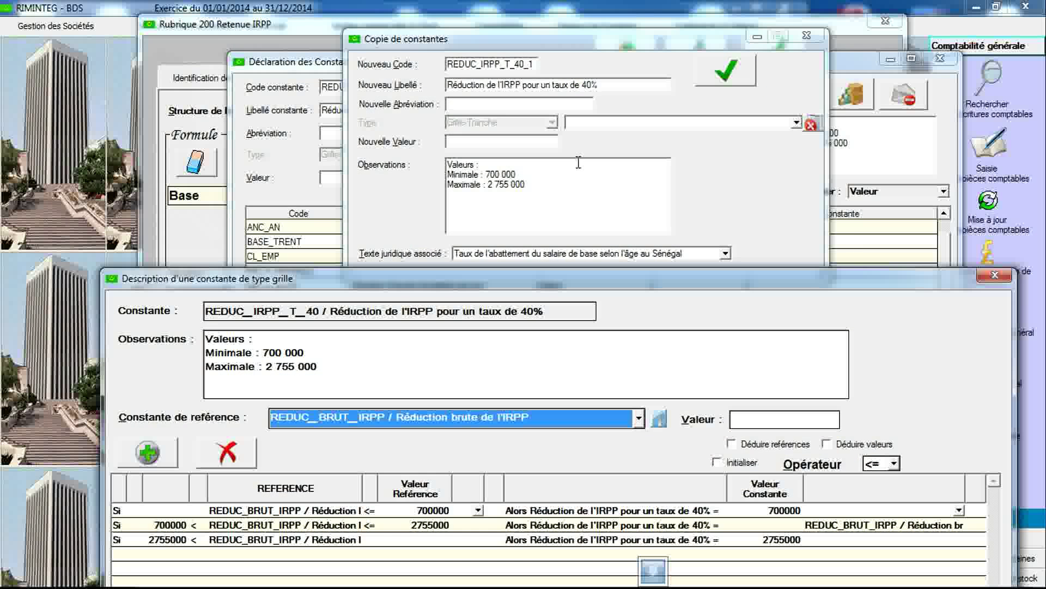
click(537, 64)
drag(528, 63, 521, 64)
text(5)
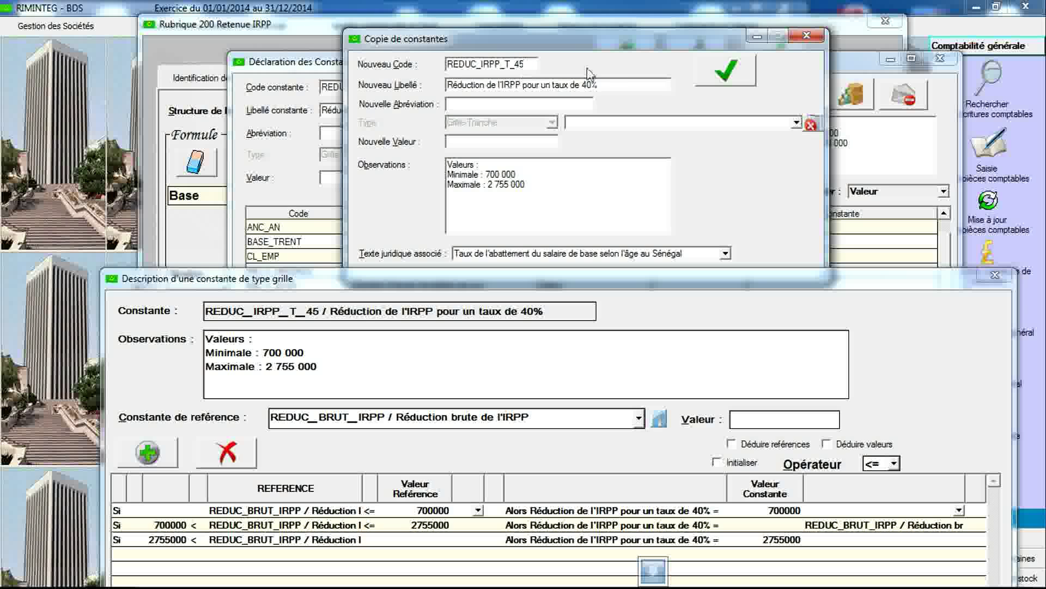
- Label the copy "Réduction de l'IRPP pour un taux de 45%" and associate the legal text "Bornes réduction IRPP Taux = 45%"
click(592, 85)
click(592, 85)
drag(591, 85, 589, 86)
text(5)
click(725, 253)
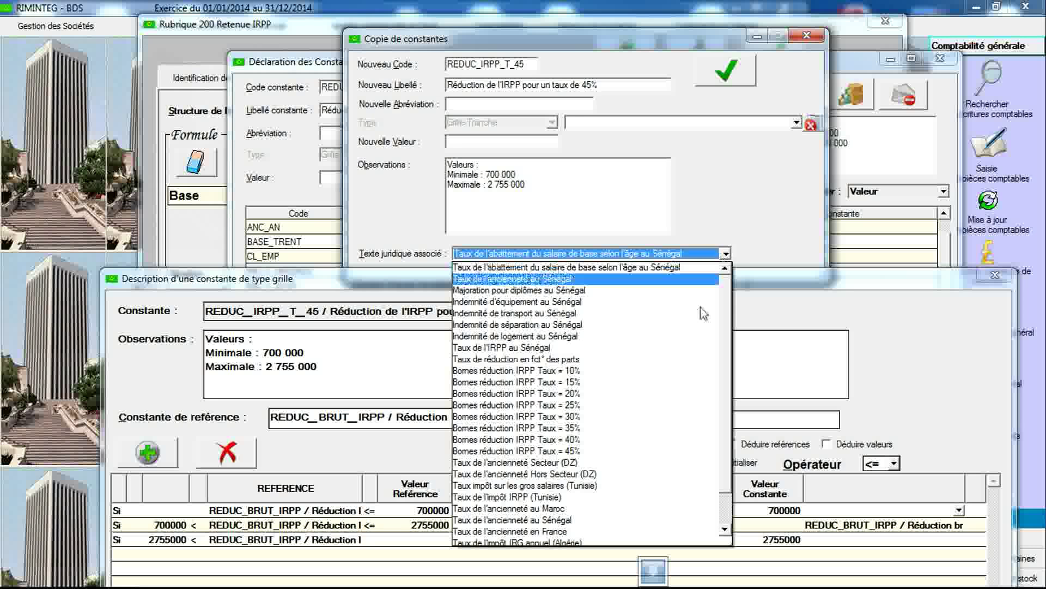
click(661, 450)
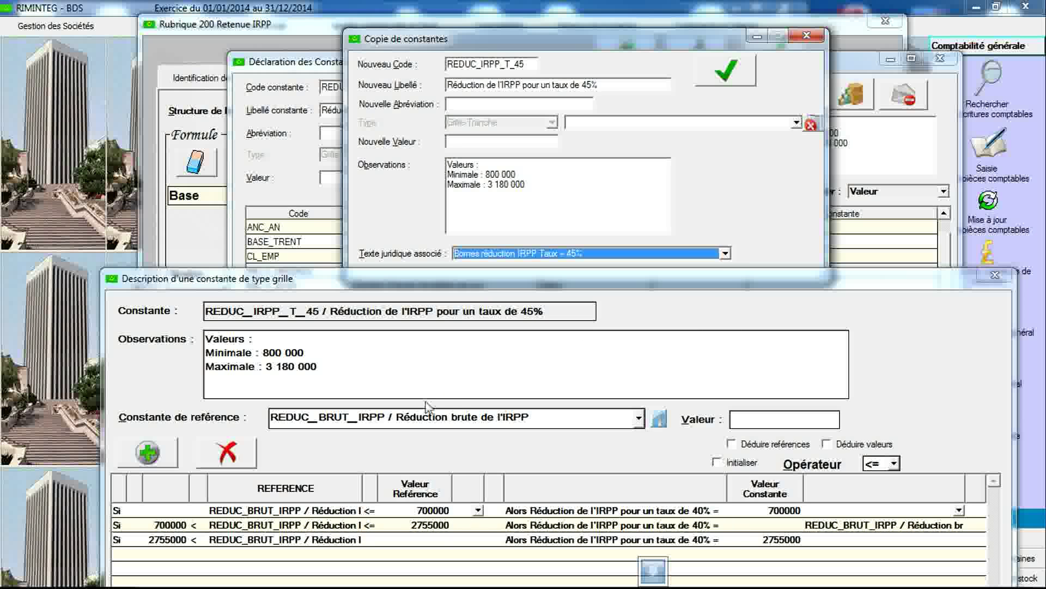
- Set the REDUC_IRPP_T_45 grid's lower reference and constant values to 800000 and its upper ones to 3180000, and save the copy
click(418, 510)
drag(418, 510, 423, 509)
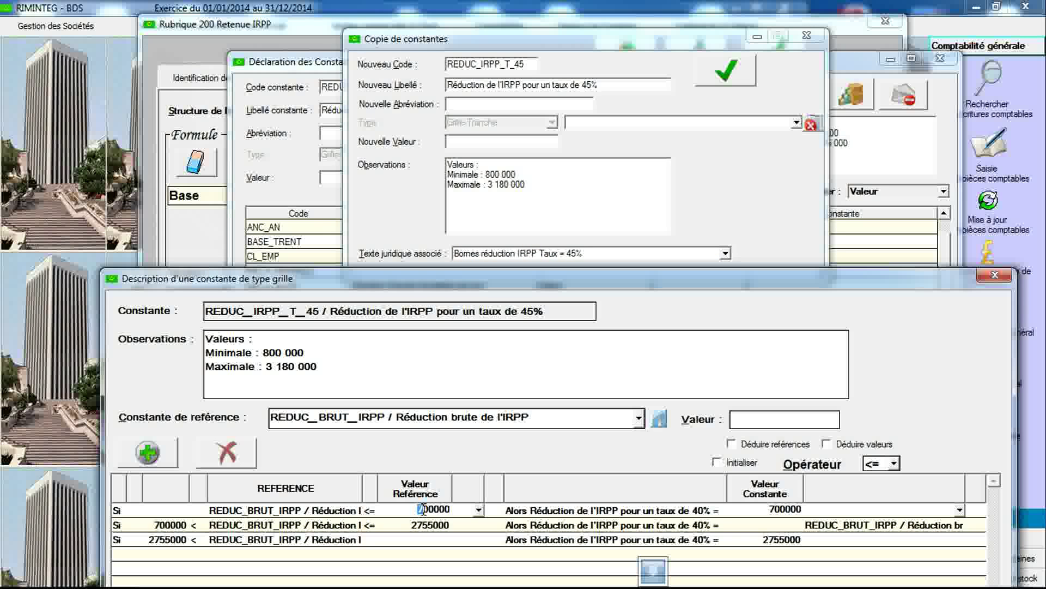
text(8)
click(436, 527)
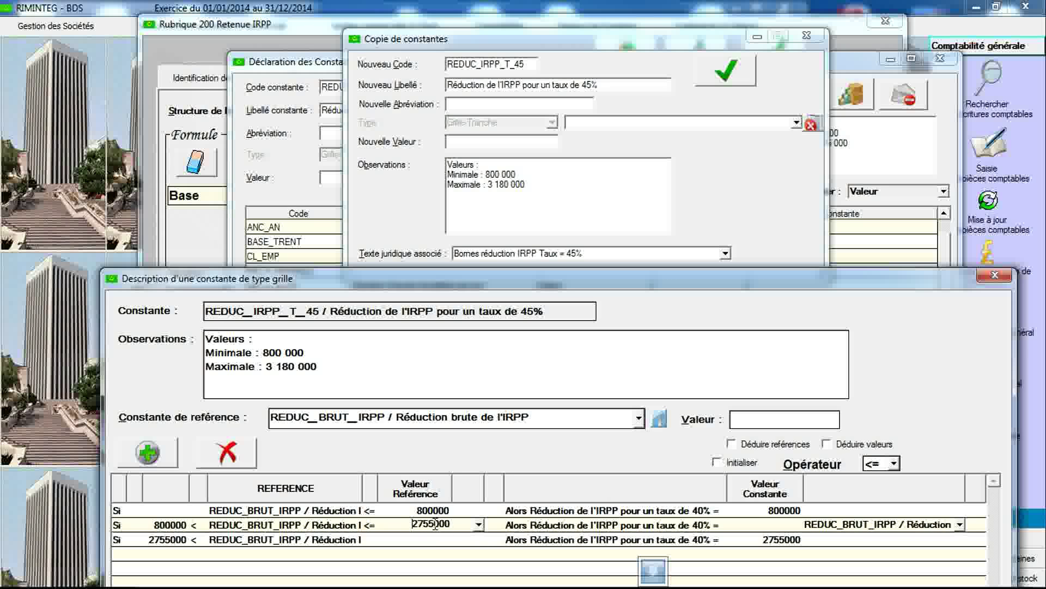
drag(435, 525, 416, 526)
text(3180)
click(783, 538)
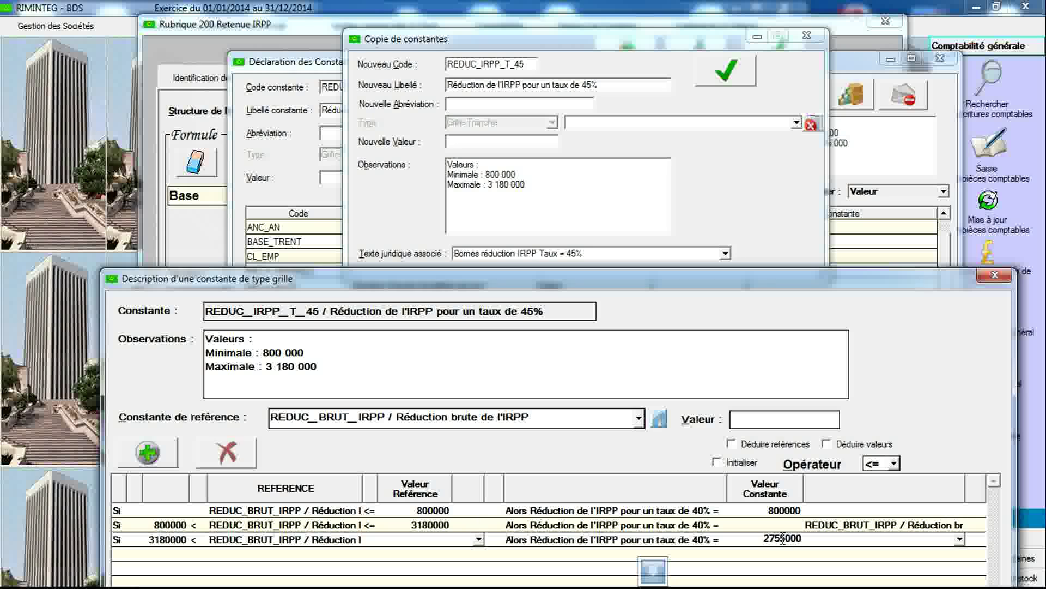
drag(787, 536, 764, 536)
text(3180)
click(728, 70)
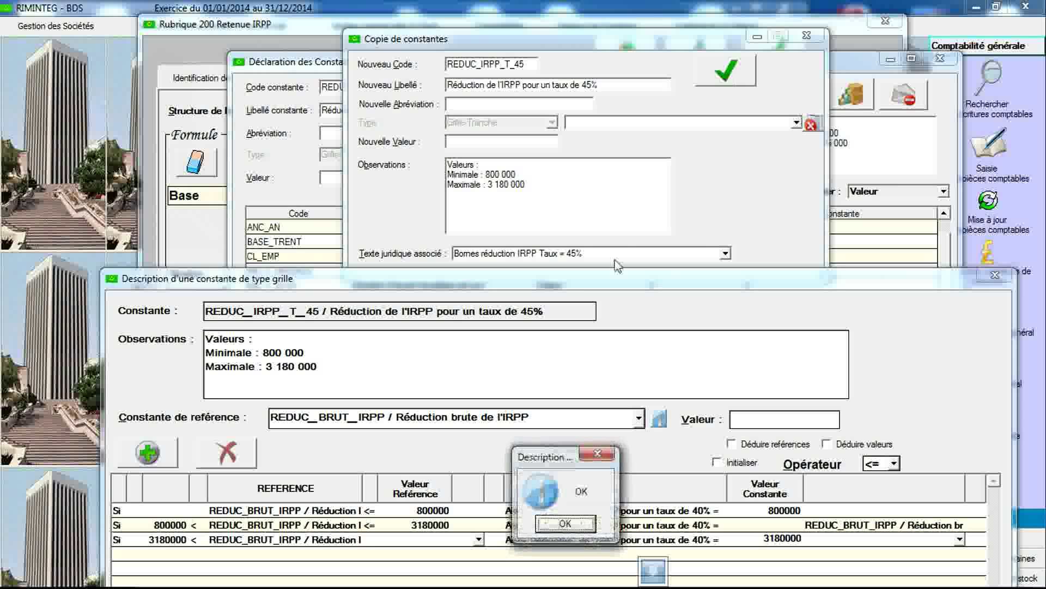
click(570, 523)
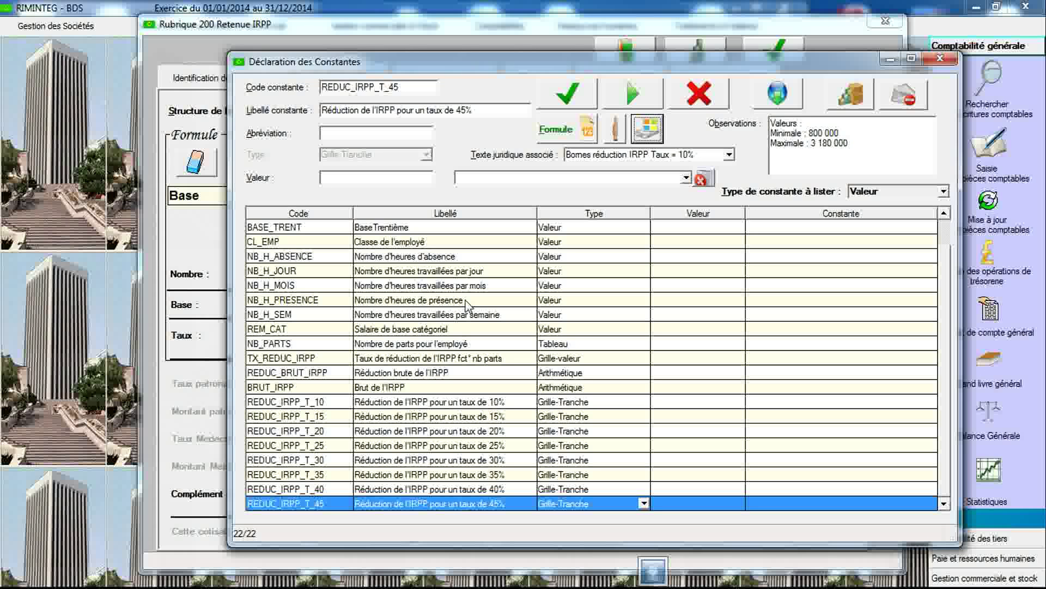
- Create the constant REDUC_IRPP labelled "Réduction de l'IRPP" with type Grille-valeur and save it
click(413, 87)
text(REDUC_)
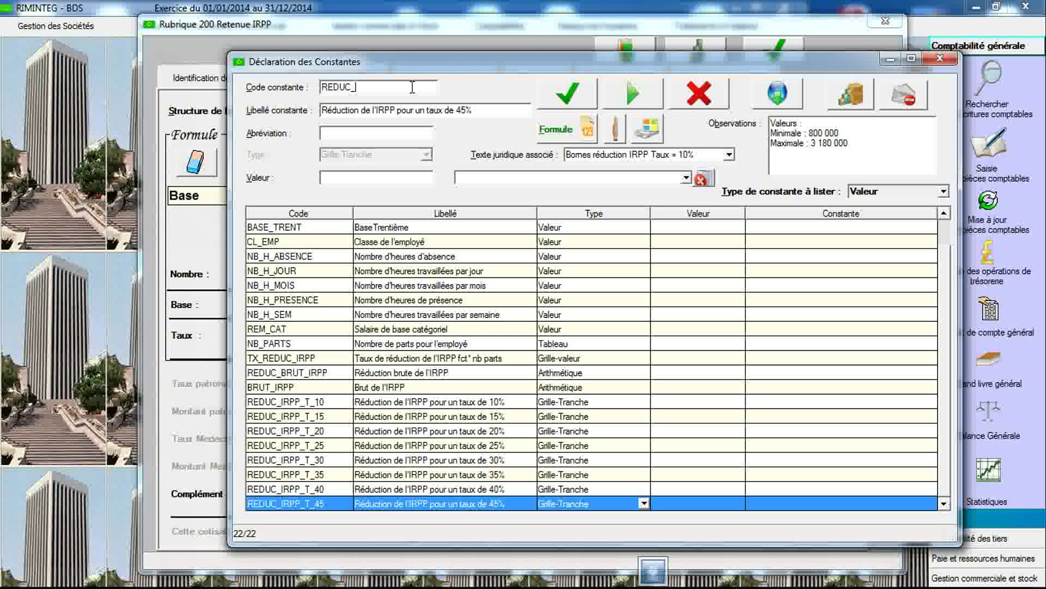
text(PP)
key(Tab)
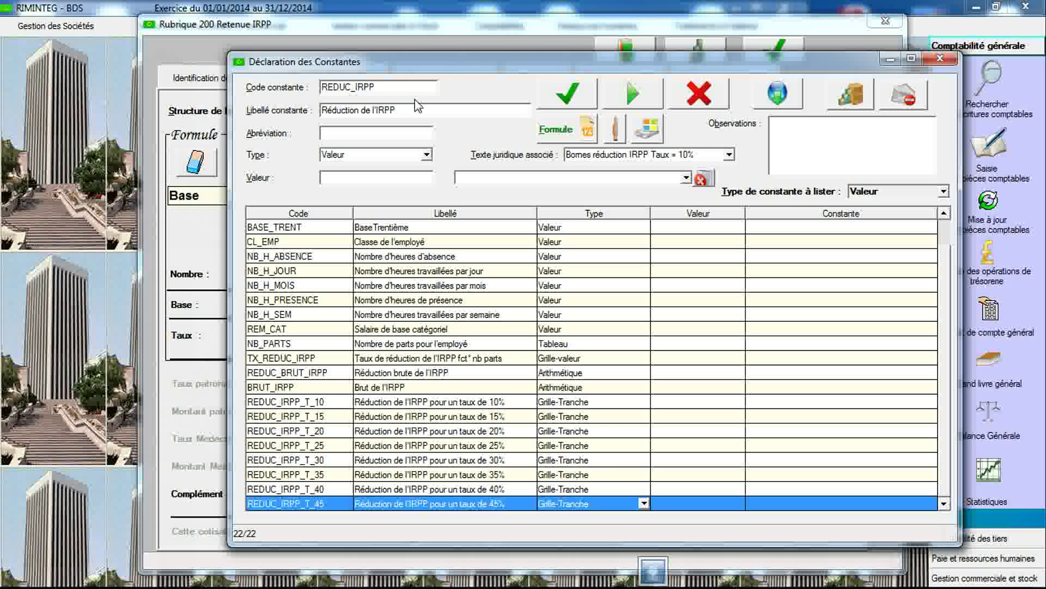
click(427, 155)
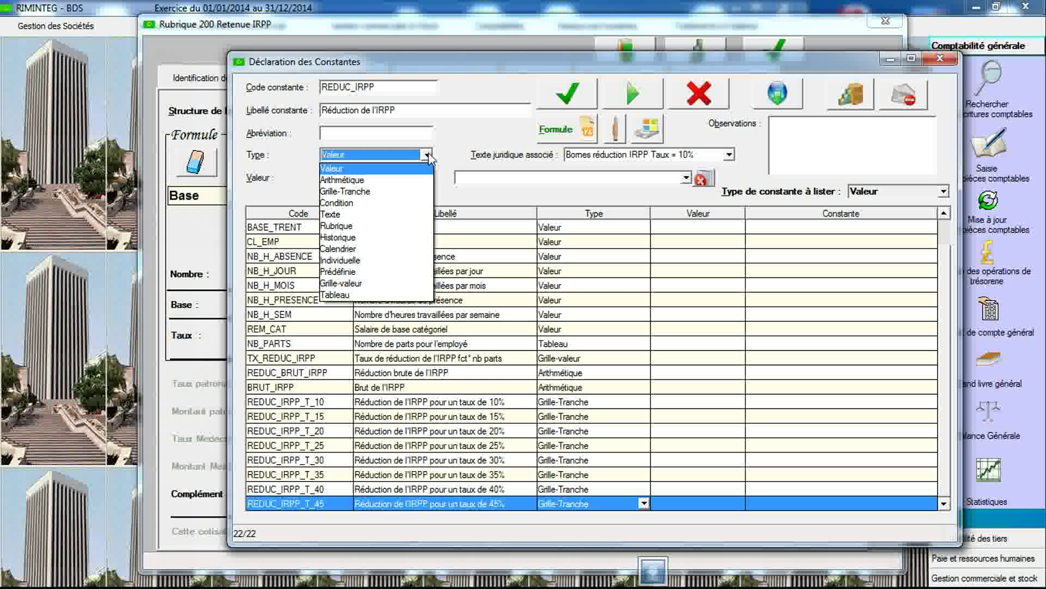
click(388, 284)
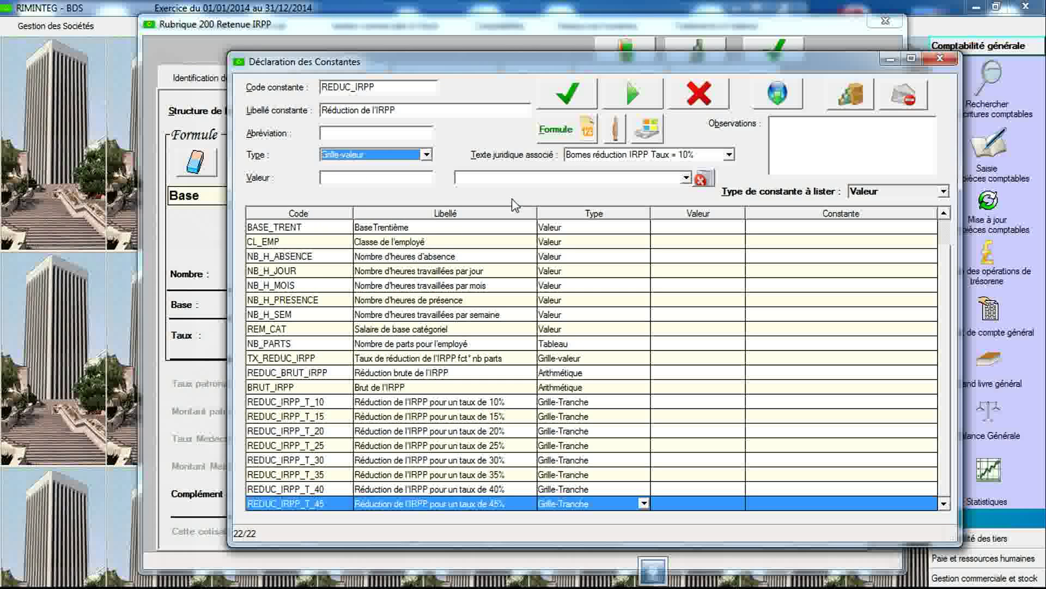
click(570, 108)
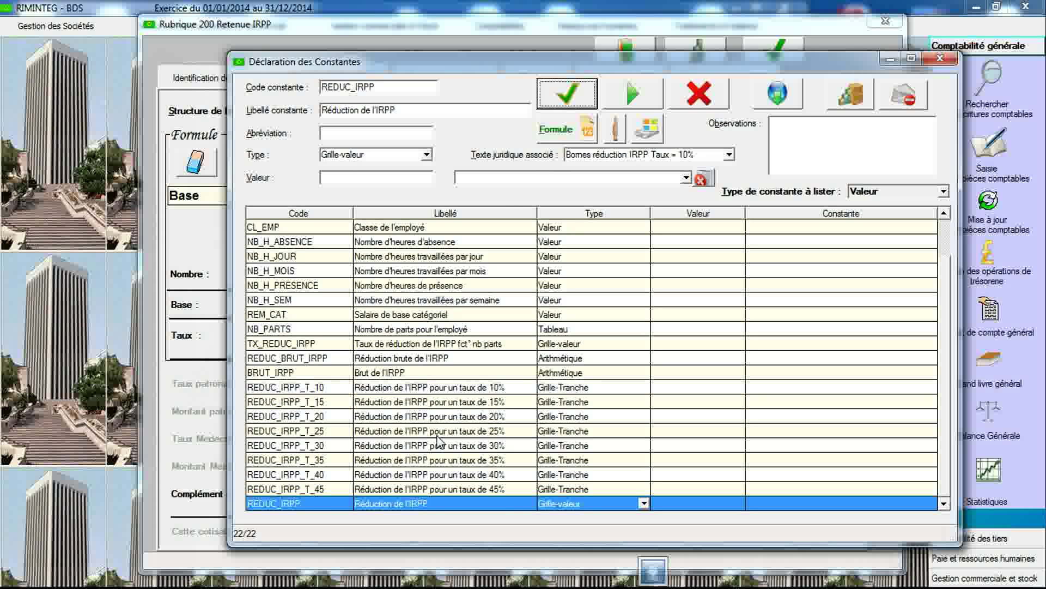
- Open the REDUC_IRPP grid description and set NB_PARTS (Nombre de parts pour l'employé) as its reference constant
double_click(430, 508)
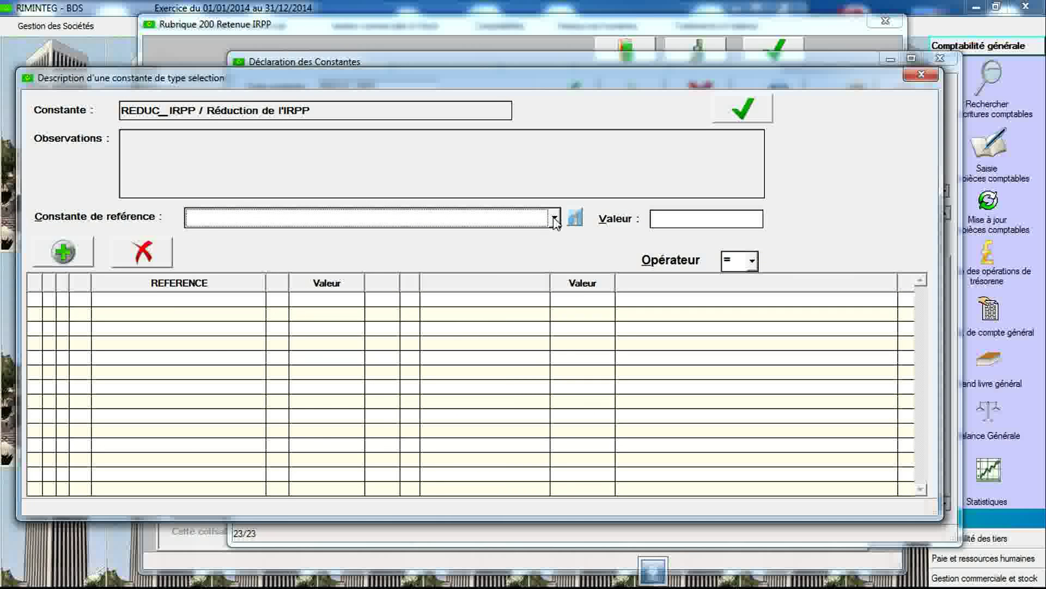
click(555, 219)
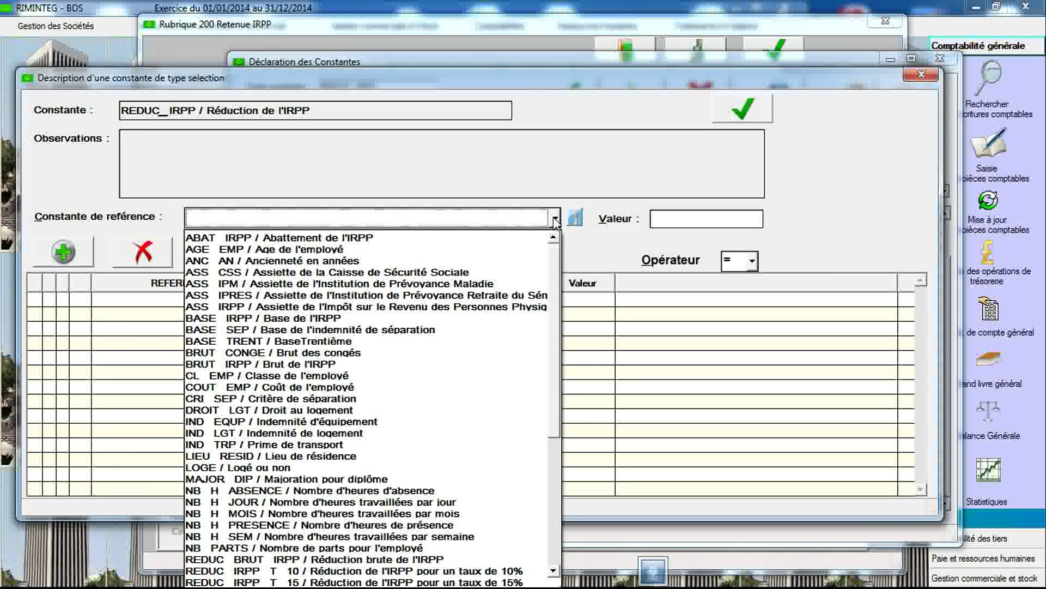
click(414, 490)
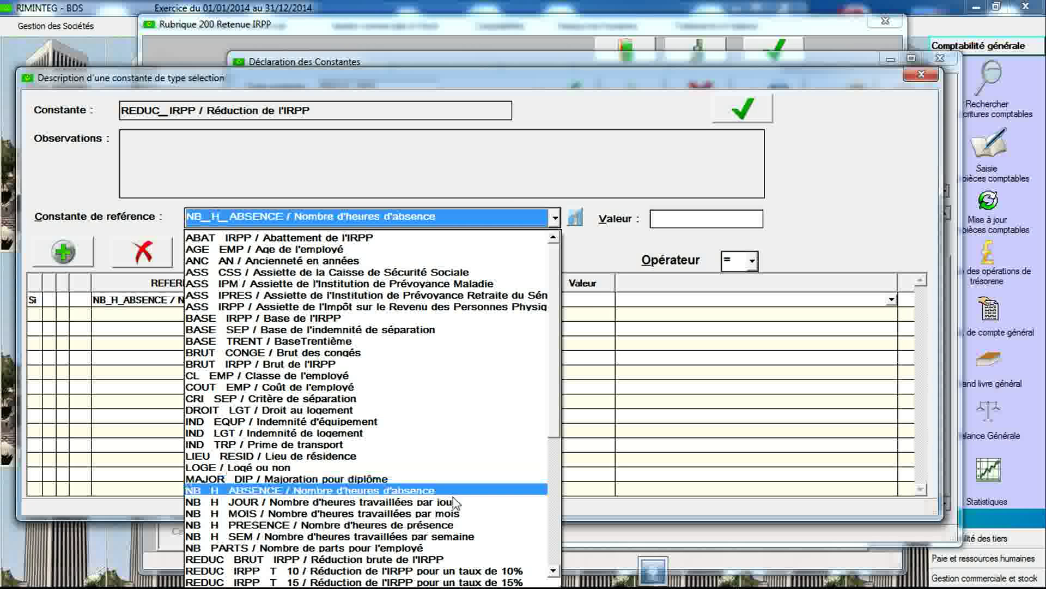
click(434, 546)
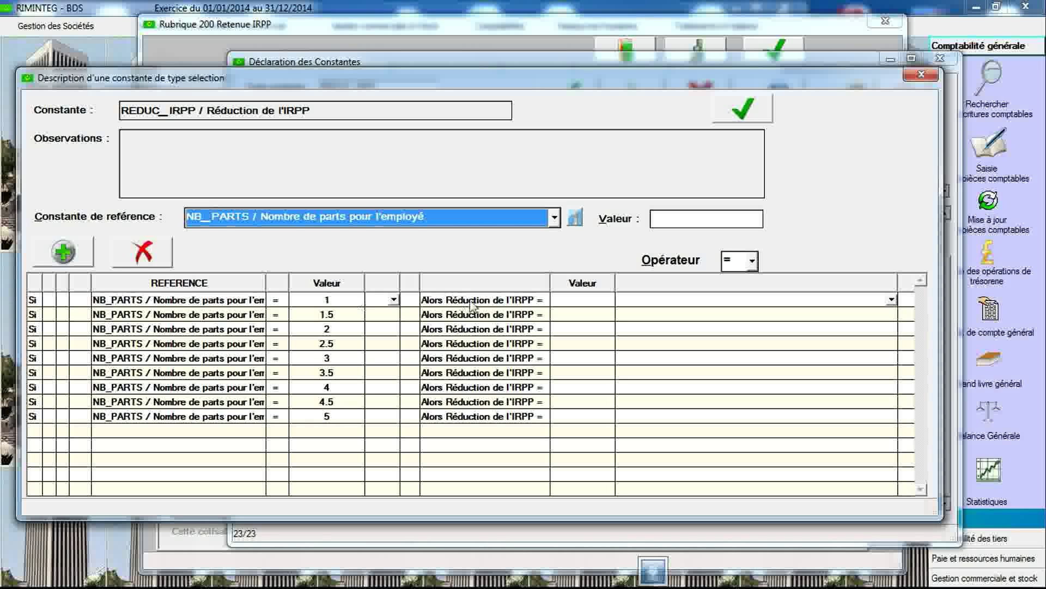
- Set the REDUC_IRPP reduction to 0 for 1 part and to constant REDUC_IRPP_T_10 for 1.5 parts
click(576, 299)
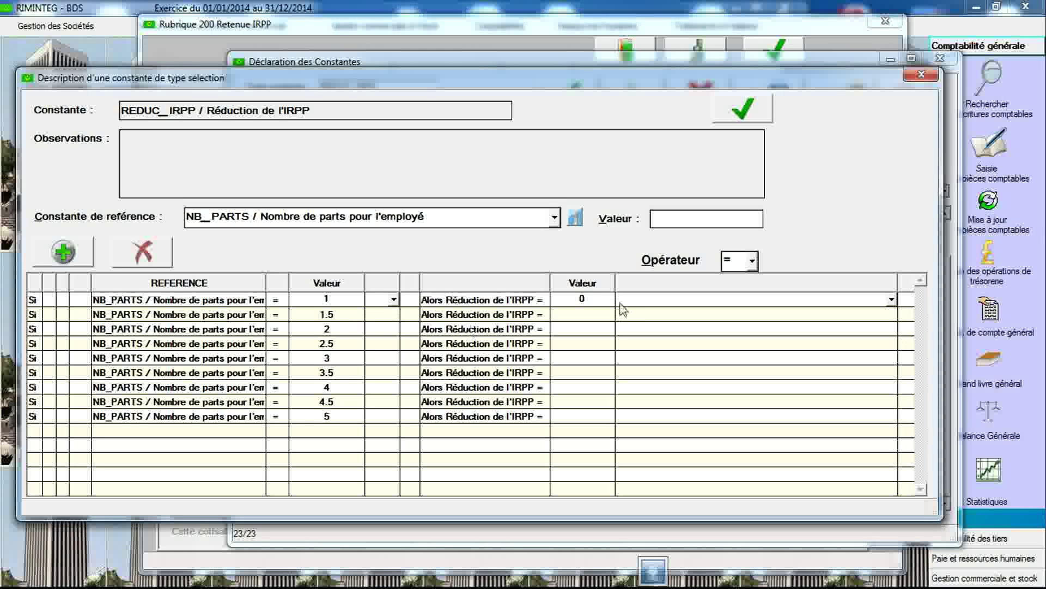
click(638, 315)
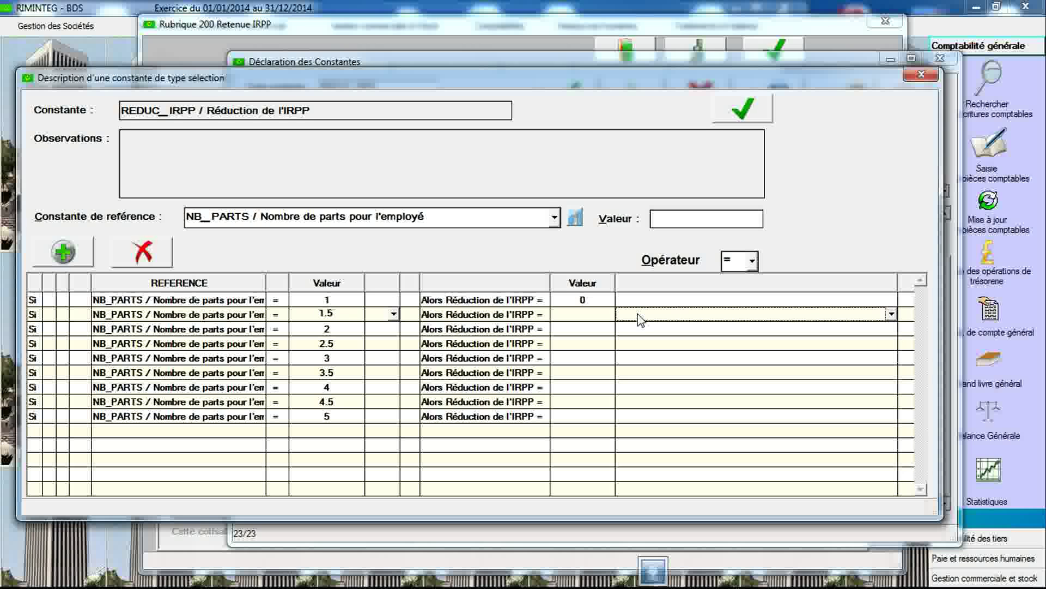
click(640, 319)
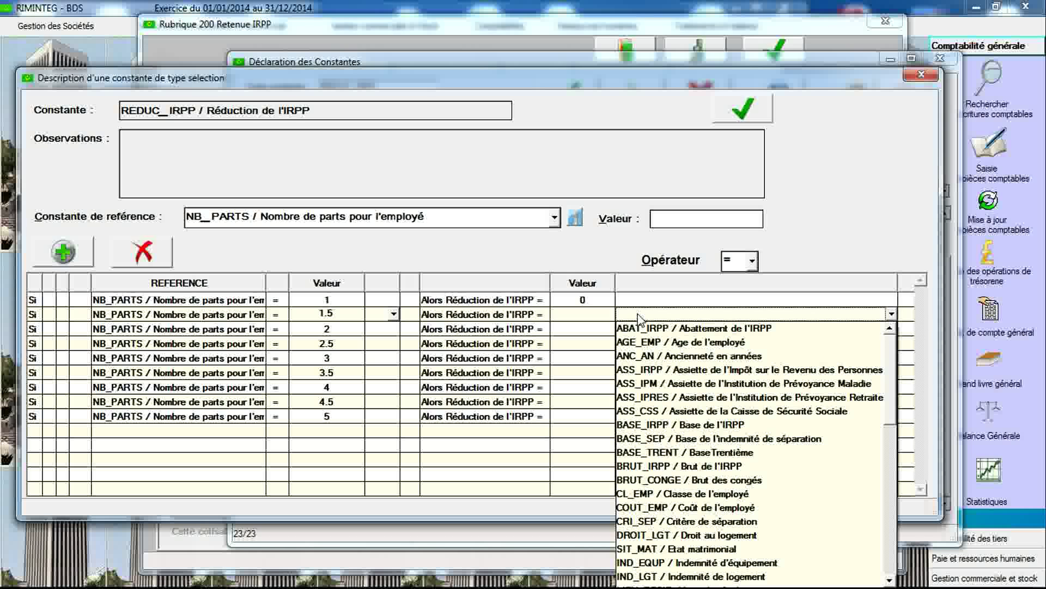
drag(894, 376, 893, 472)
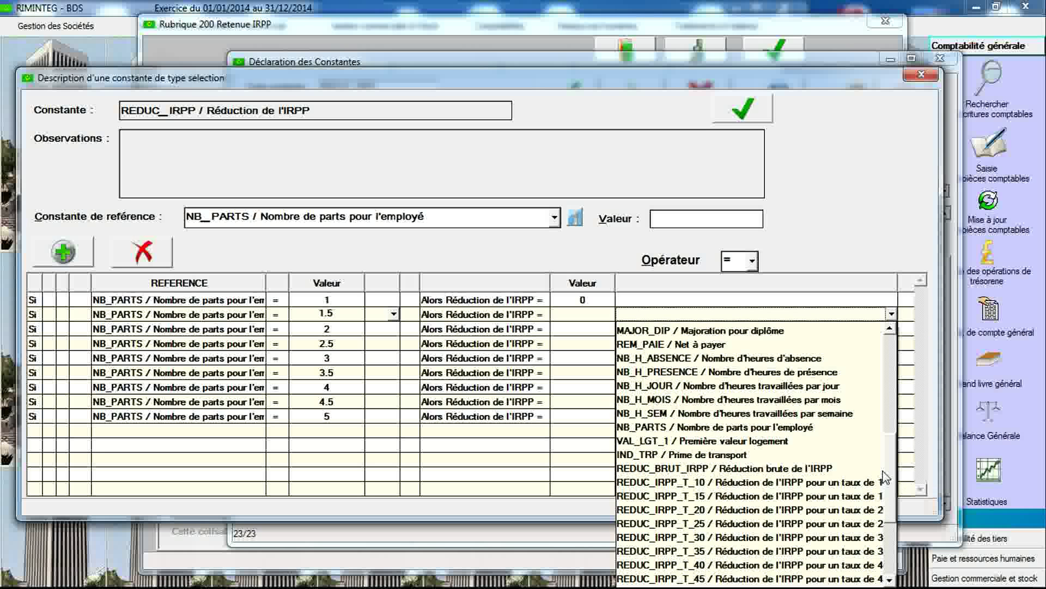
click(865, 485)
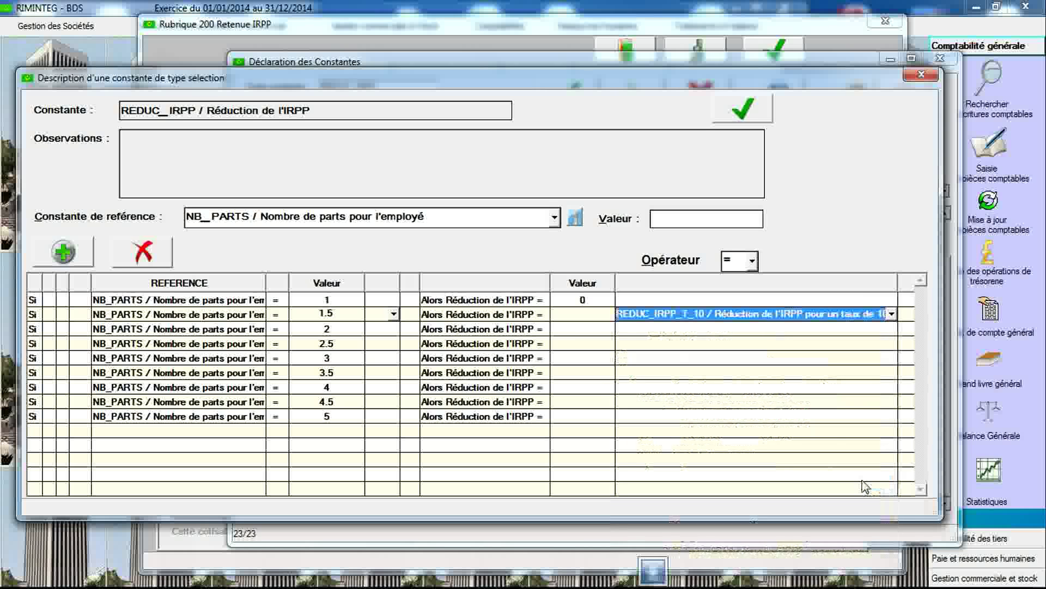
- Assign constants REDUC_IRPP_T_15, REDUC_IRPP_T_20 and REDUC_IRPP_T_25 to the rows for 2, 2.5 and 3 parts respectively
click(721, 332)
click(723, 334)
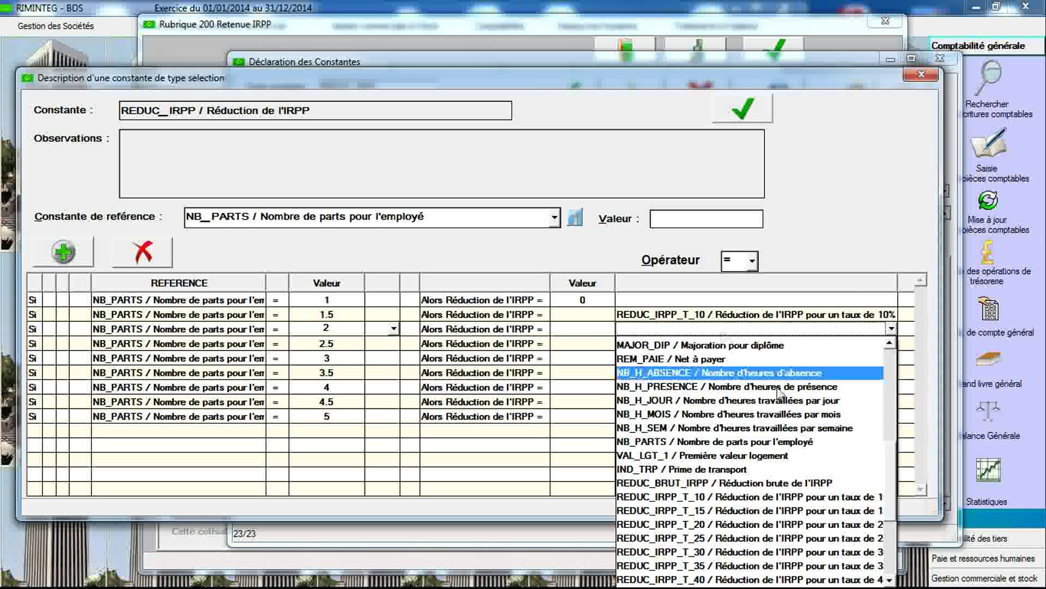
click(801, 510)
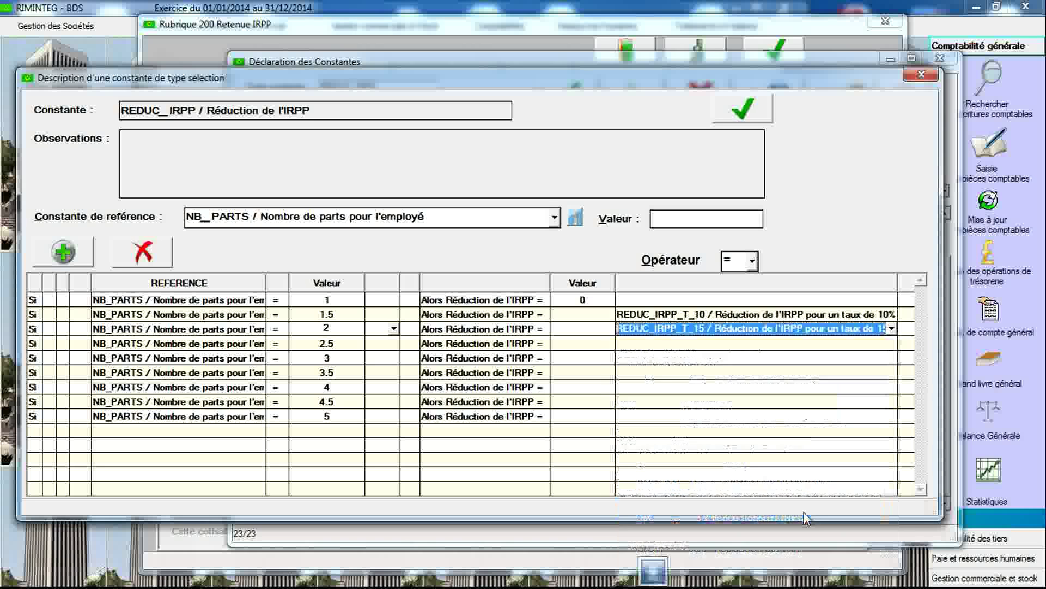
click(757, 344)
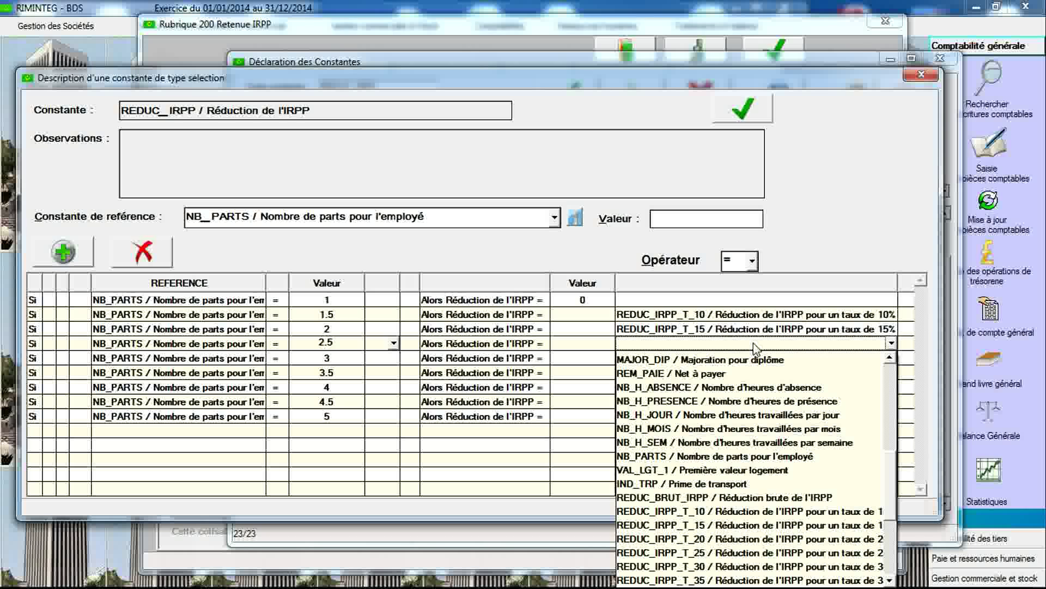
click(762, 539)
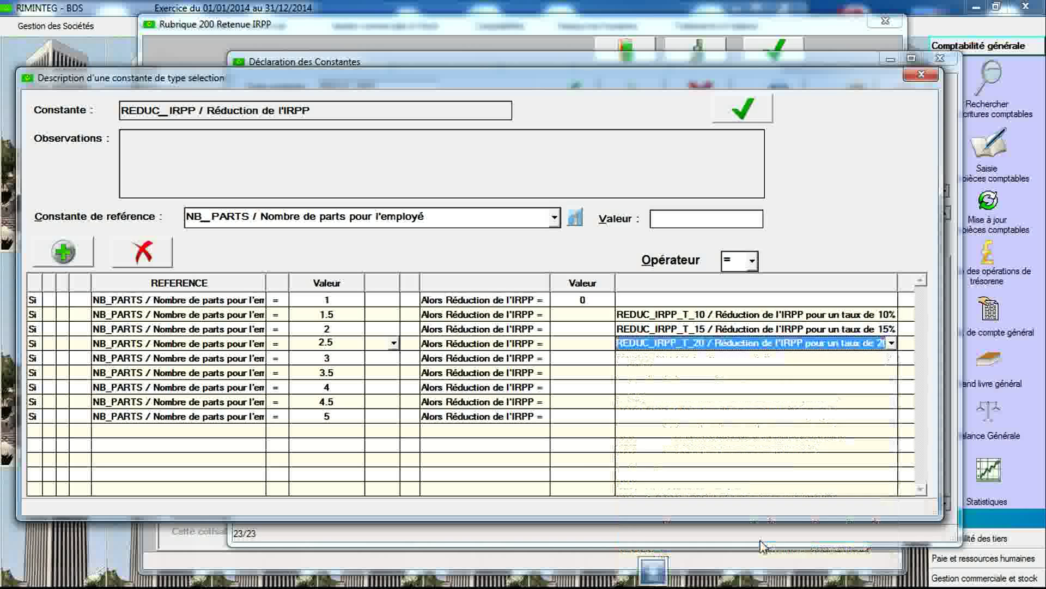
click(744, 358)
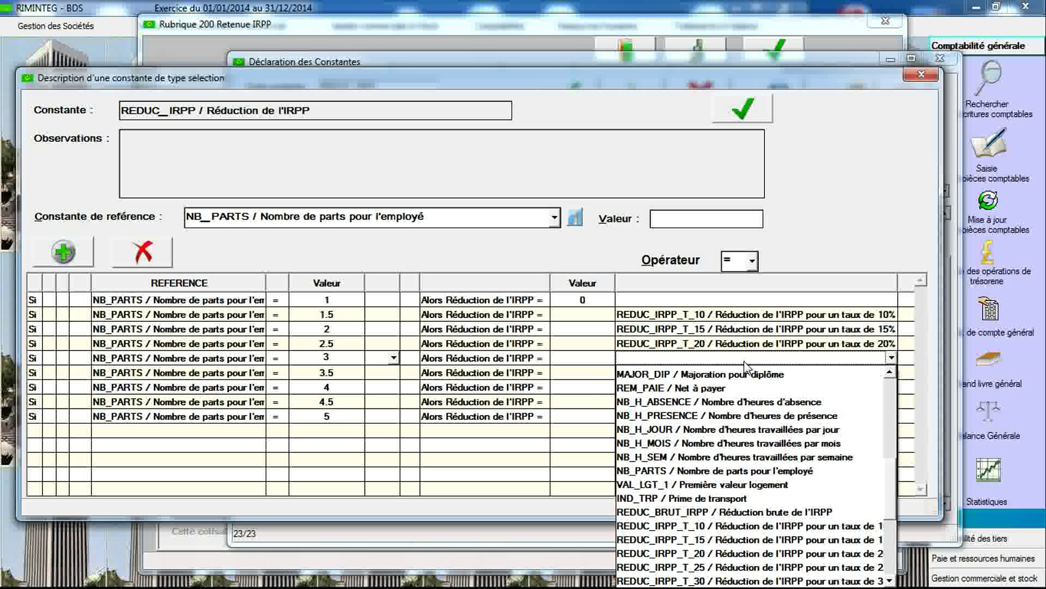
click(782, 567)
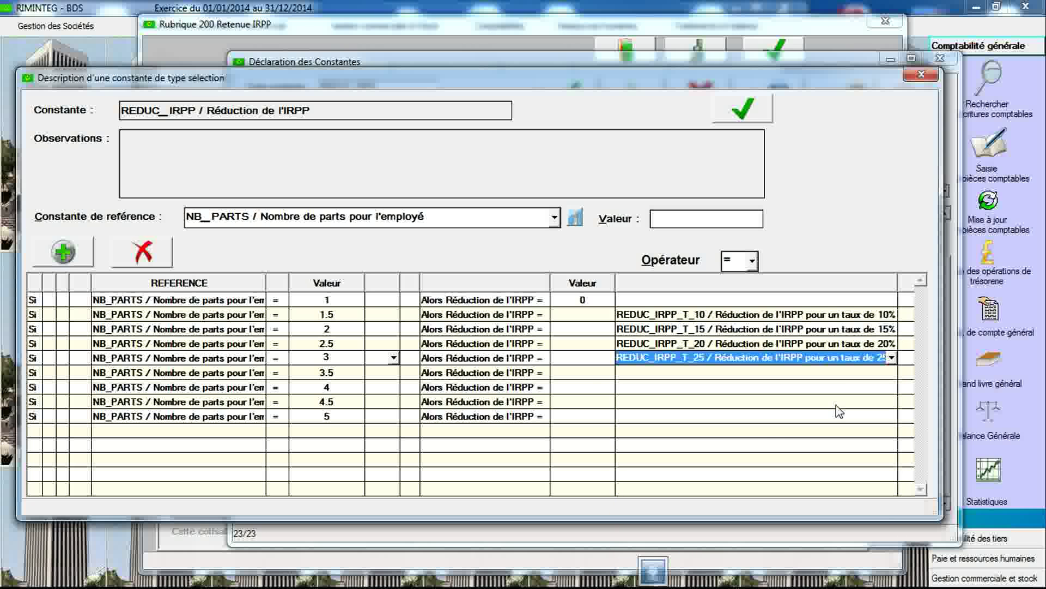
- Assign constants REDUC_IRPP_T_30, REDUC_IRPP_T_35, REDUC_IRPP_T_40 and REDUC_IRPP_T_45 to the rows for 3.5, 4, 4.5 and 5 parts respectively
click(835, 372)
click(837, 377)
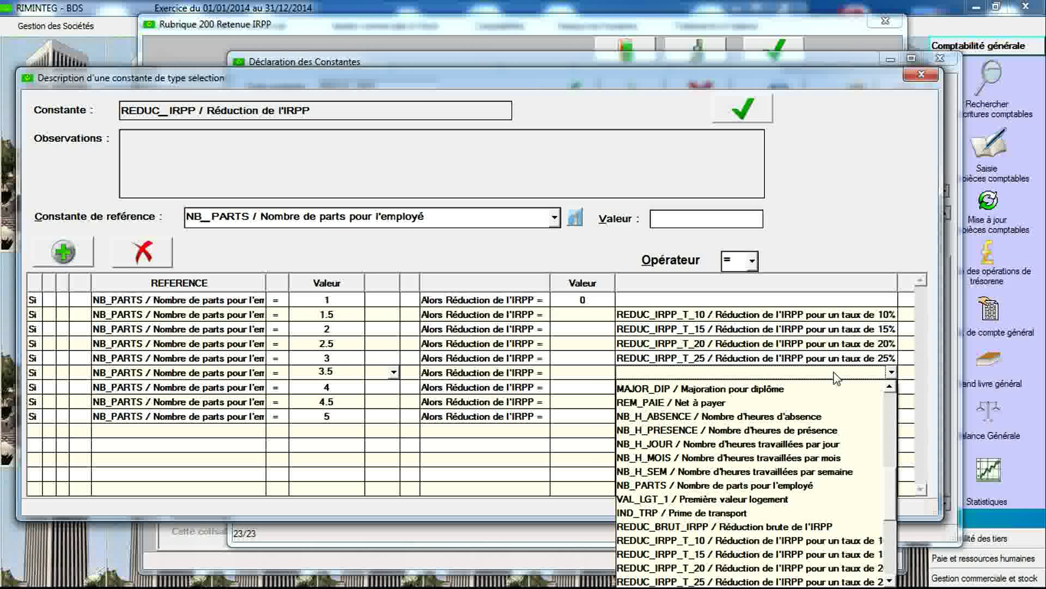
drag(897, 472, 892, 537)
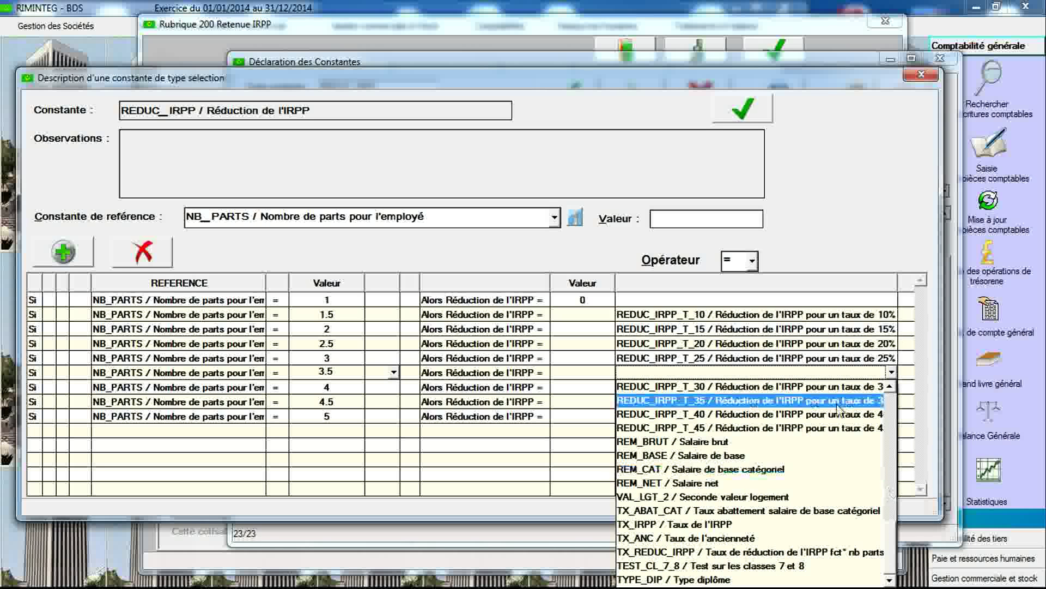
click(825, 387)
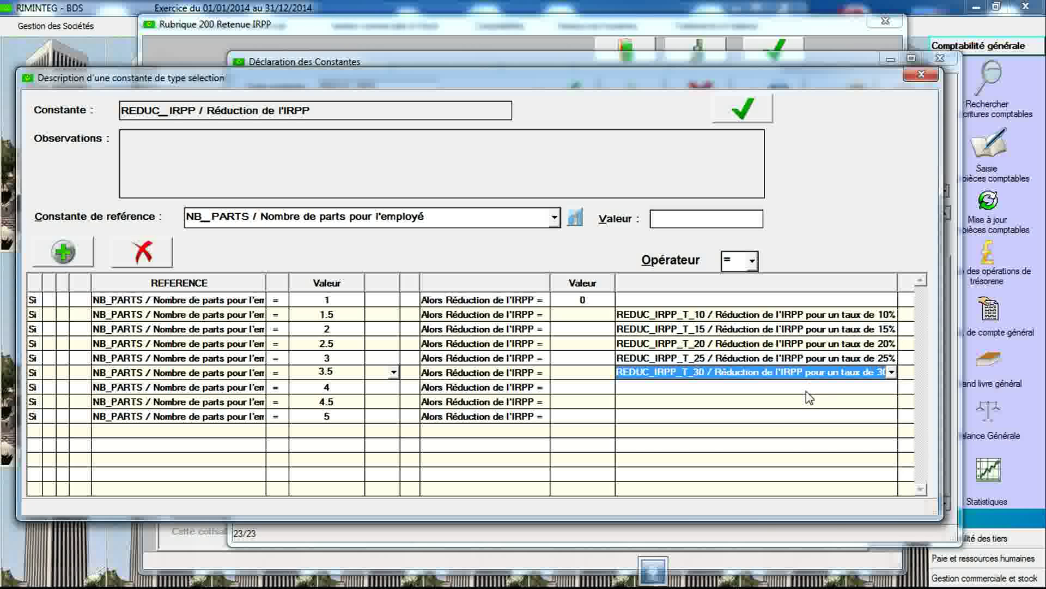
click(806, 388)
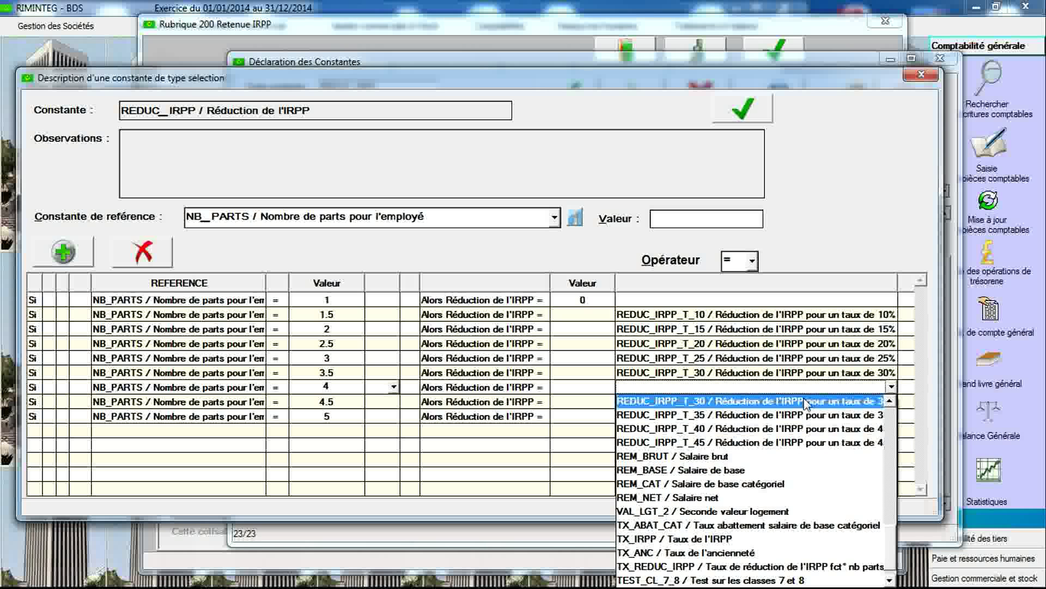
click(798, 414)
click(792, 404)
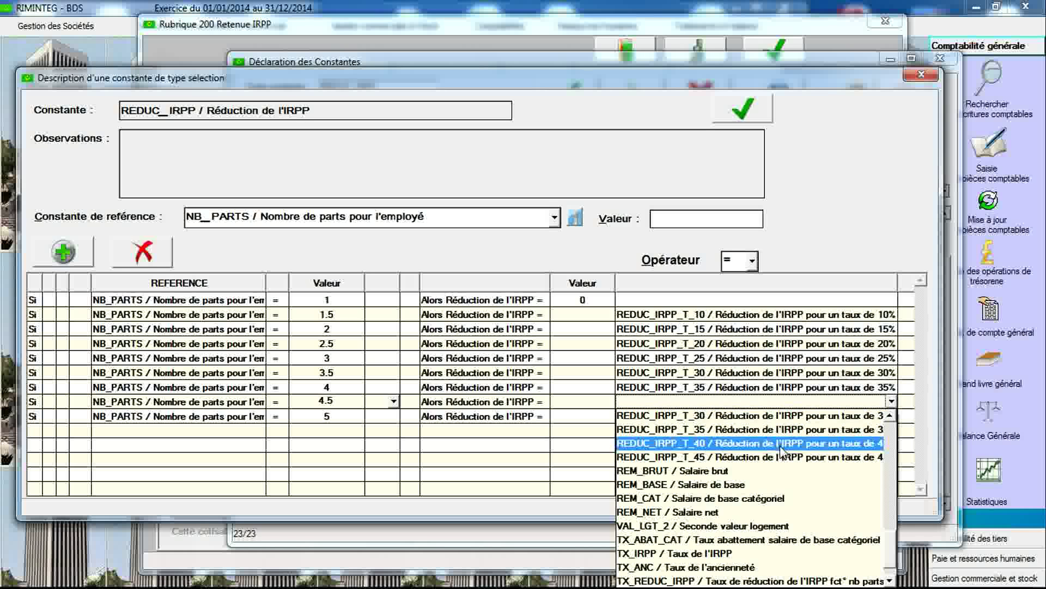
click(783, 446)
click(775, 417)
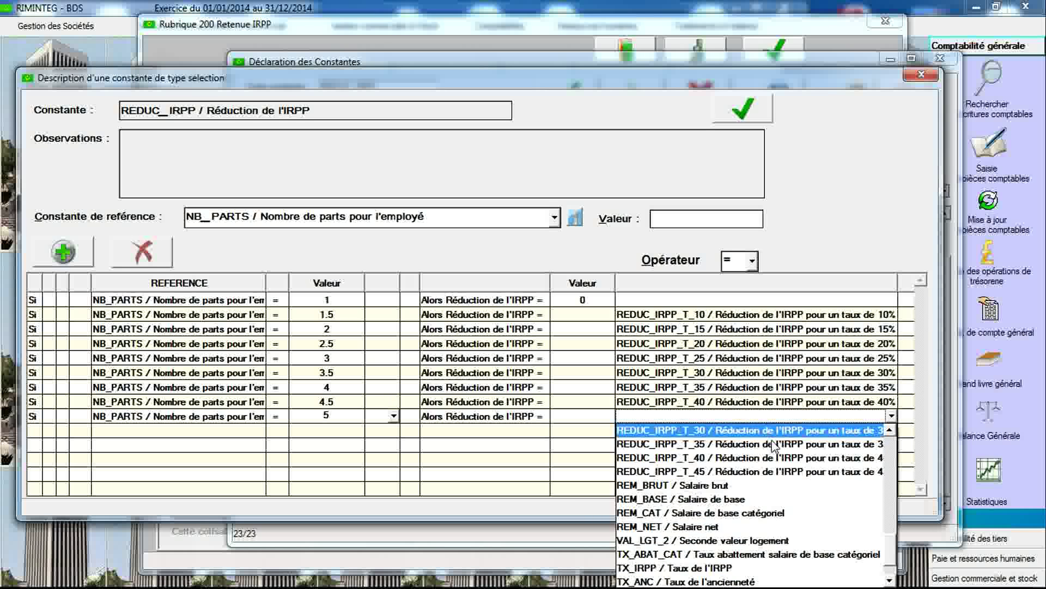
click(765, 471)
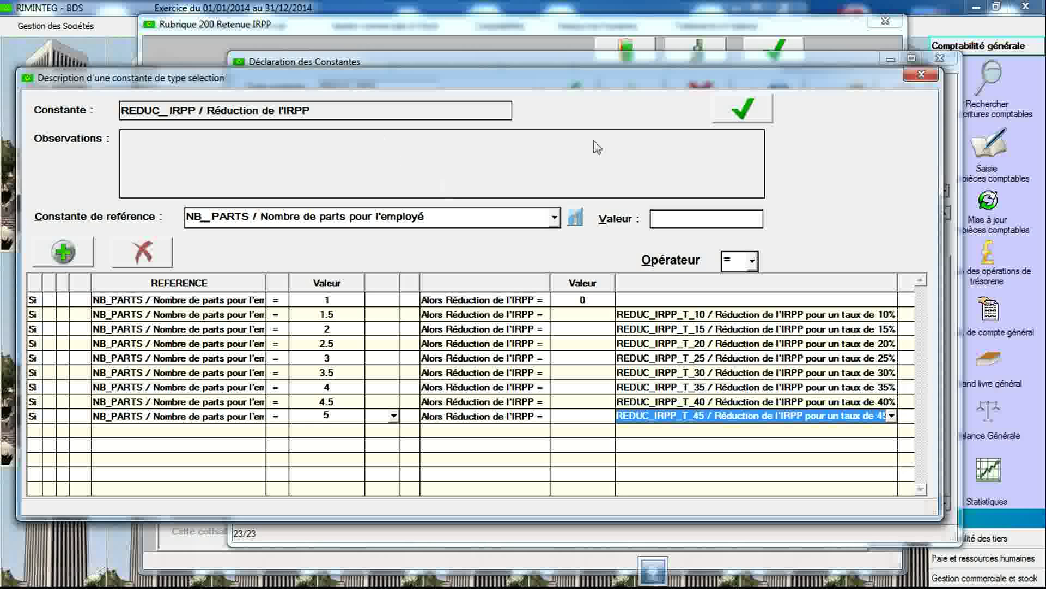
- Save the REDUC_IRPP selection grid and close both the grid description and the constants declaration
click(740, 113)
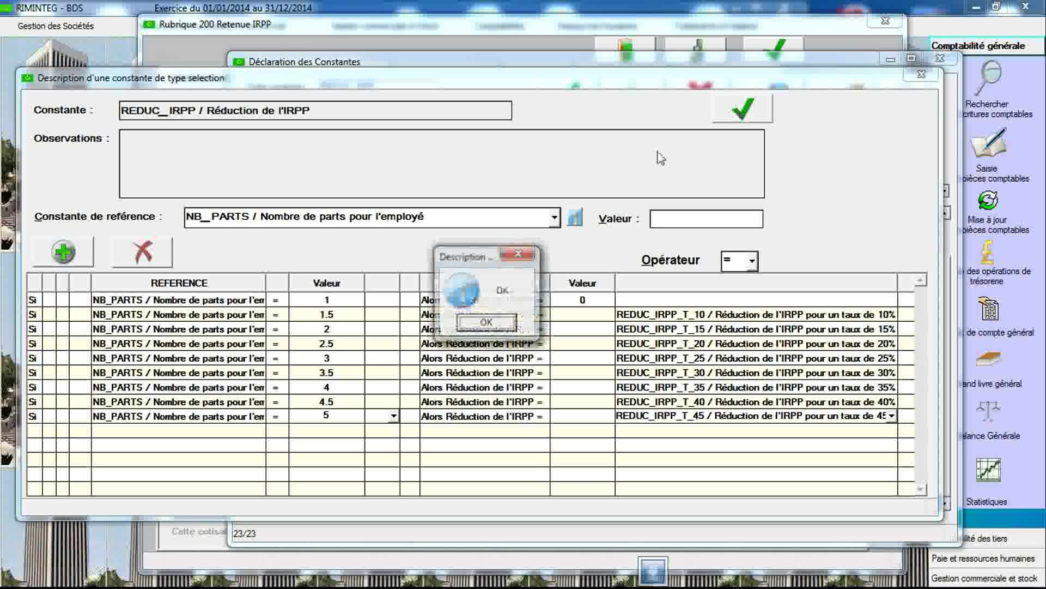
click(487, 323)
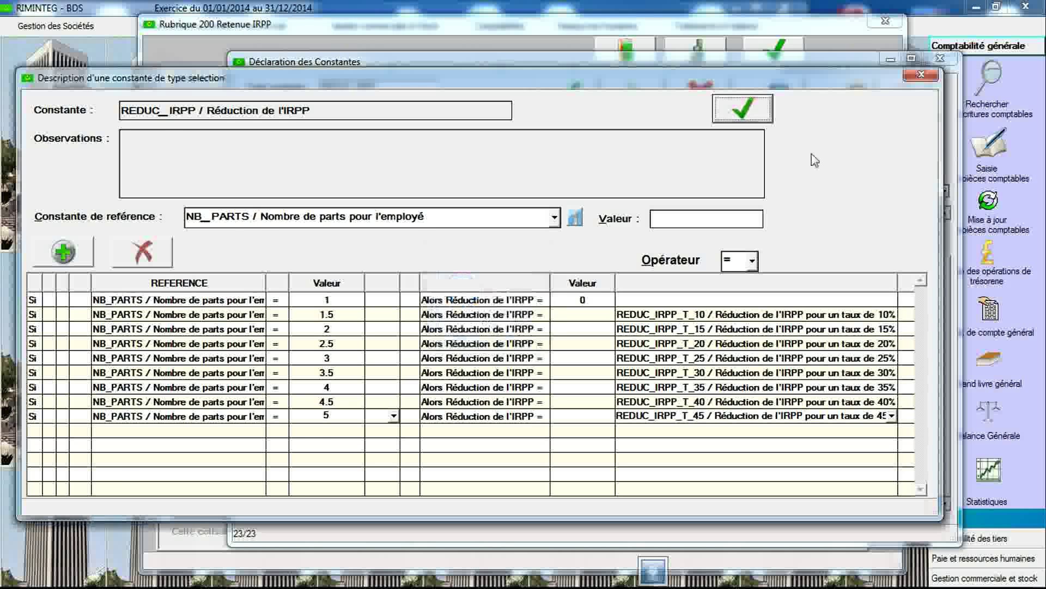
click(922, 74)
click(940, 59)
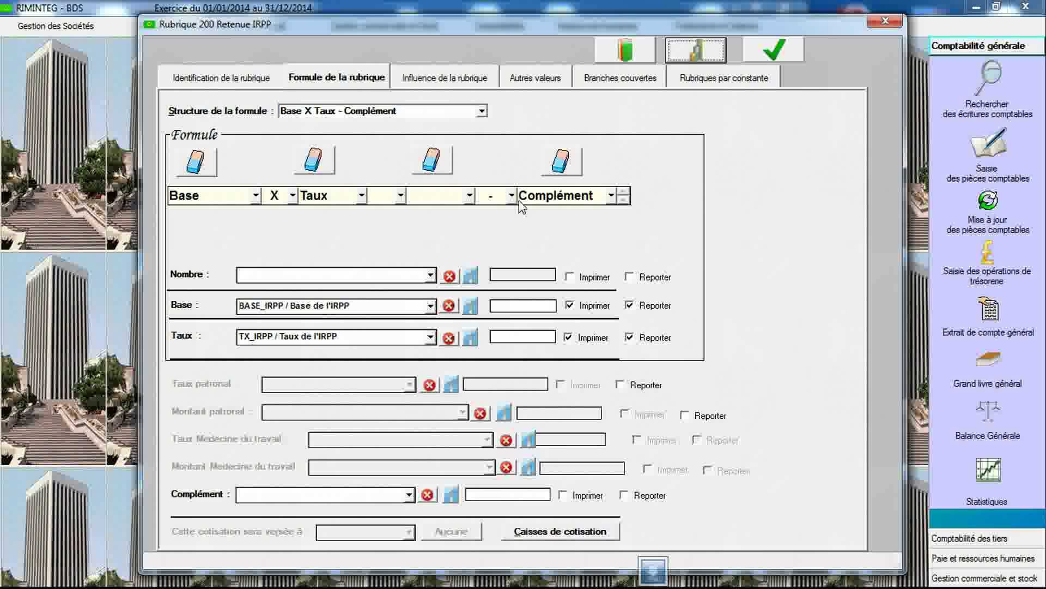
- Set REDUC_IRPP (Réduction de l'IRPP) as the Complément in the formula of item 200 Retenue IRPP and save the item
click(409, 494)
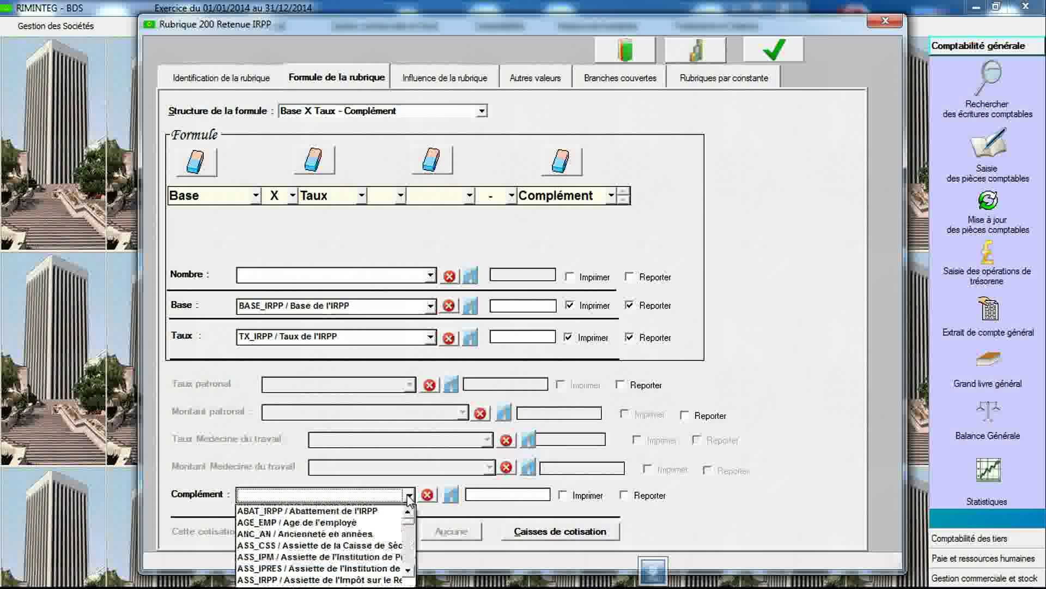
drag(410, 526, 410, 551)
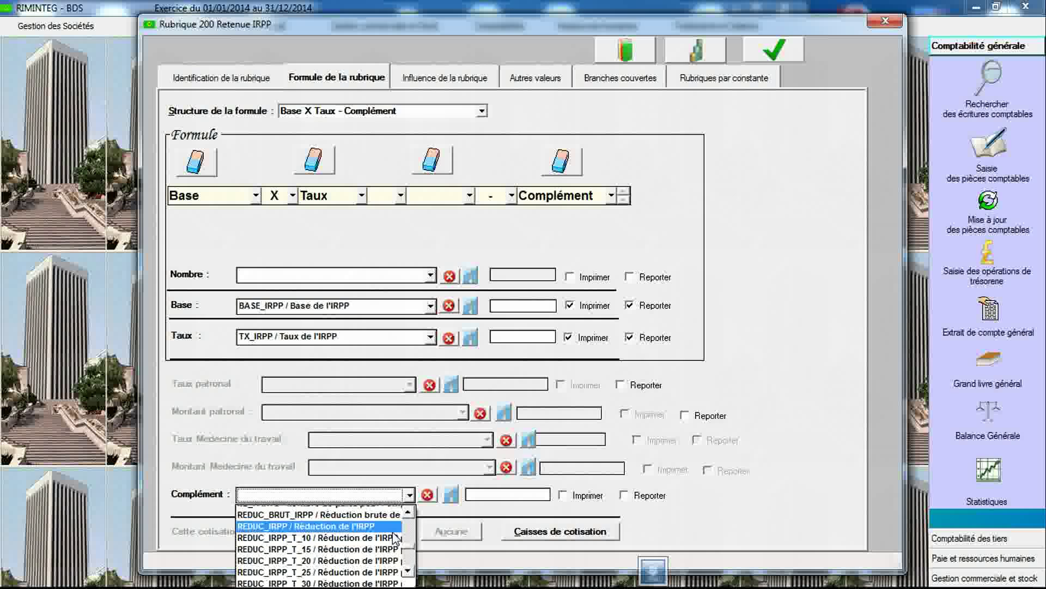
click(393, 526)
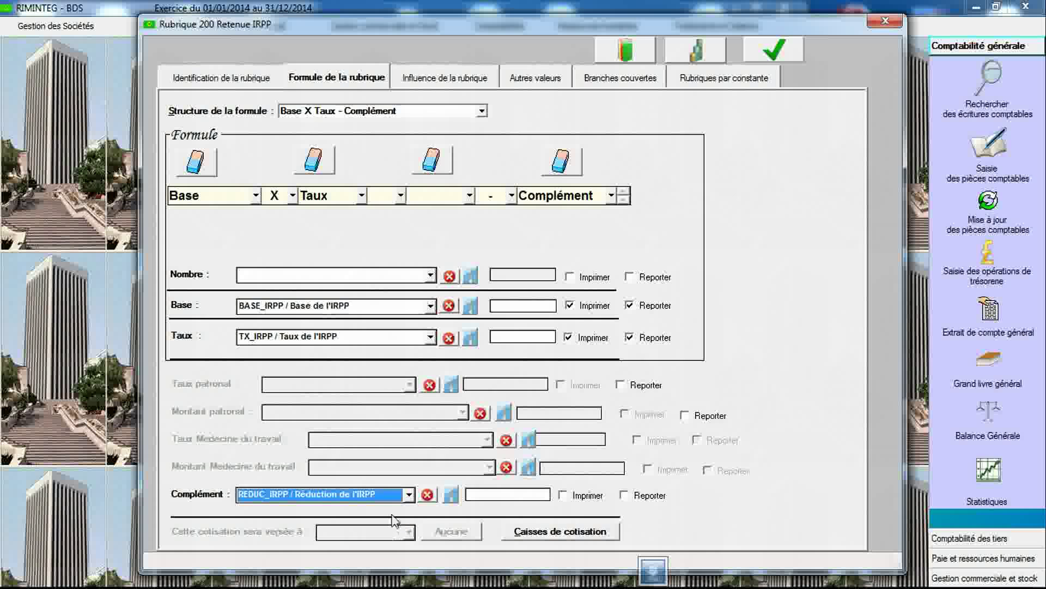
click(771, 54)
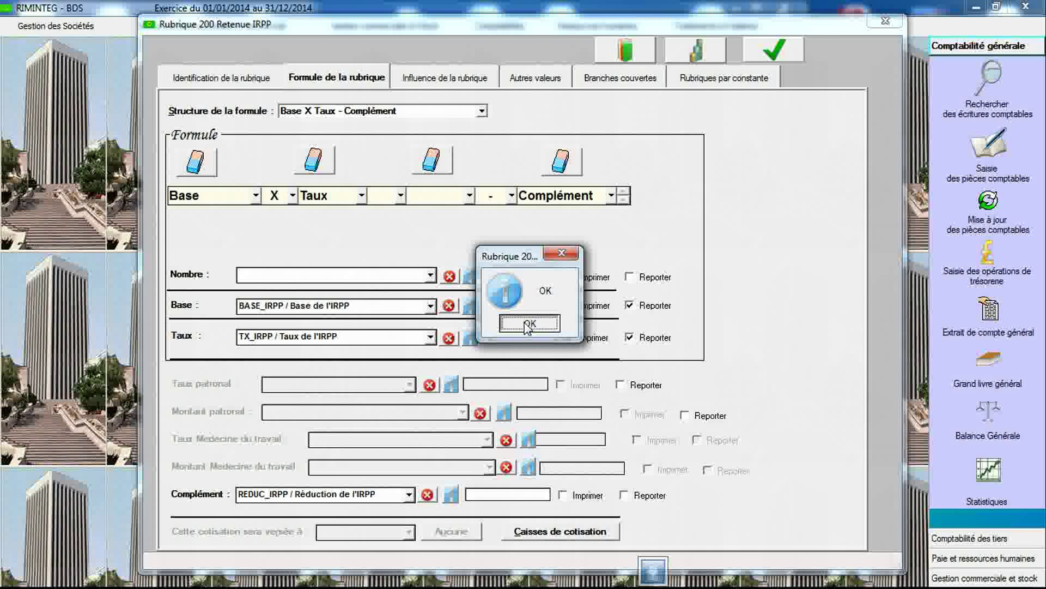
click(529, 322)
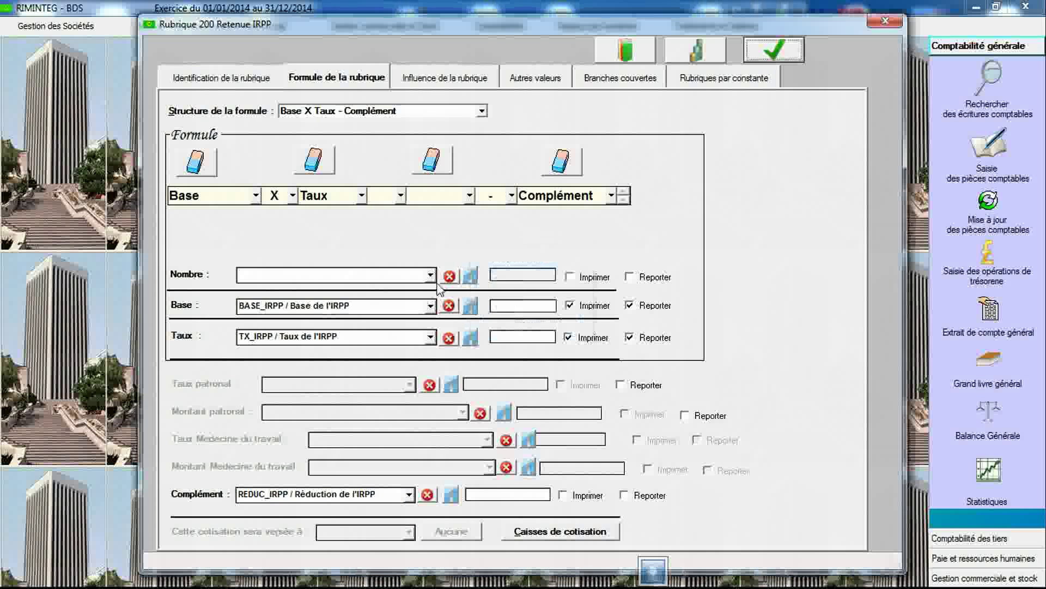
- Begin a new payroll item in the item identification with code 300 and label "Avance sur salaire"
click(266, 81)
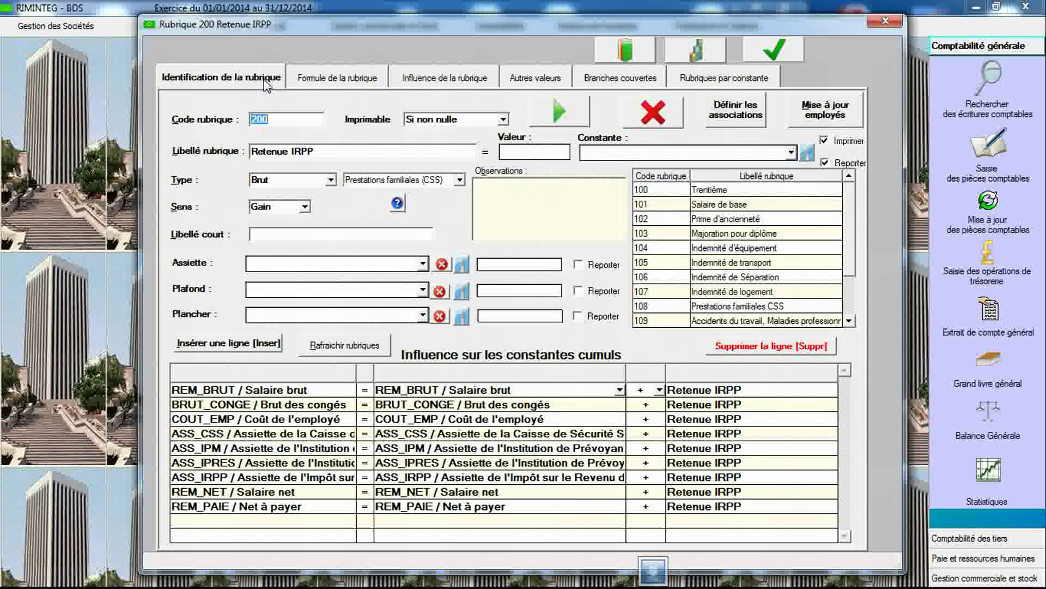
click(310, 124)
click(321, 152)
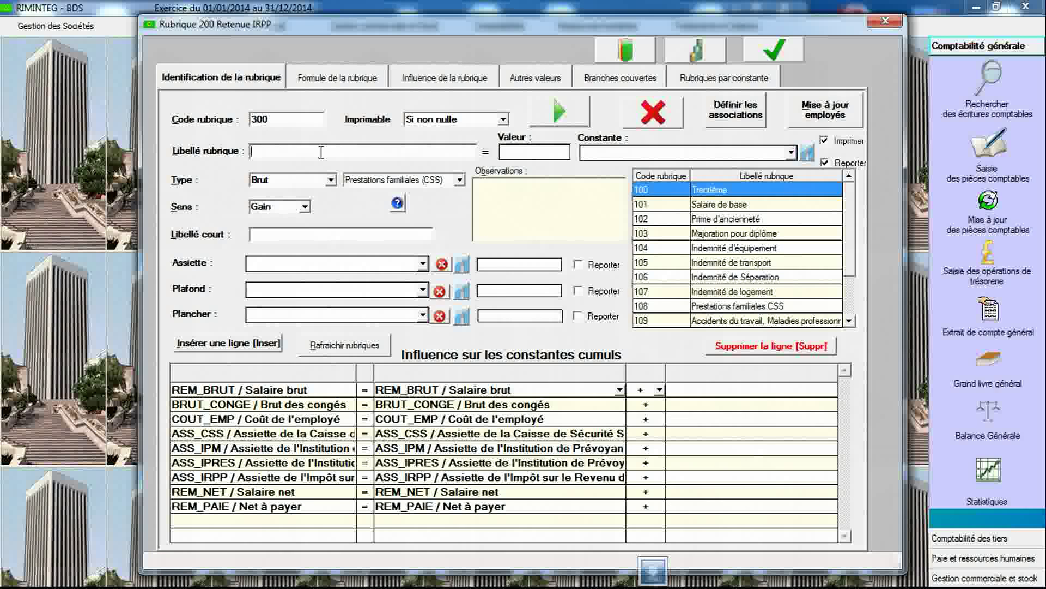
text(a)
key(BackSpace)
text(A)
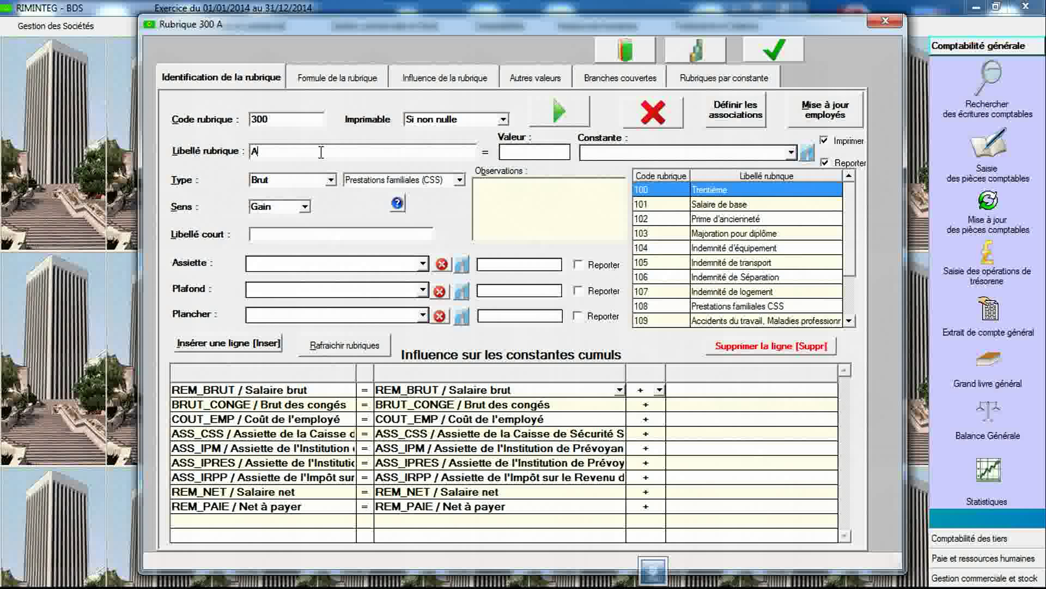
text(vance sur salaire)
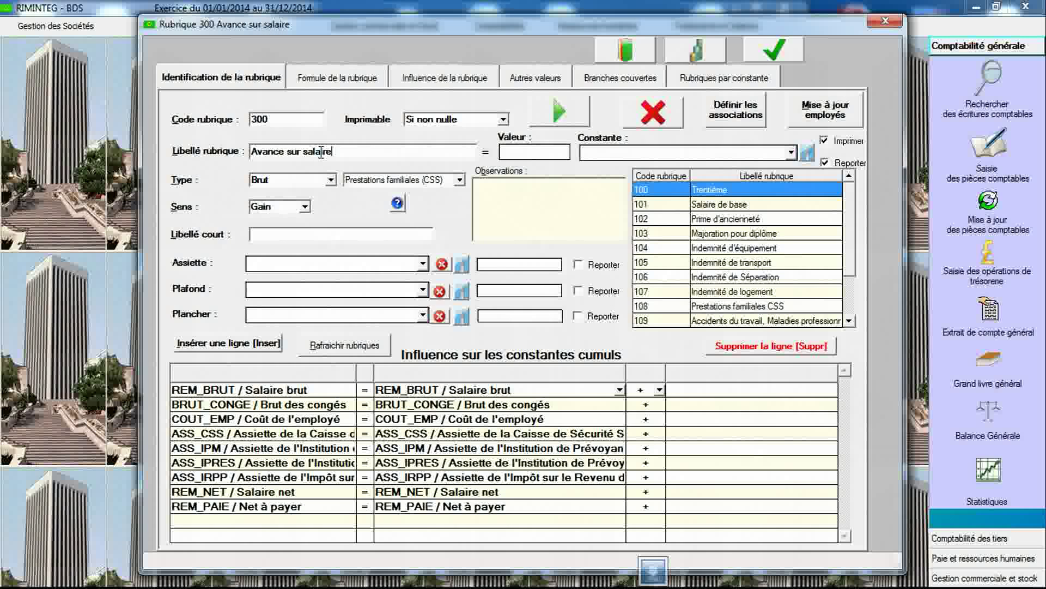
- Set the type of item 300 to Non soumise and its direction to Retenue, and save the item
click(331, 180)
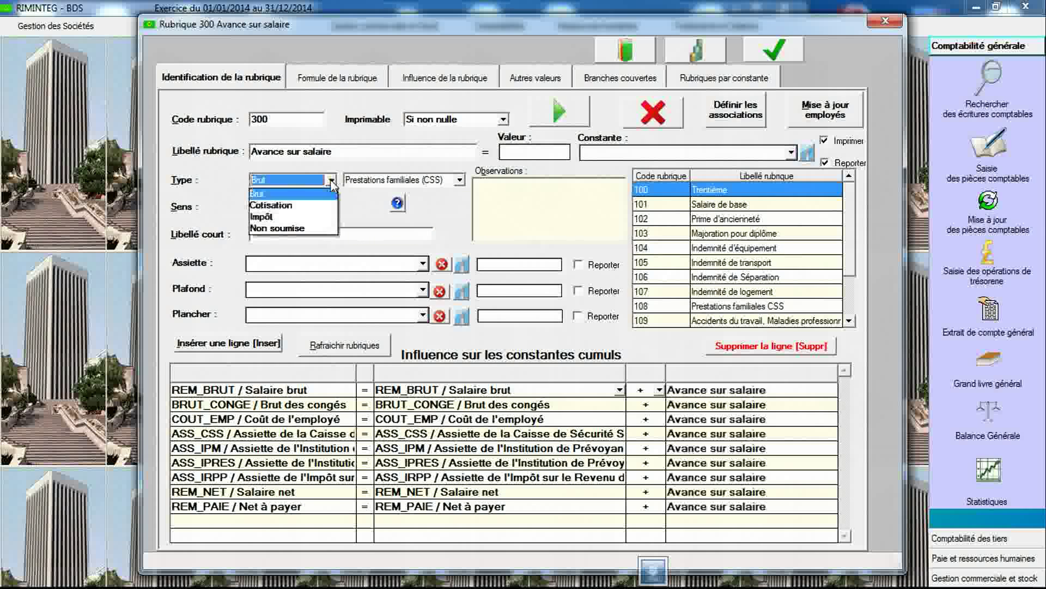
click(317, 228)
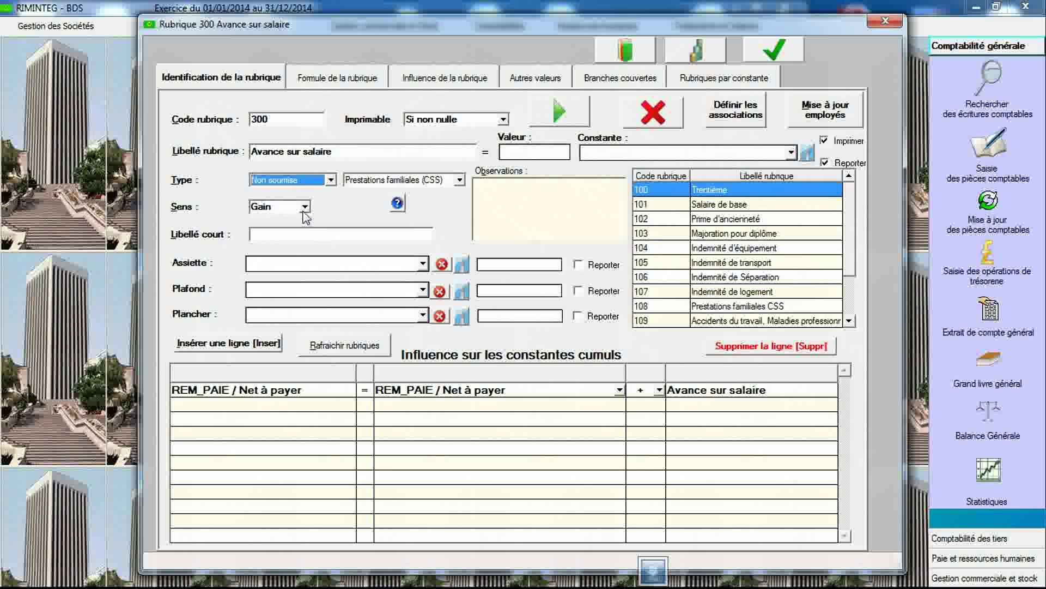
click(304, 210)
click(297, 232)
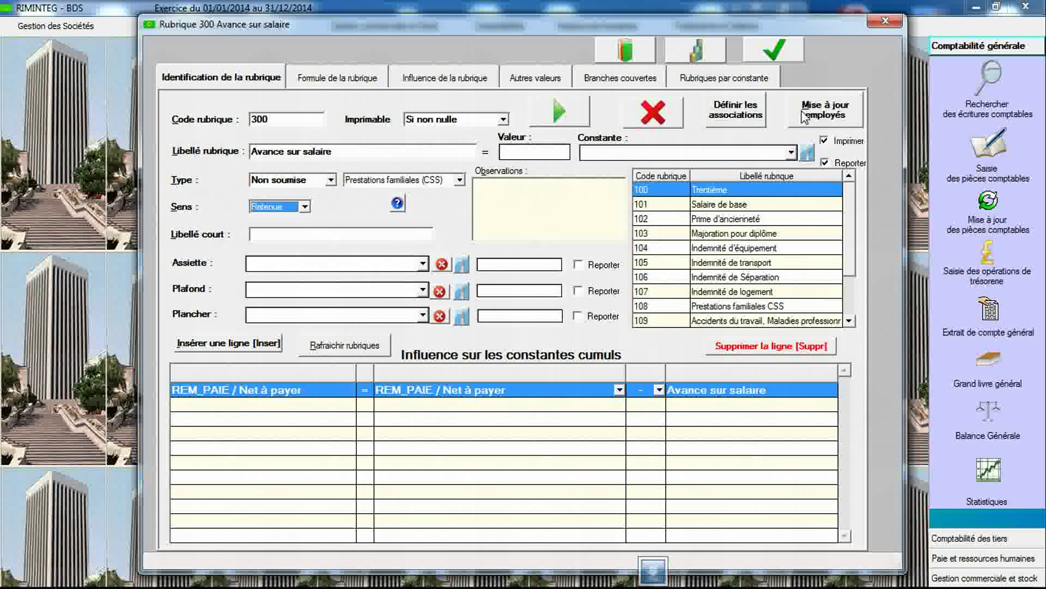
click(774, 50)
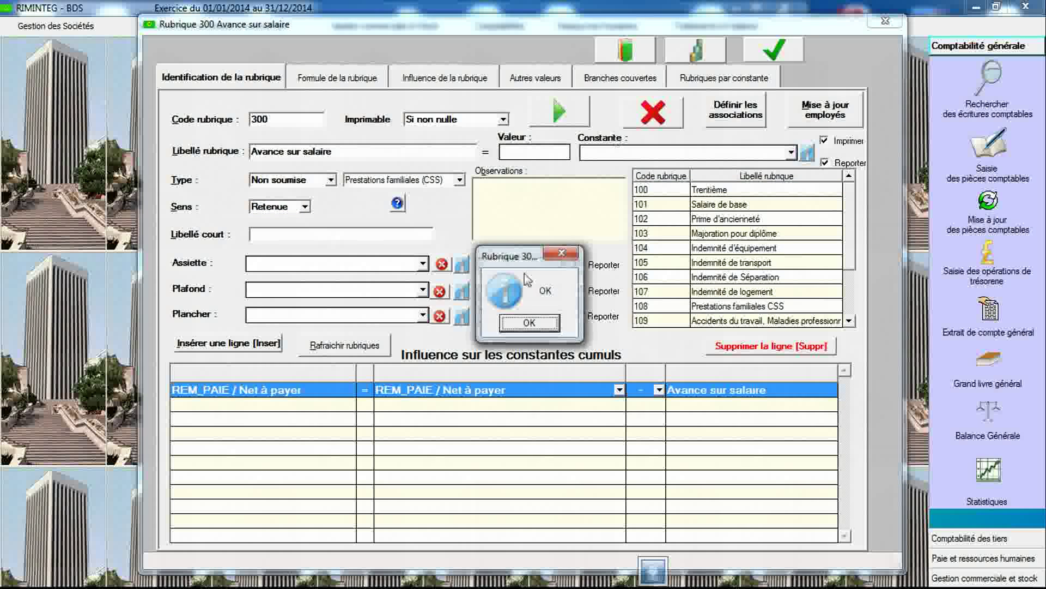
click(528, 322)
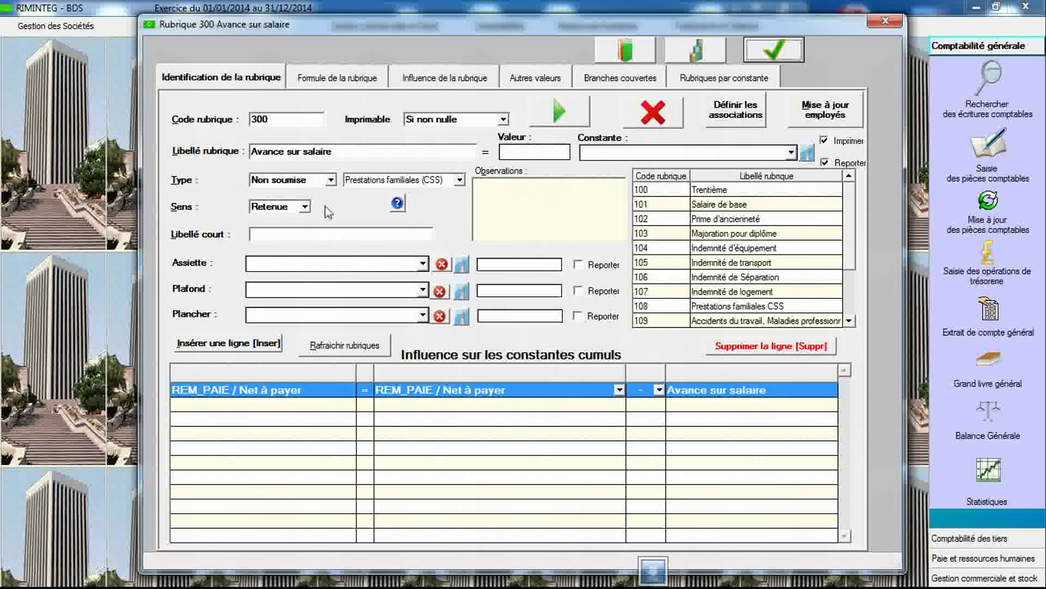
- Review the list of defined payroll items from code 100 through 300
click(351, 155)
double_click(351, 156)
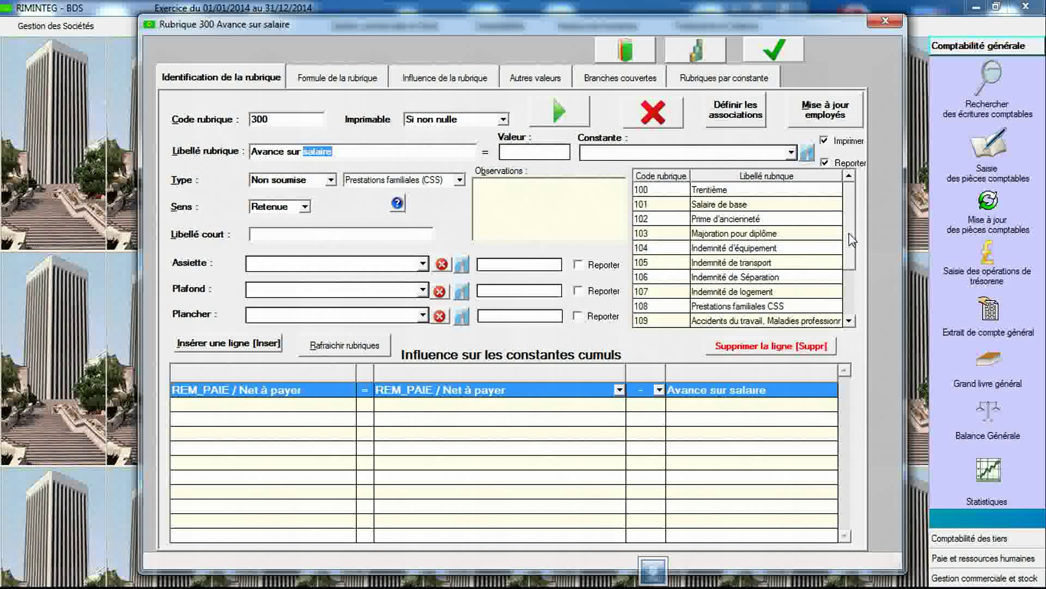
drag(851, 239, 860, 202)
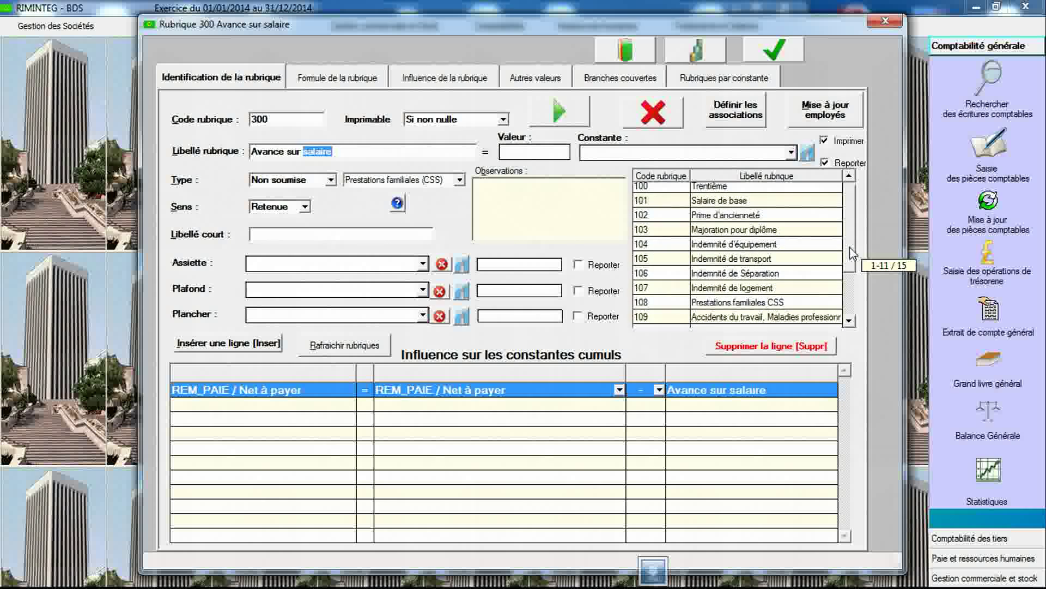
drag(852, 251, 853, 301)
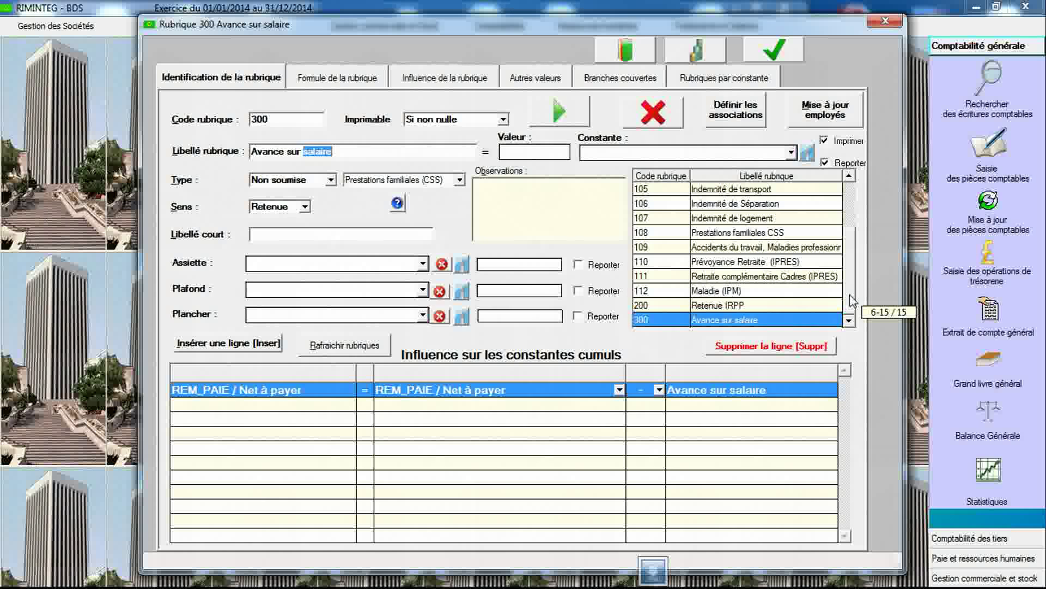
drag(849, 297, 857, 233)
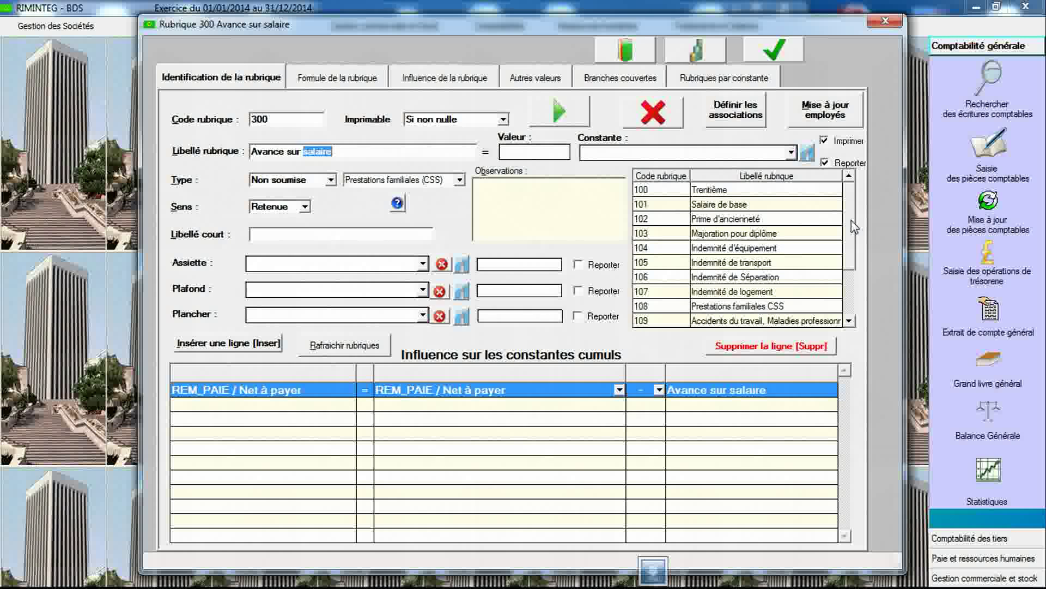
drag(853, 226, 855, 192)
drag(852, 217, 854, 195)
drag(854, 212, 854, 212)
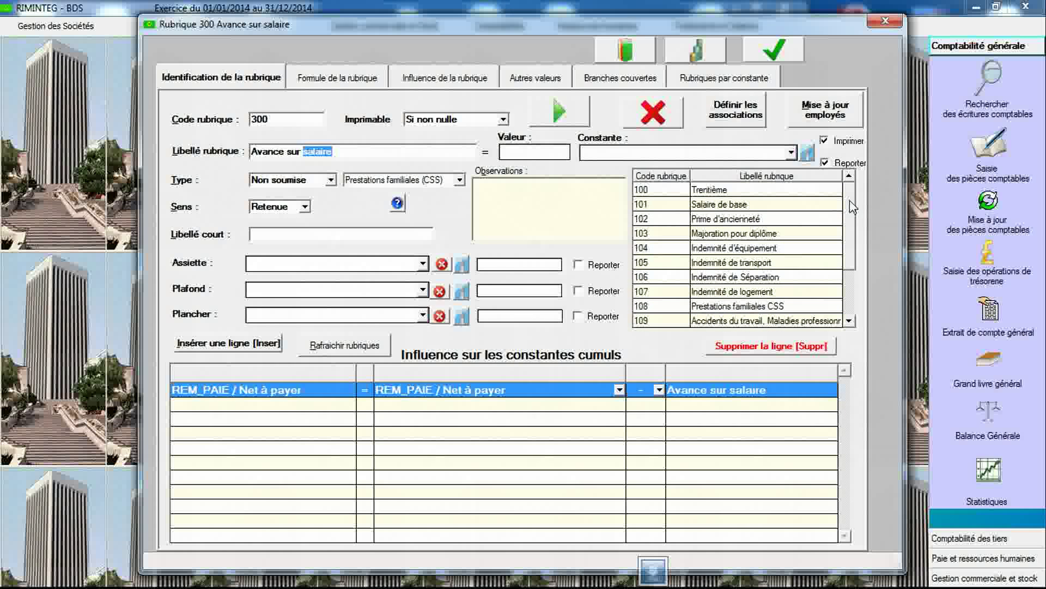